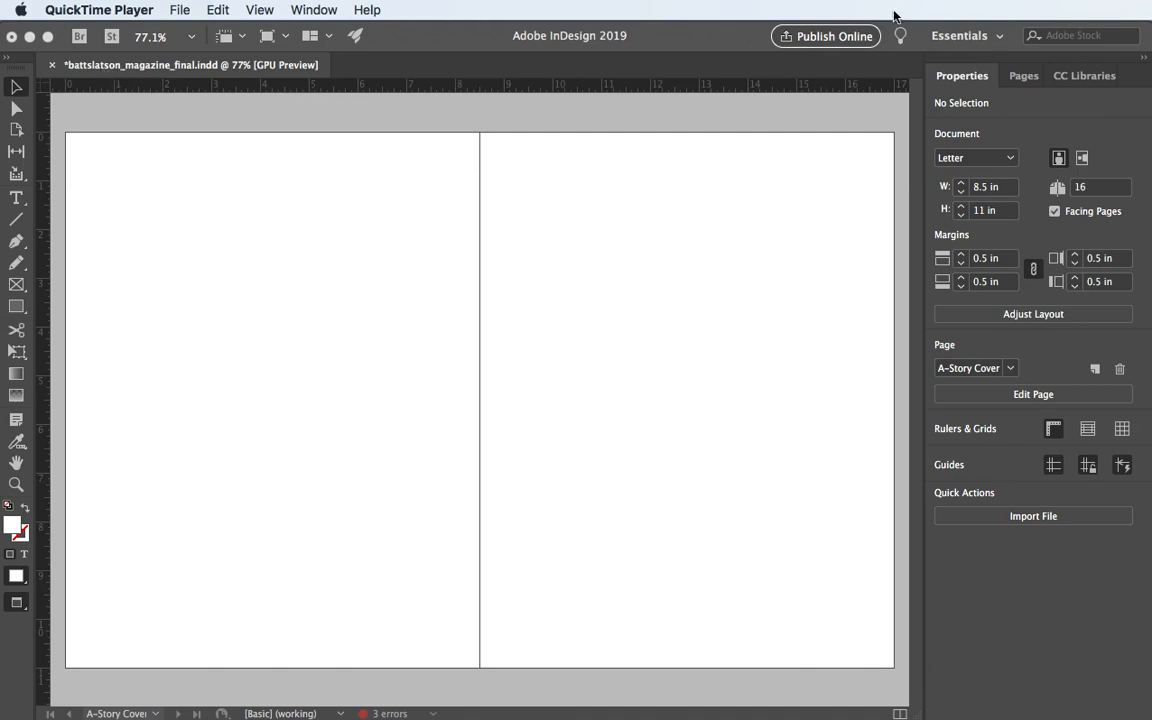
Switch to a freshly reset Book workspace and save the magazine document
left_click(996, 37)
left_click(999, 38)
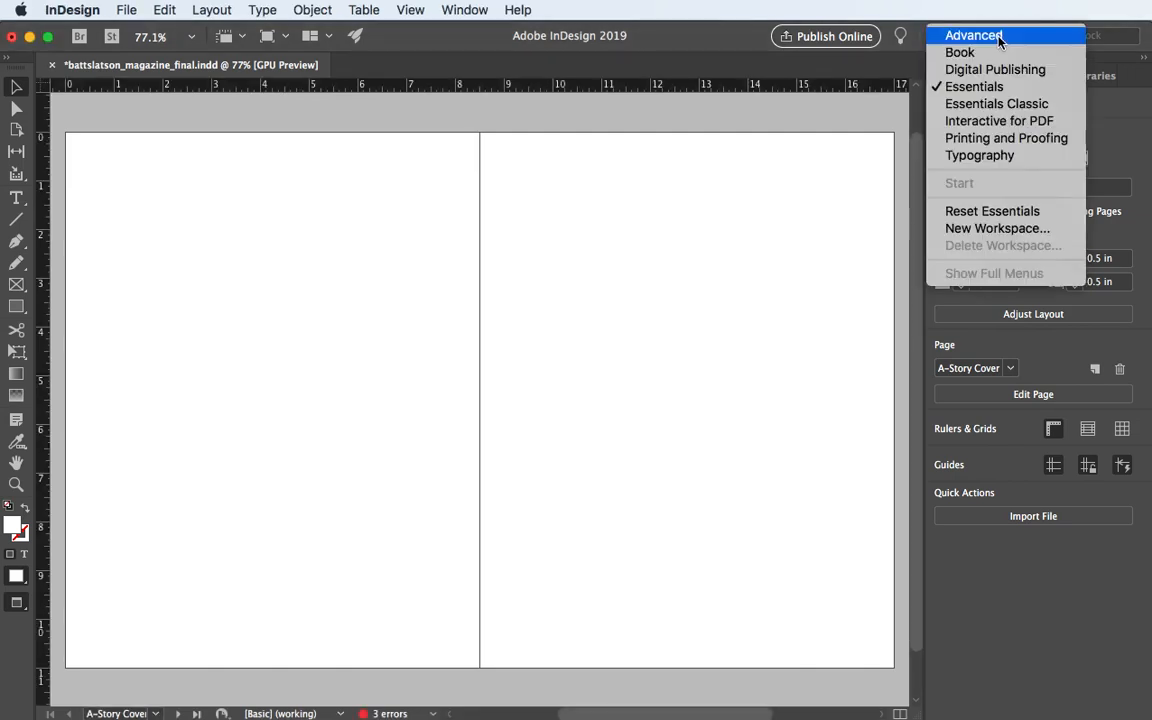
left_click(958, 55)
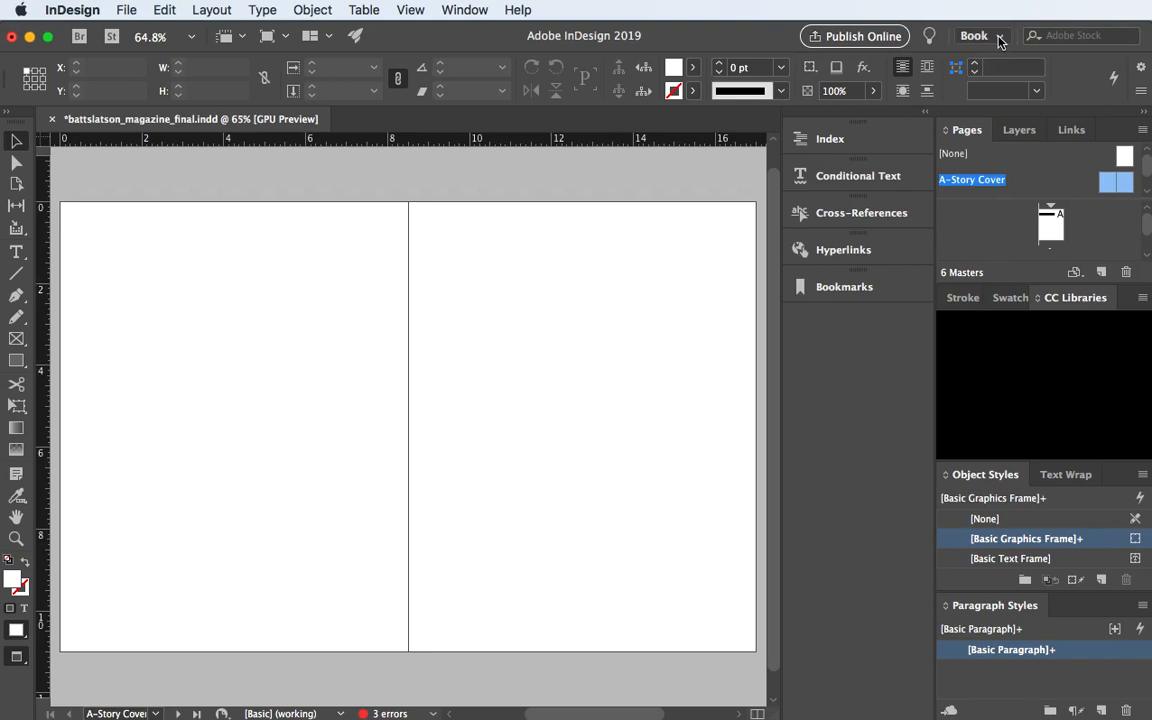
left_click(999, 38)
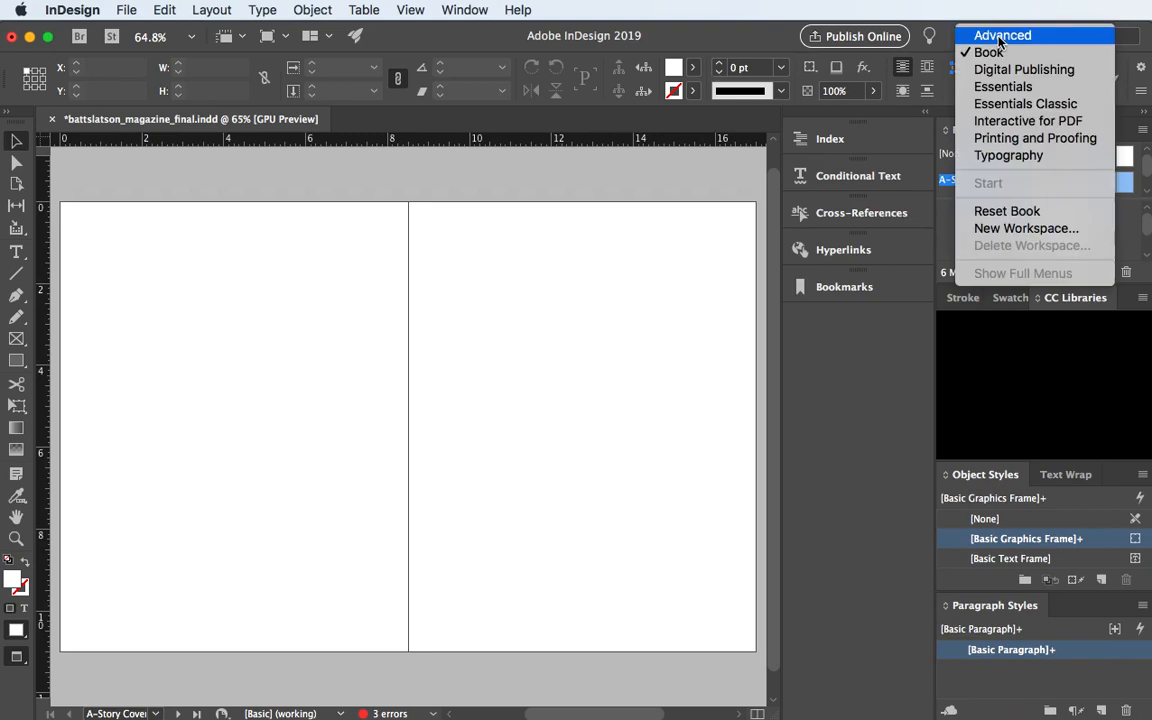
left_click(1003, 211)
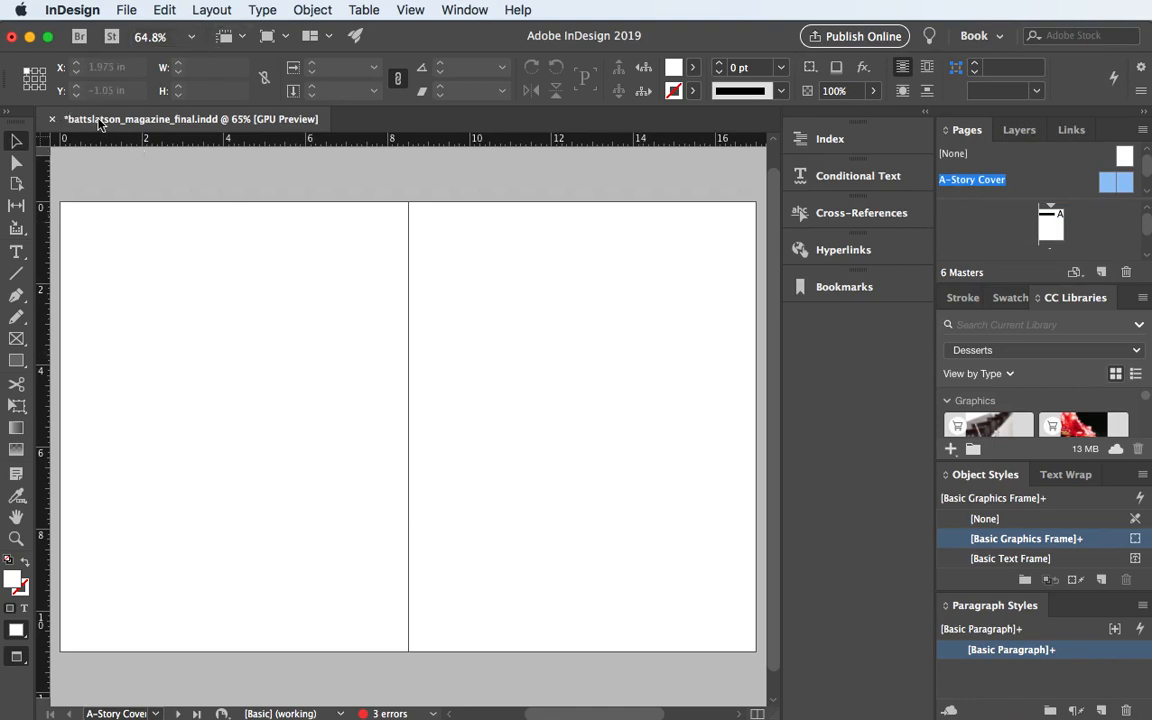
key("super+s")
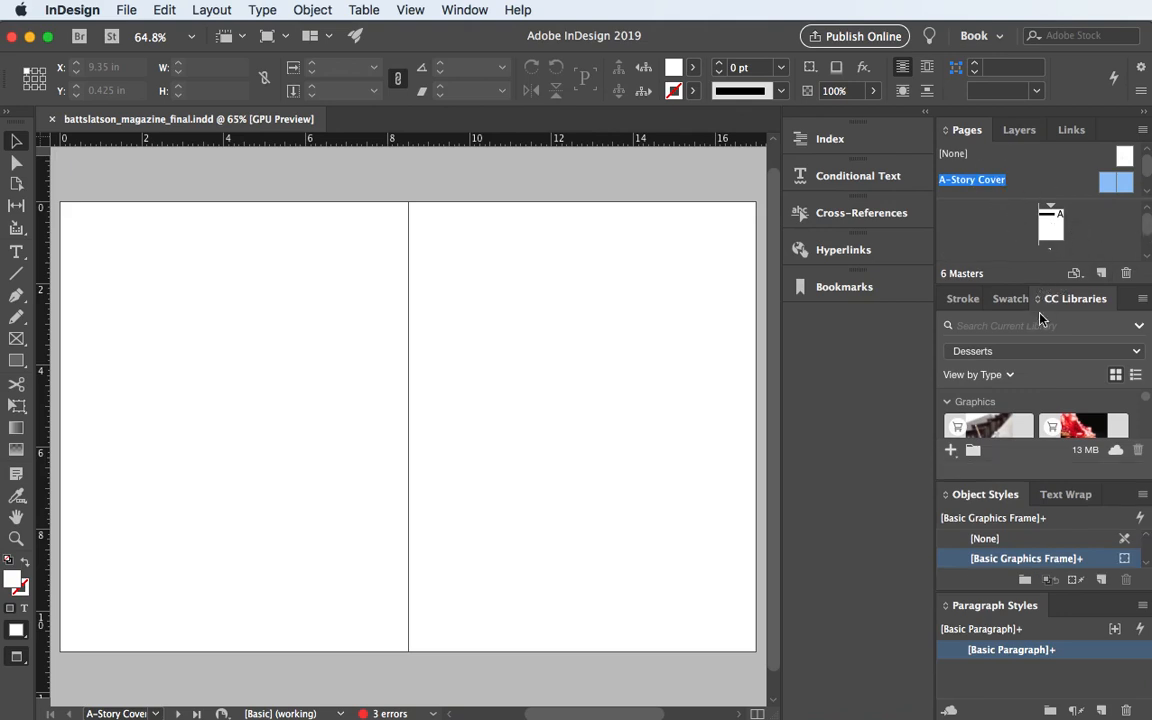
Detach the Pages panel, stretch it tall enough to show the document spreads, and resize its master pages section
left_click_drag(1040, 283, 1040, 323)
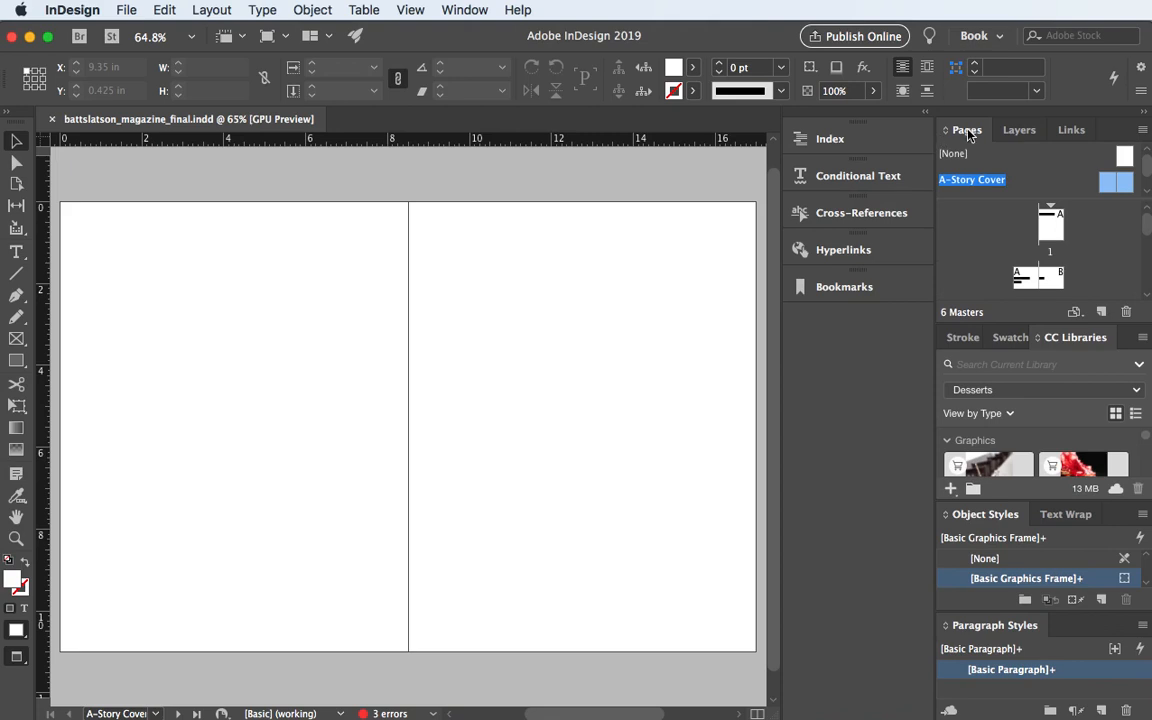
left_click_drag(945, 132, 695, 160)
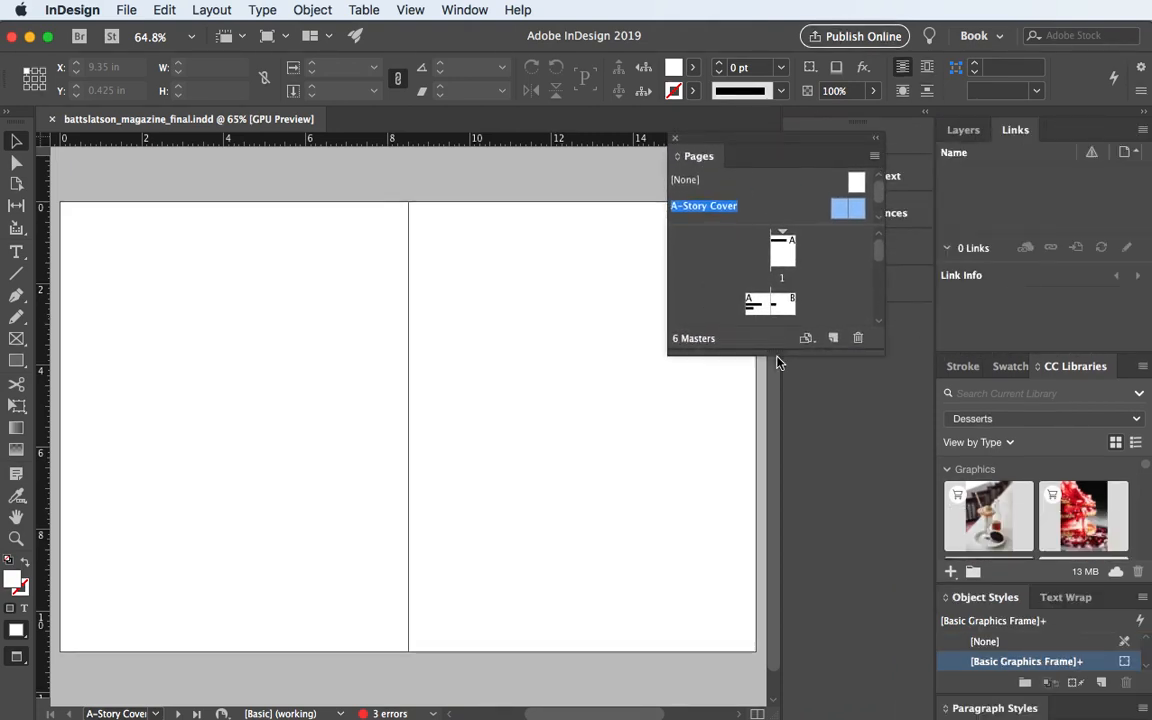
left_click_drag(777, 356, 777, 719)
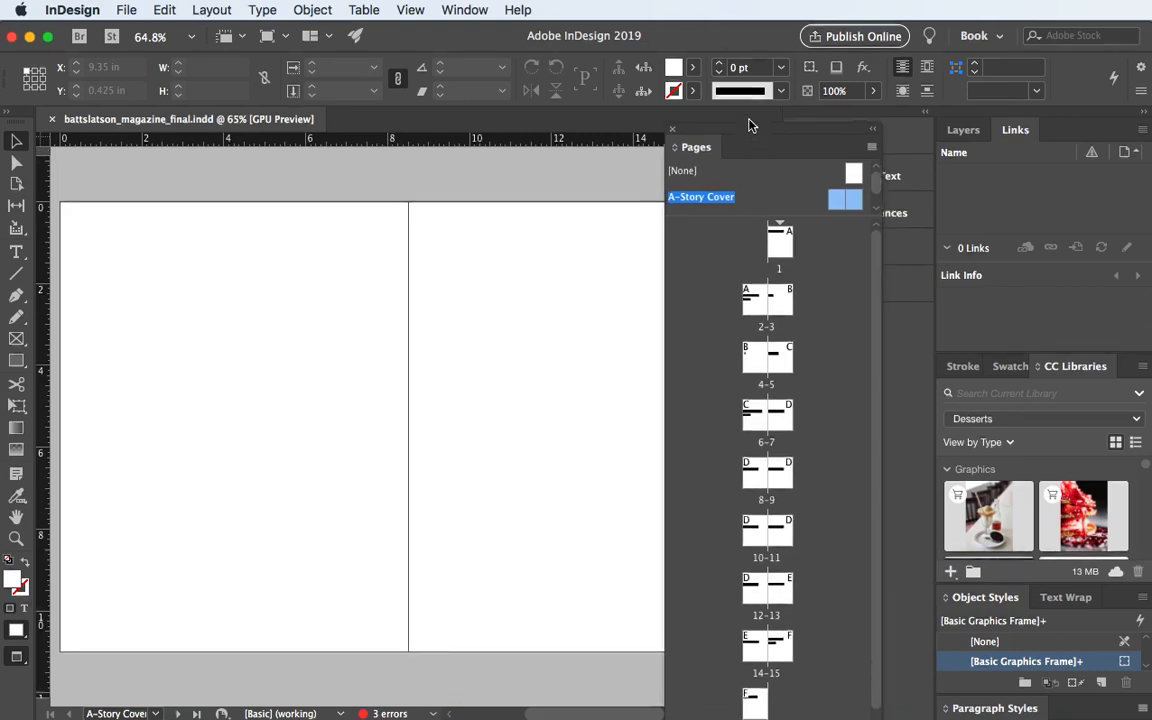
left_click_drag(752, 137, 746, 49)
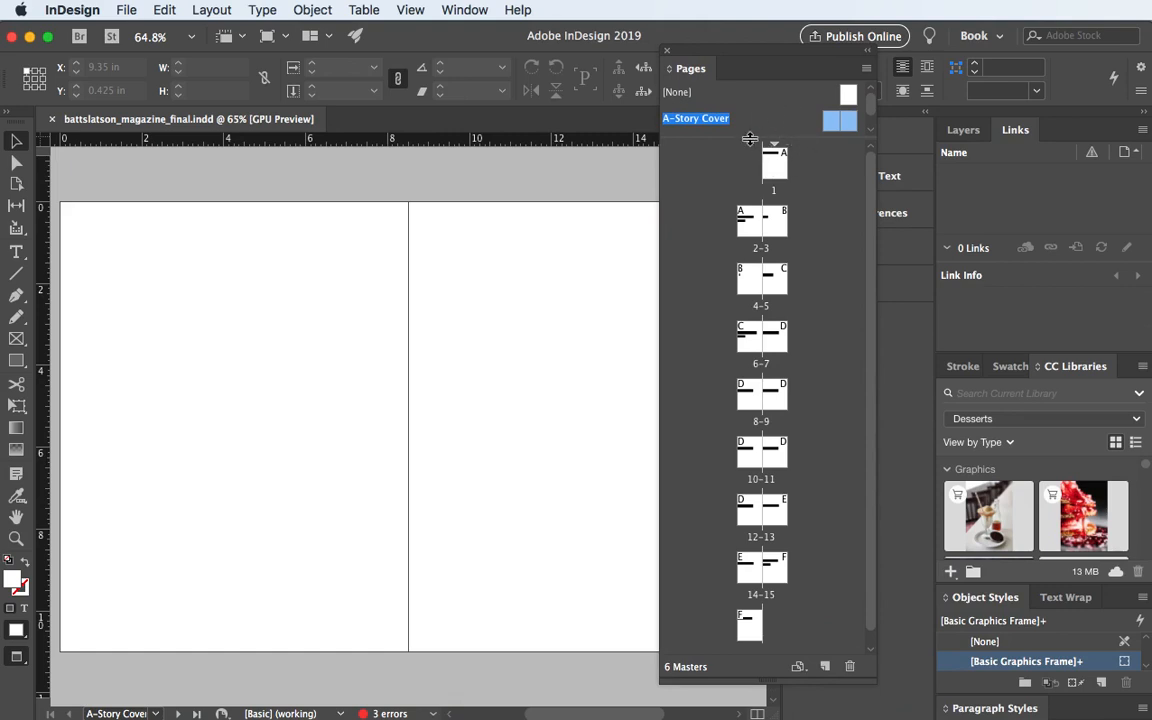
left_click_drag(773, 141, 773, 283)
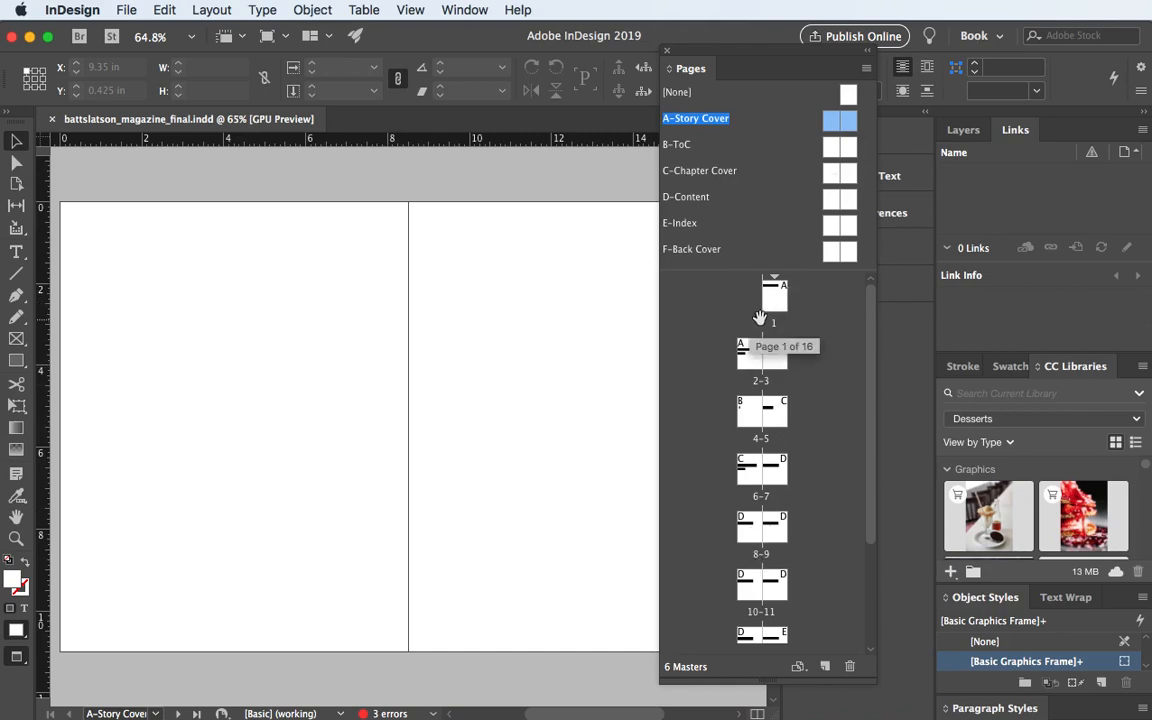
left_click_drag(745, 262, 742, 208)
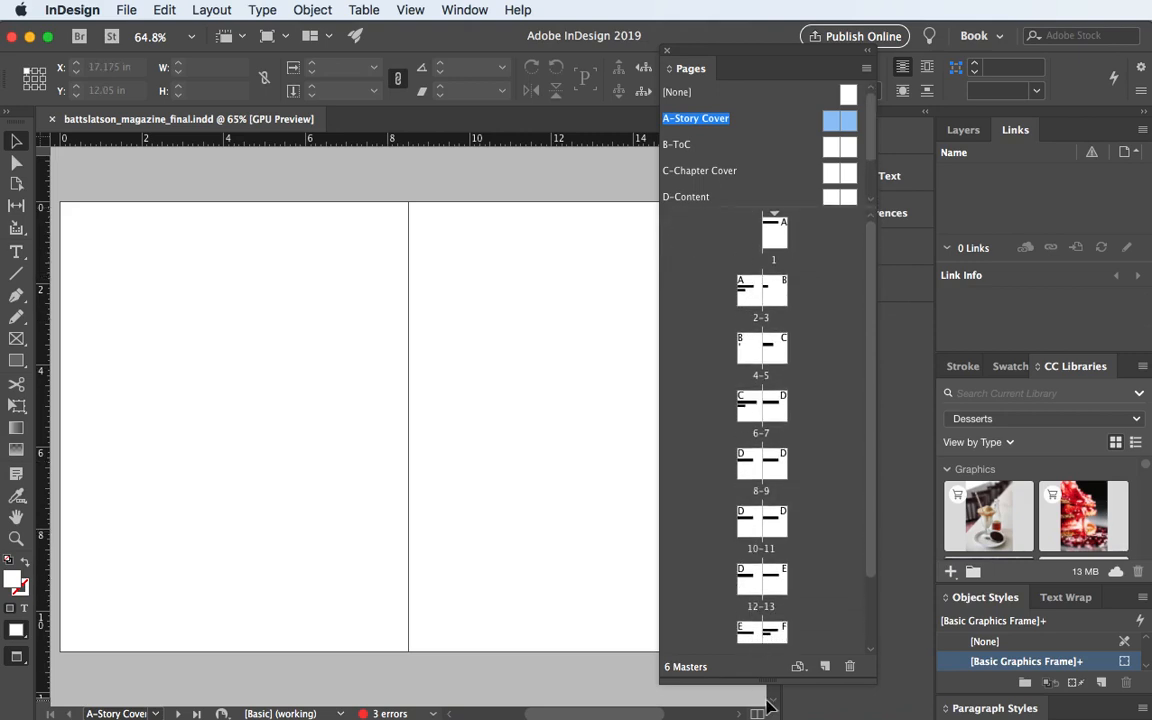
Shorten the floating Pages panel and dock it as a collapsed entry beneath Bookmarks
left_click_drag(758, 627, 746, 298)
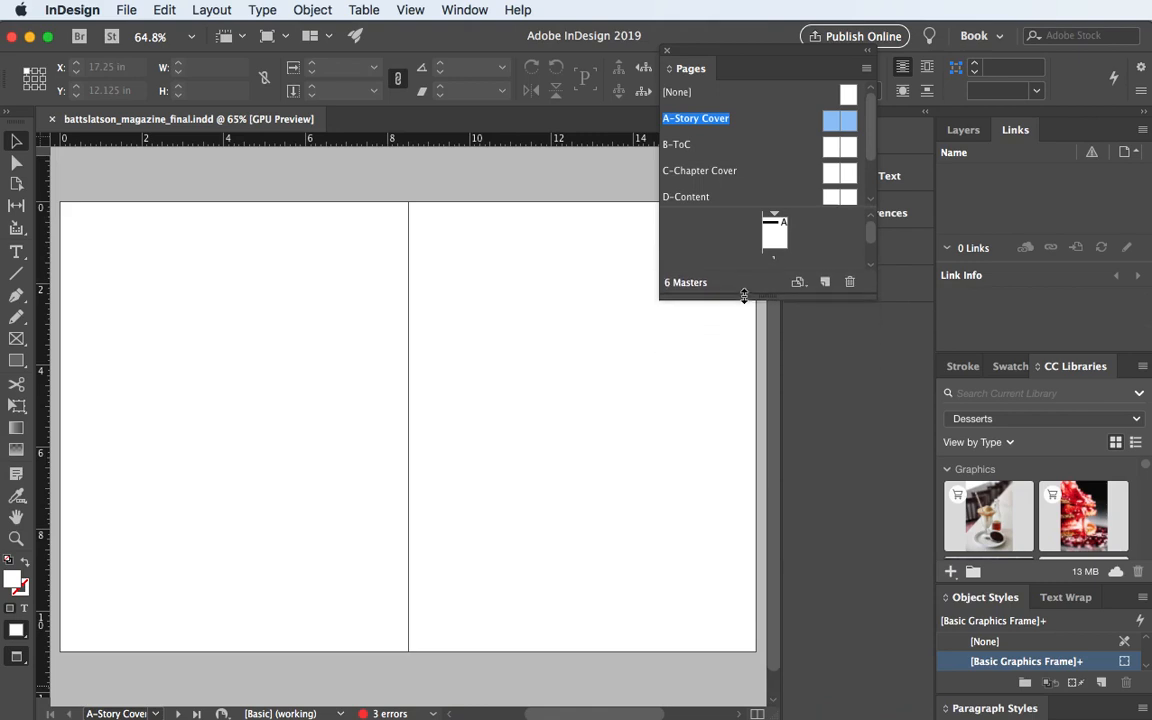
left_click_drag(689, 57, 816, 325)
left_click(830, 324)
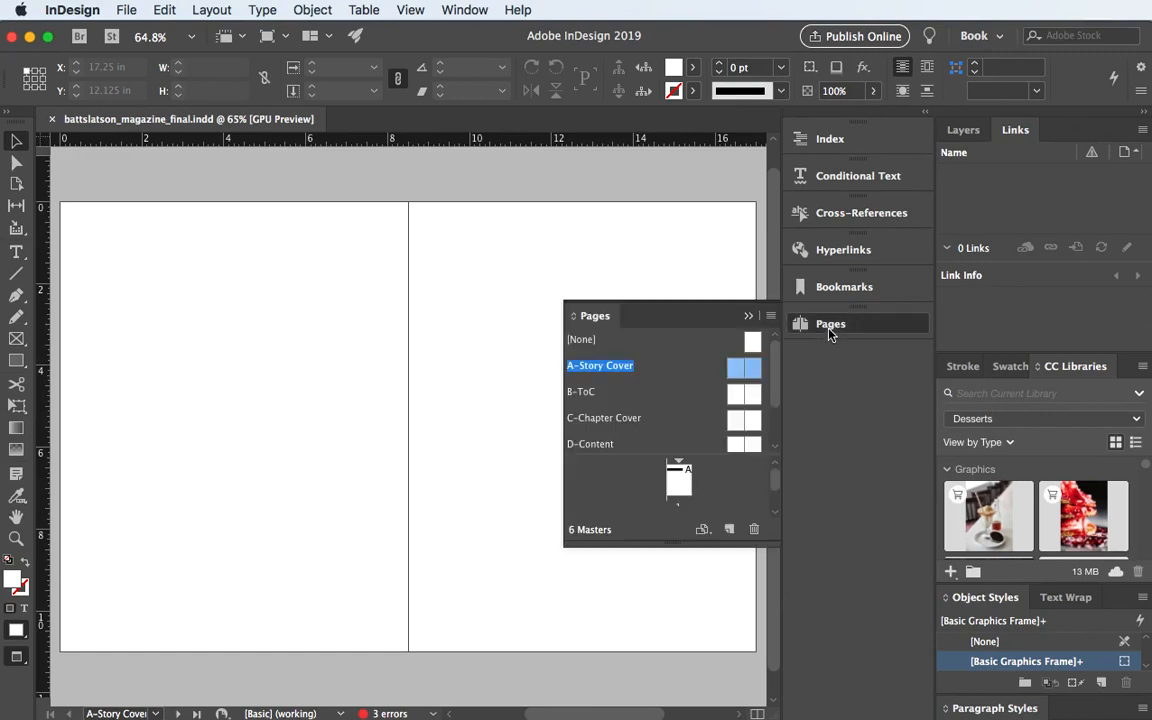
left_click(829, 330)
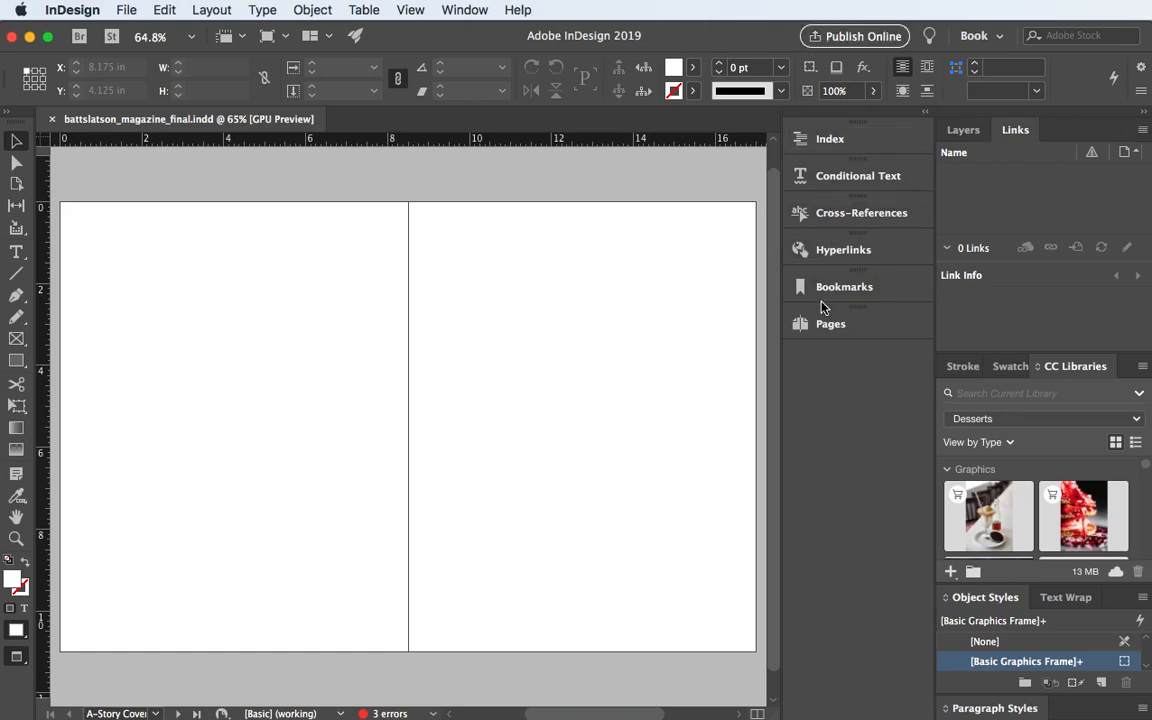
Apply the right-hand page of the A-Story Cover master to page 1, and open page 1 in the document window
left_click(828, 325)
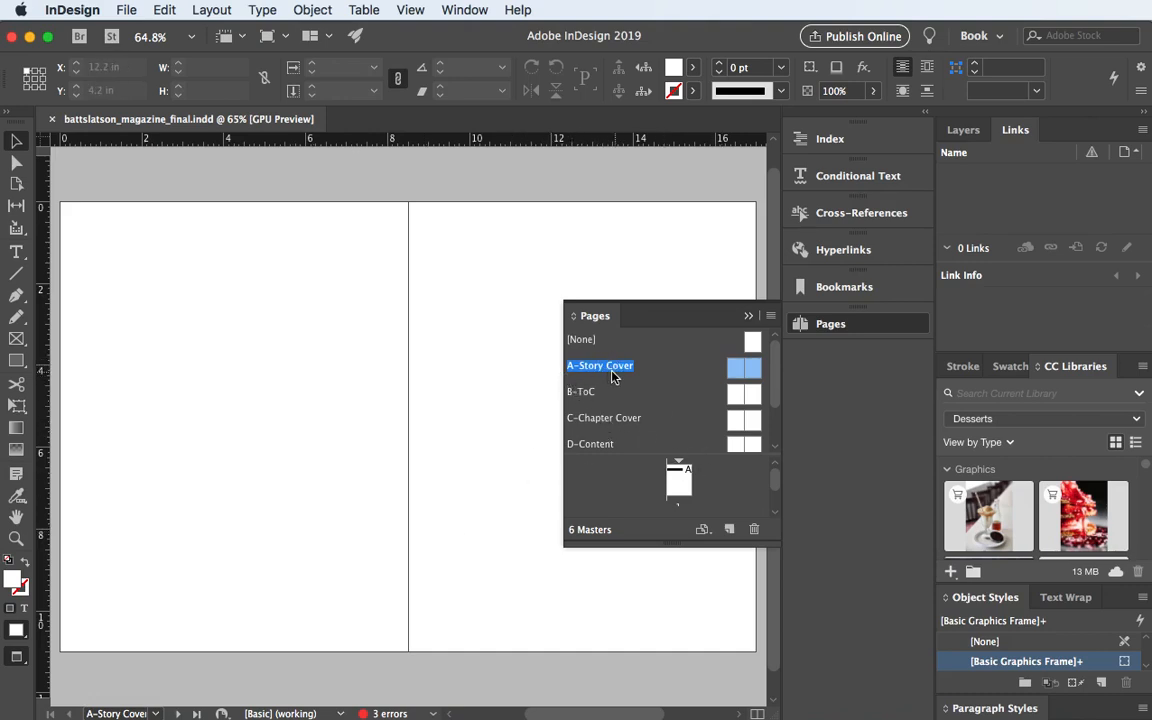
double_click(752, 370)
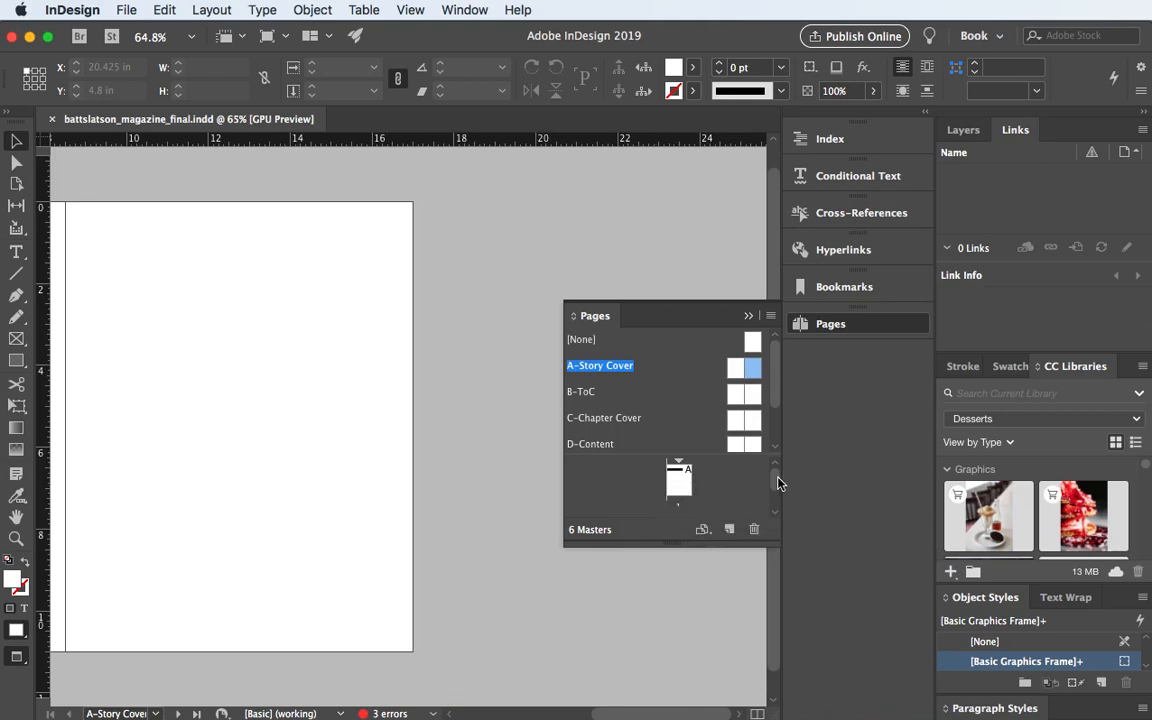
left_click_drag(774, 477, 774, 478)
left_click_drag(749, 369, 672, 492)
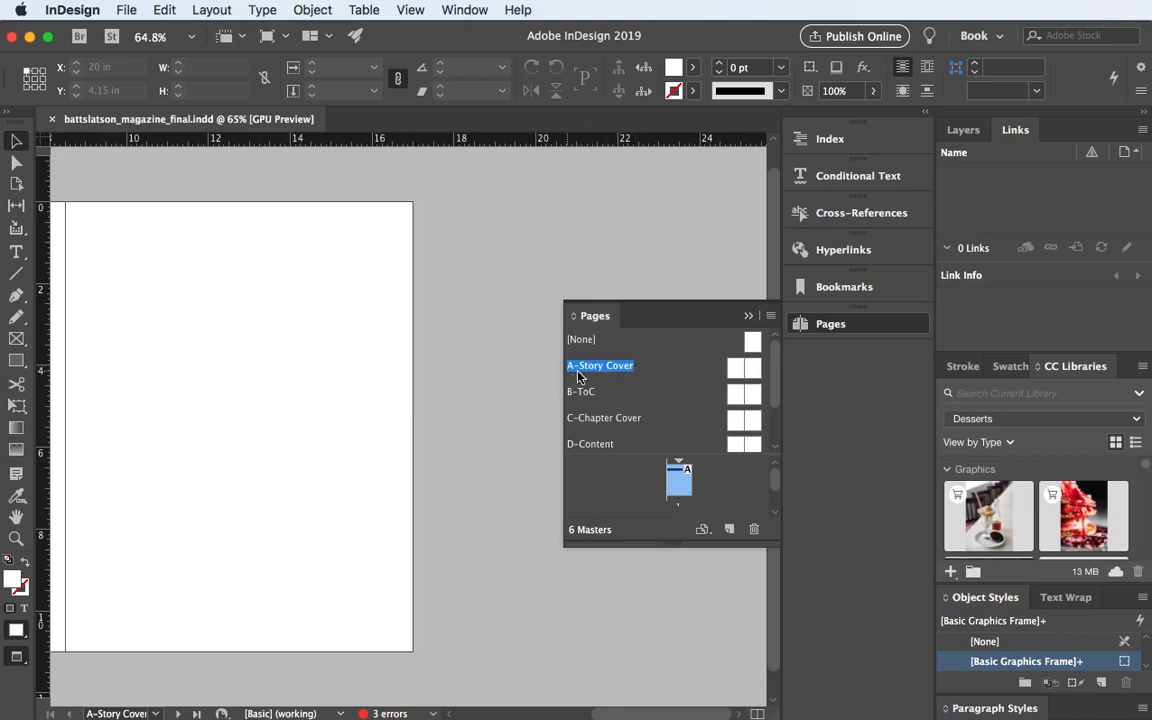
double_click(675, 487)
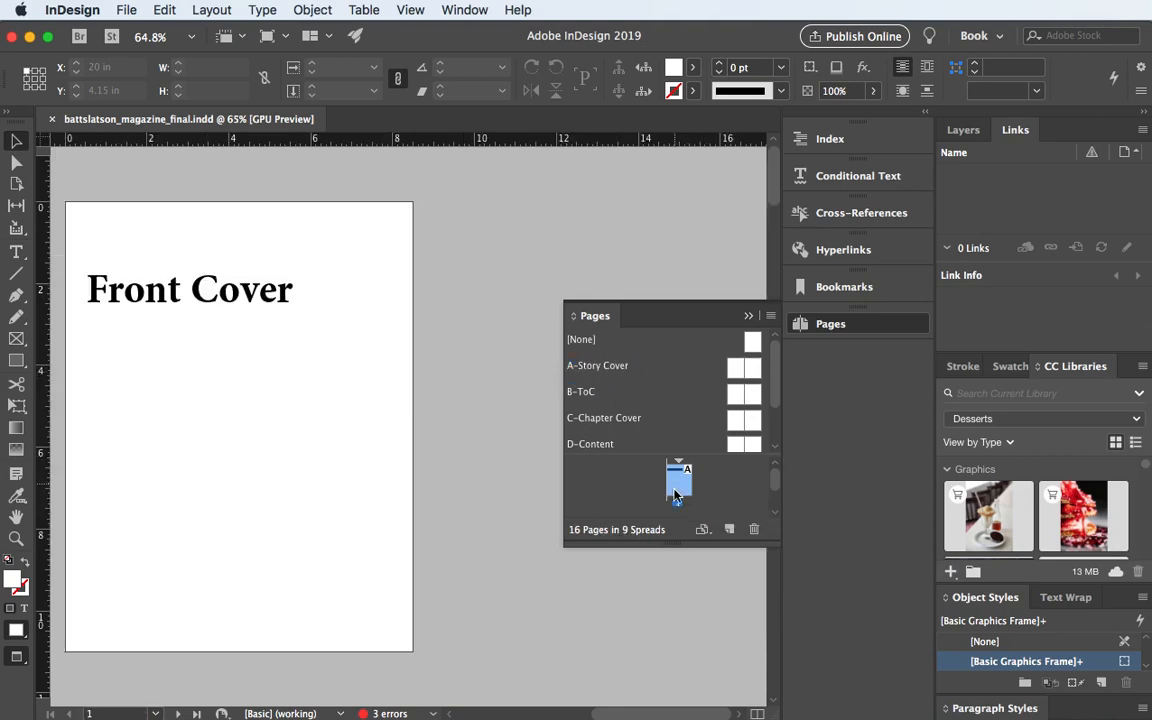
Open the right-hand page of the A-Story Cover master for editing
scroll(773, 490, "down", 2)
scroll(773, 490, "up", 2)
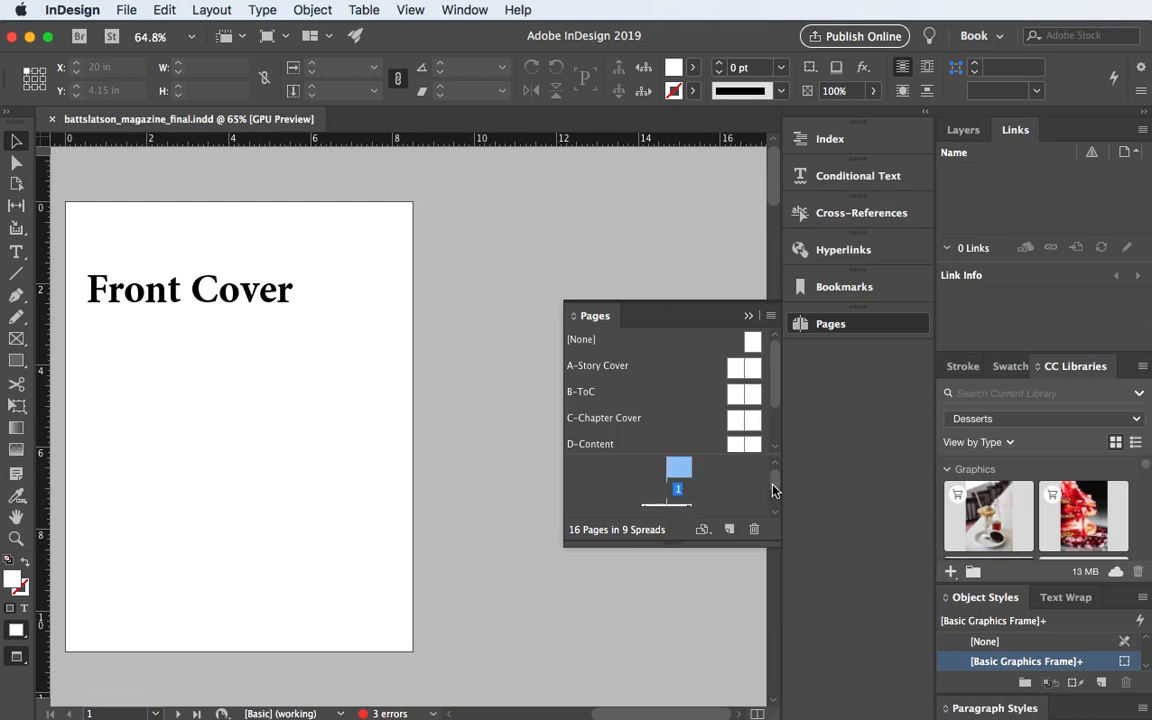
left_click(749, 370)
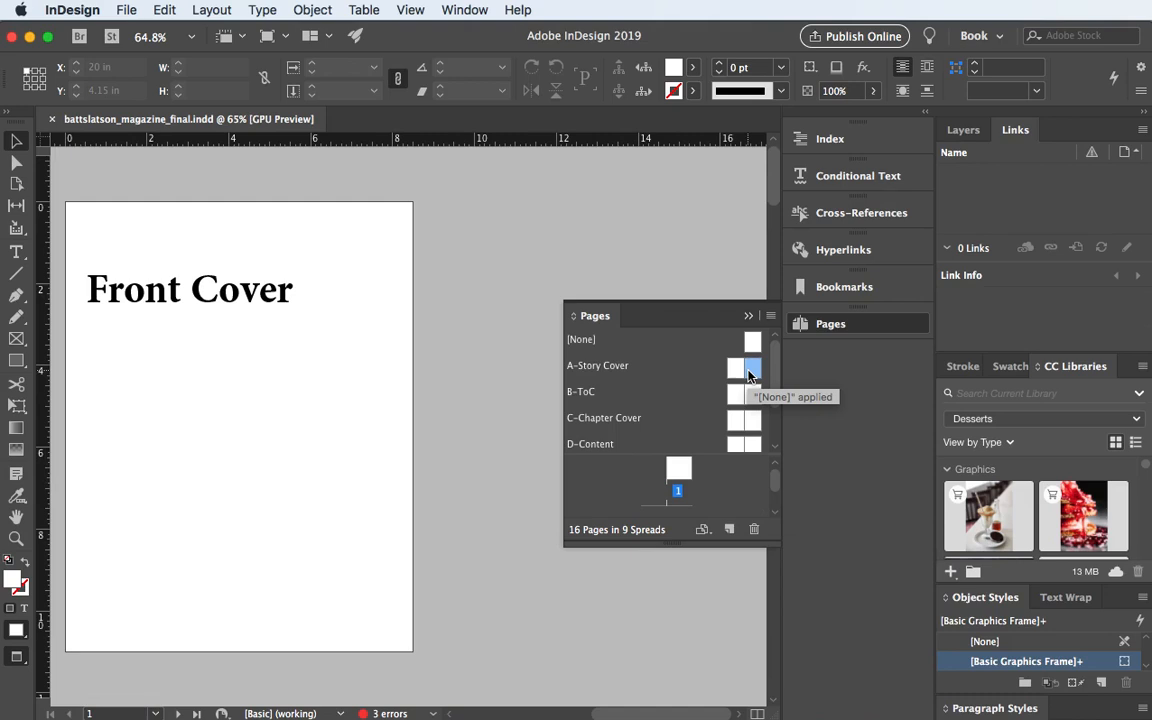
double_click(750, 370)
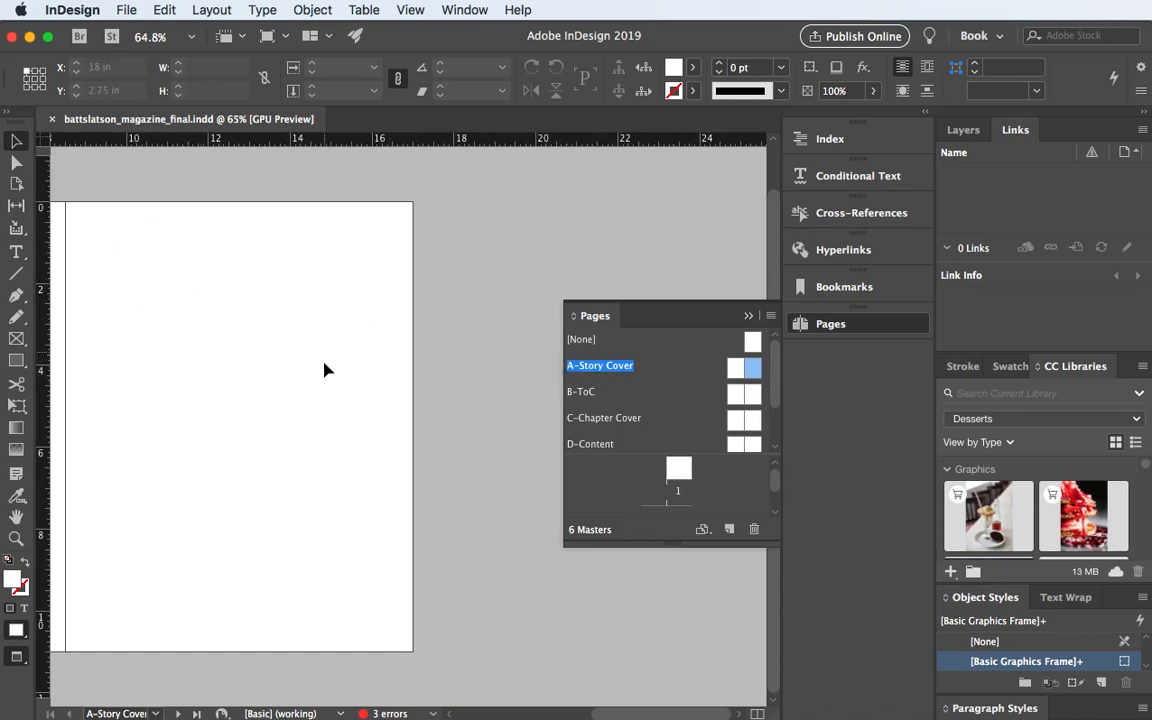
Place chocolate-cupcake-with-white-and-red-toppings-913136.jpg from desserts_magazine/photos over the right-hand master page, about 8.84 by 11.79 in, starting at its upper-left corner
left_click(124, 10)
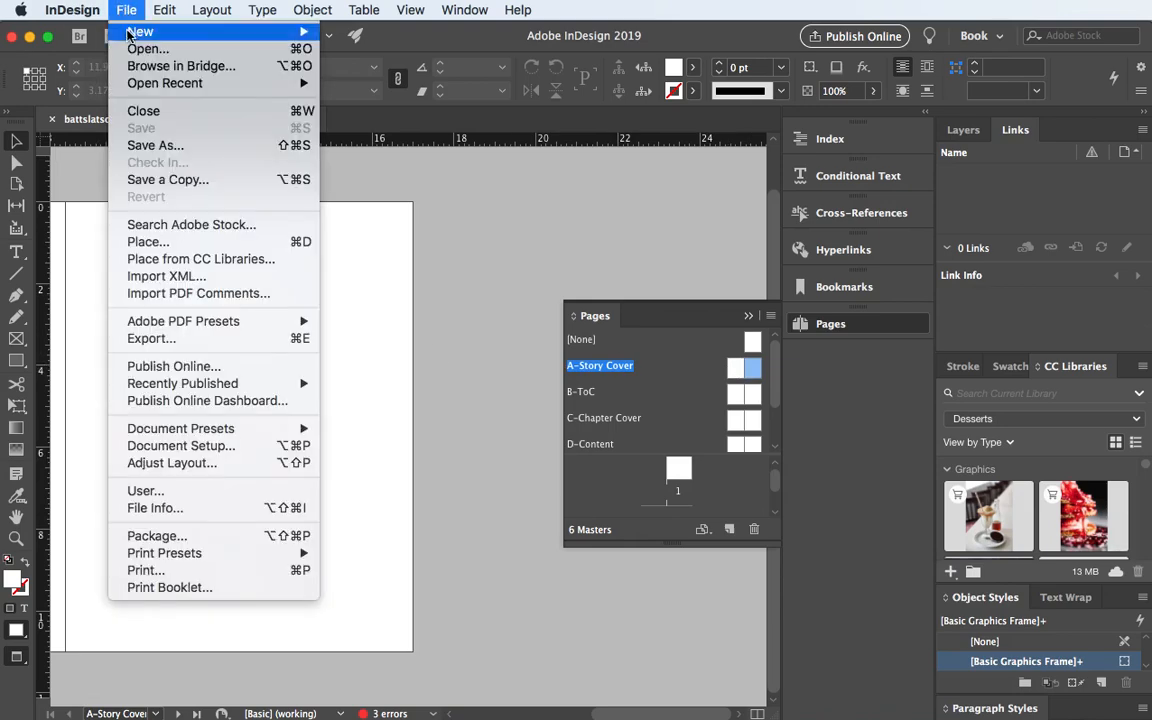
left_click(176, 250)
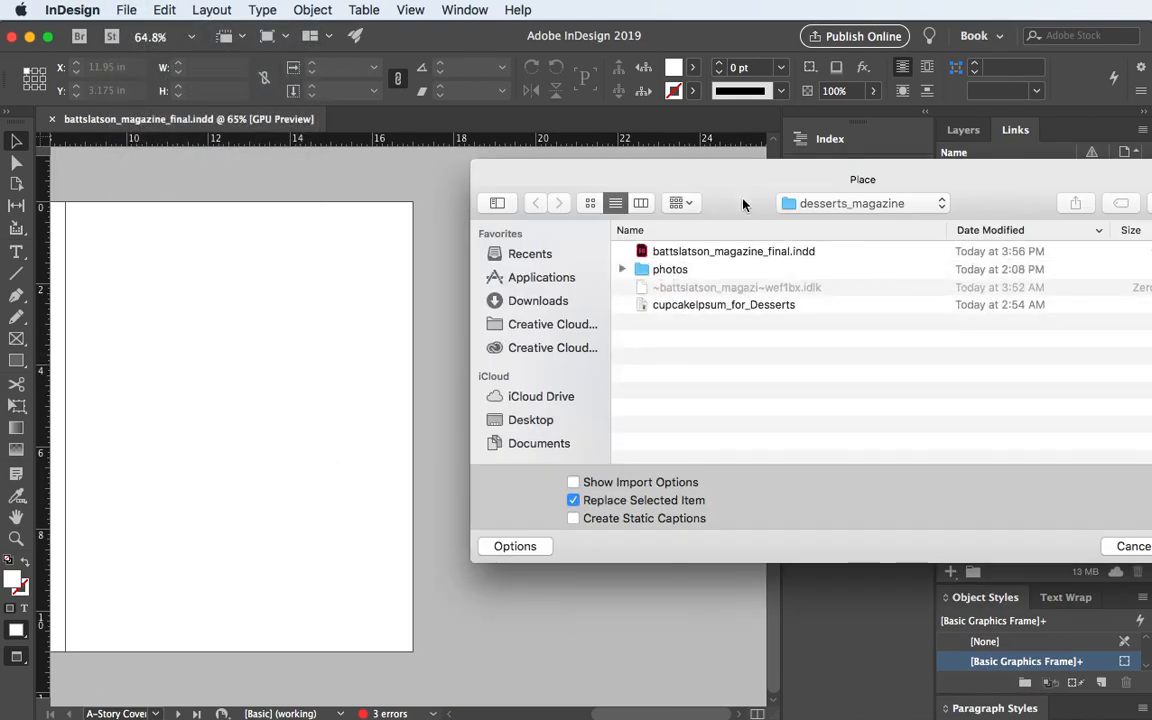
left_click_drag(748, 205, 488, 199)
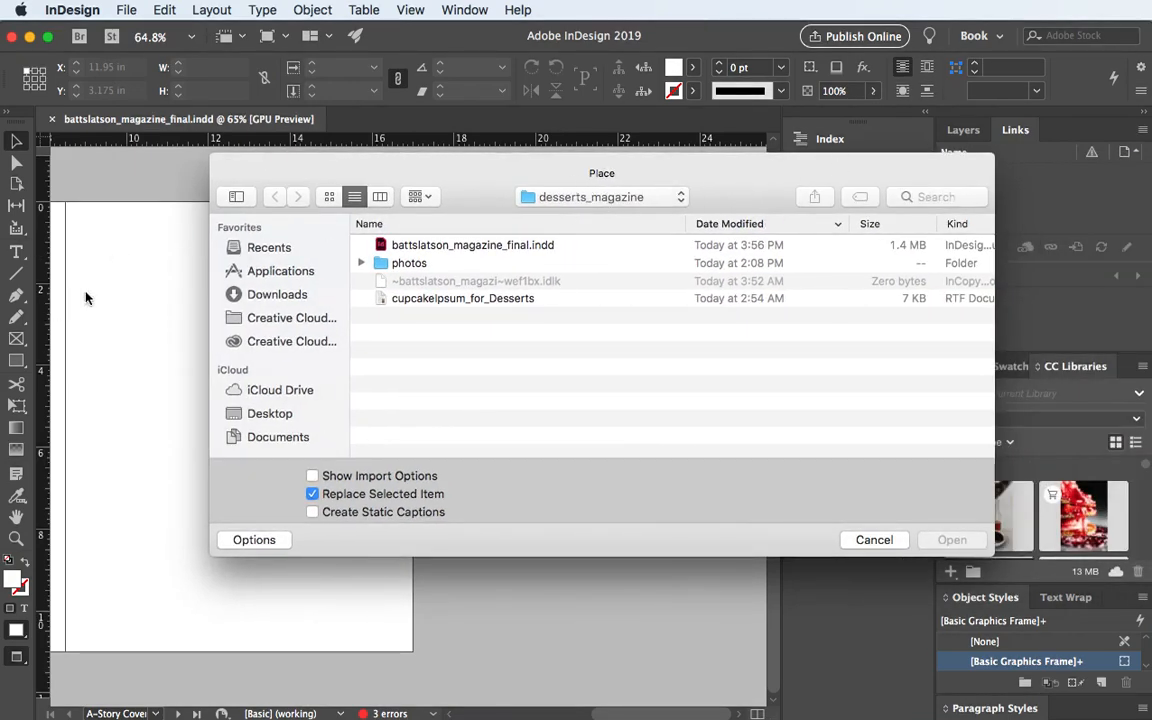
left_click(262, 414)
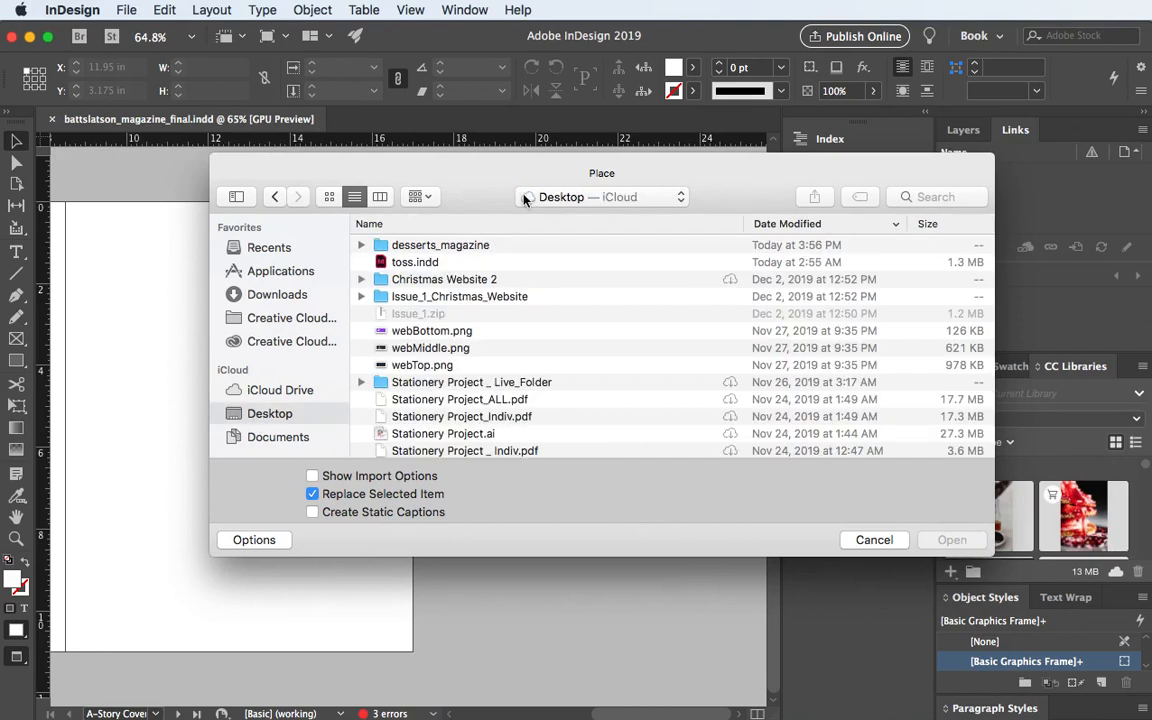
double_click(432, 246)
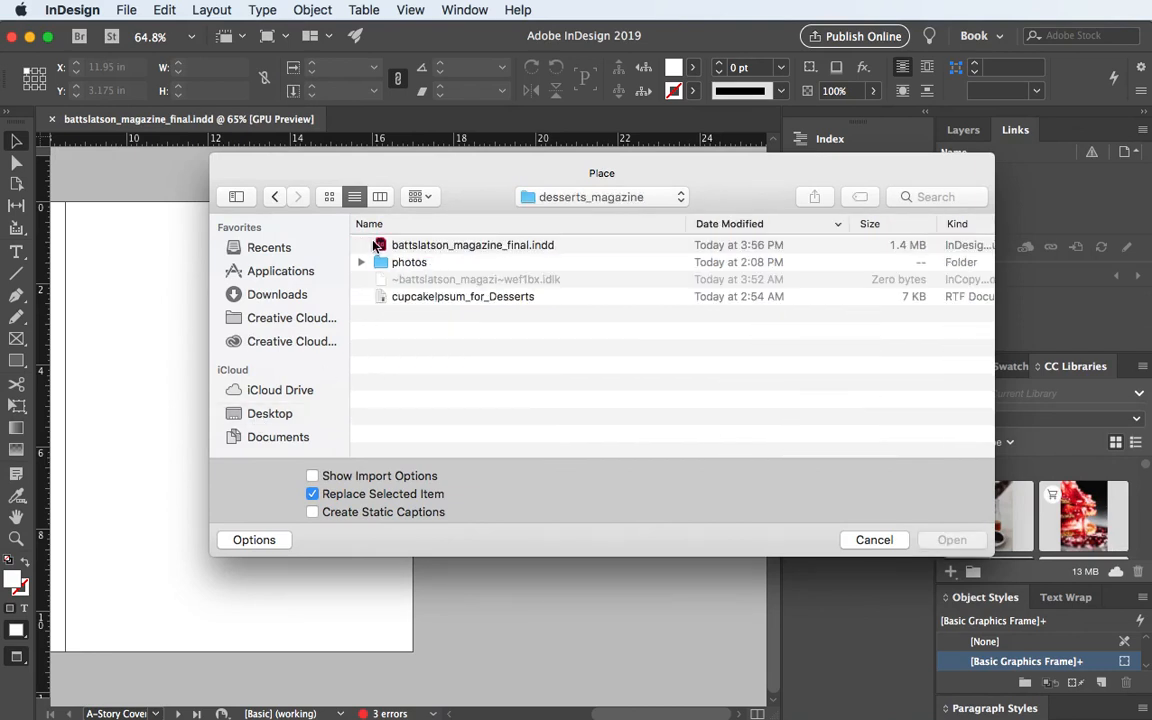
double_click(420, 265)
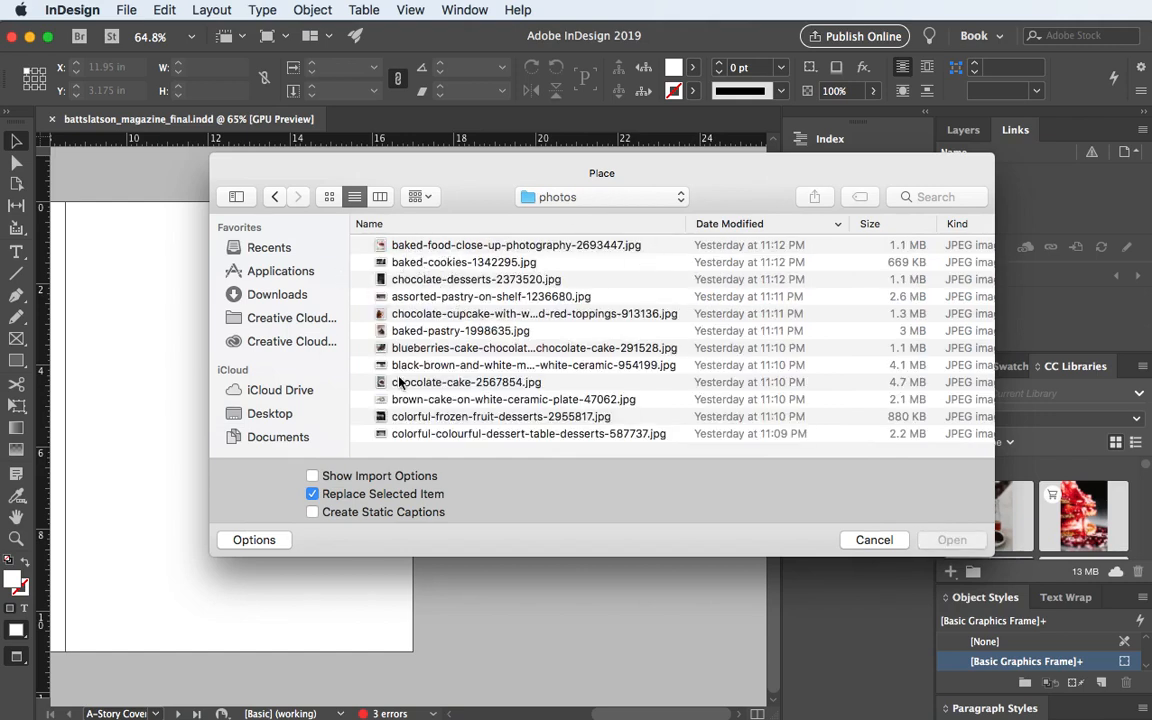
left_click(407, 318)
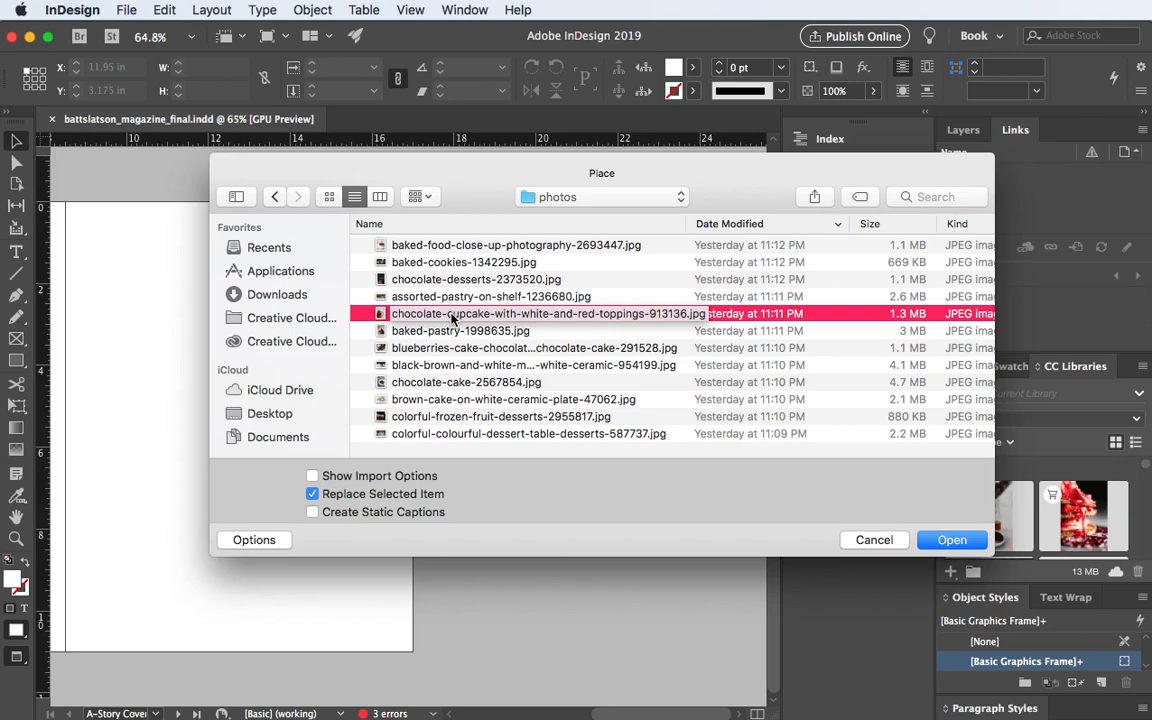
double_click(452, 318)
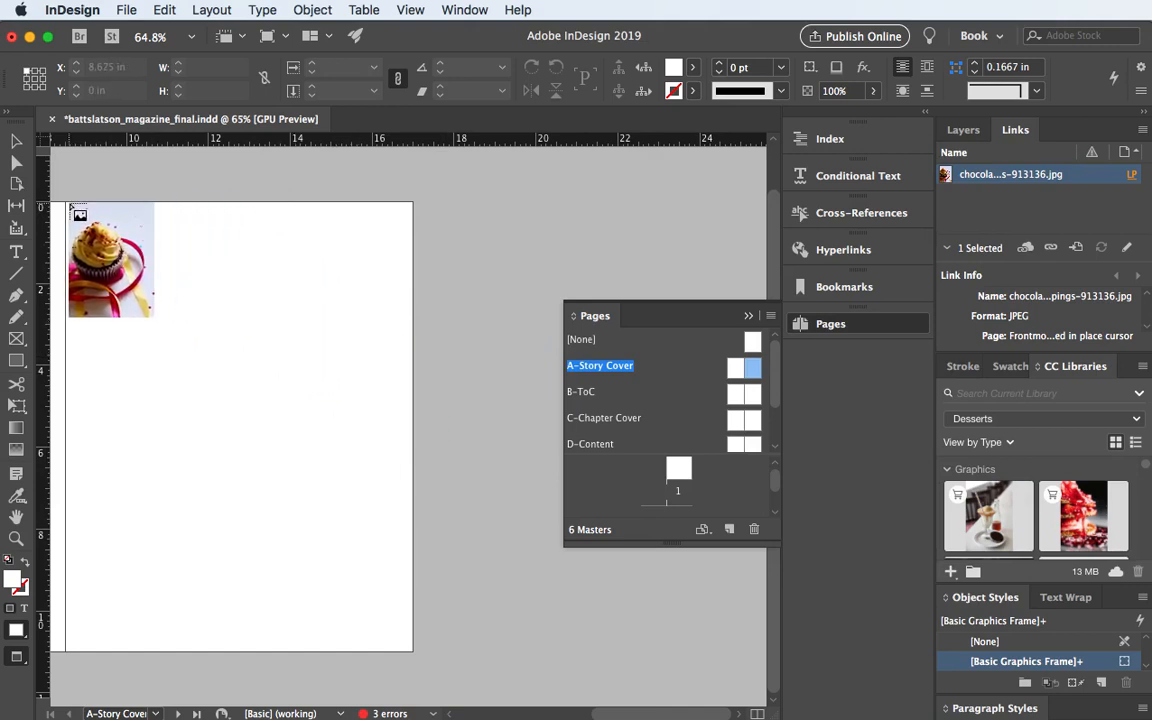
left_click_drag(68, 204, 470, 681)
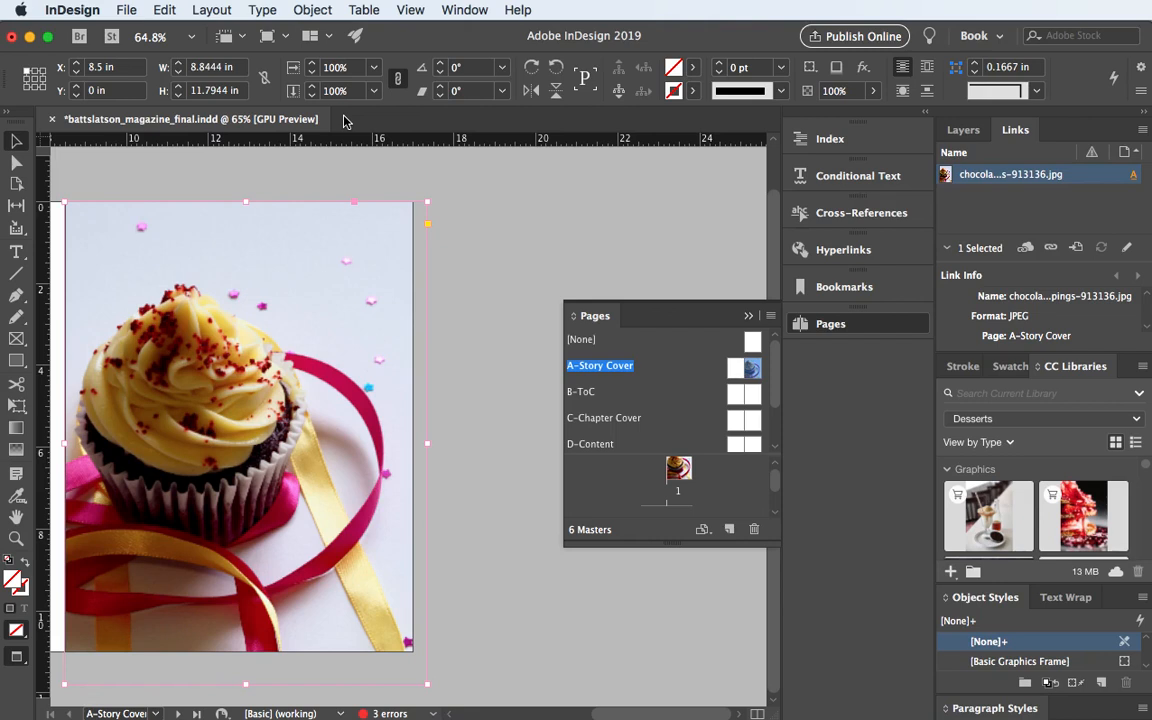
Turn off preview mode and move the cupcake photo up to the top bleed edge, at Y -0.125 in
key("w")
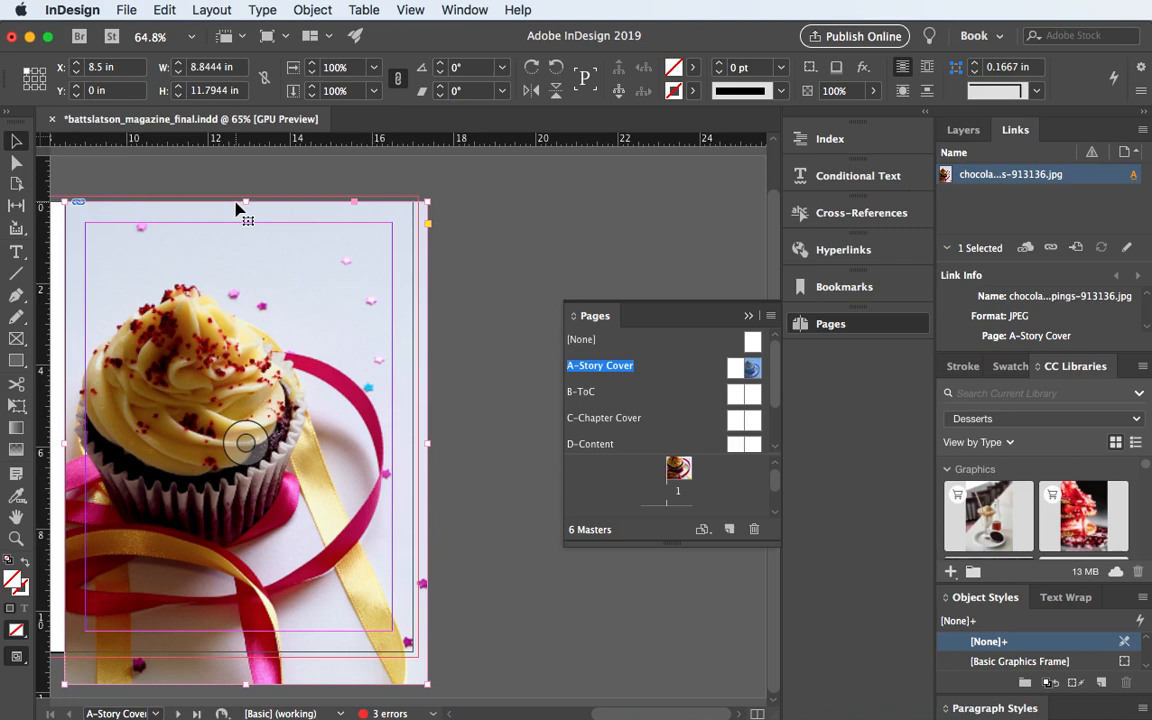
left_click_drag(237, 210, 236, 204)
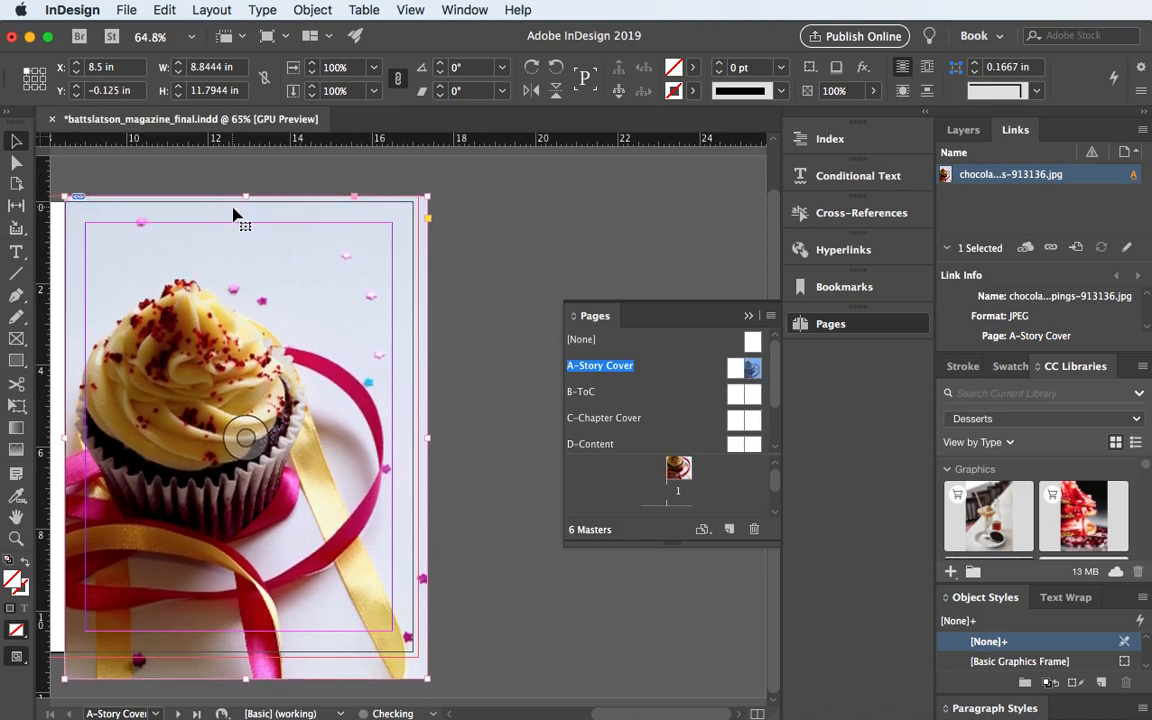
mouse_move(198, 213)
left_mouse_down()
mouse_move(200, 236)
mouse_move(197, 212)
left_mouse_up()
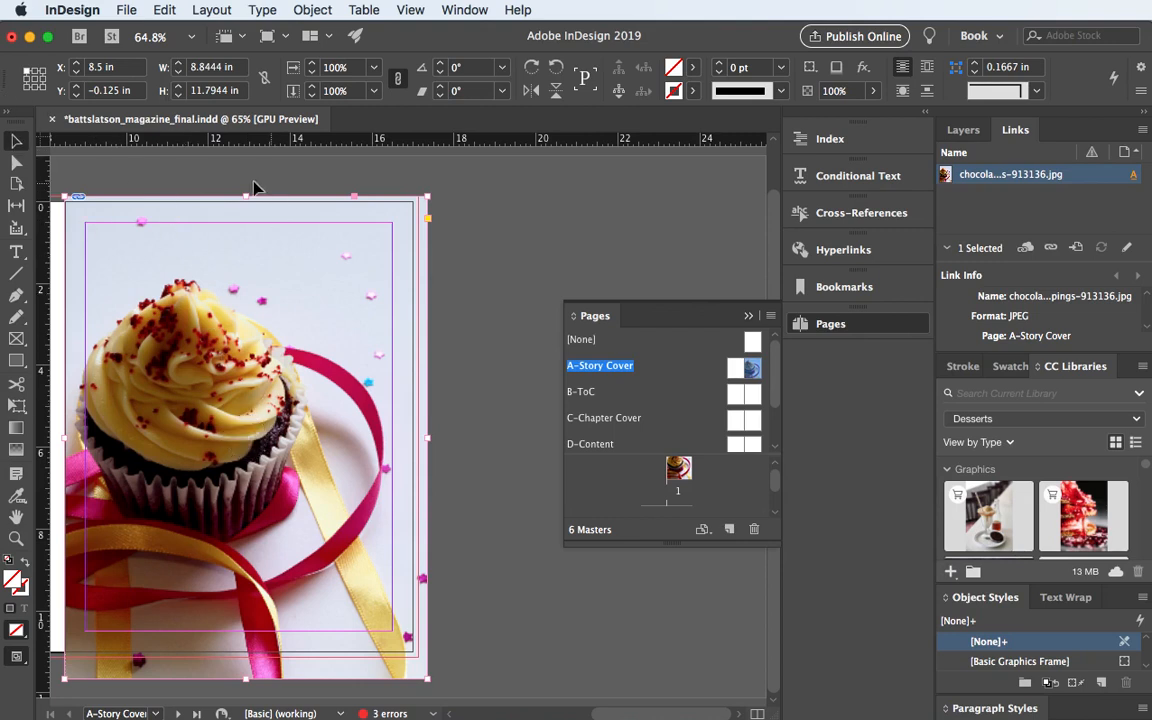
Try to move the cupcake image inside its frame with the Direct Selection tool, undo the move and reselect the frame
left_click(15, 164)
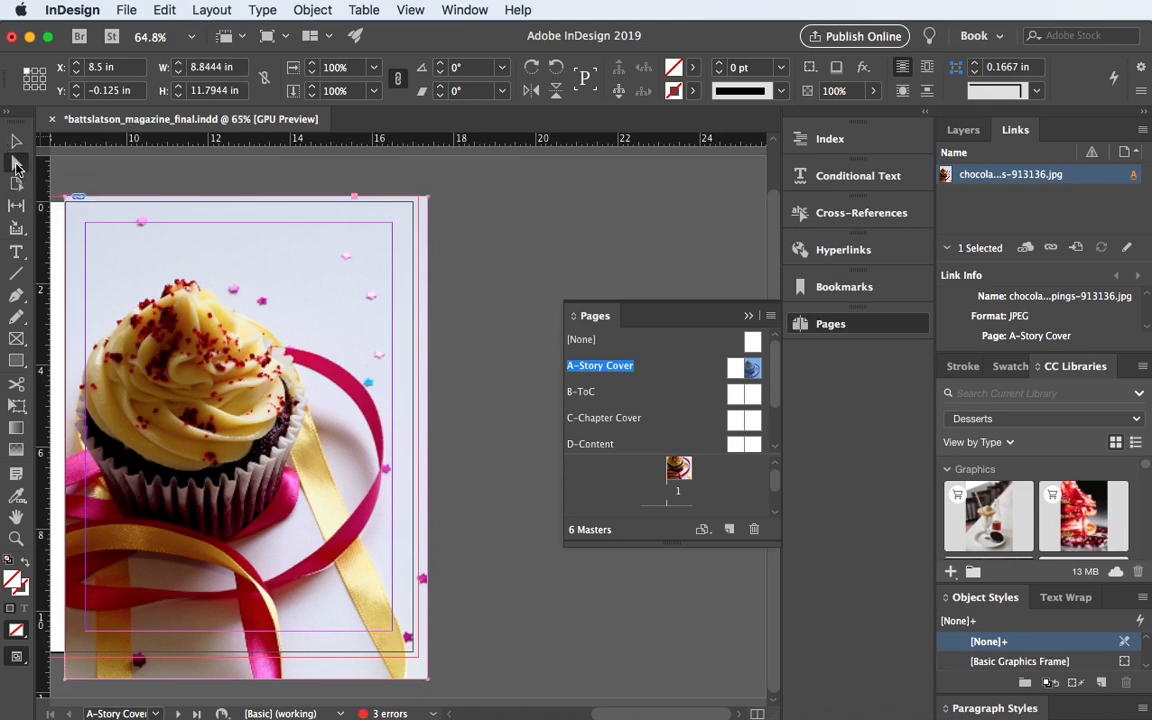
left_click(177, 218)
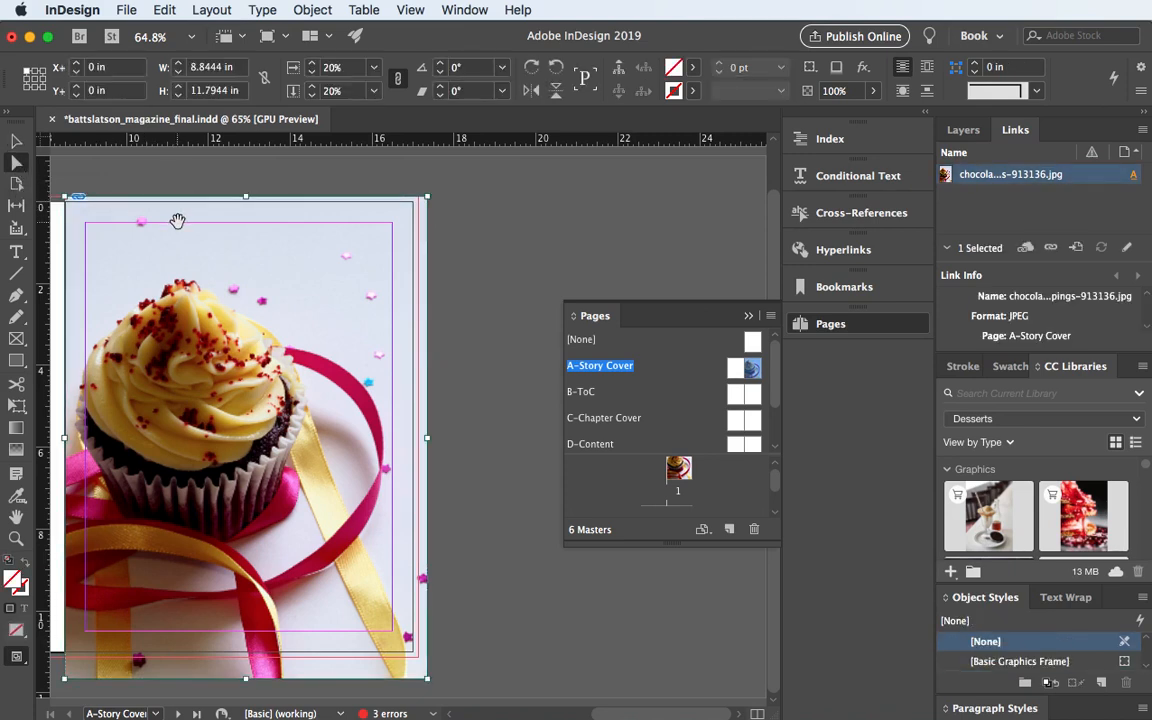
left_click_drag(173, 224, 345, 188)
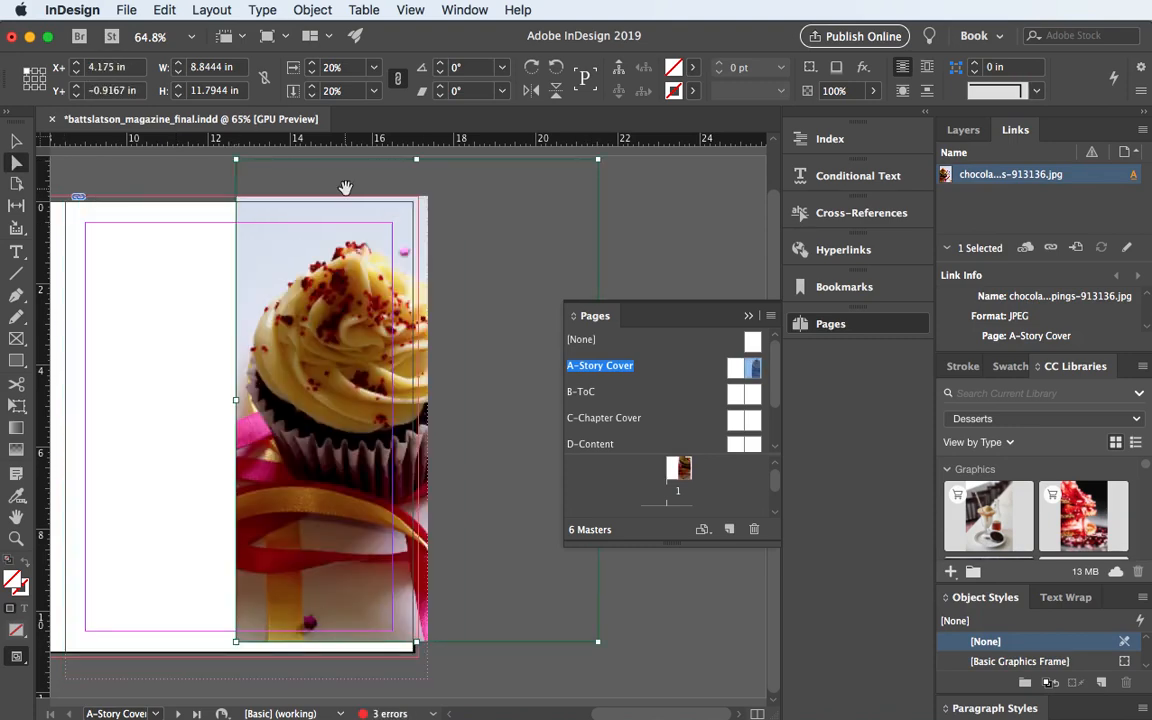
key("super+z")
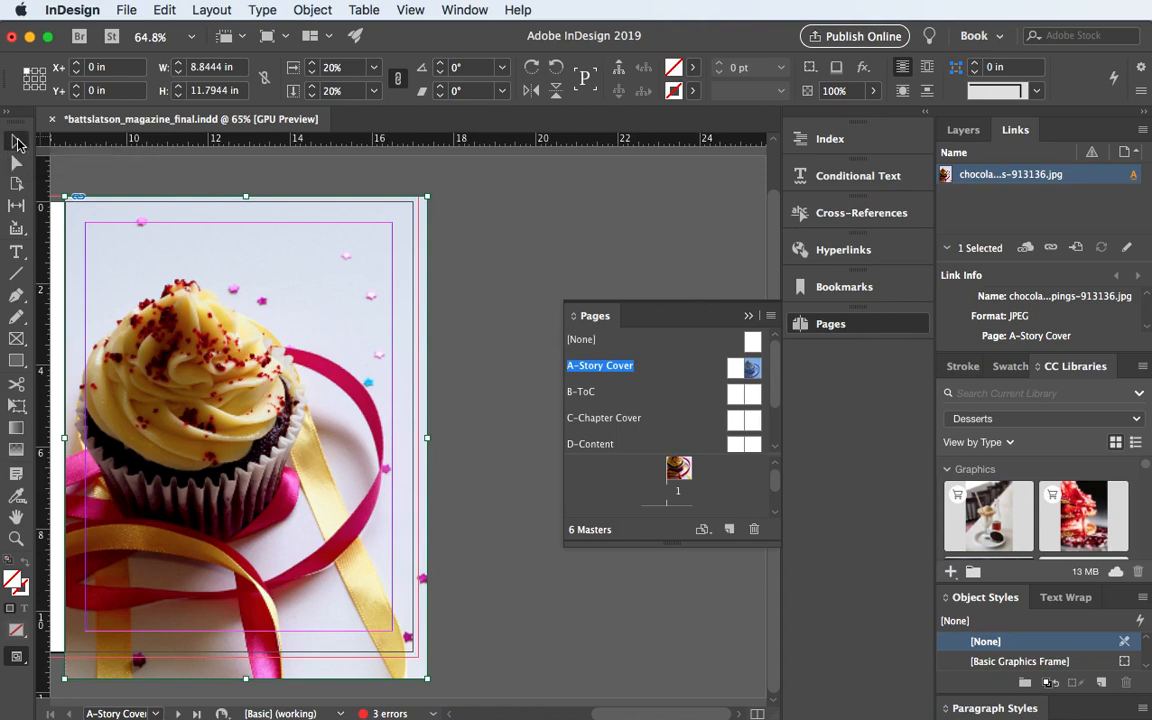
left_click(97, 210)
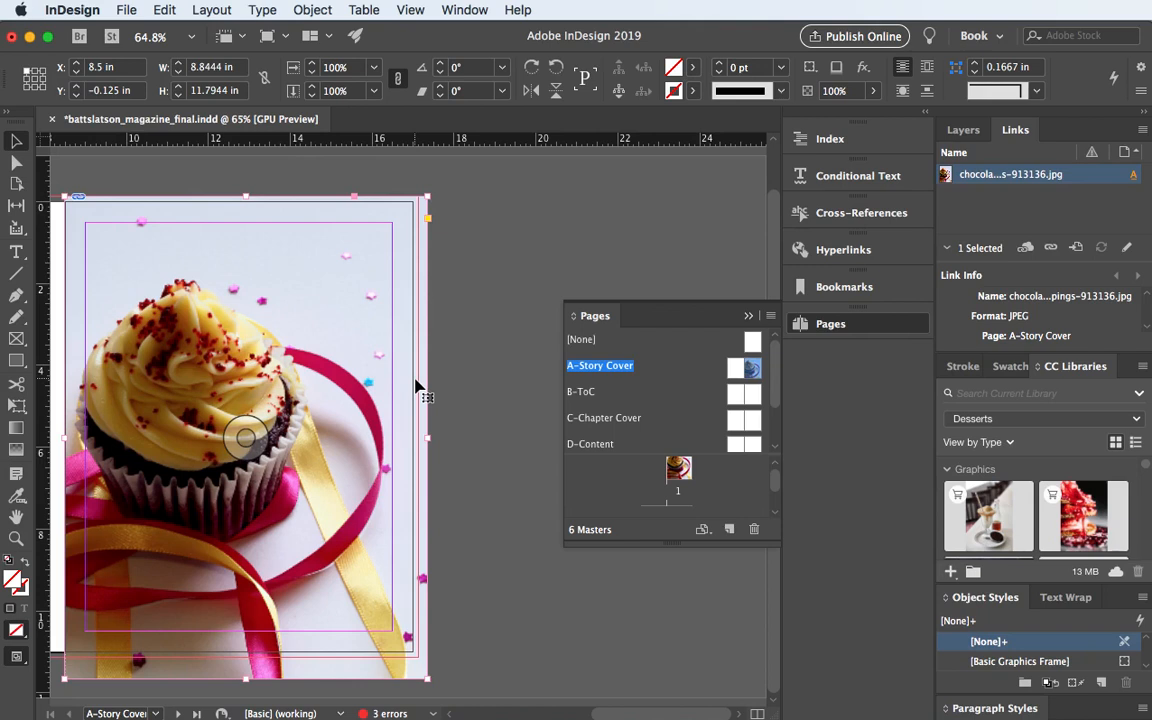
Move the cupcake photo from the Master Page Items layer to the Photos layer
left_click(963, 131)
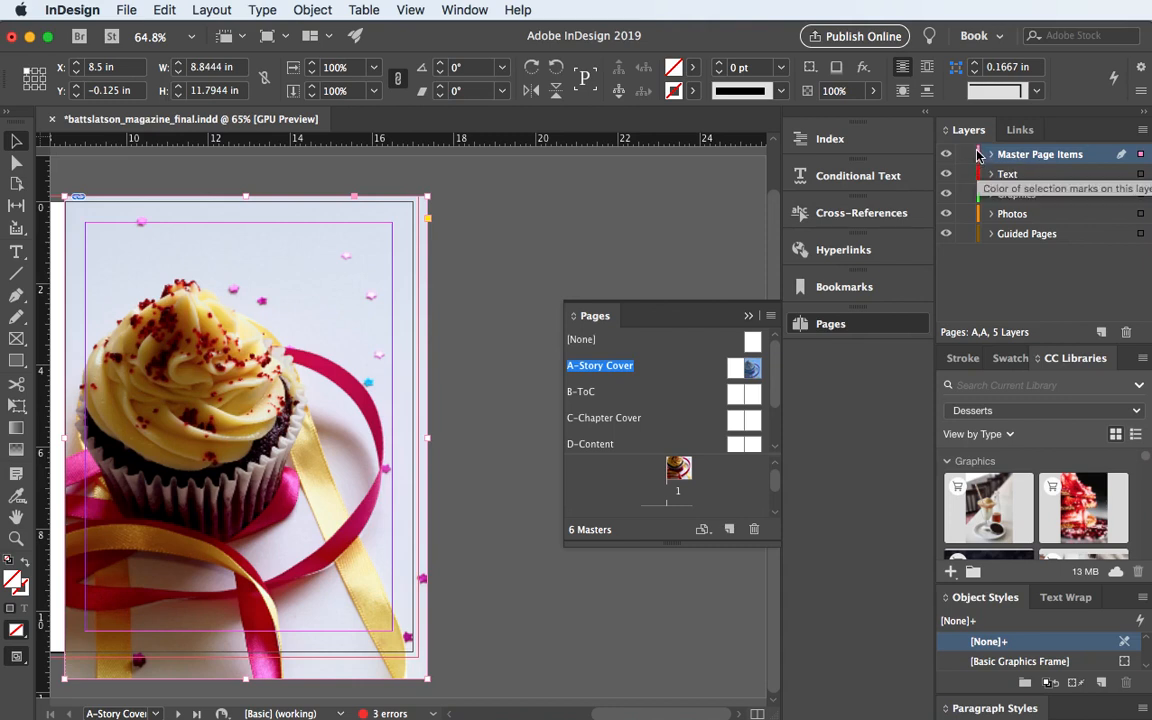
left_click(432, 216)
left_click(425, 220)
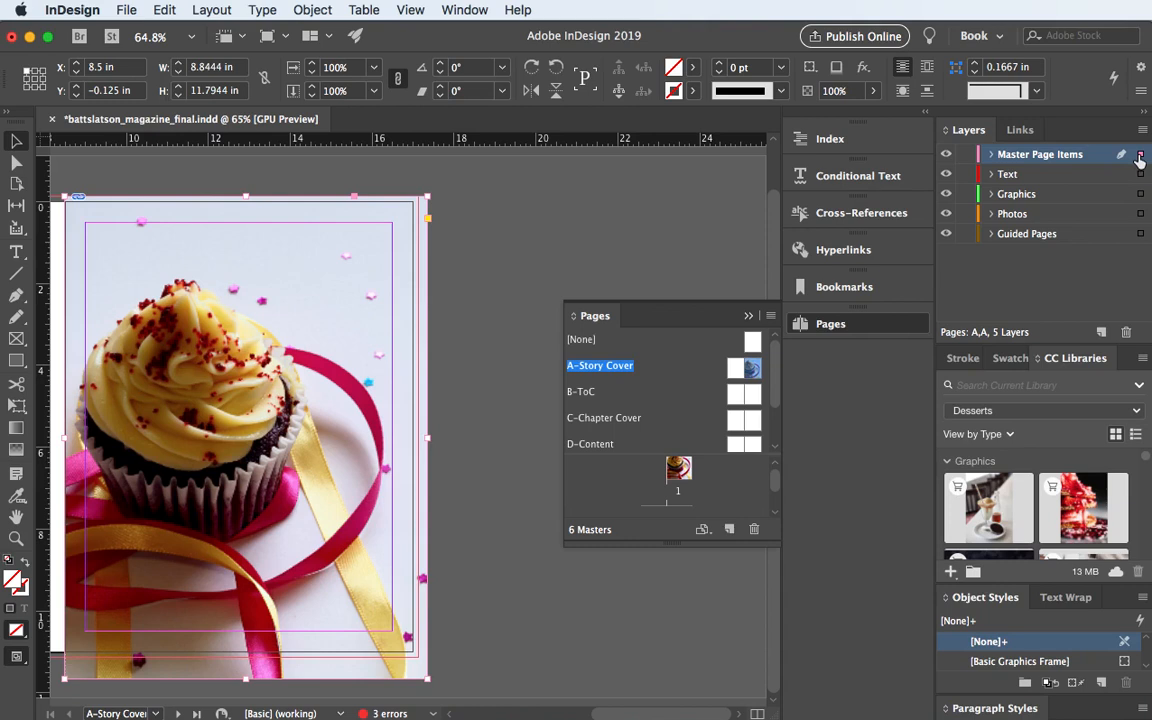
left_click(1140, 216)
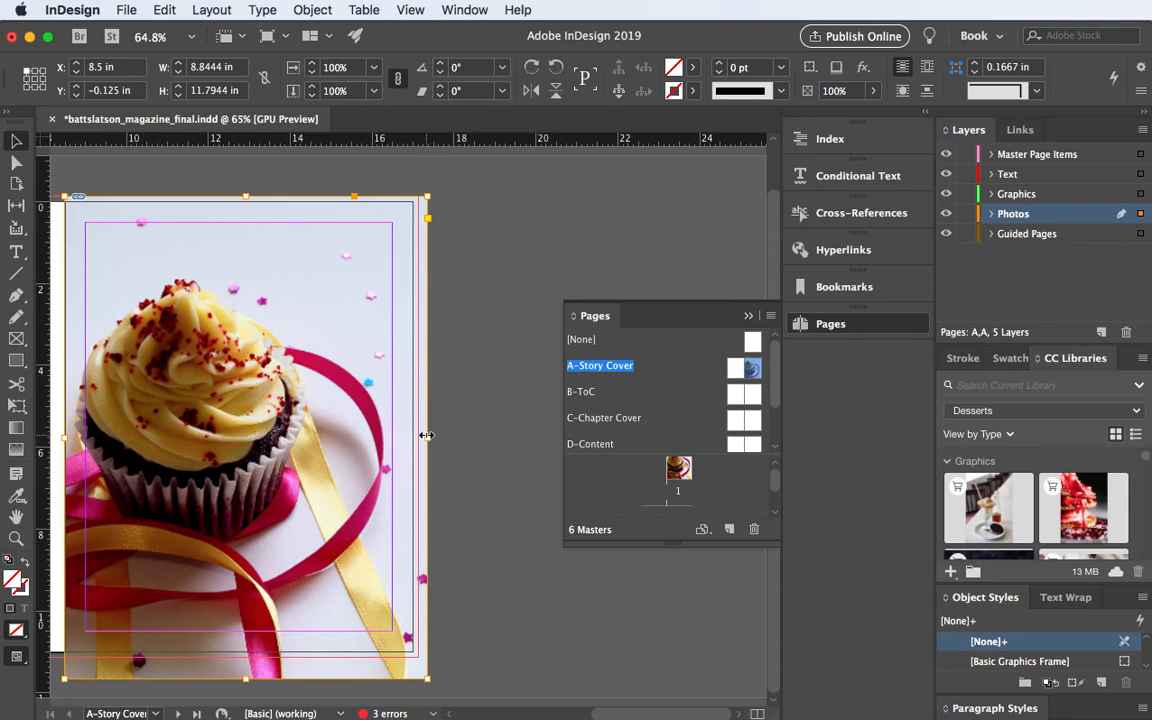
Crop the cupcake photo's frame to the outer and bottom bleed edges, making it 8.625 by 11.25 in
left_click_drag(427, 435, 419, 437)
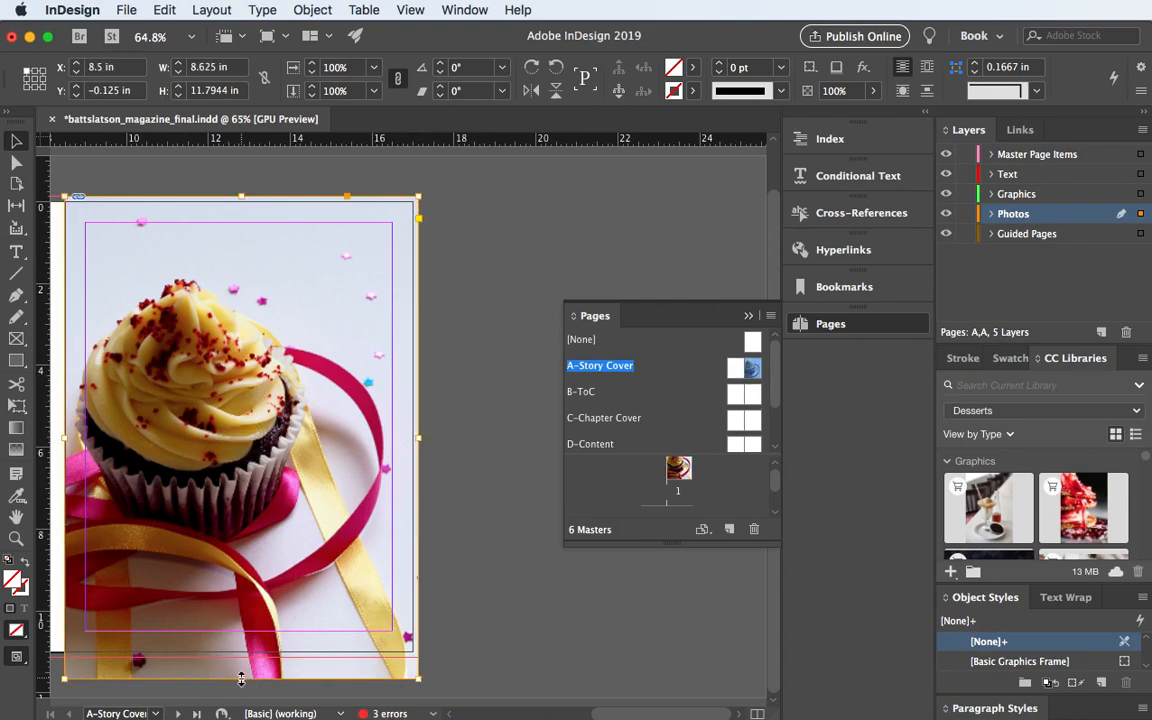
left_click_drag(241, 678, 241, 657)
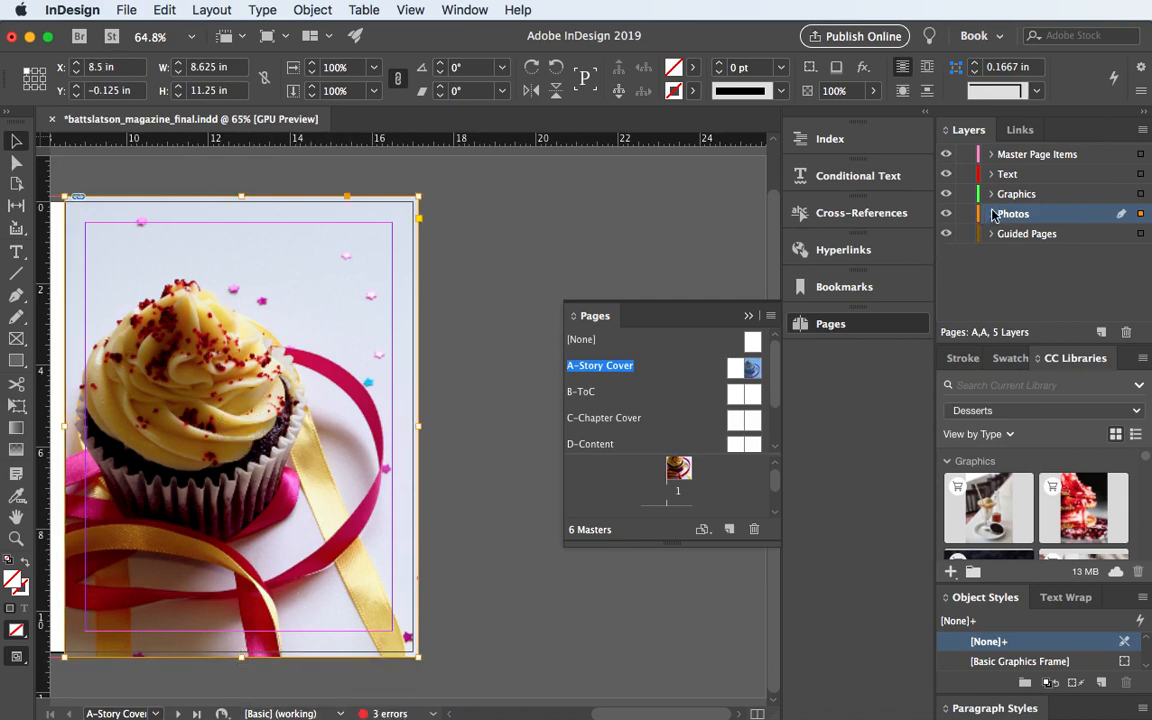
Try shifting the cupcake image sideways within its frame and stretching it wider, undoing each change
left_click(240, 427)
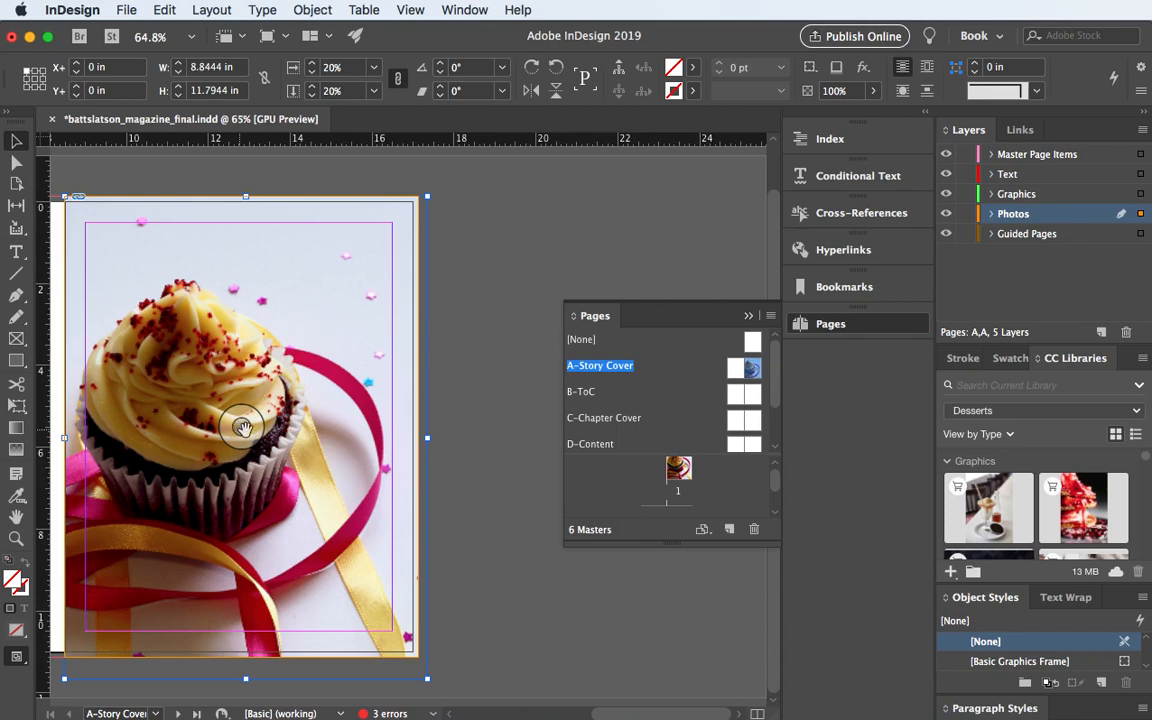
left_click_drag(240, 427, 450, 427)
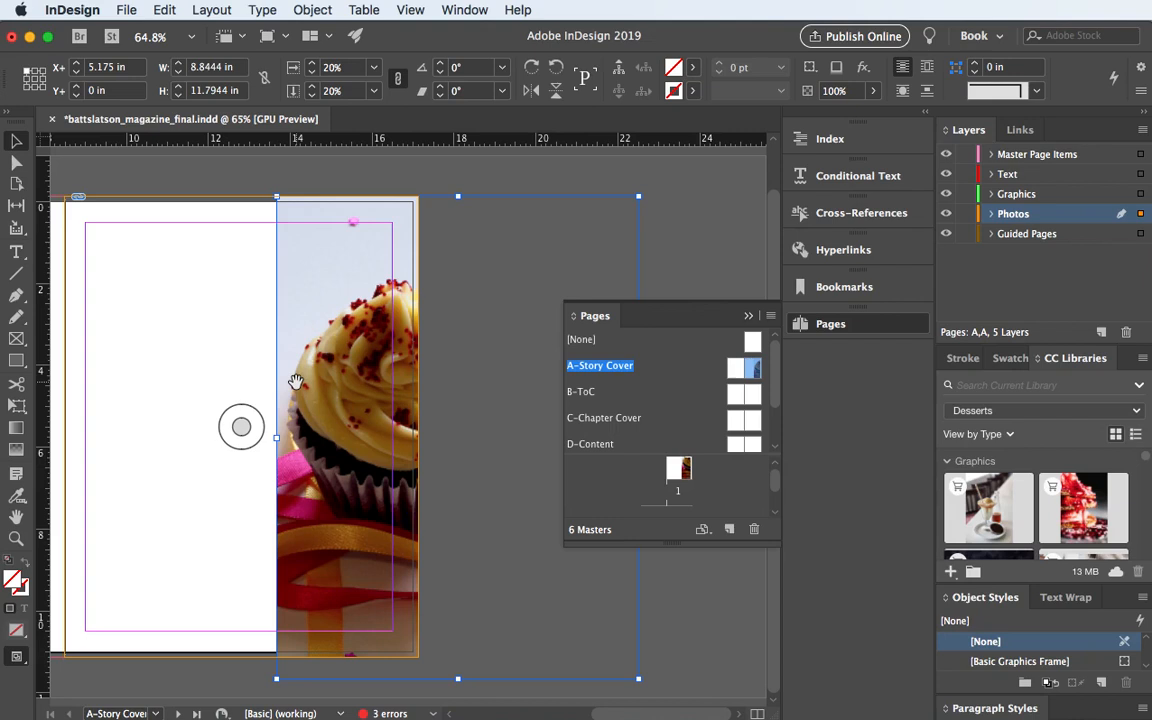
key("super+z")
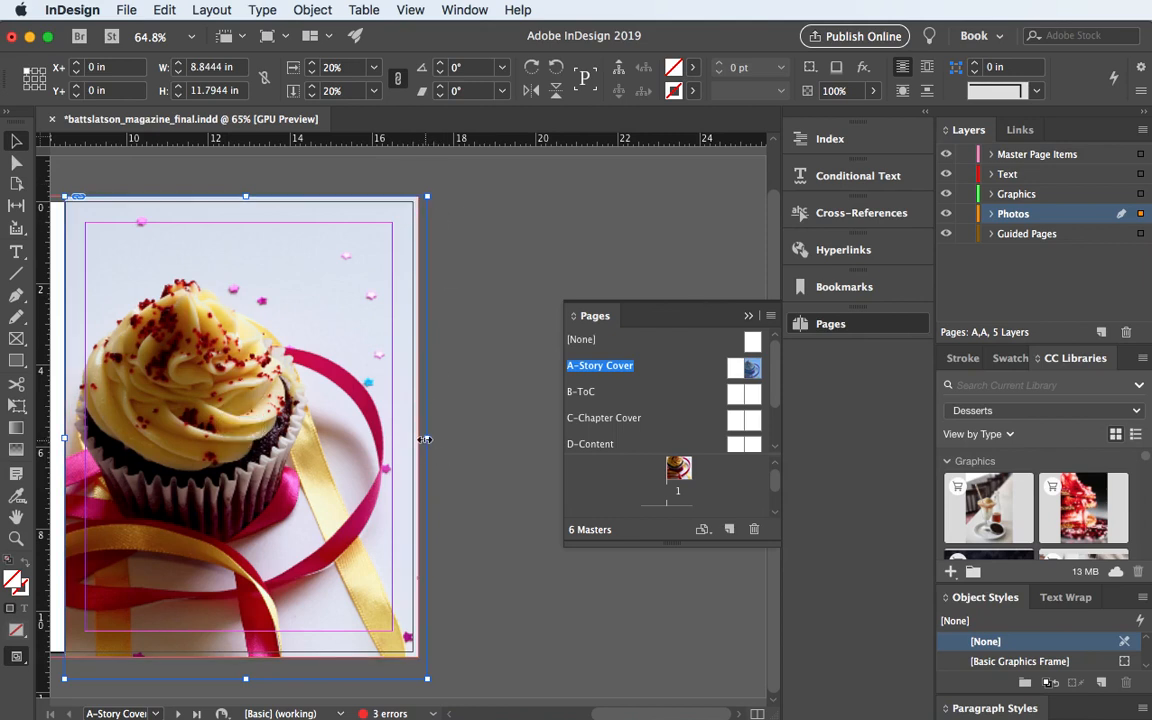
left_click_drag(425, 439, 581, 439)
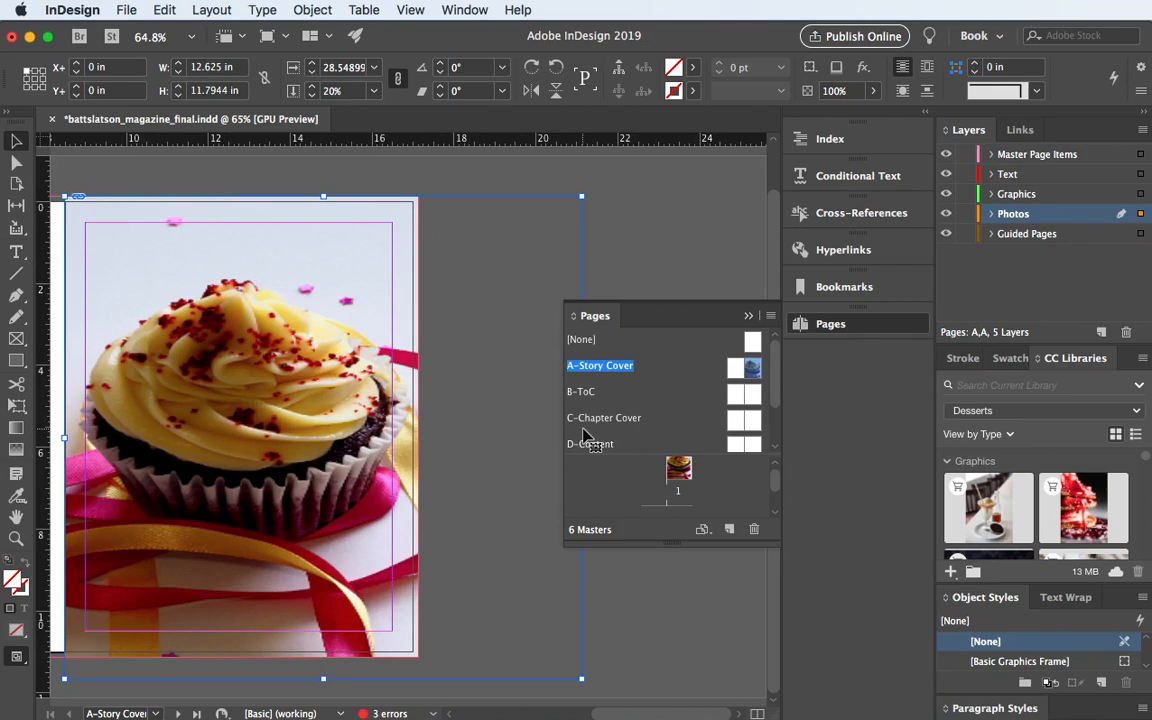
key("super+z")
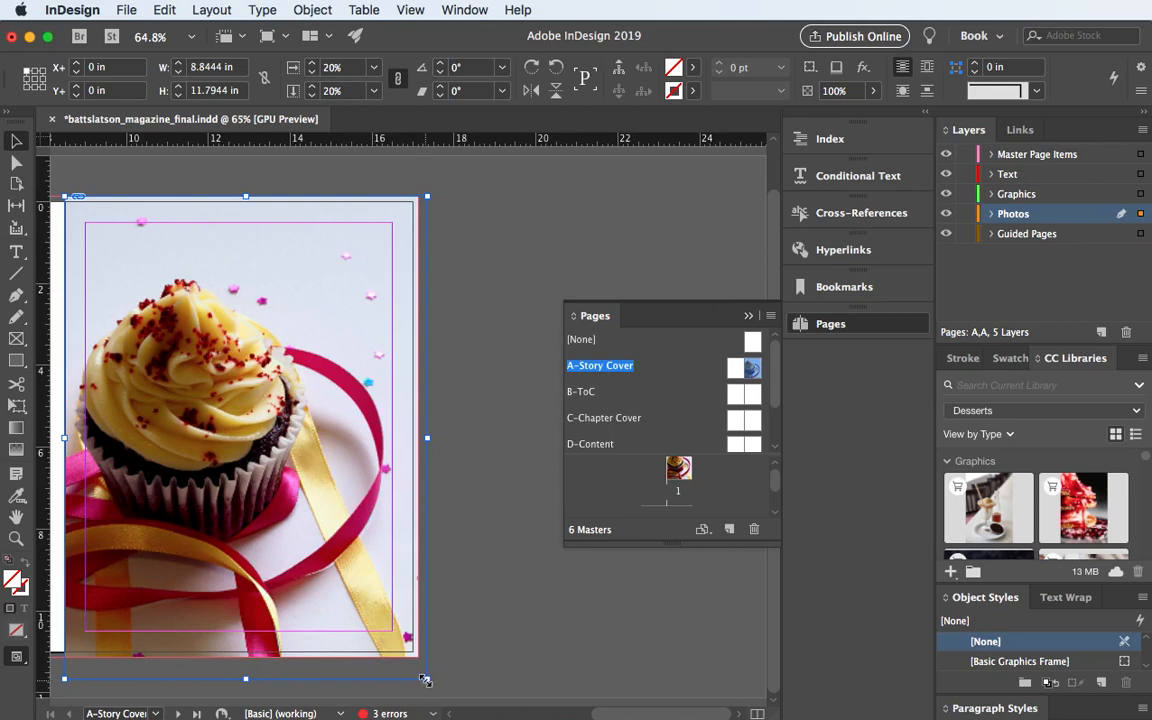
Scale the cupcake image proportionally within its frame to 8.625 in wide and deselect it
scroll(425, 681, "down", 1)
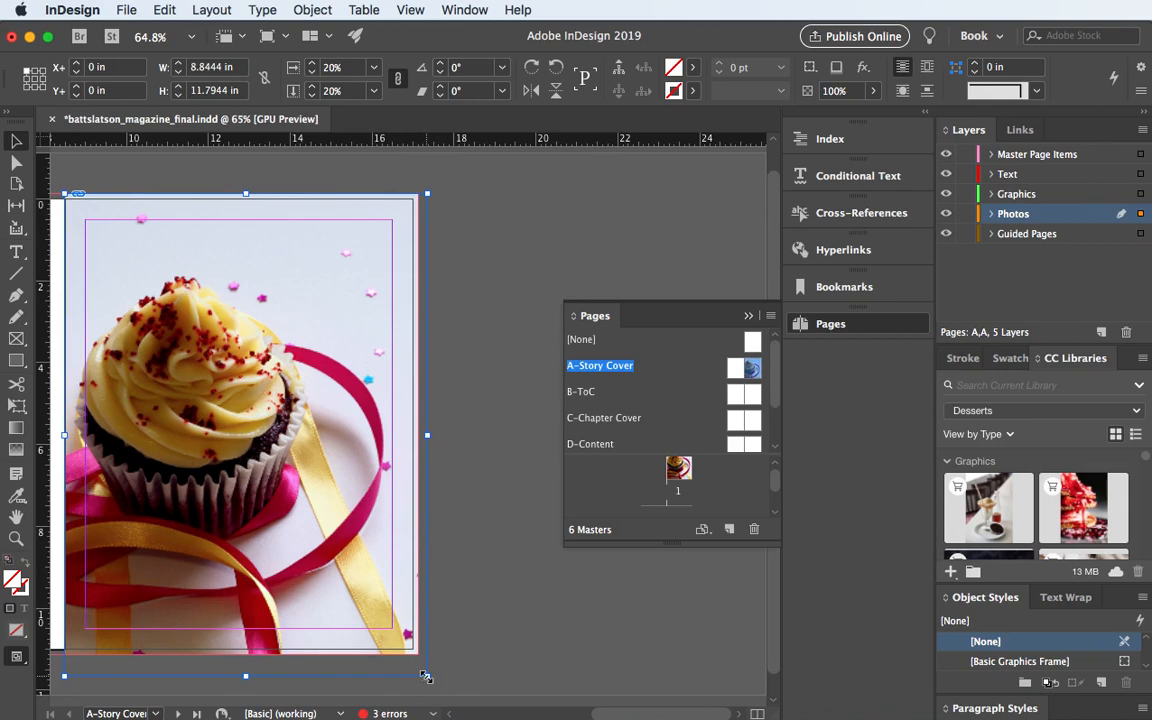
left_click_drag(427, 676, 419, 665)
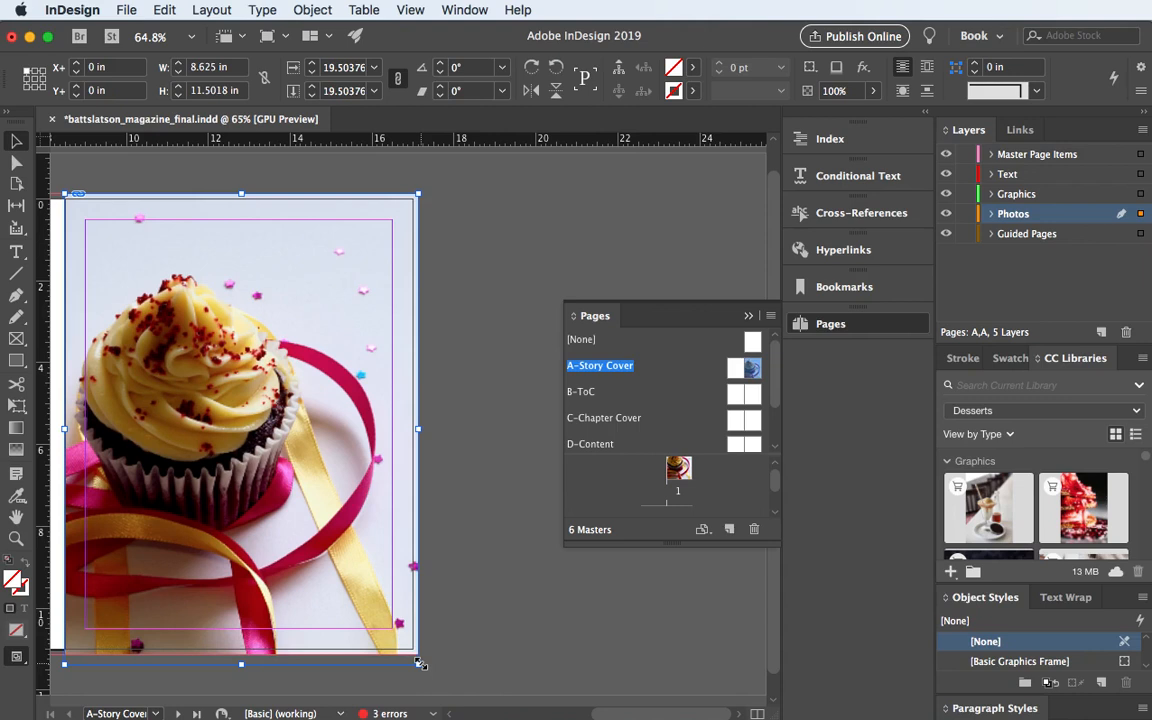
left_click(494, 355)
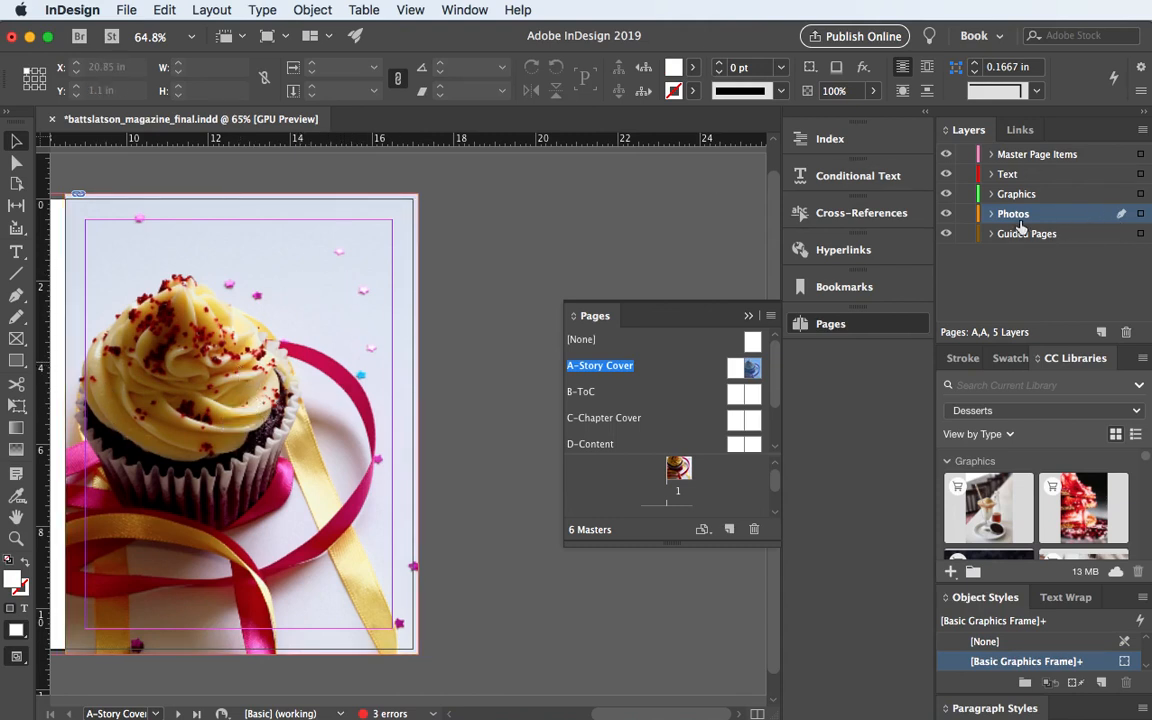
Try out the other layers as the active layer and finish with Photos as the active layer
left_click(1121, 198)
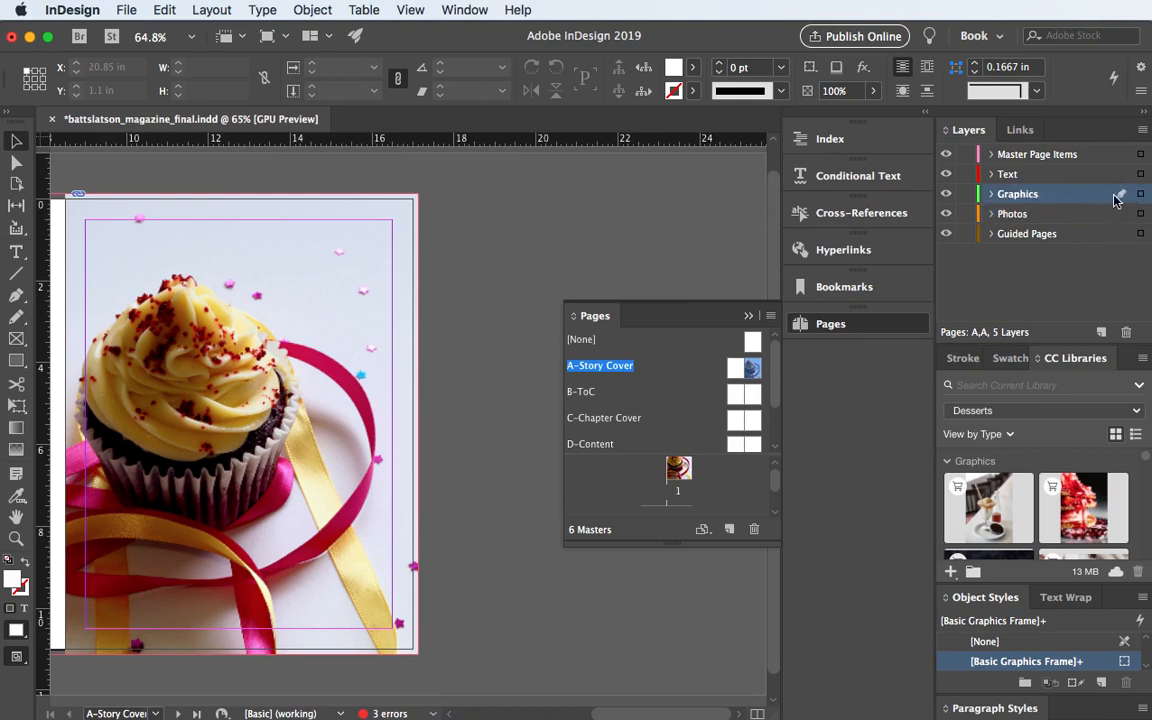
left_click(1121, 216)
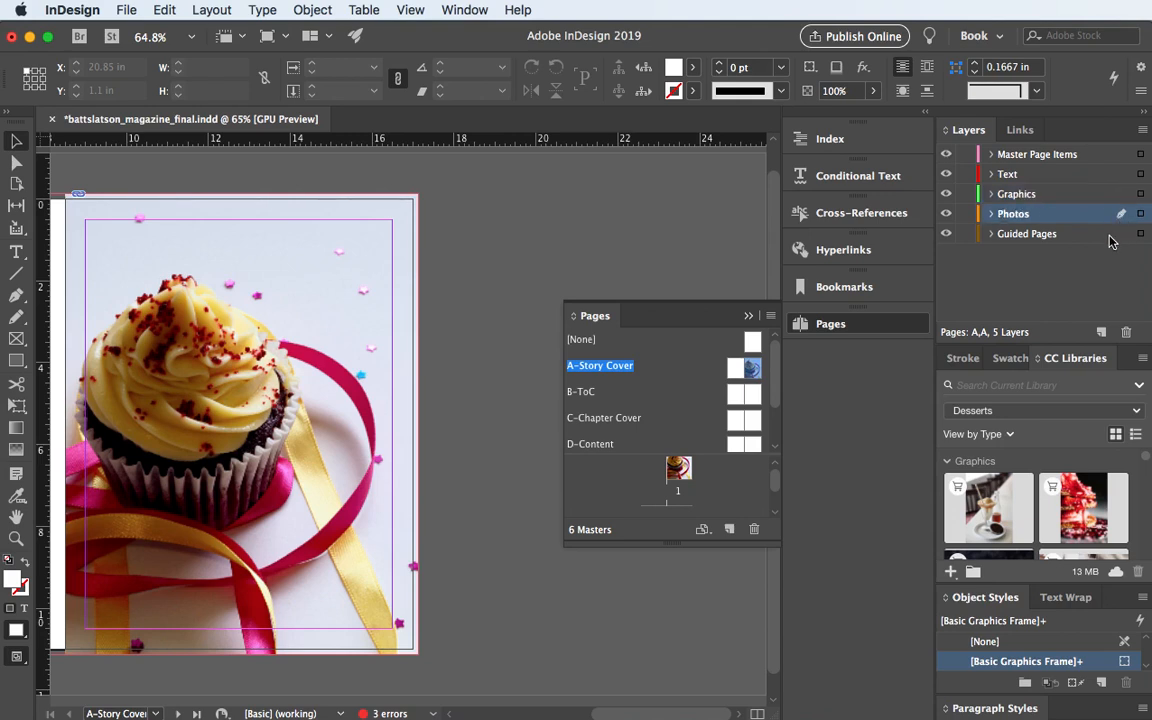
left_click(1110, 236)
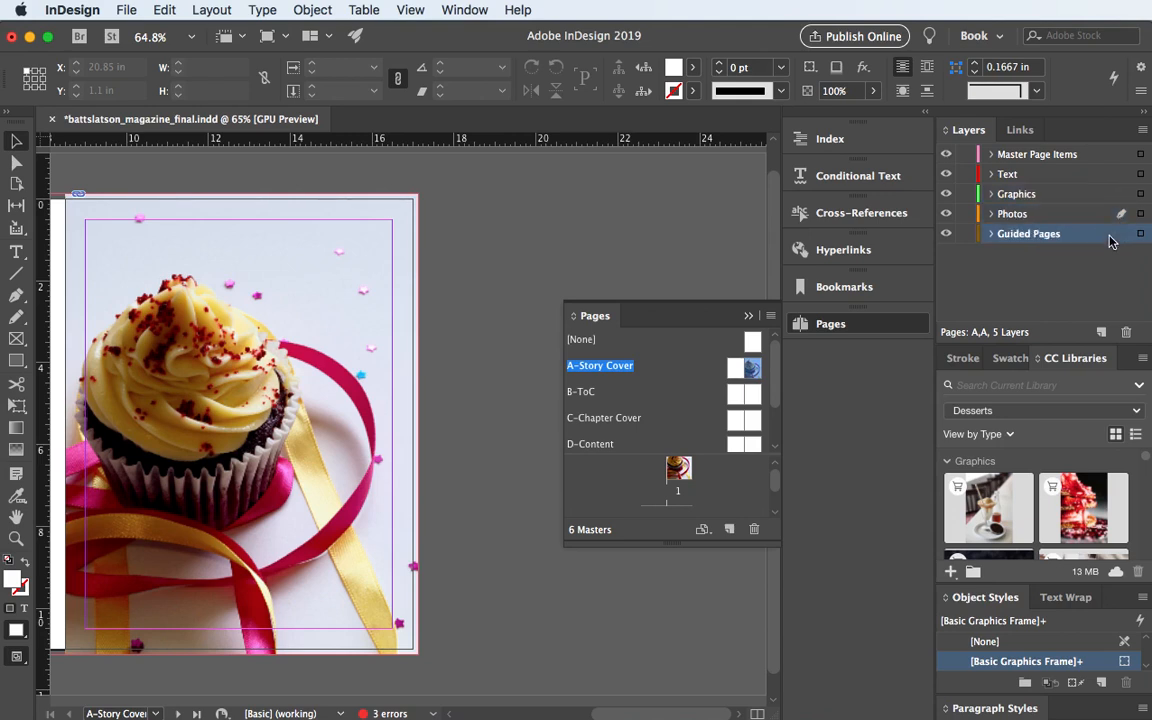
left_click(1108, 175)
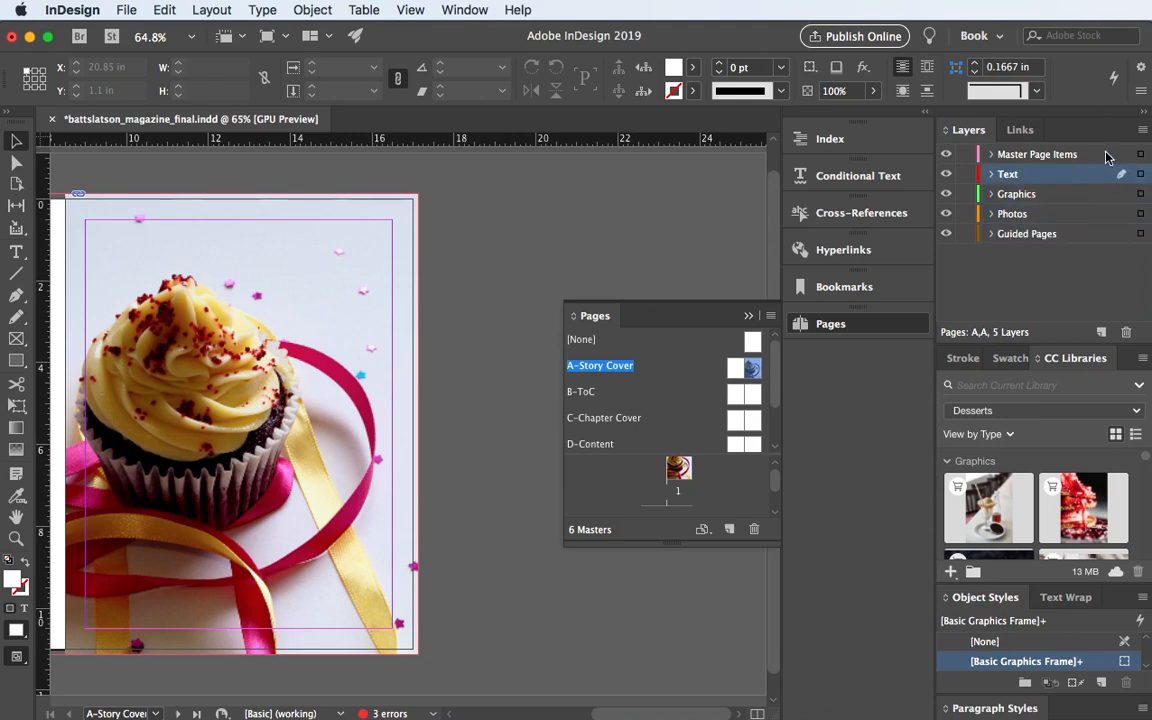
left_click(1111, 155)
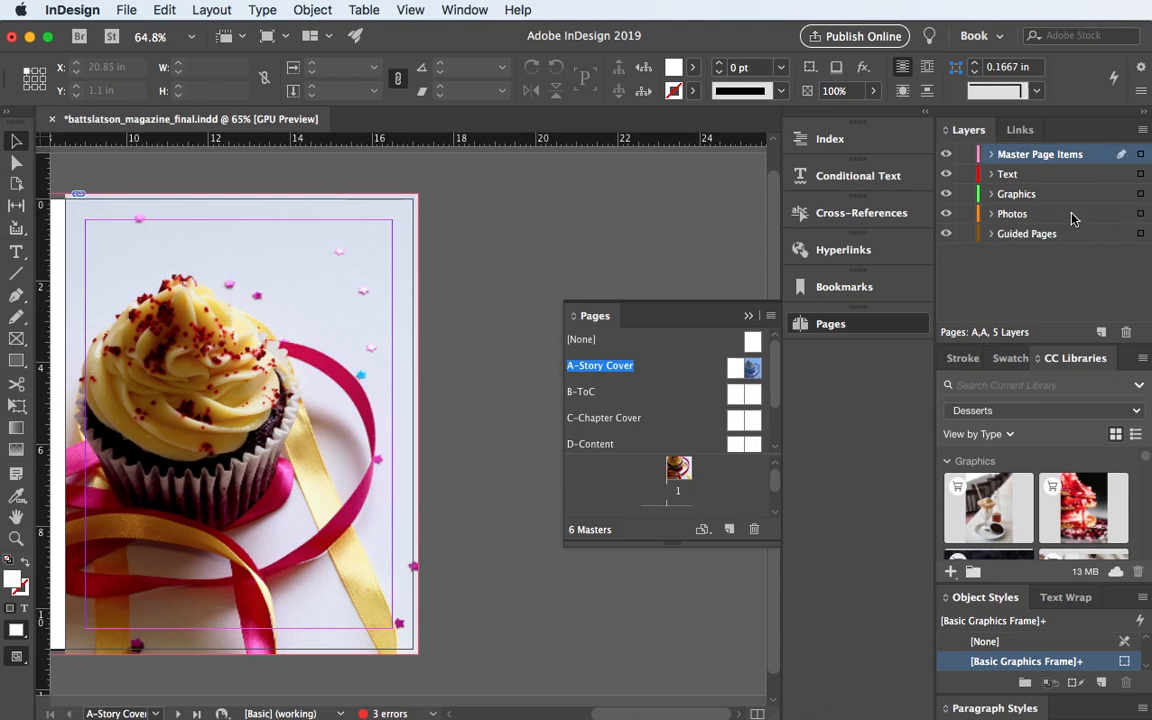
left_click(1097, 216)
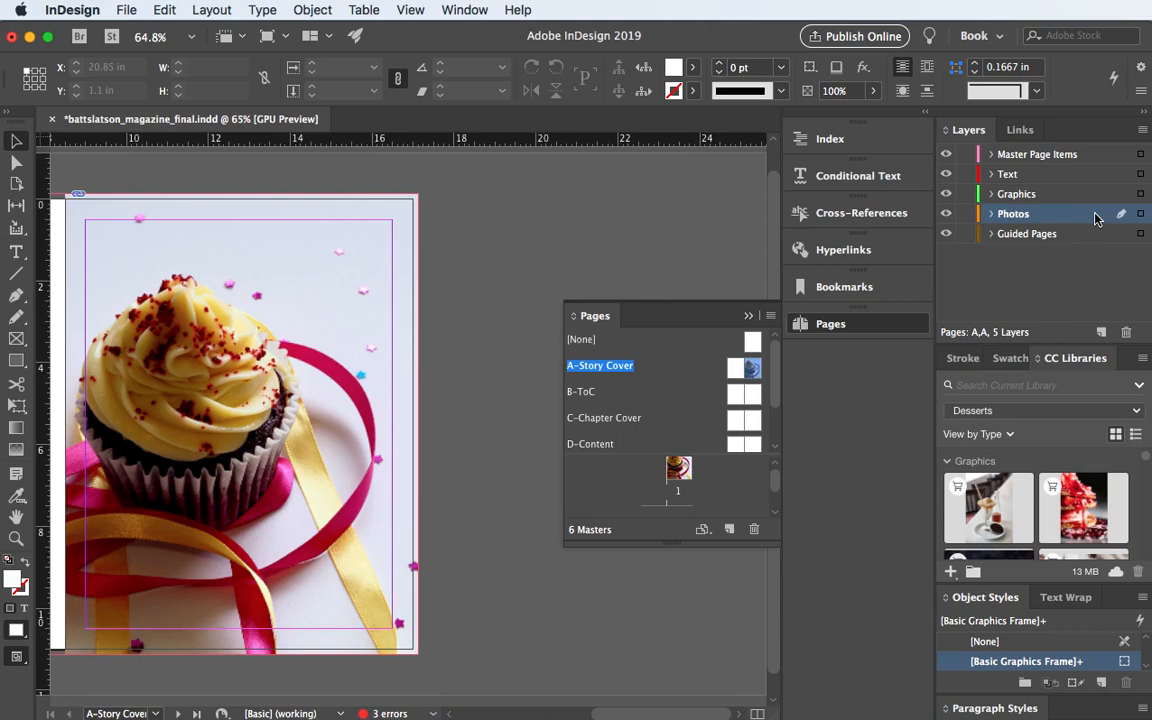
Delete the cupcake photo from the right-hand A-Story Cover master page
left_click(320, 270)
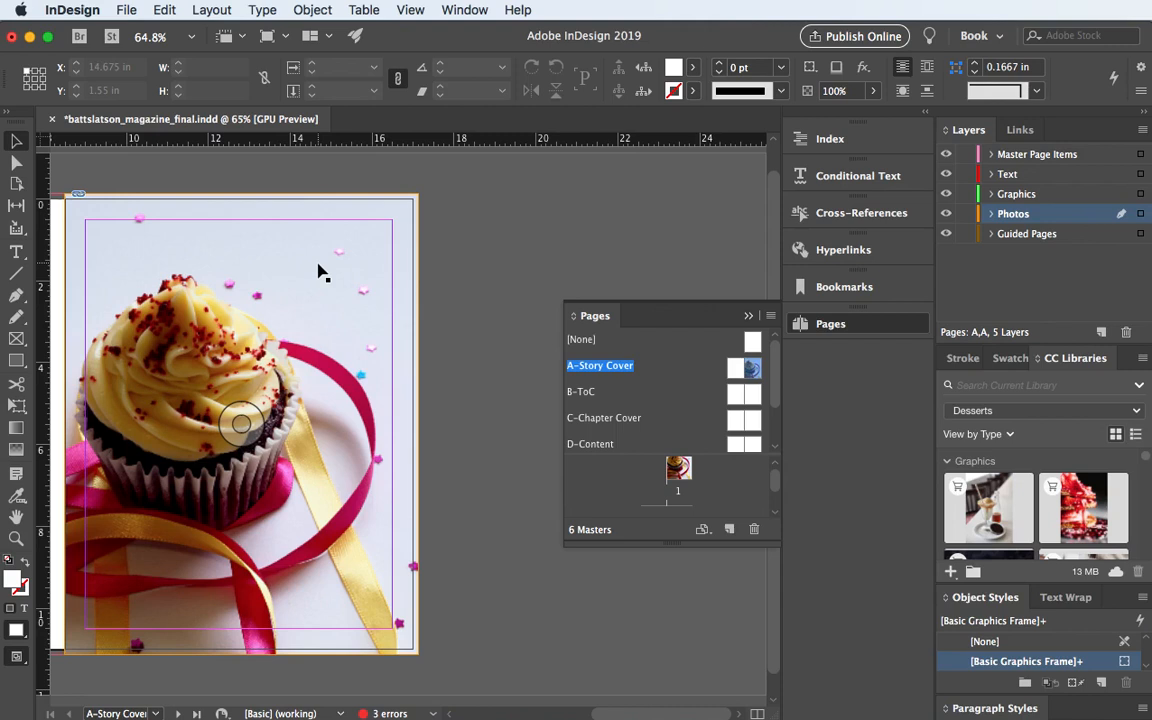
left_click(230, 388)
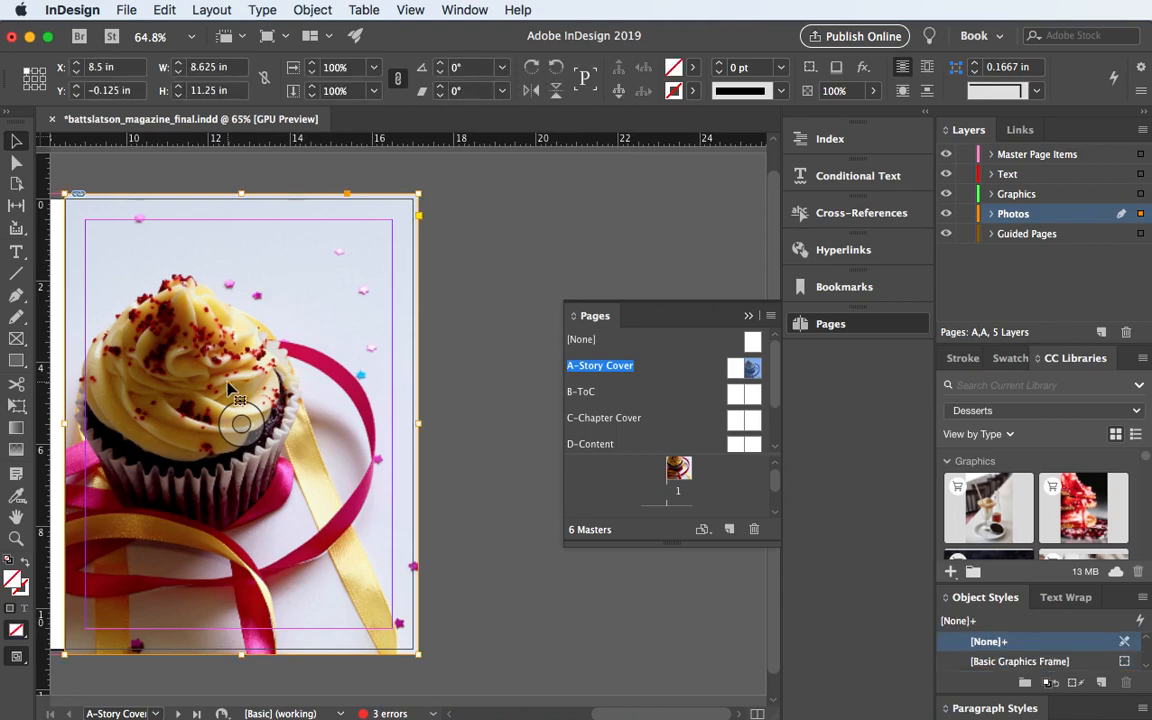
key("Delete")
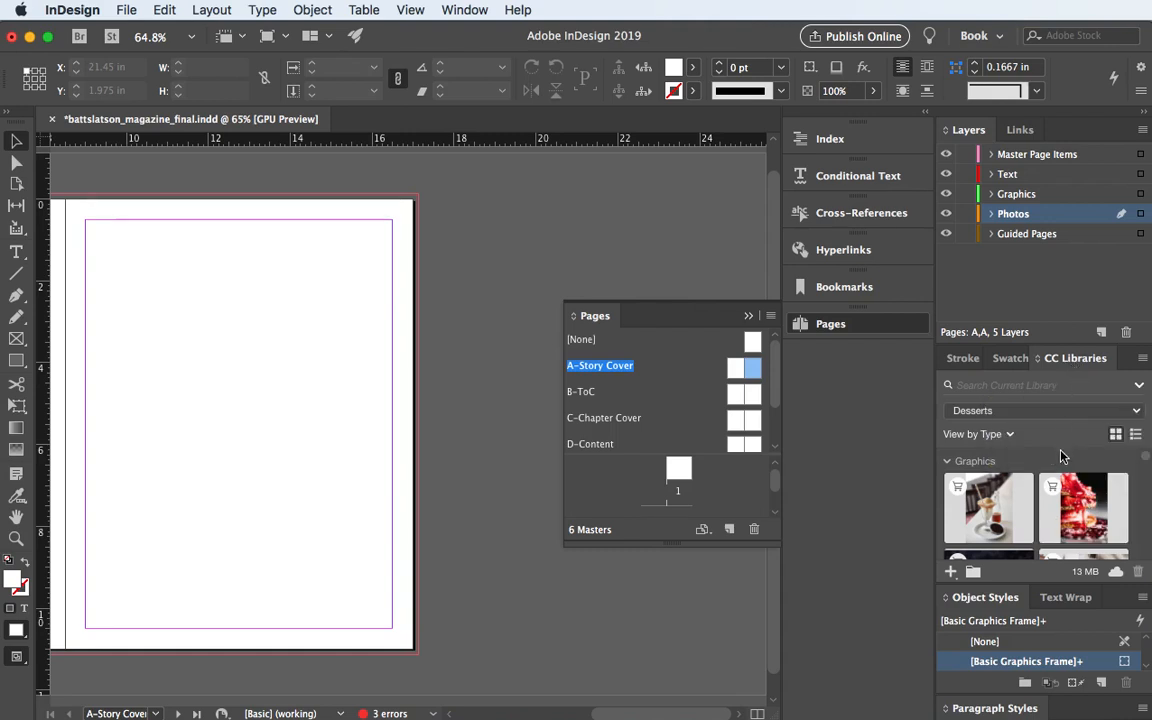
Place the "Delicious strawb..." stock photo from the Desserts library over the right-hand master page, about 8.08 by 12.12 in, starting at the top bleed edge
mouse_move(1072, 513)
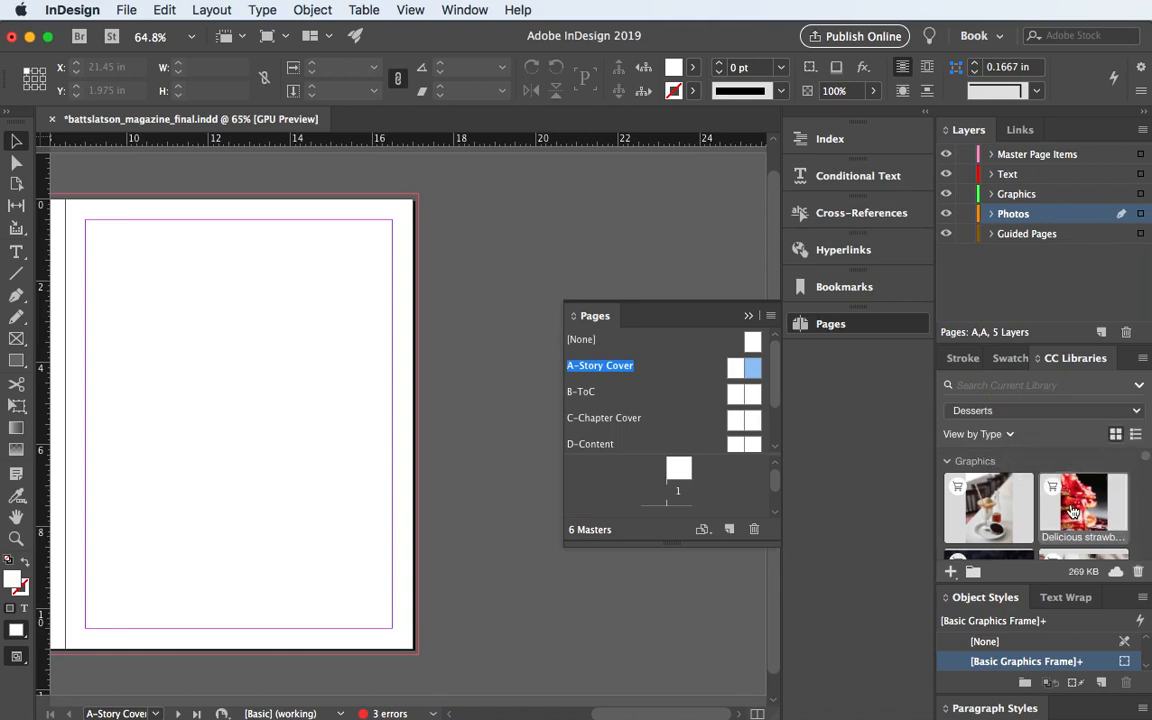
mouse_move(1075, 512)
left_mouse_down()
mouse_move(1060, 508)
mouse_move(1080, 512)
left_mouse_up()
left_click_drag(716, 463, 204, 341)
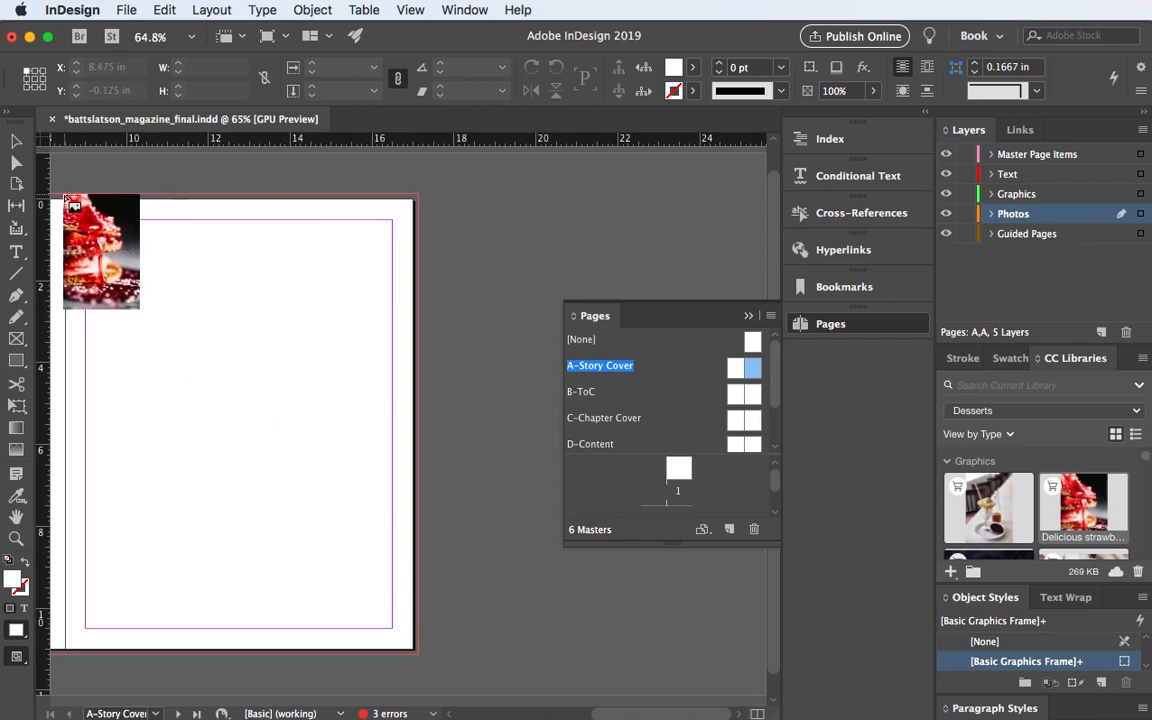
left_click_drag(65, 197, 540, 702)
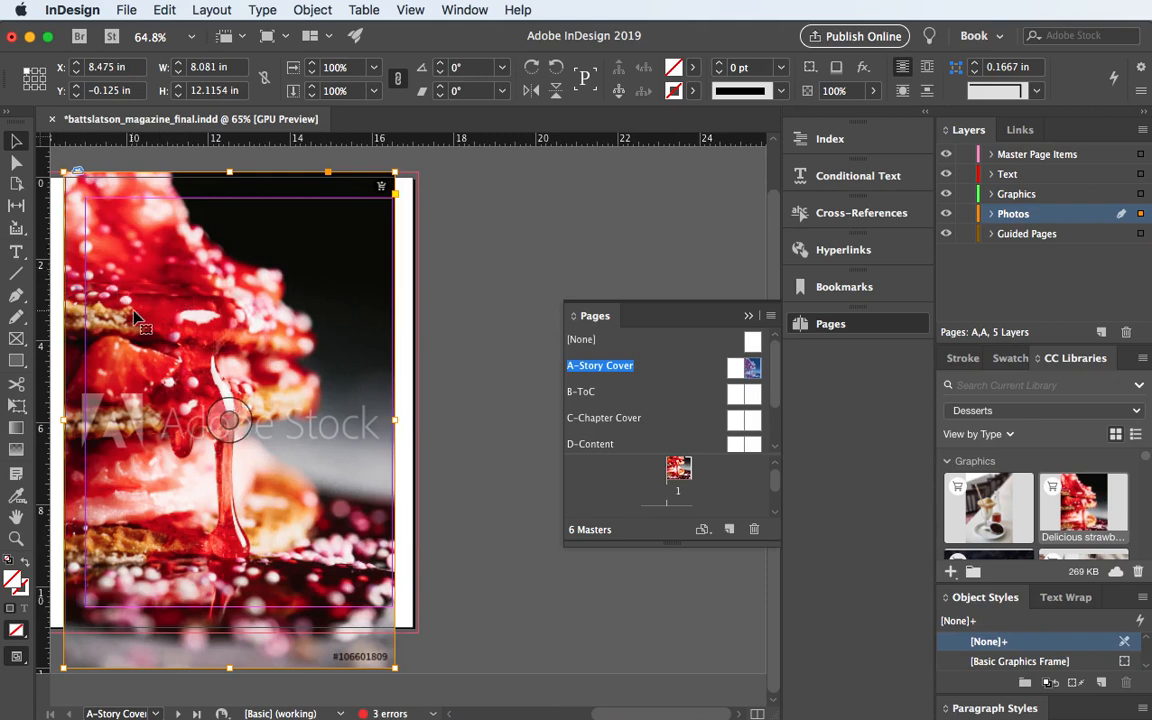
Align the strawberry photo's frame to X 8.5 in and resize it to the bleed edges, 8.625 by 11.25 in
left_click_drag(131, 312, 134, 311)
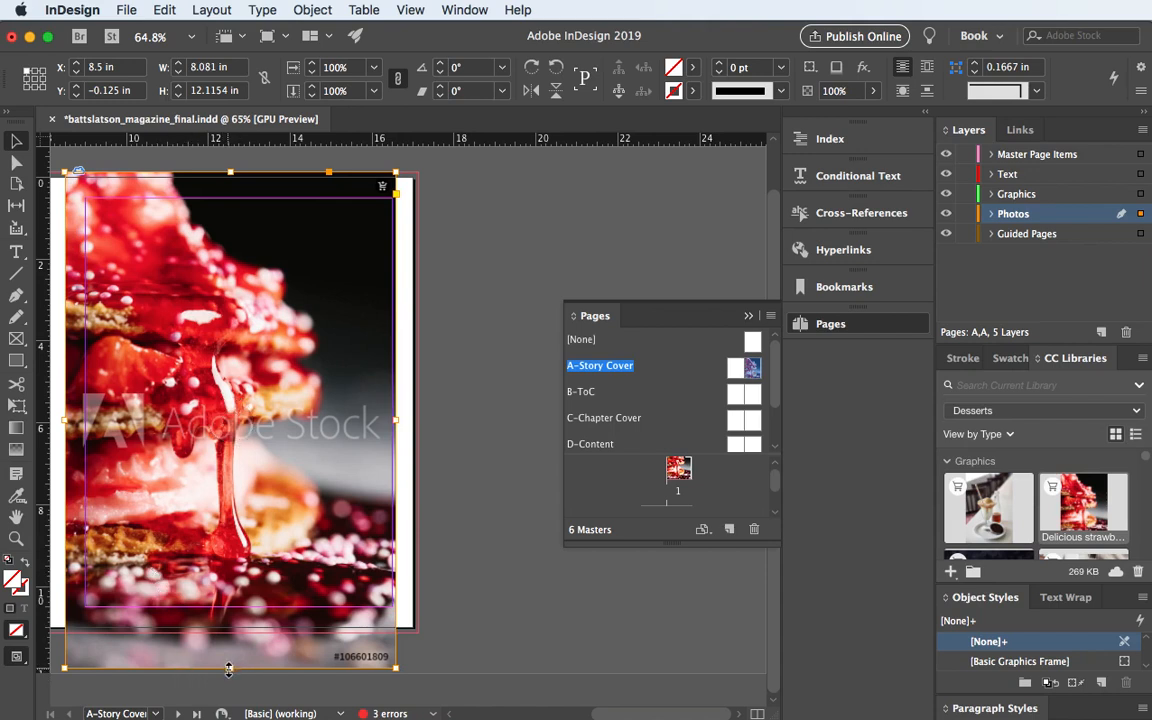
left_click_drag(227, 666, 228, 632)
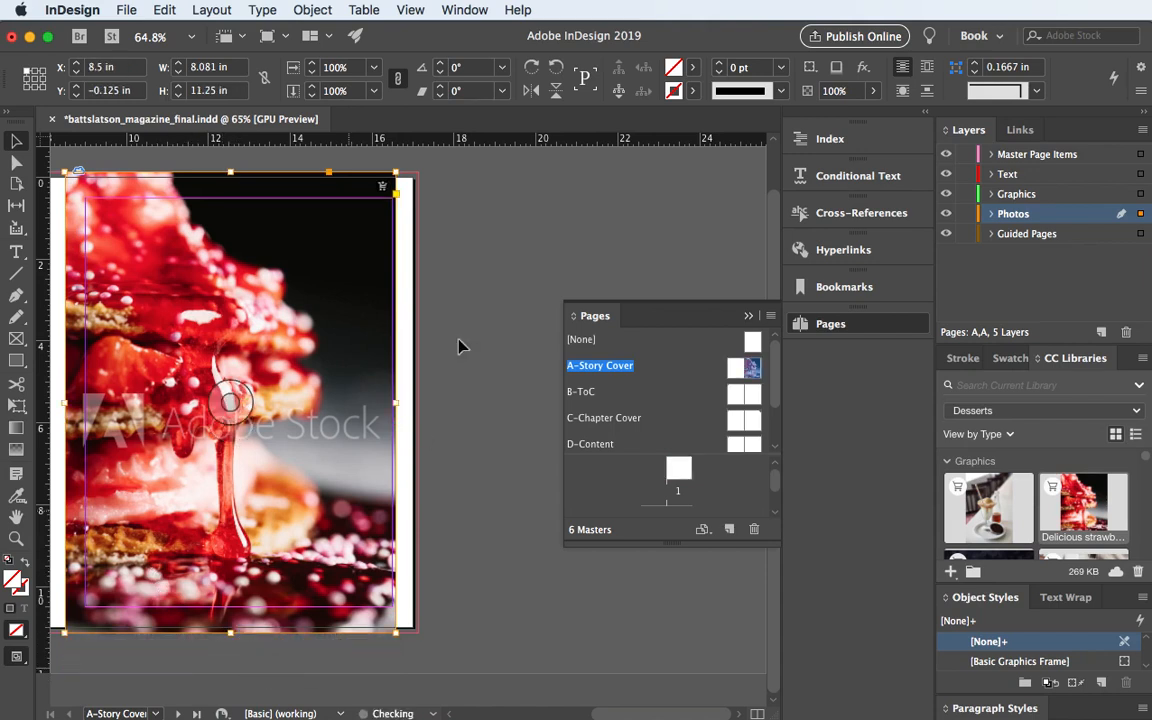
left_click_drag(398, 400, 420, 398)
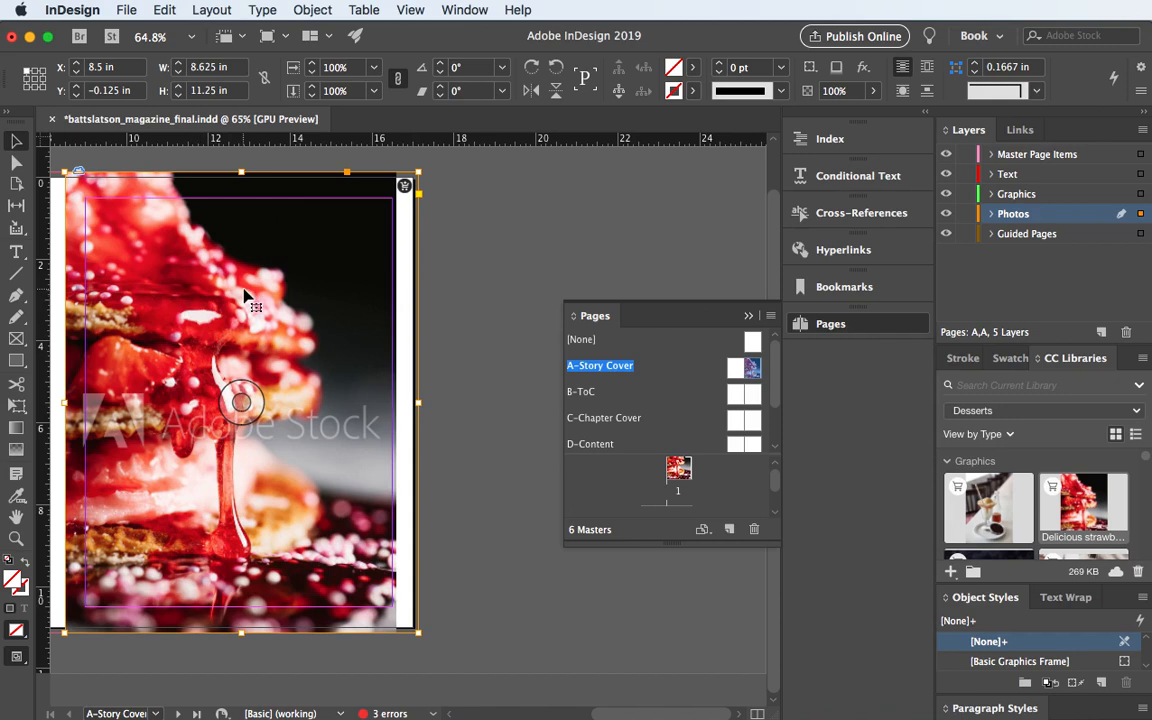
Enlarge the strawberry image proportionally inside its frame to 8.625 in wide, reaching the outer bleed edge
left_click(240, 400)
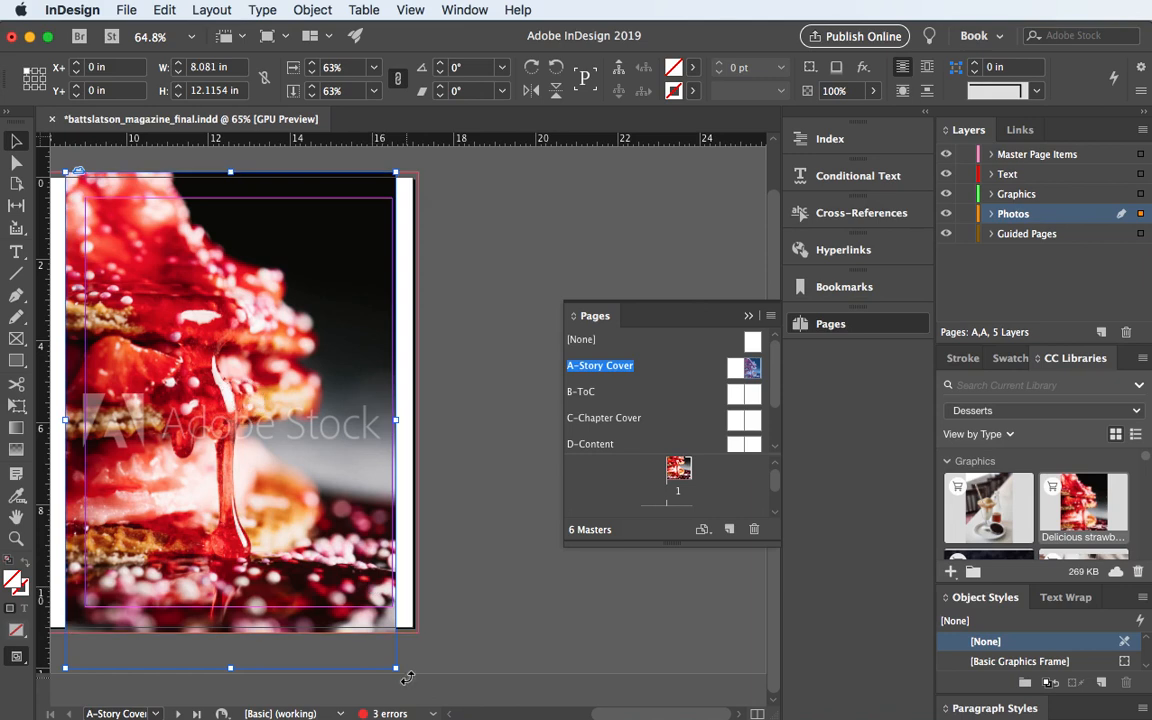
left_click_drag(396, 667, 418, 679)
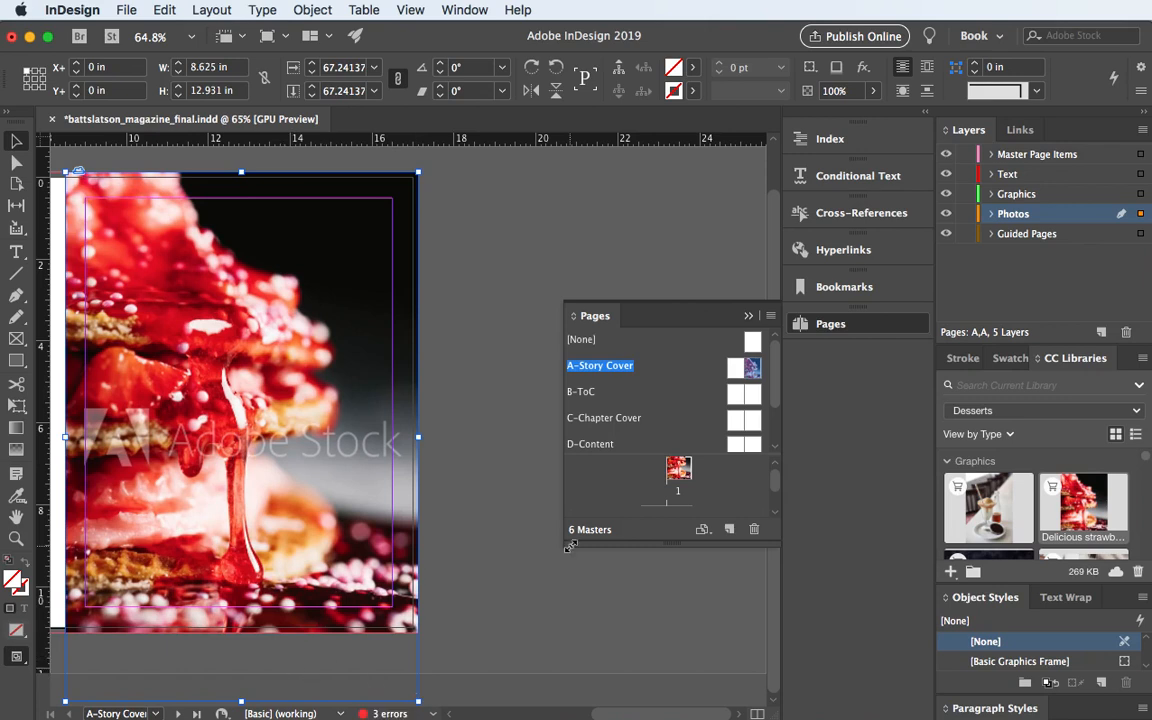
Undo the strawberry image's last proportional enlargement and clear the selection
key("super+z")
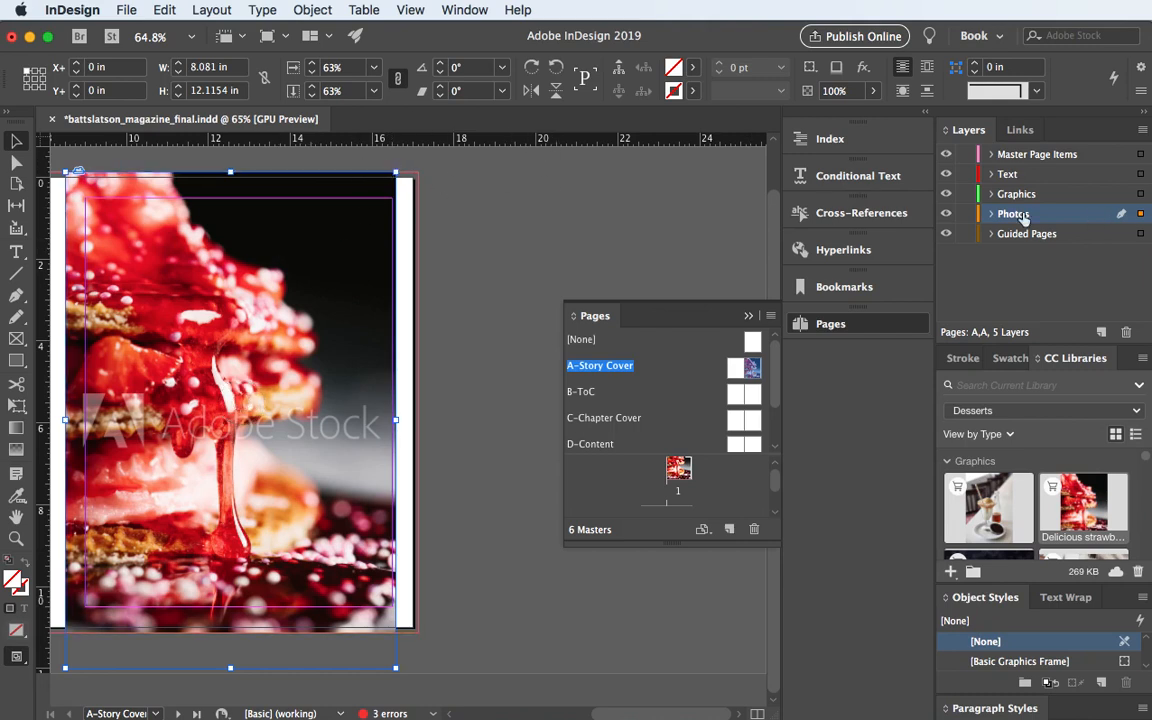
left_click(472, 209)
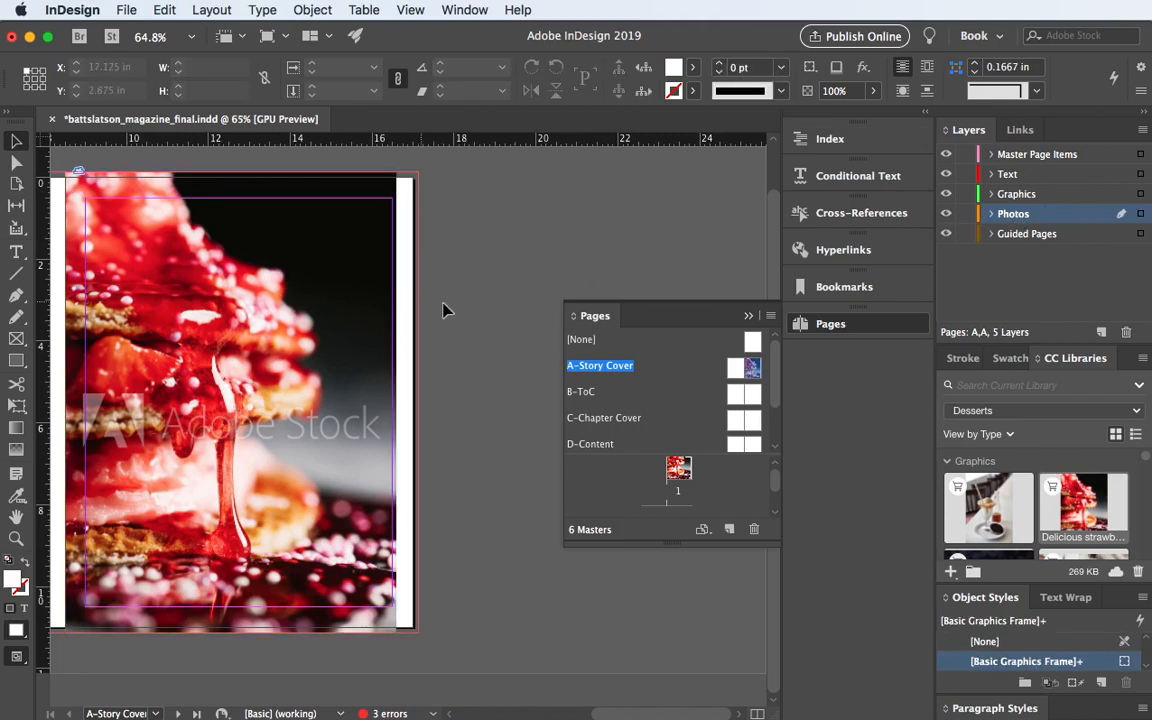
left_click(240, 401)
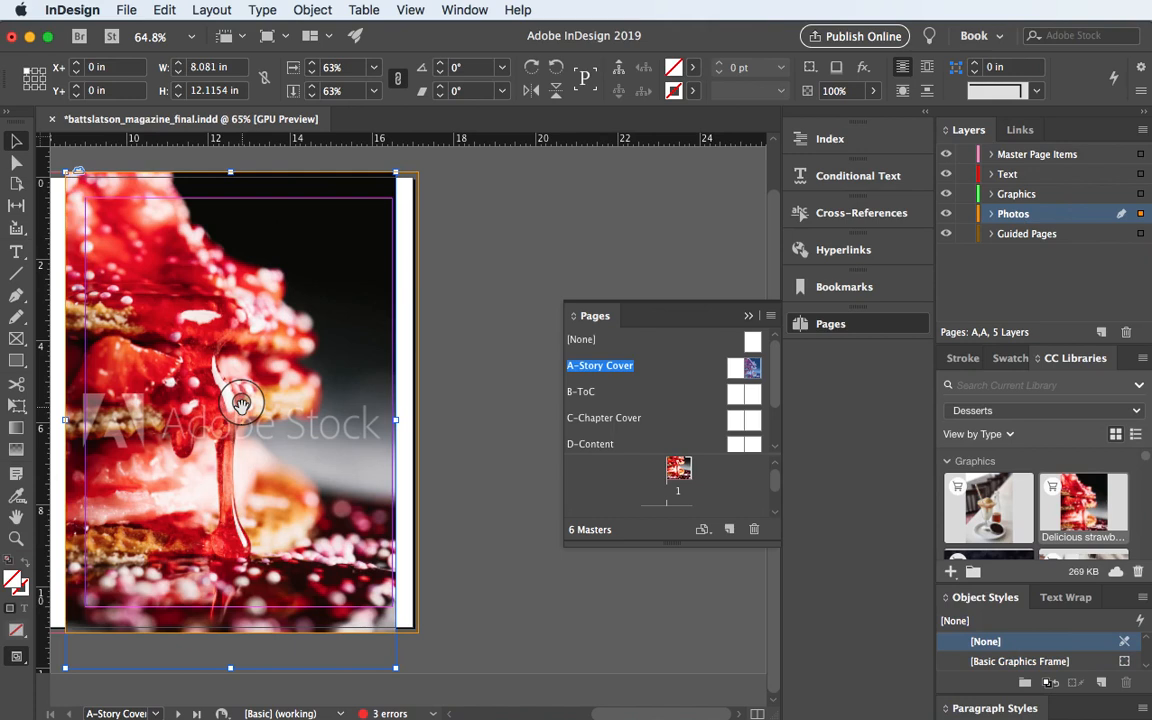
left_click(560, 210)
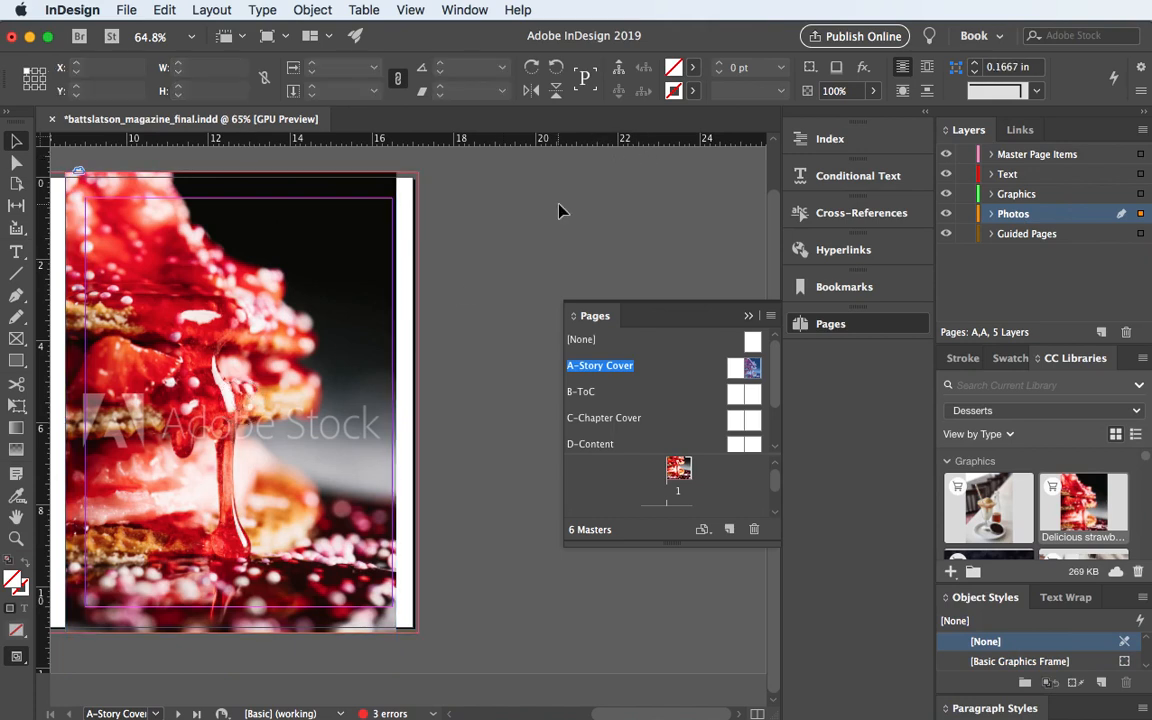
Try the Fill Frame Proportionally fitting on the strawberry photo's frame, and undo it
left_click(373, 194)
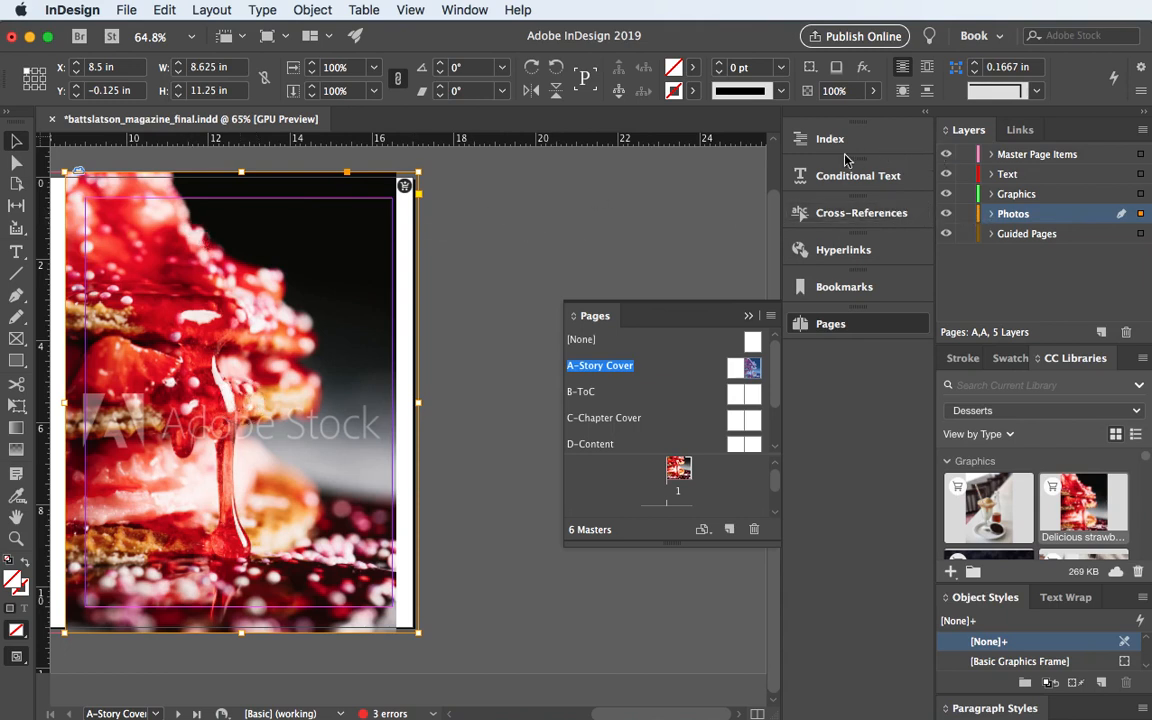
right_click(357, 221)
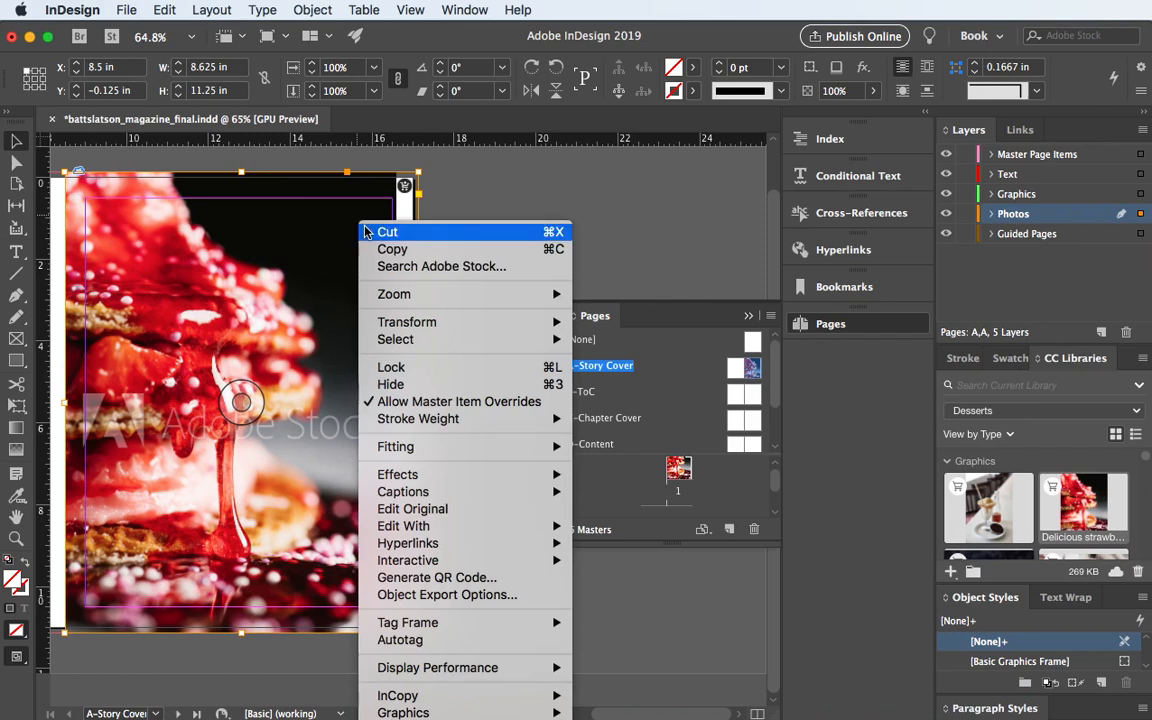
mouse_move(398, 446)
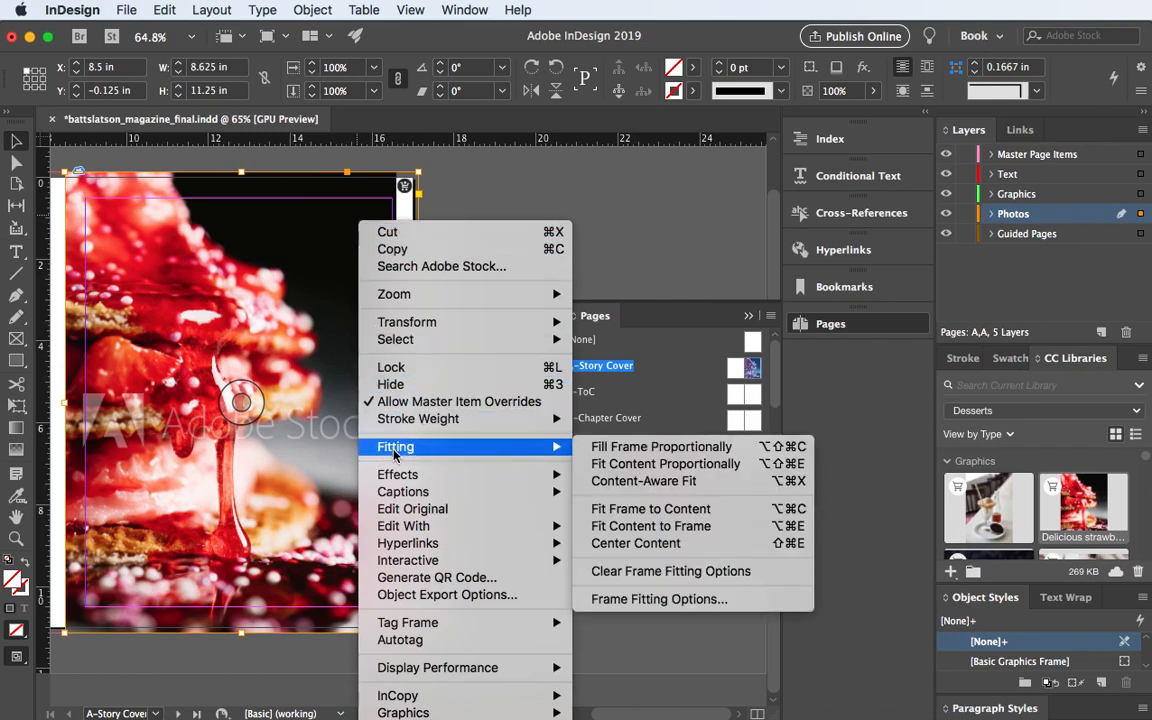
left_click(620, 451)
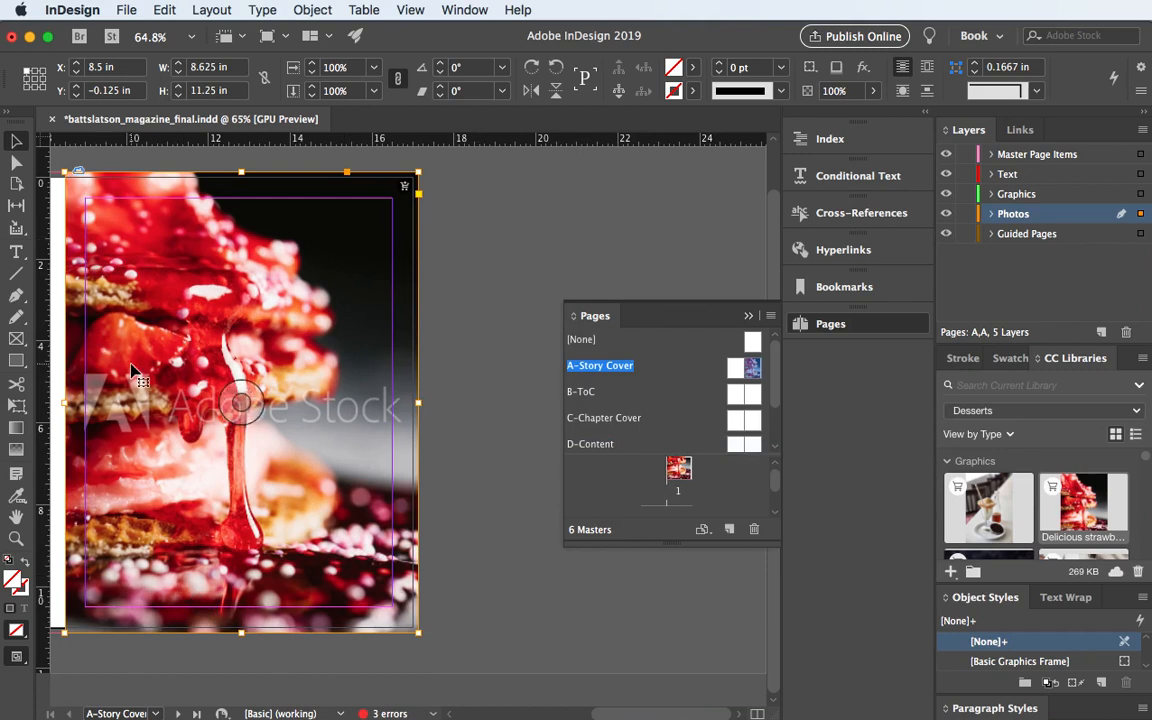
key("super+z")
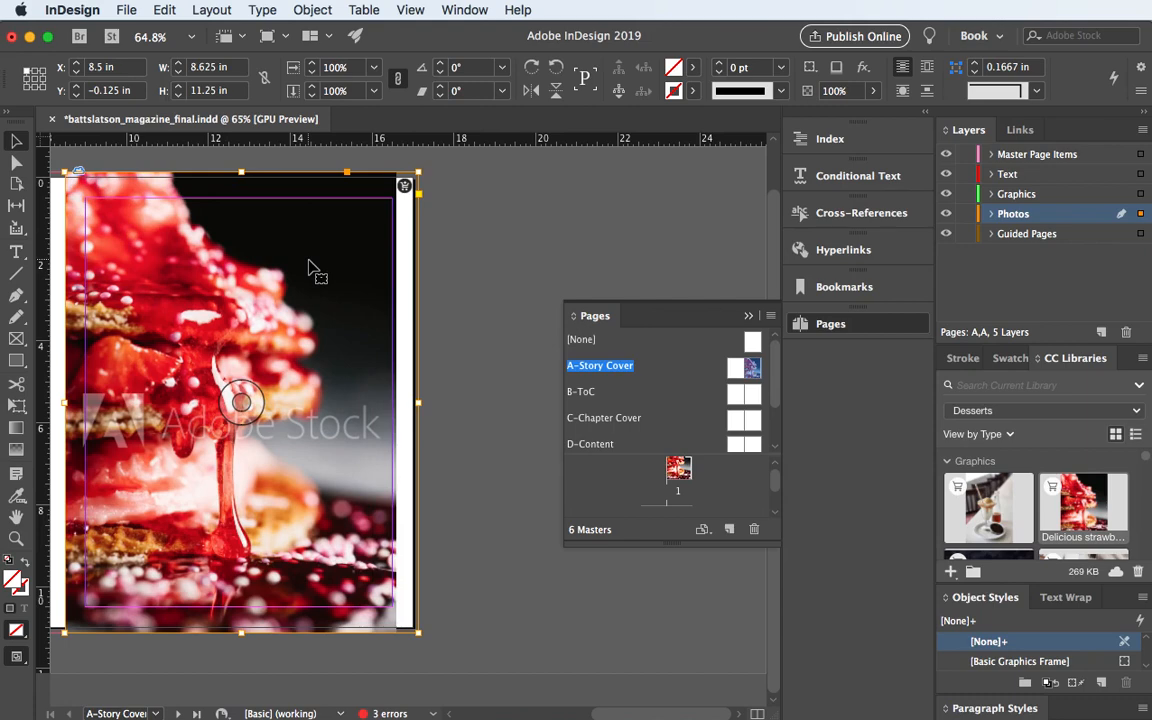
Apply the Fit Content Proportionally fitting to the strawberry photo's frame
right_click(309, 265)
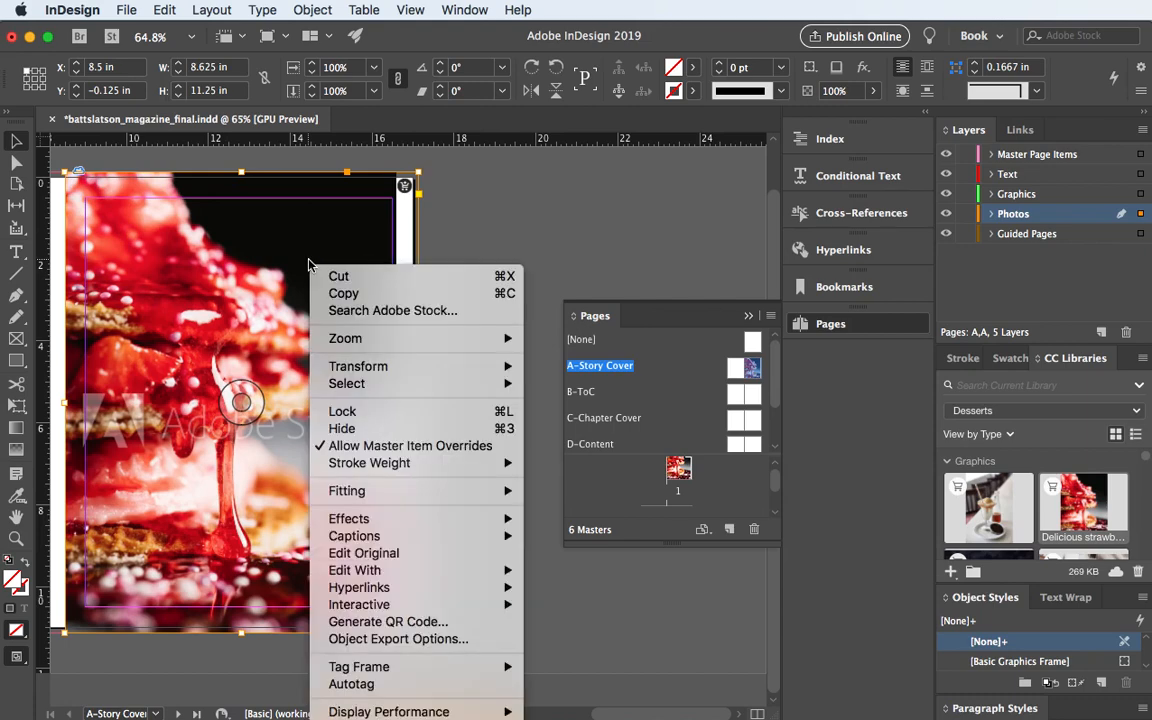
mouse_move(396, 491)
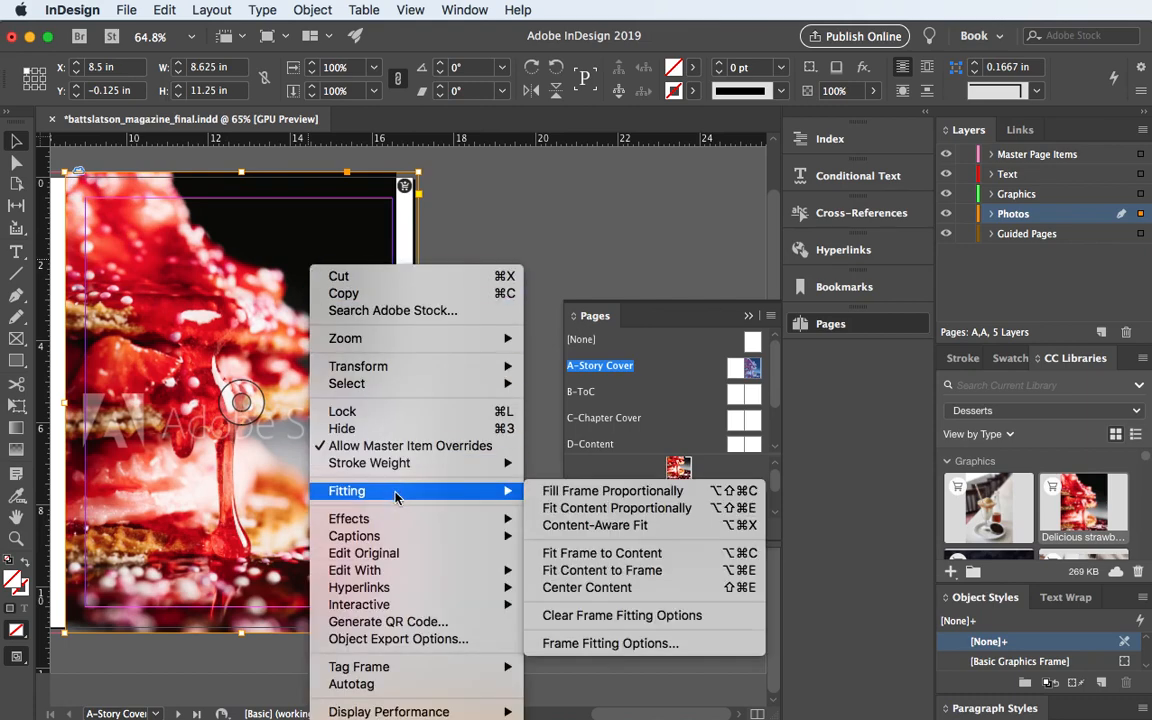
left_click(585, 512)
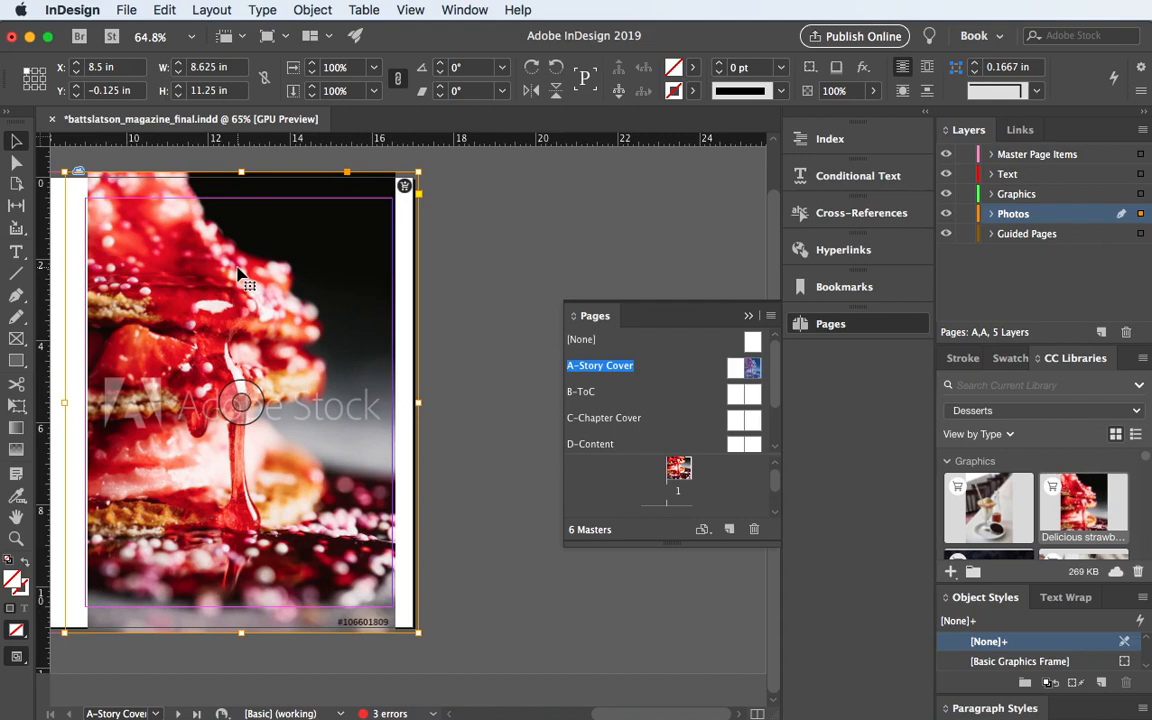
Apply the Fill Frame Proportionally fitting to the strawberry photo's frame and deselect it
right_click(289, 266)
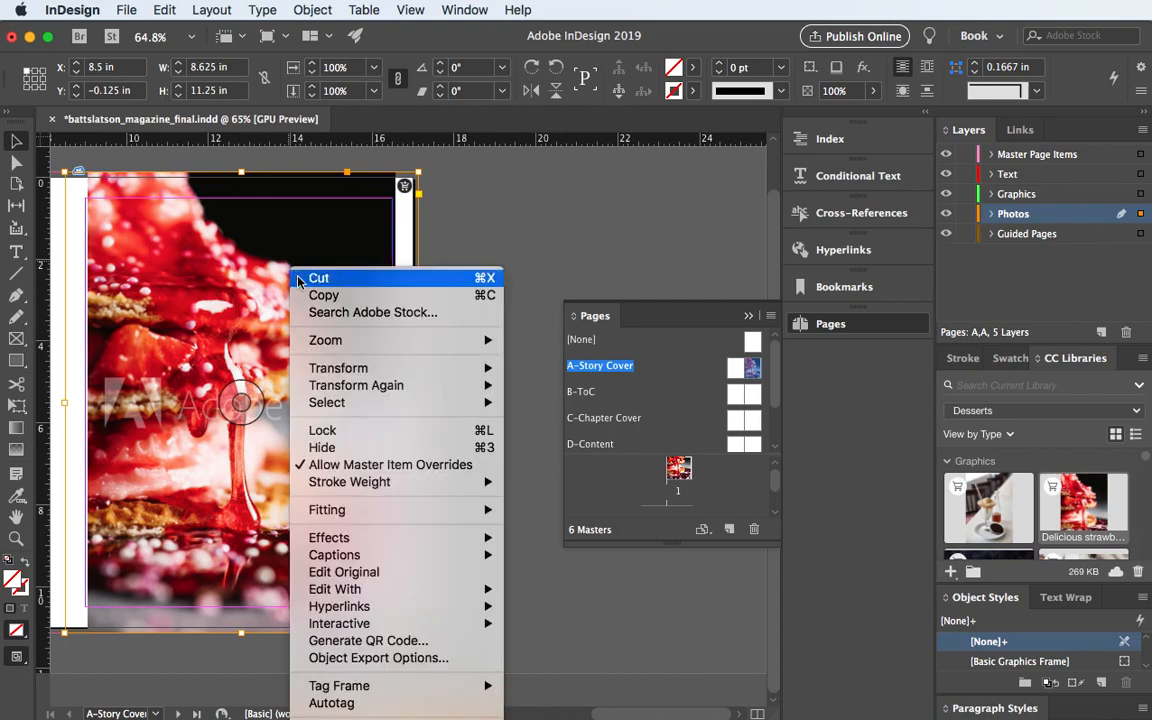
mouse_move(363, 517)
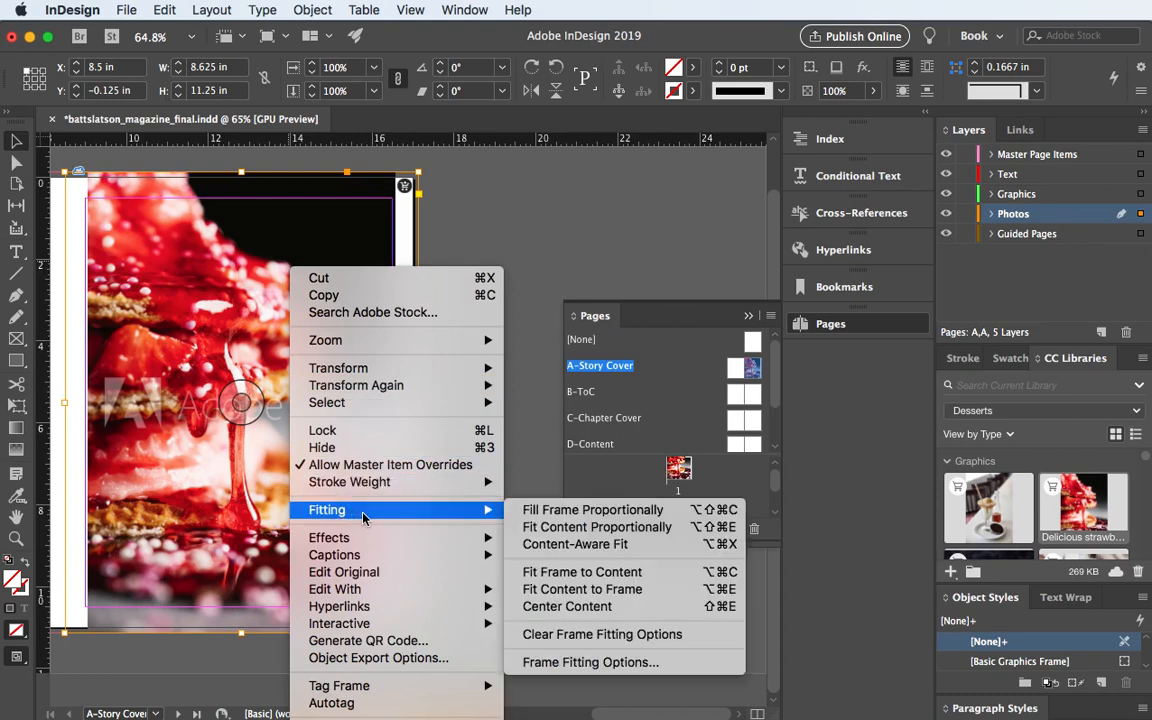
left_click(578, 511)
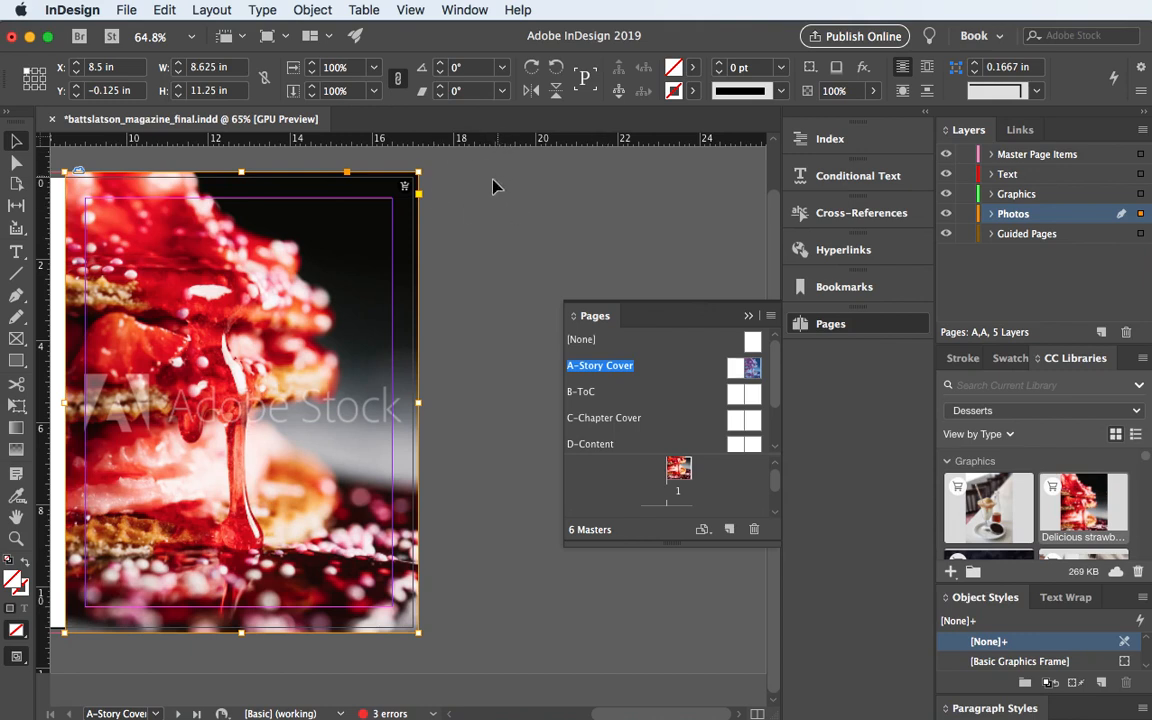
left_click(470, 265)
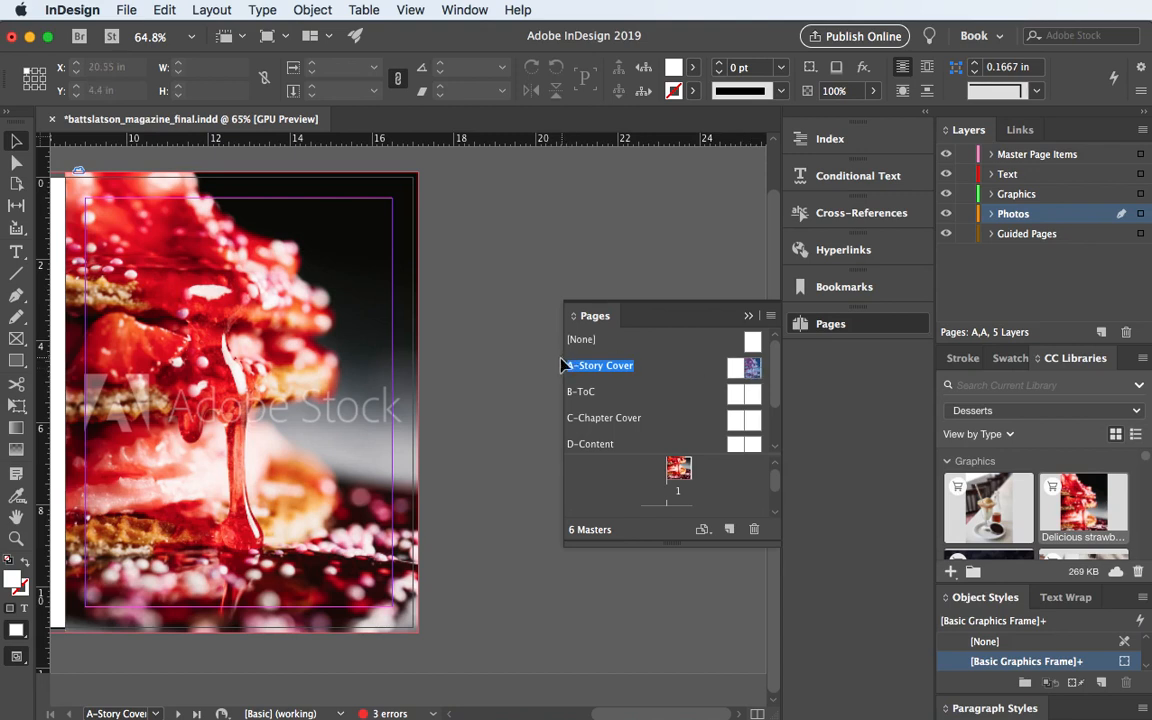
Examine the Photos layer's contents by expanding it and selecting its strawberry image, and collapse the layer and deselect
left_click_drag(752, 341, 752, 368)
left_click(991, 214)
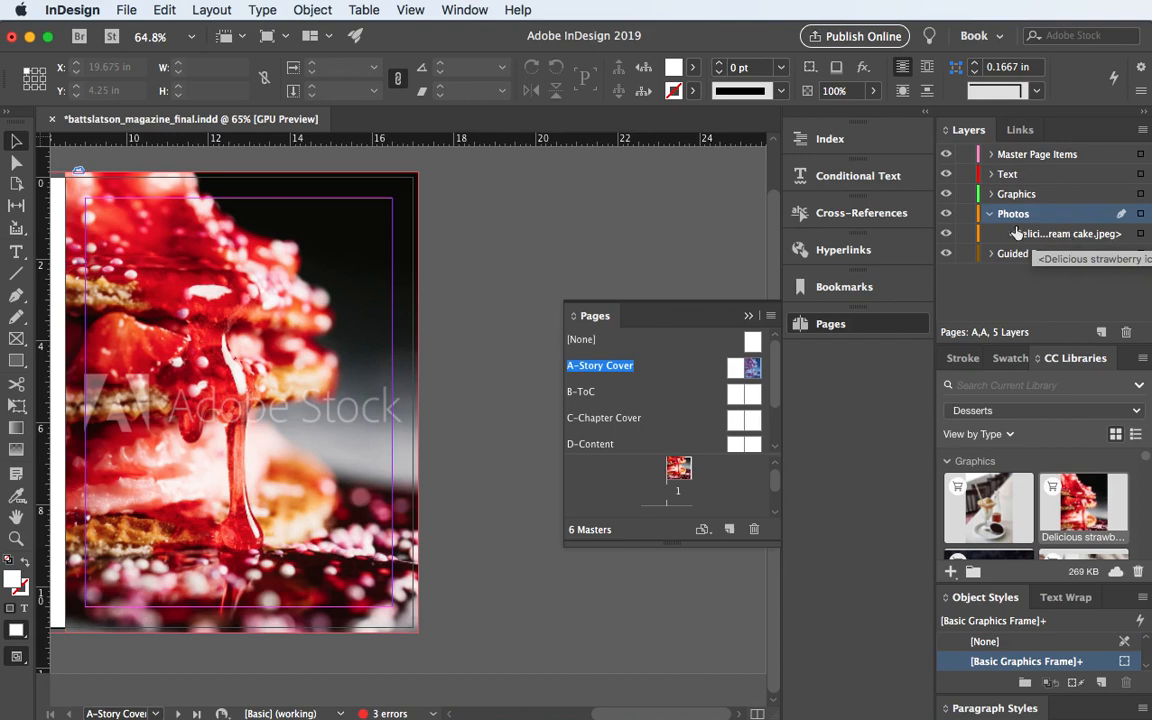
left_click(1140, 234)
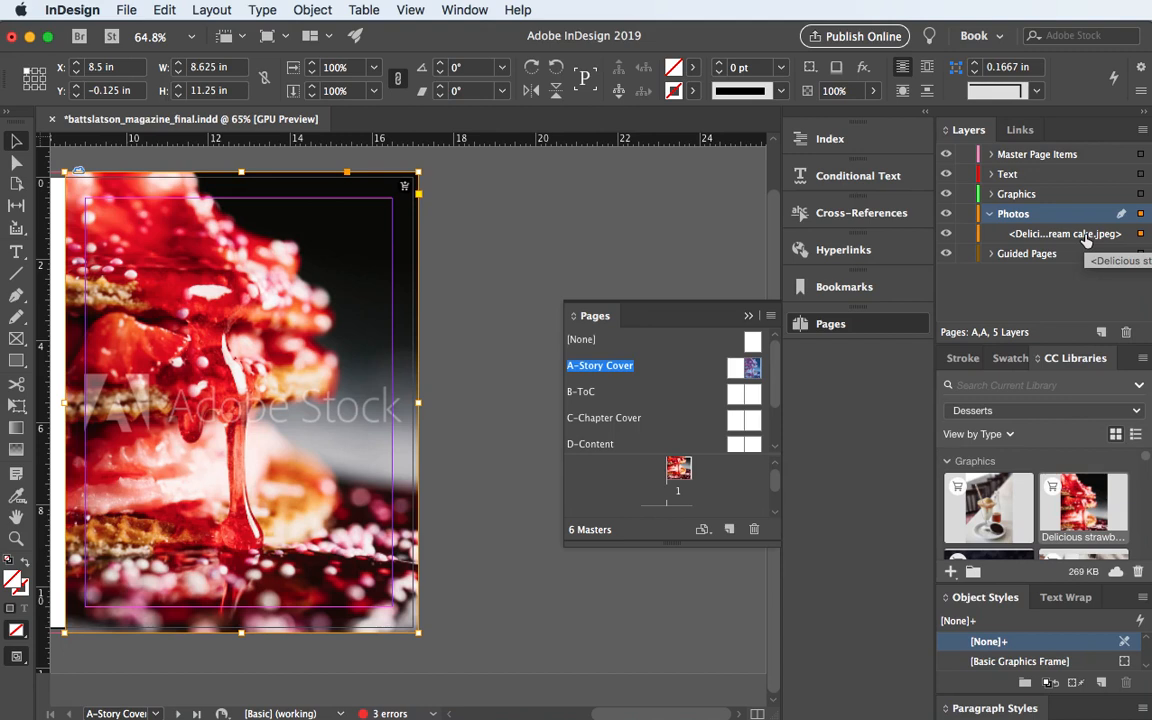
left_click(991, 215)
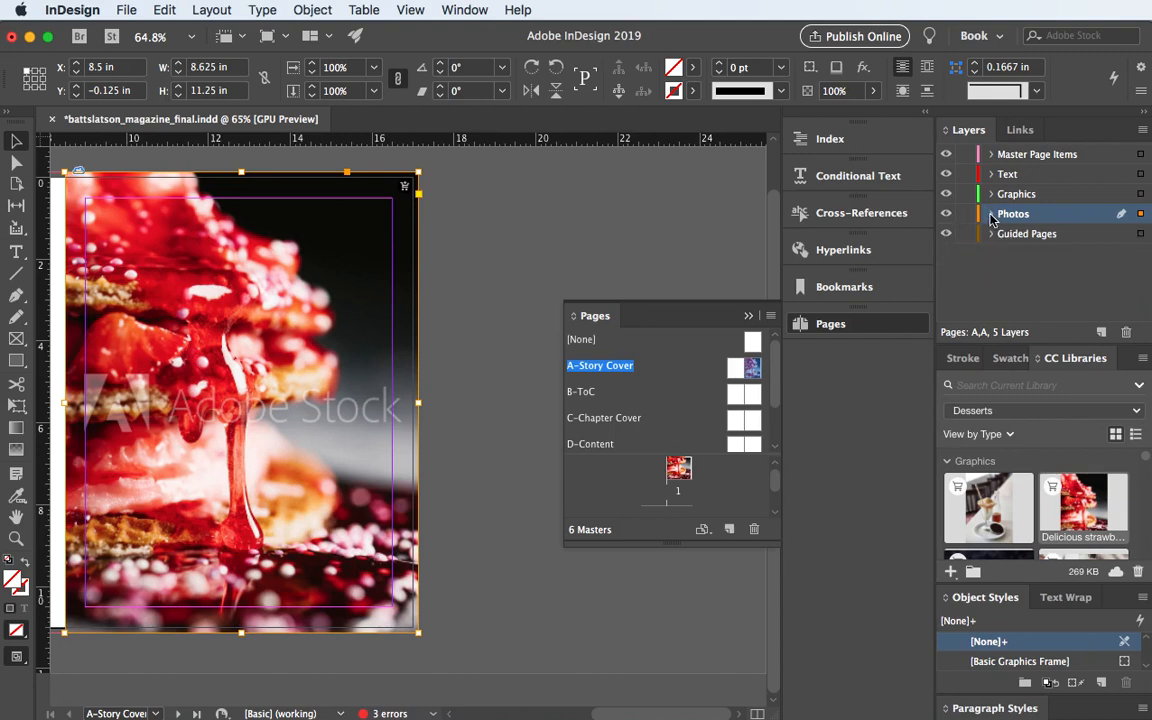
left_click(991, 234)
left_click(537, 211)
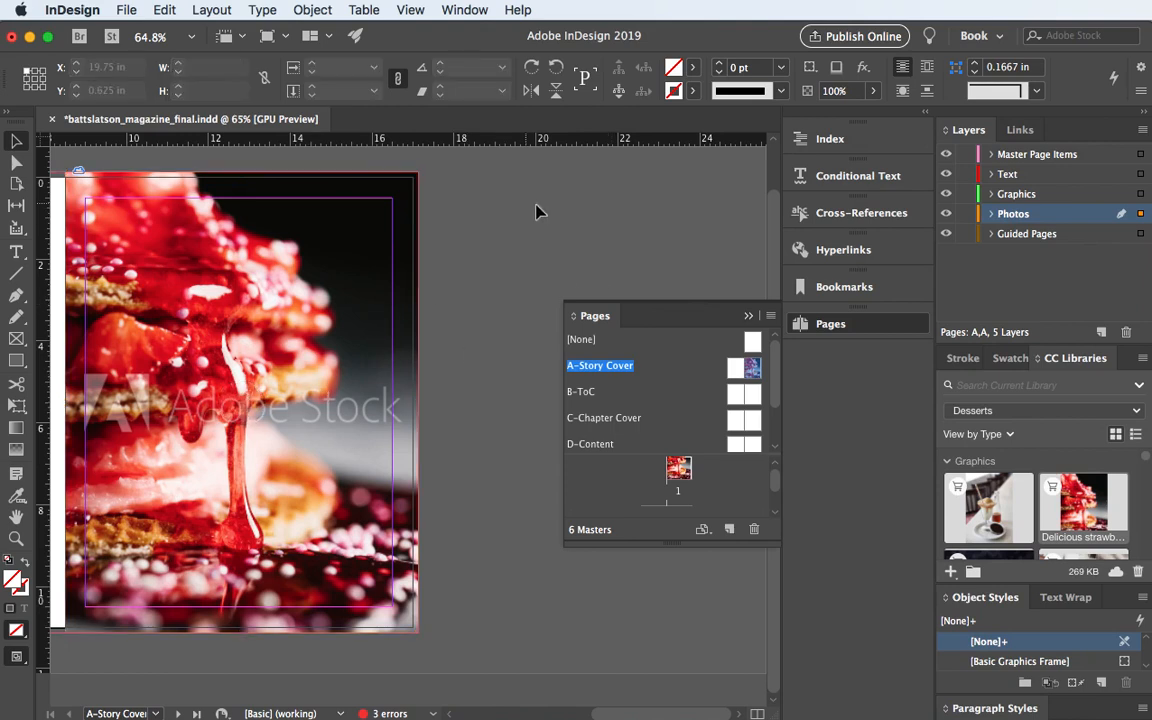
Draw a text frame on the Text layer across the right-hand master page, margin to margin from the top margin, about 3 in tall
left_click(1016, 175)
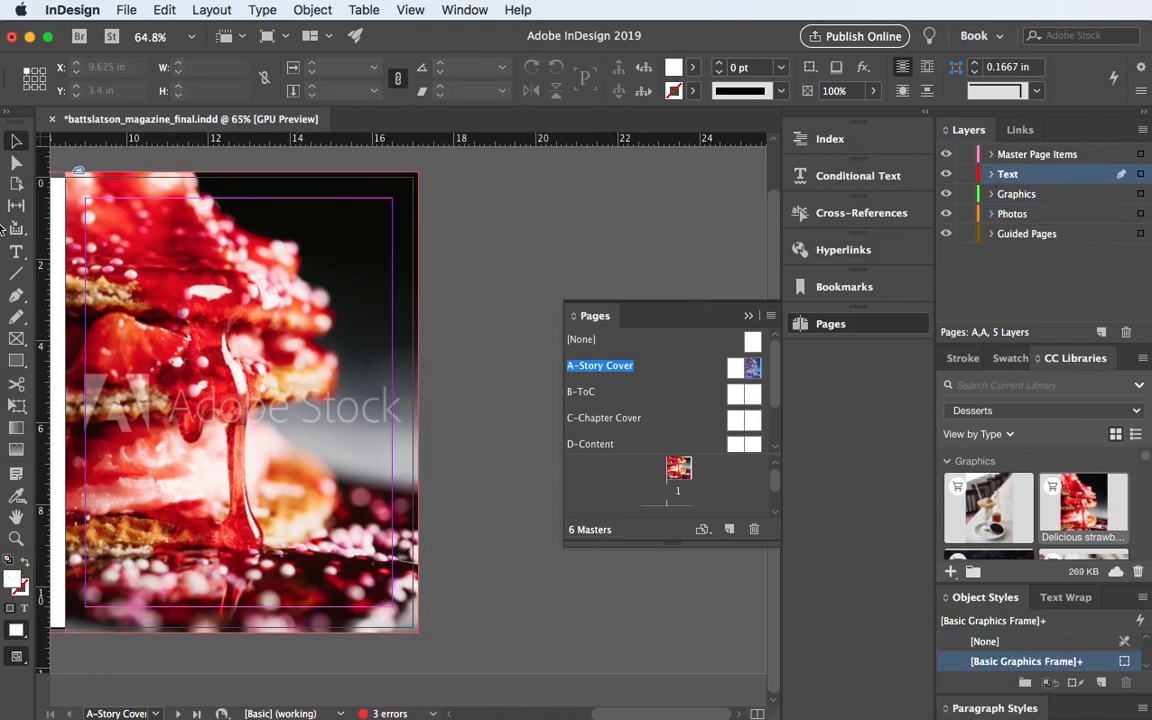
left_click(16, 254)
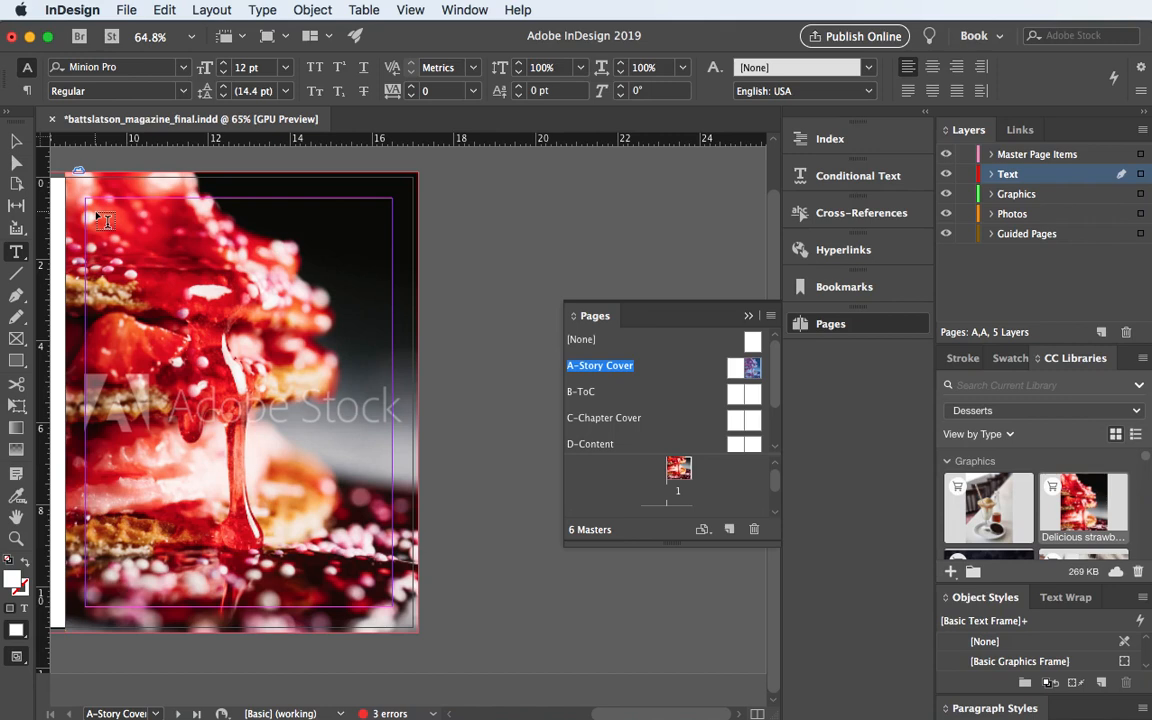
left_click_drag(86, 198, 391, 322)
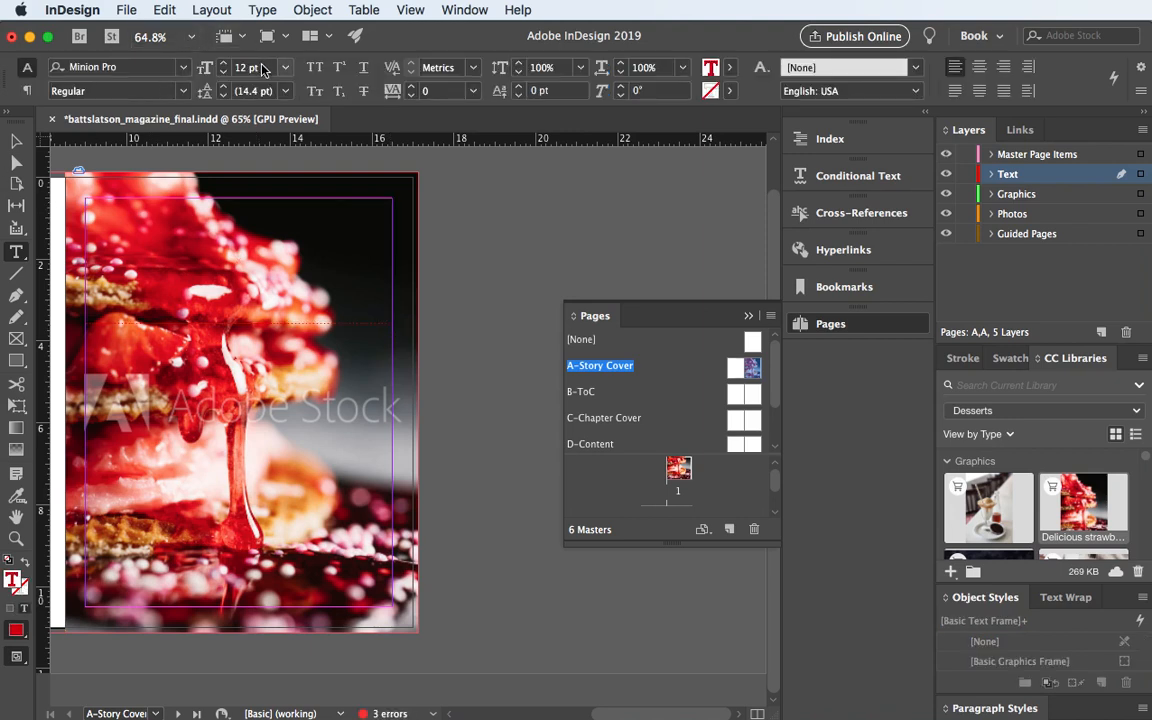
Set the text size to 72 pt and enter the cover title "Delicious Desserts", with each word on its own line
left_click(263, 69)
type("72")
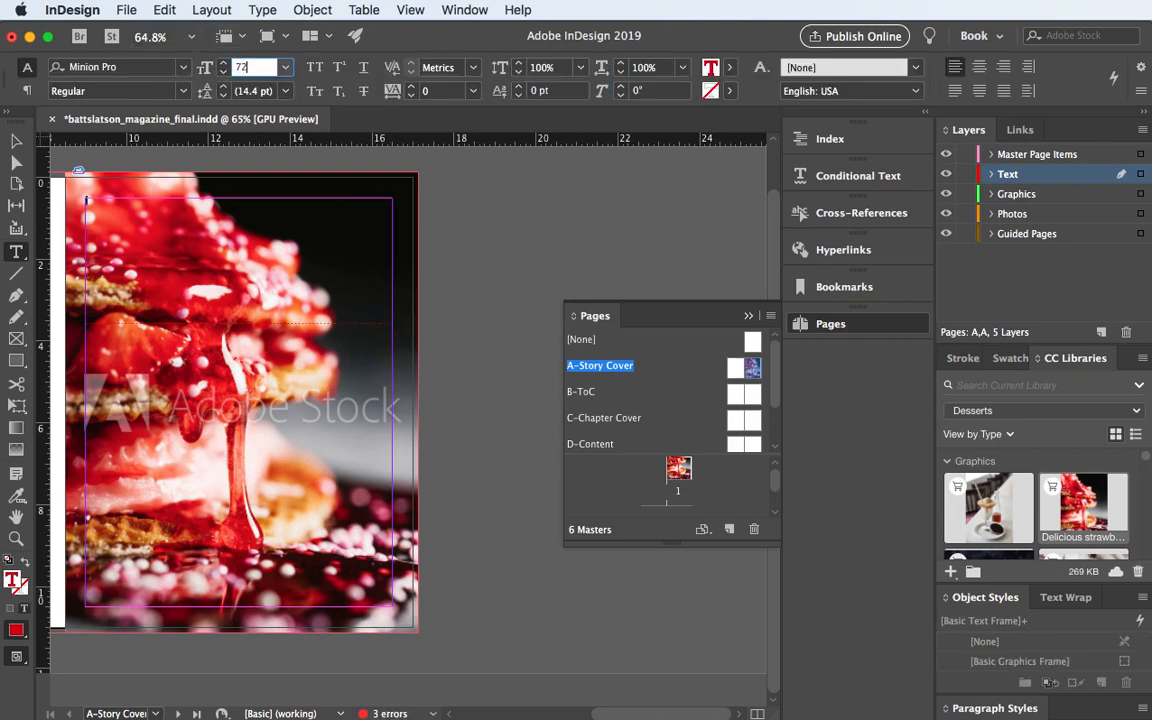
key("Return")
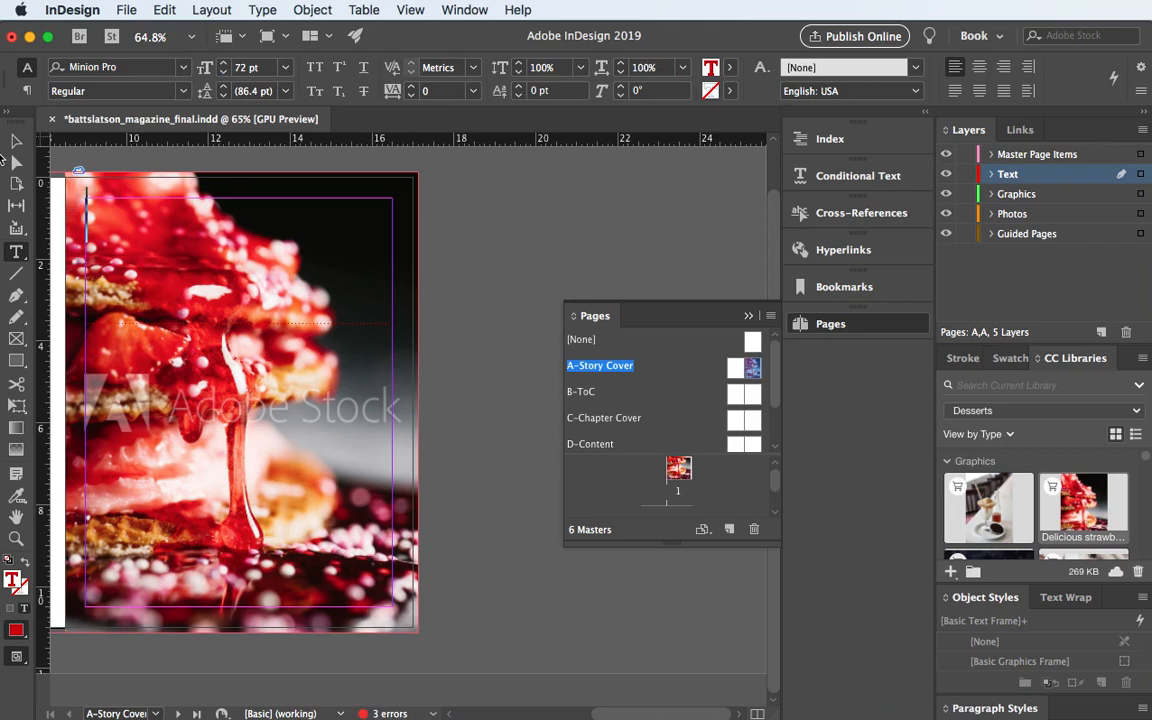
type("Deli")
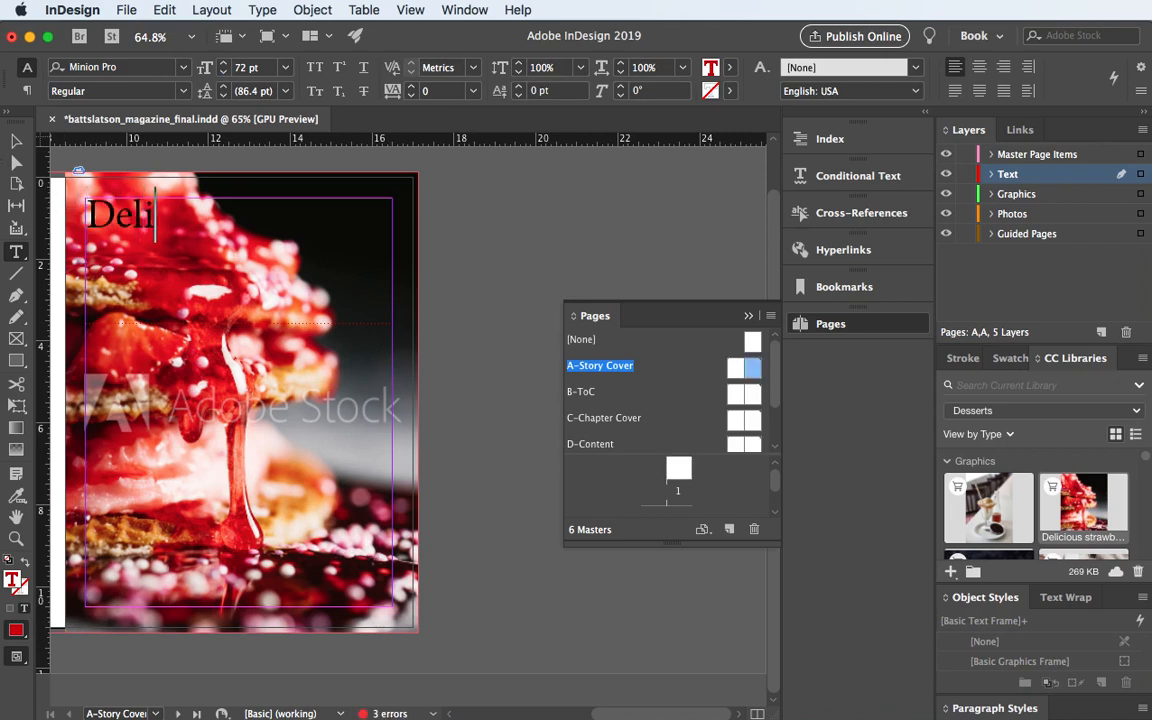
type("cious")
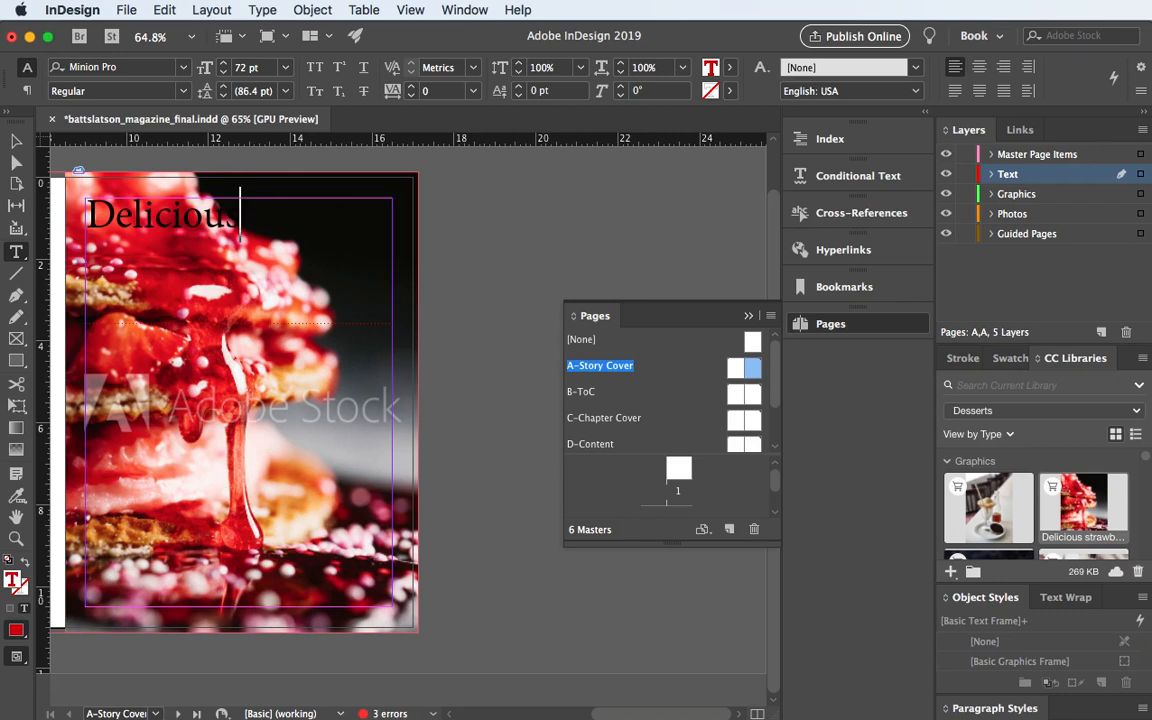
key("Return")
type("Desserts")
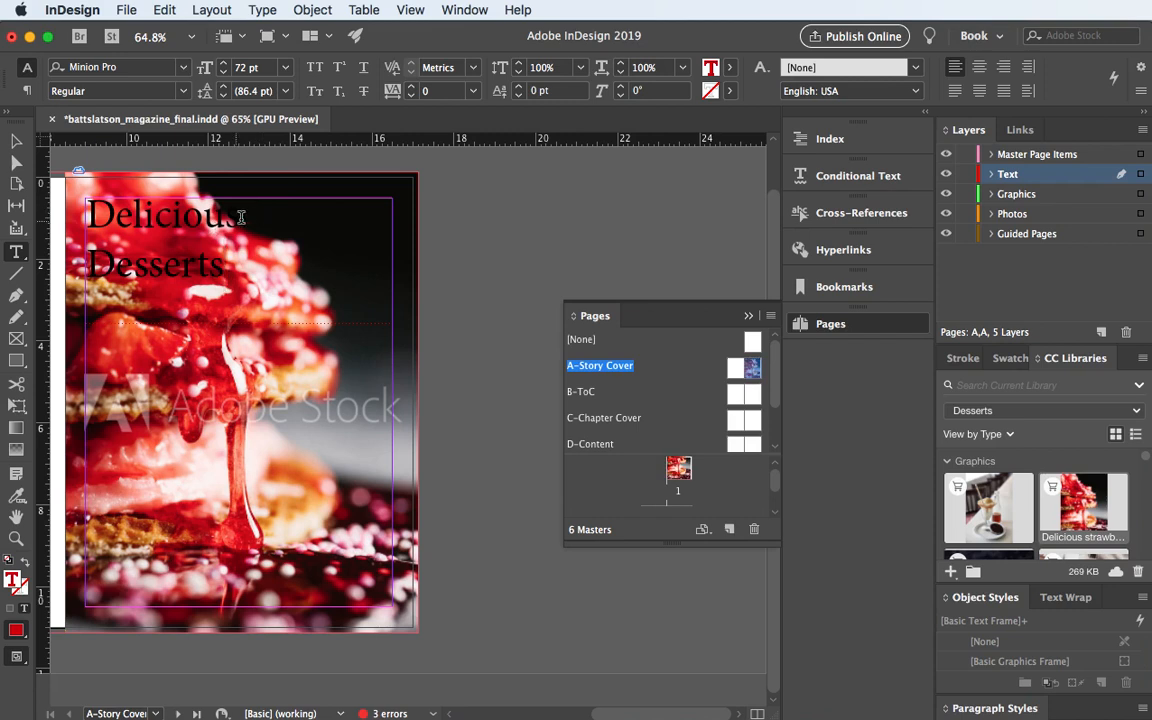
Change the font of the title word "Delicious" to Memoriam Pro
left_click_drag(240, 212, 77, 219)
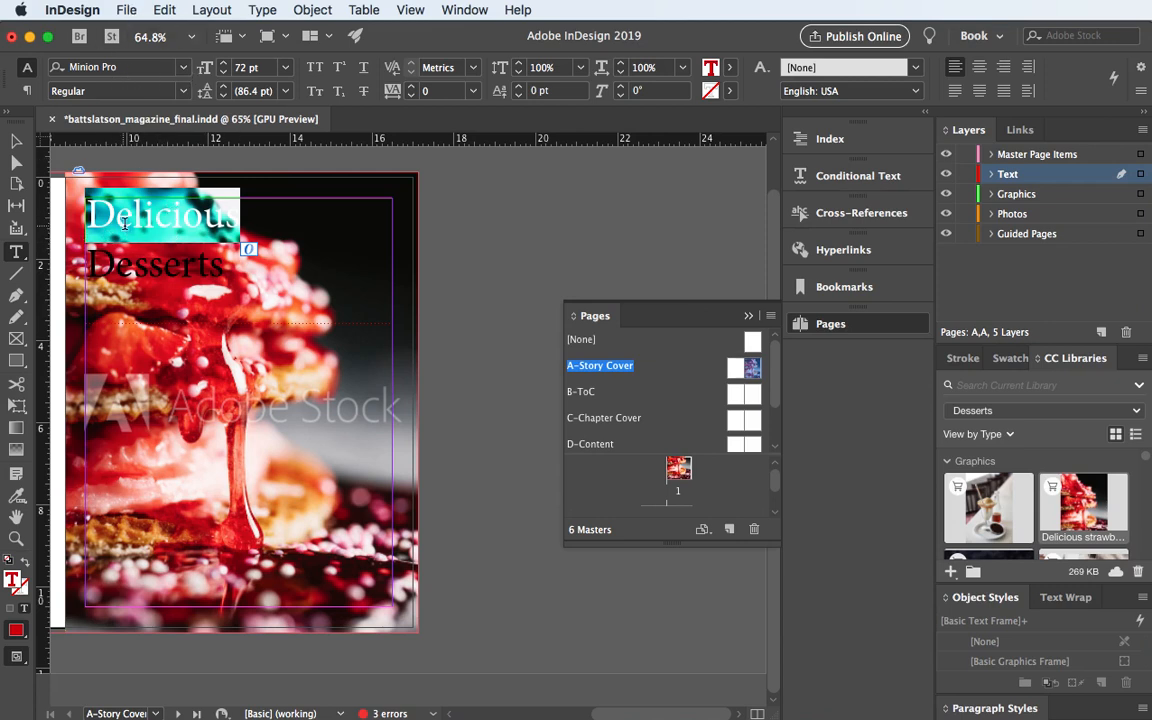
left_click(184, 70)
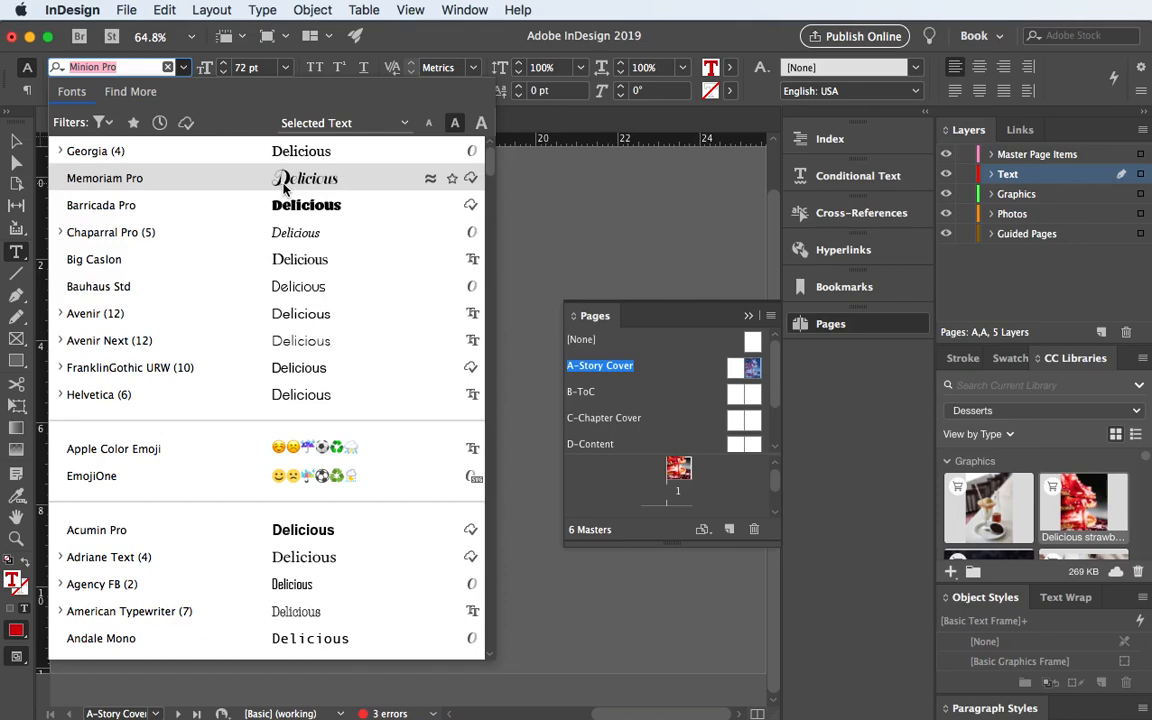
left_click(284, 188)
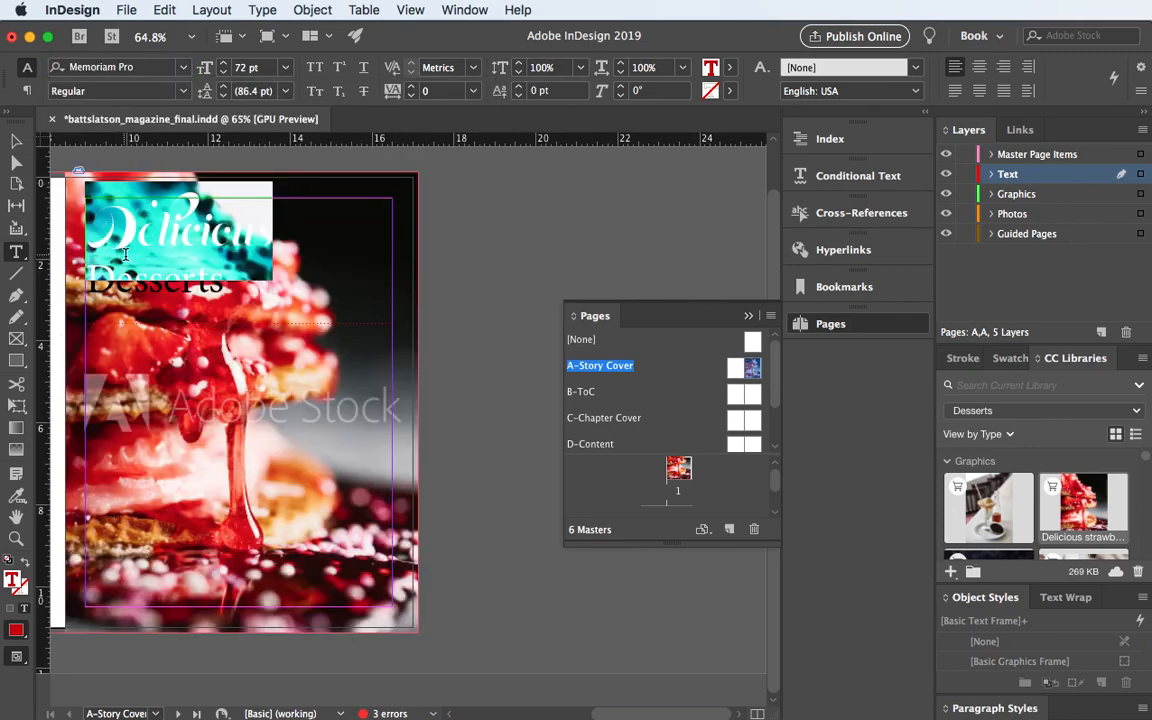
Change the font of the title word "Desserts" to Georgia
left_click(224, 282)
left_click_drag(224, 282, 68, 281)
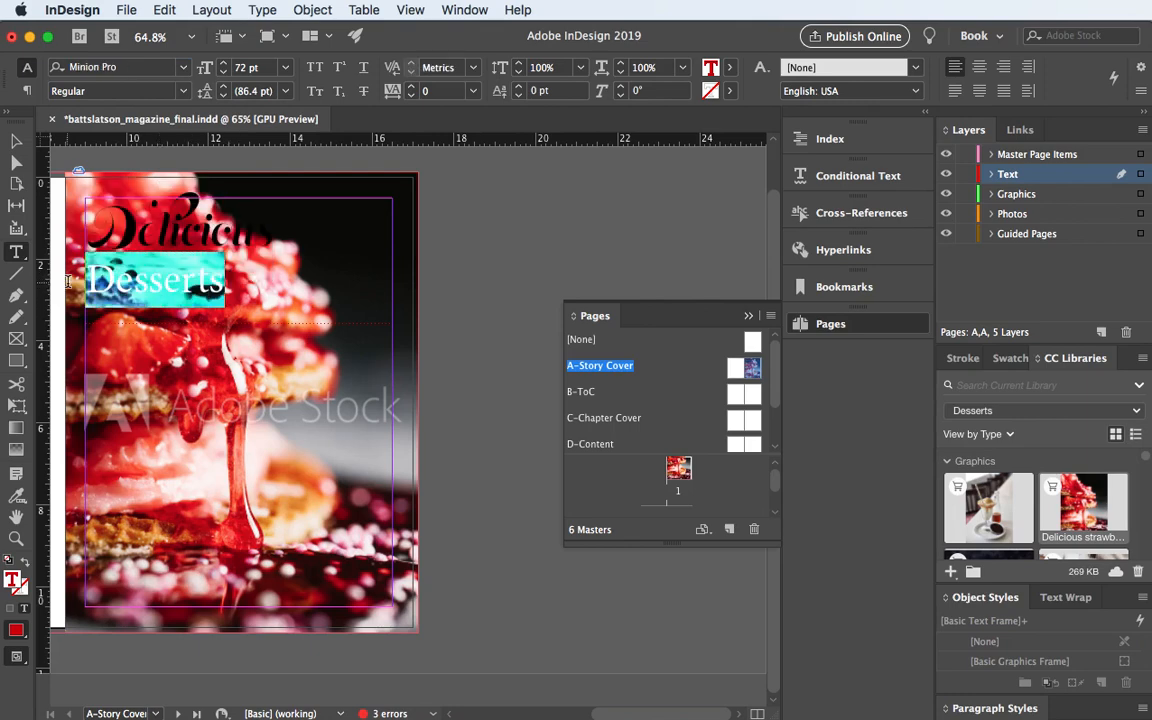
left_click(182, 67)
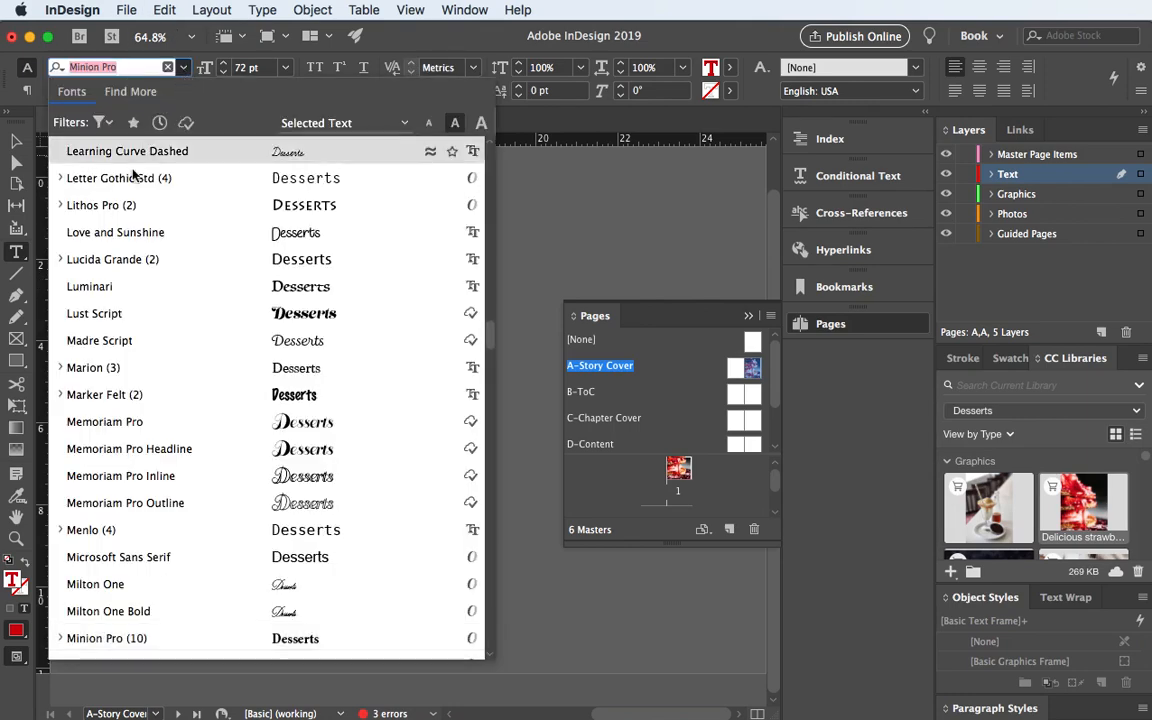
scroll(132, 196, "up", 15)
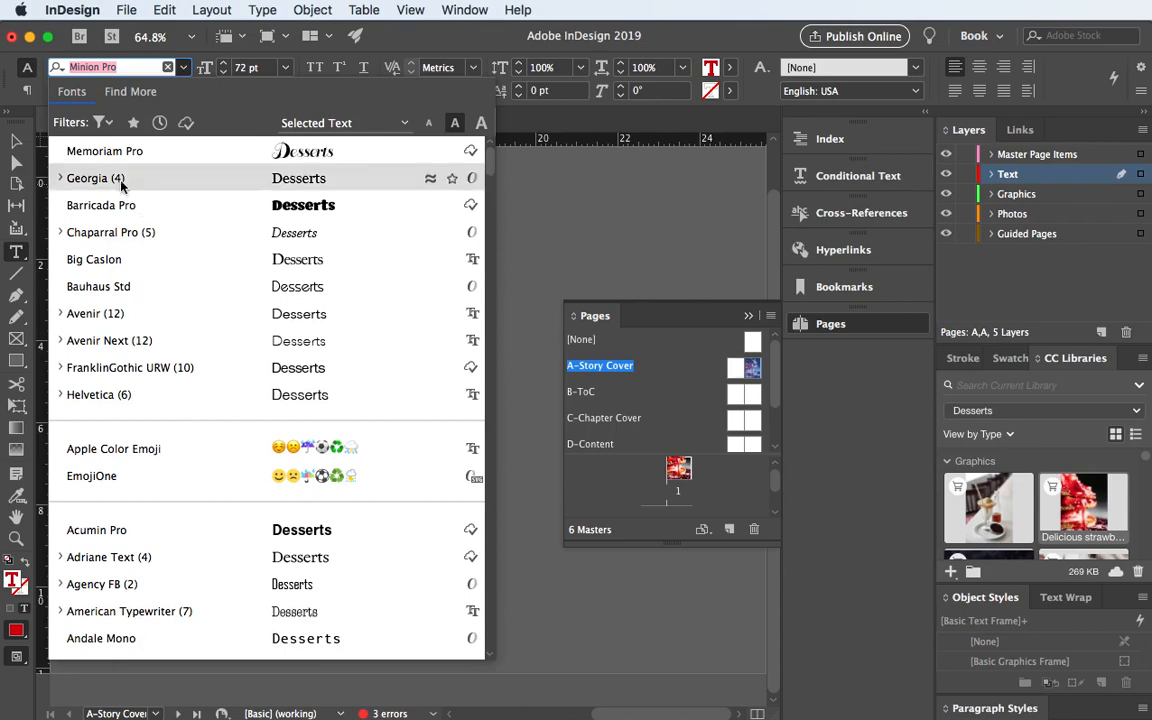
left_click(118, 179)
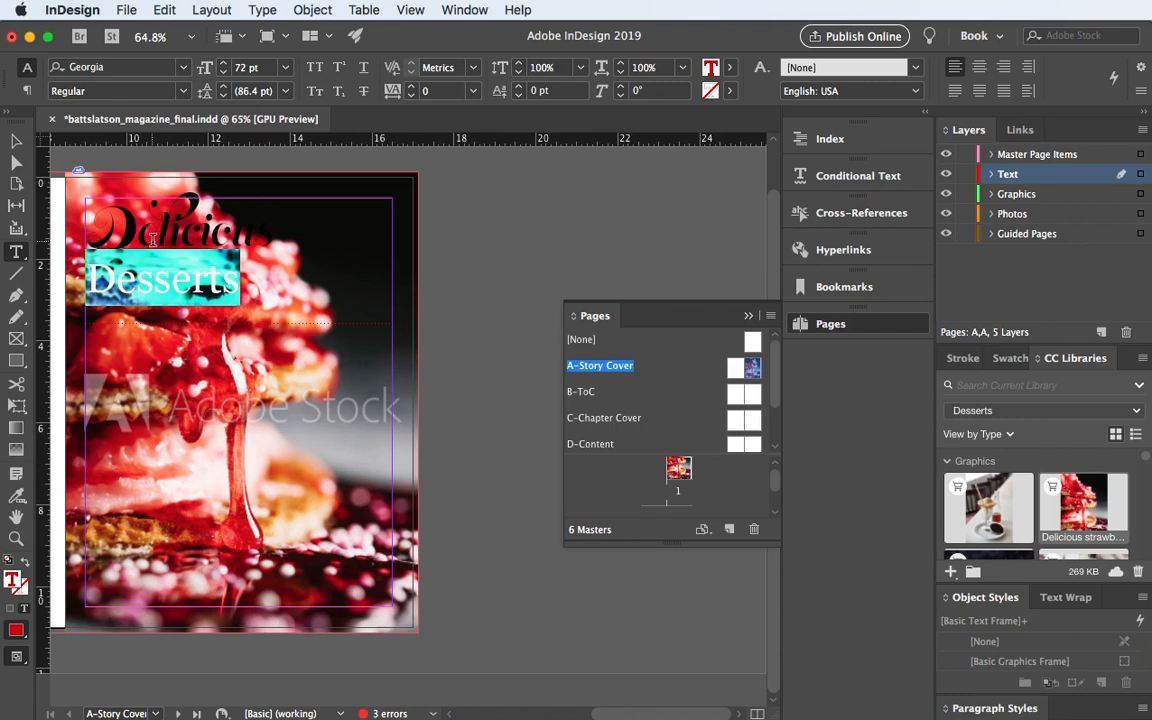
Set the font size of the title word "Delicious" to 95 pt
left_click(214, 262)
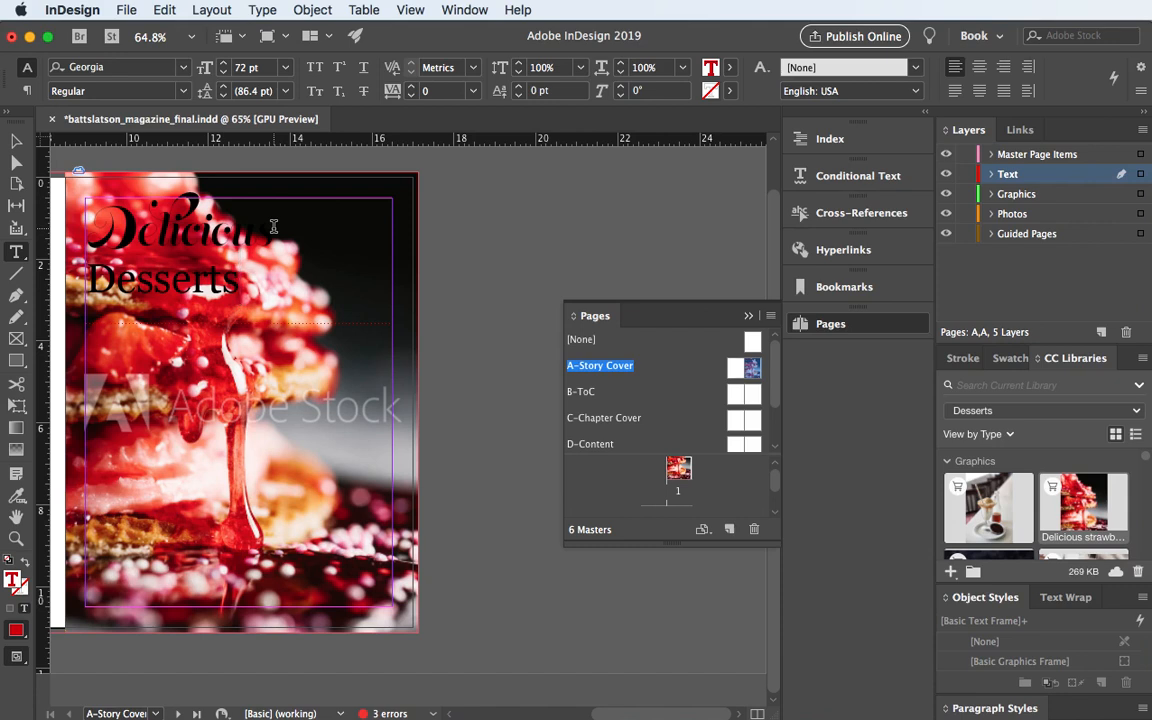
left_click_drag(273, 227, 88, 212)
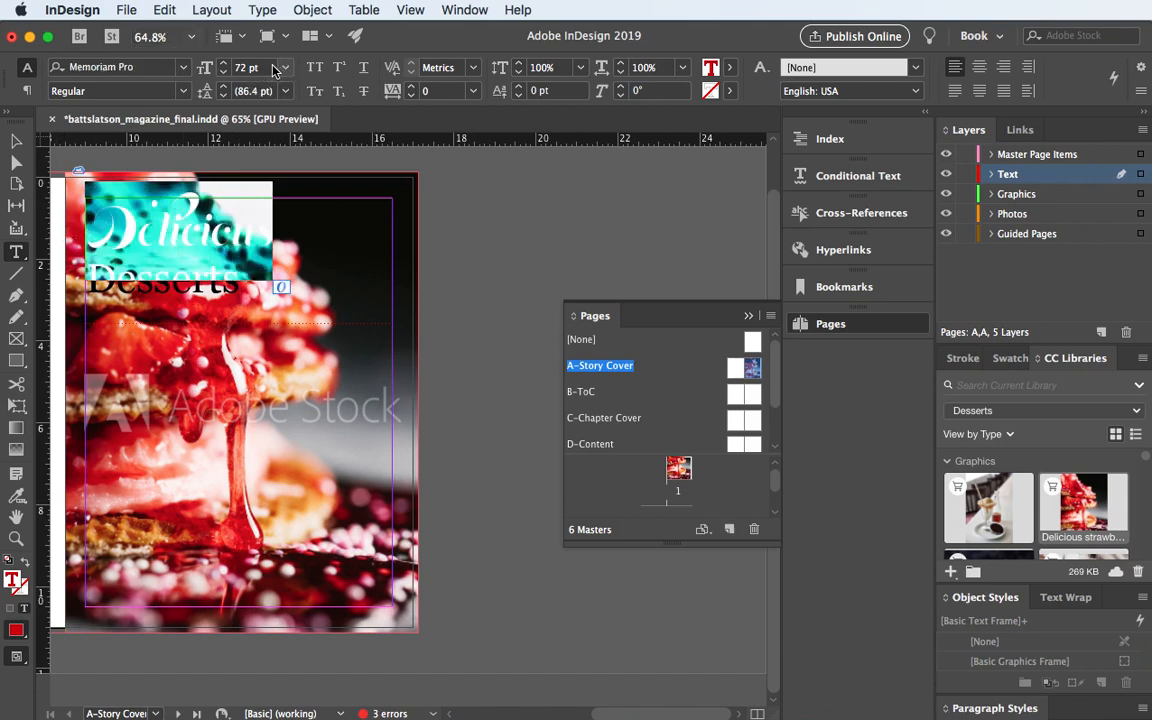
left_click_drag(271, 66, 227, 68)
type("95")
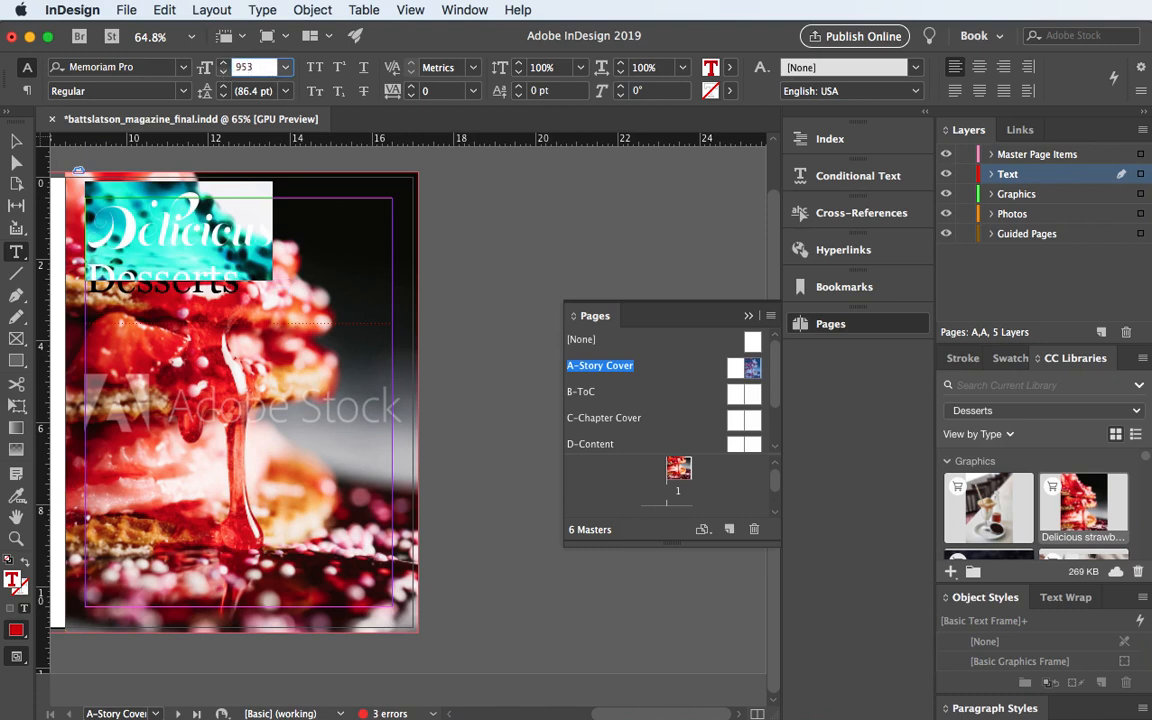
key("Return")
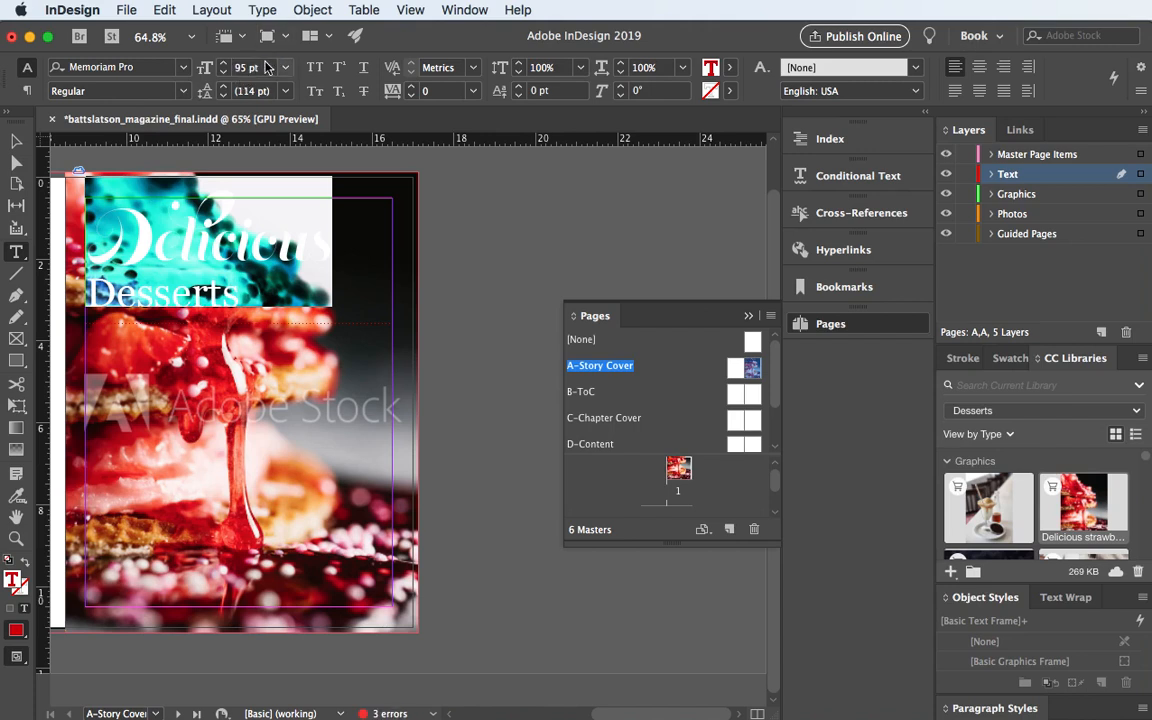
left_click(170, 240)
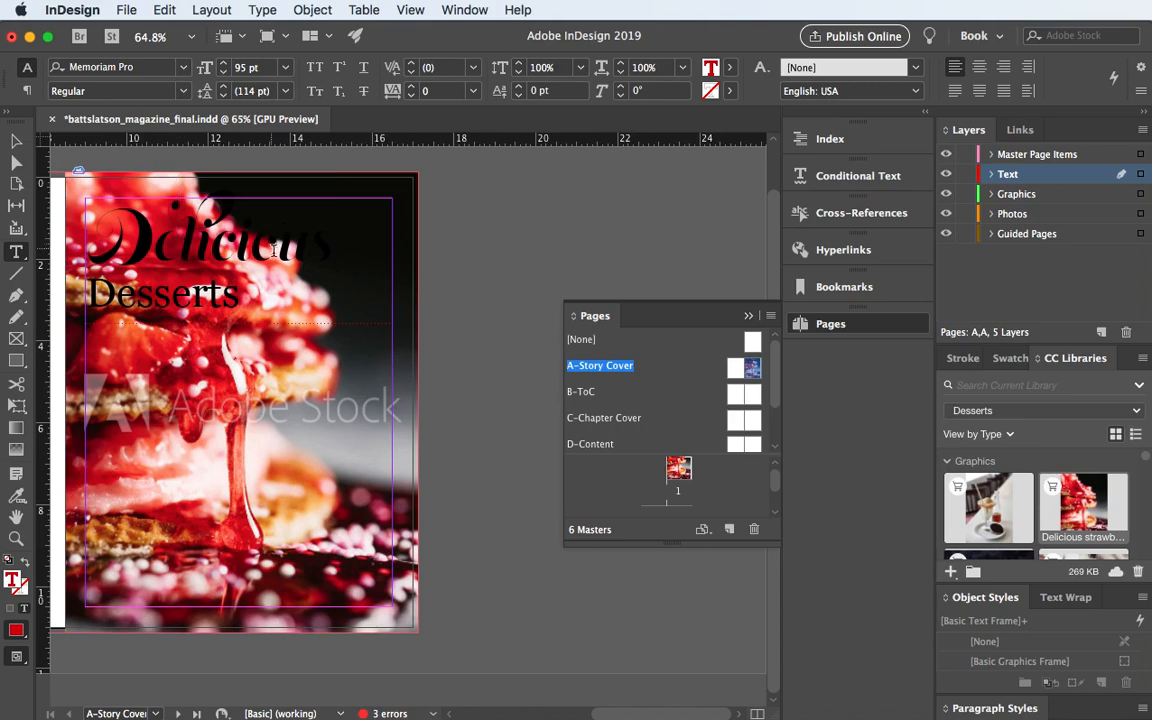
left_click_drag(236, 298, 86, 295)
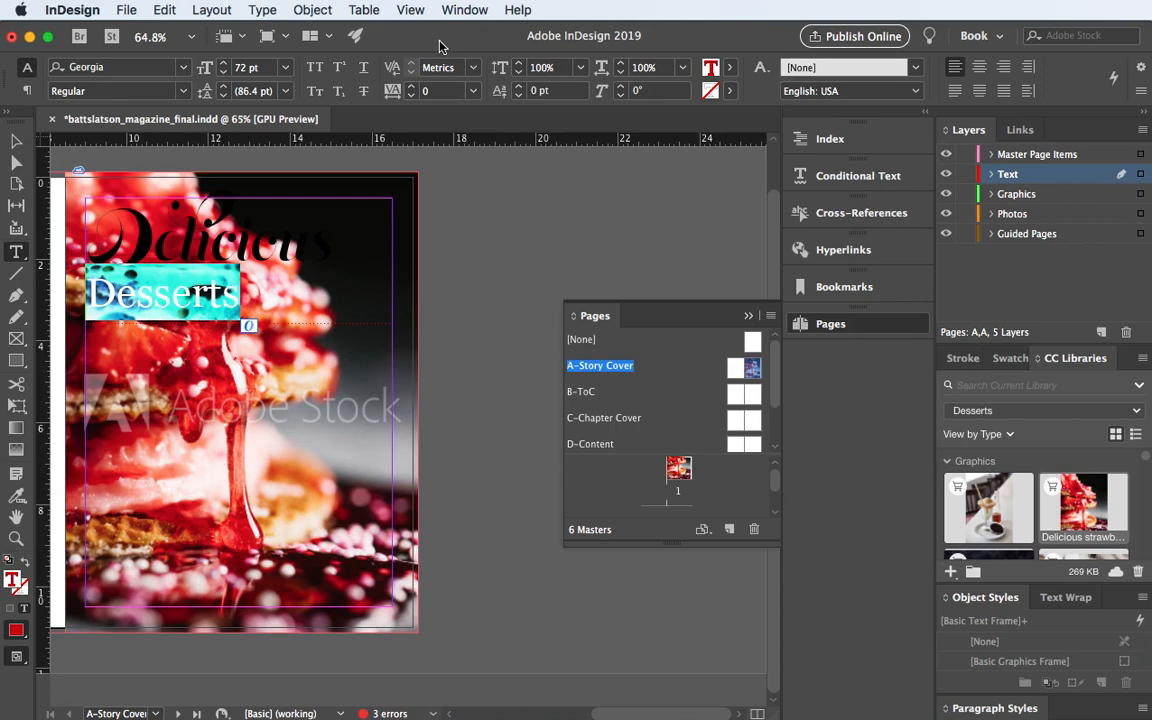
left_click(131, 215)
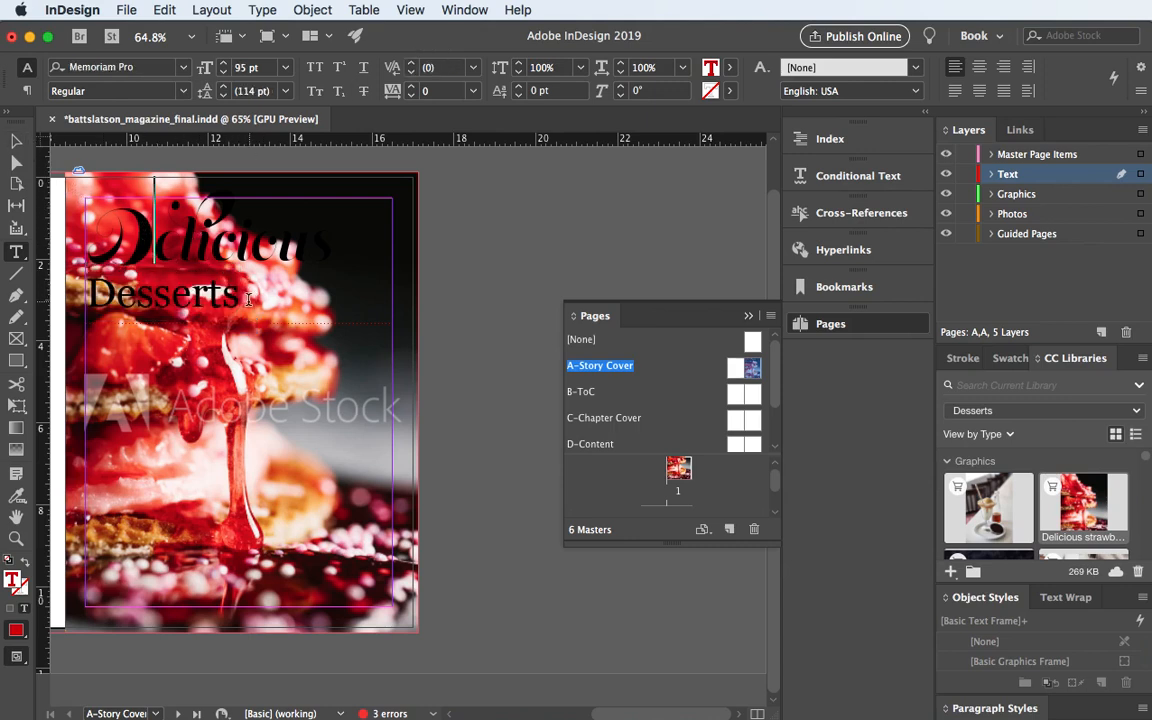
Try to apply the strawberry photo's dark red to the whole cover title with the Eyedropper tool
key("super+a")
scroll(55, 243, "left", 3)
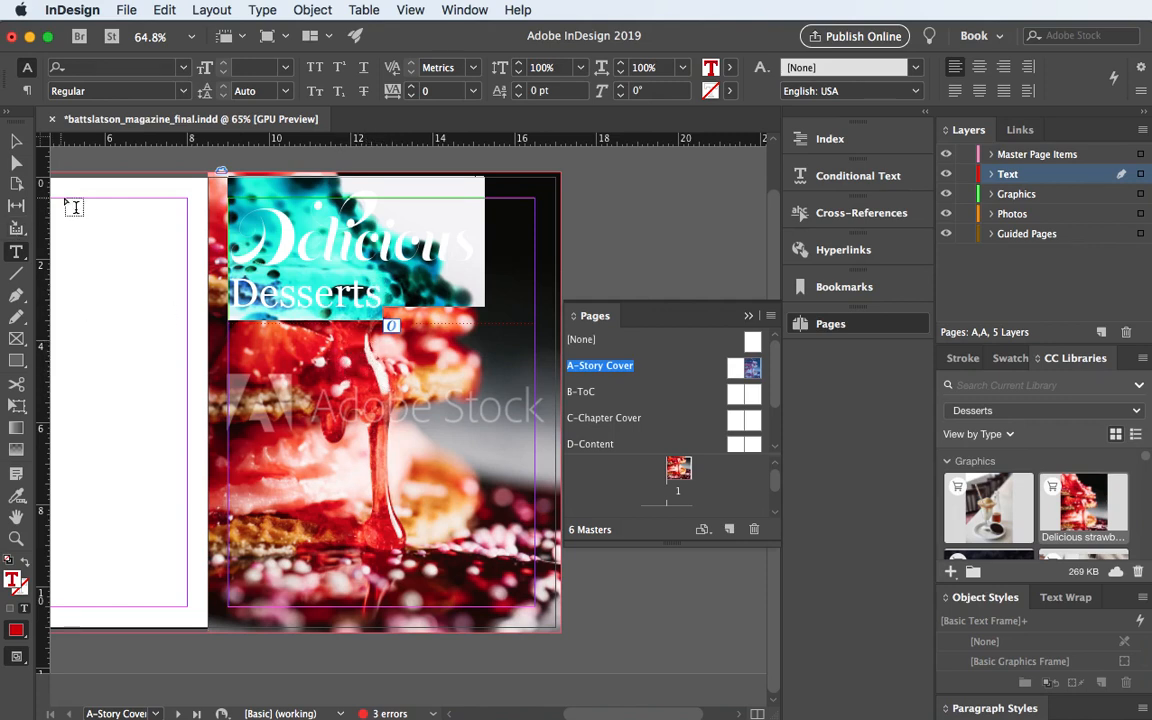
left_click(16, 254)
left_click(15, 498)
left_click(15, 500)
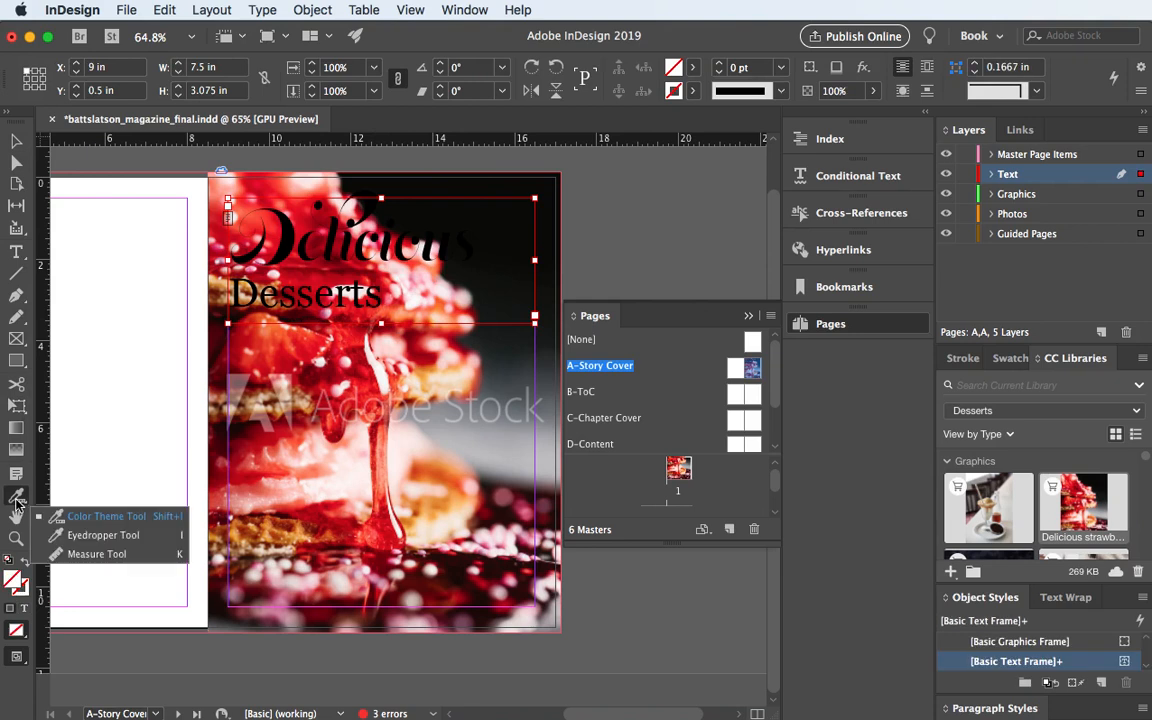
left_click(16, 500)
left_click(82, 536)
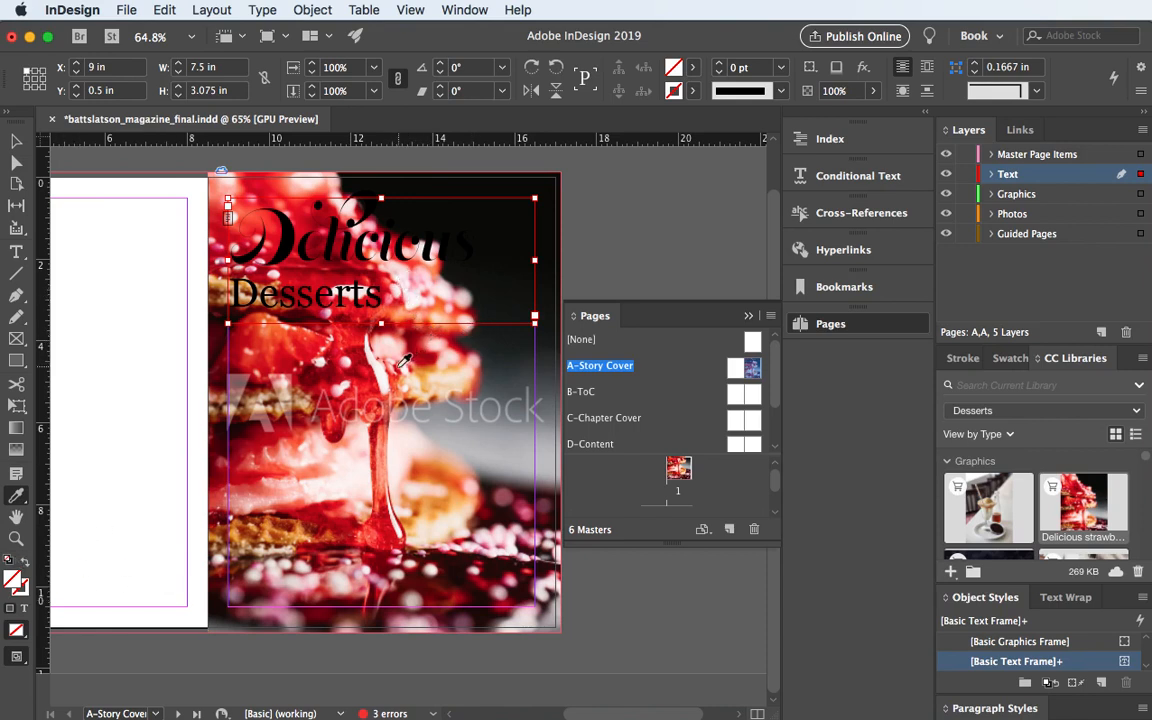
left_click(334, 367)
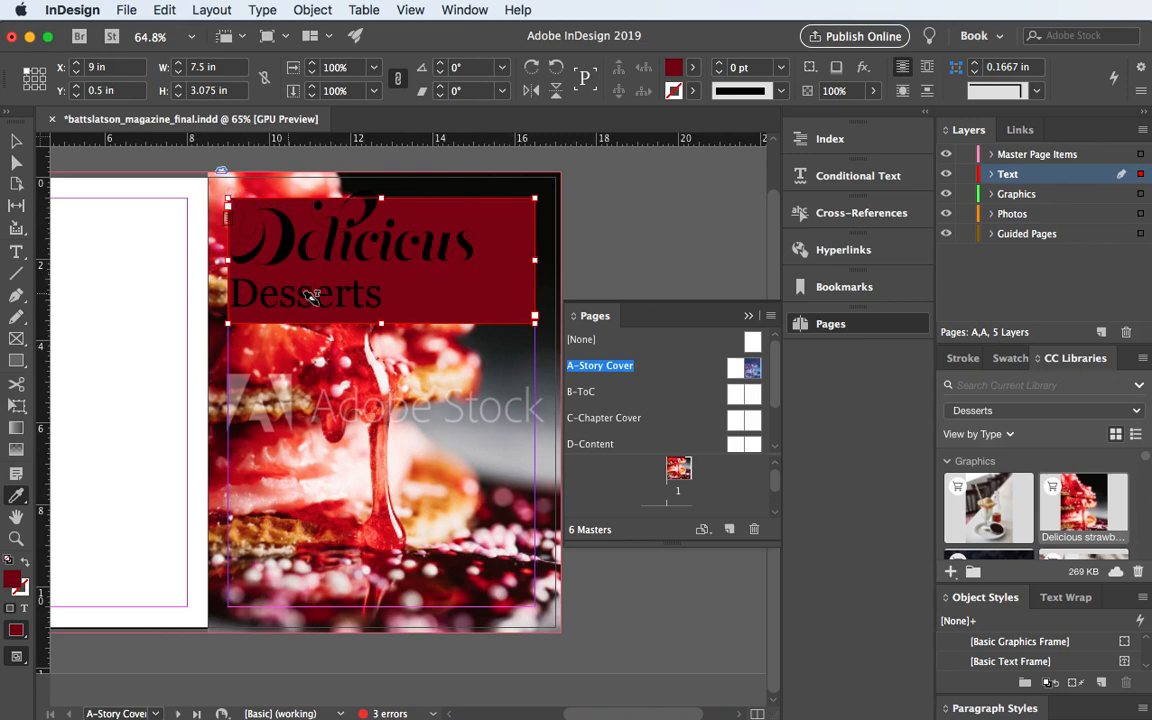
left_click(469, 218)
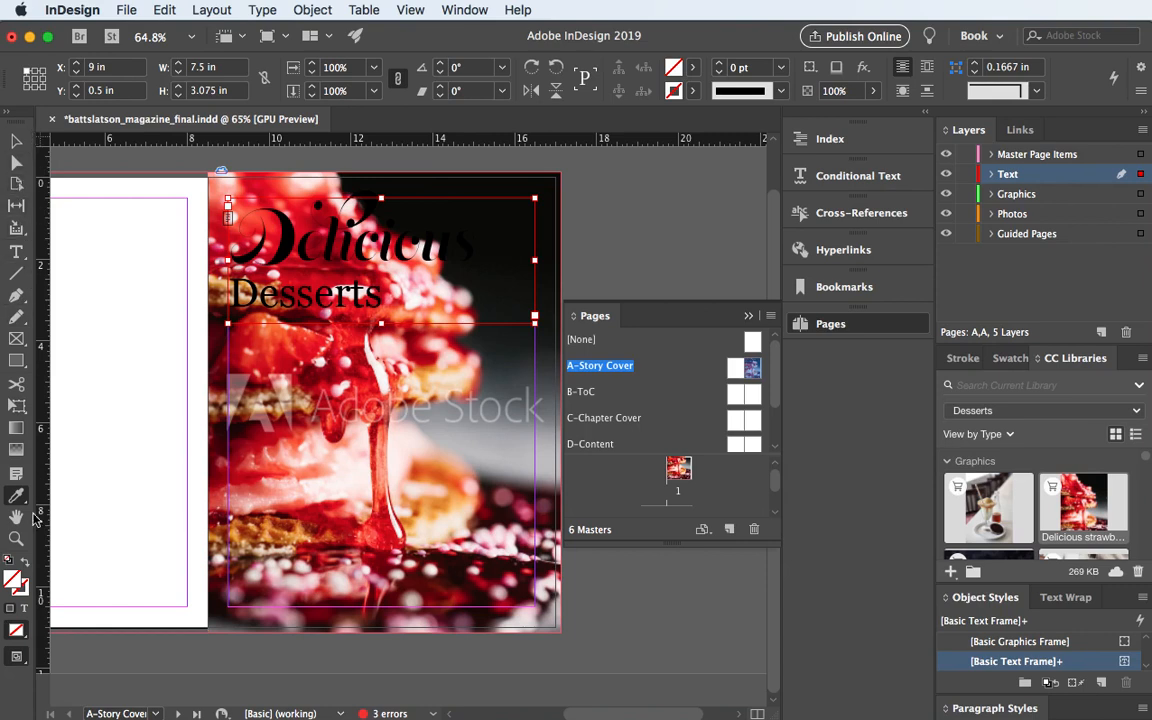
Make the formatting affect the title frame's text and fill it with a dark red sampled from the strawberry photo
left_click(24, 610)
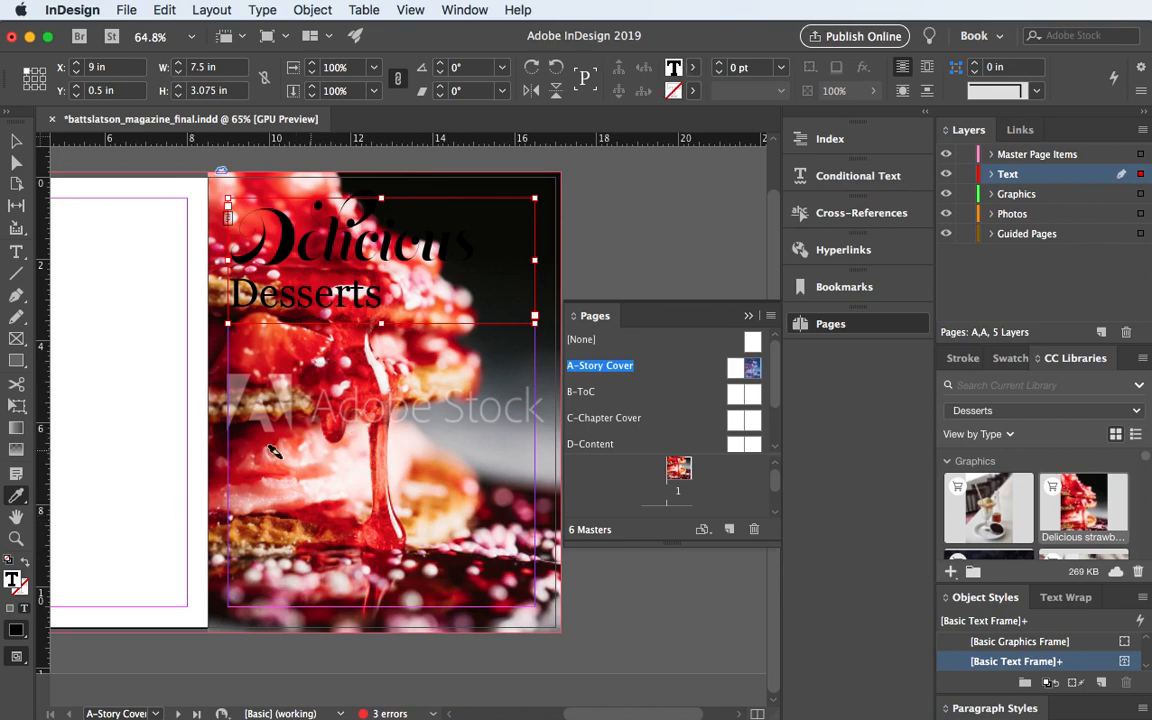
left_click(16, 497)
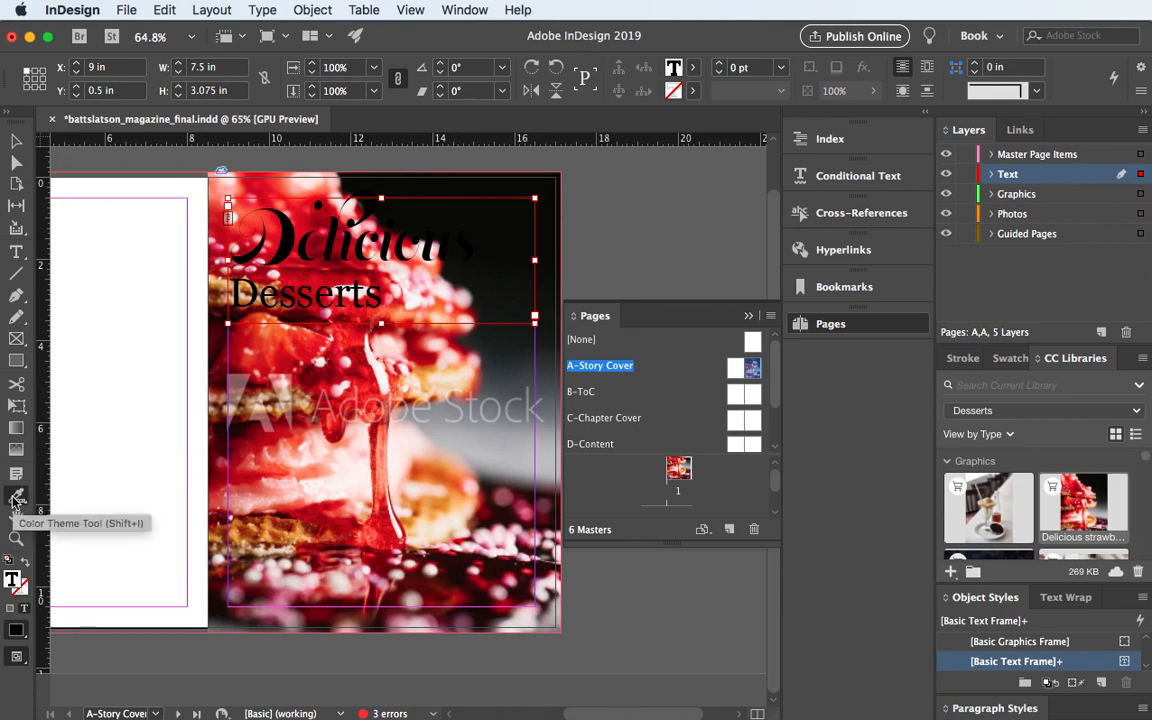
left_click(14, 499)
left_click(67, 535)
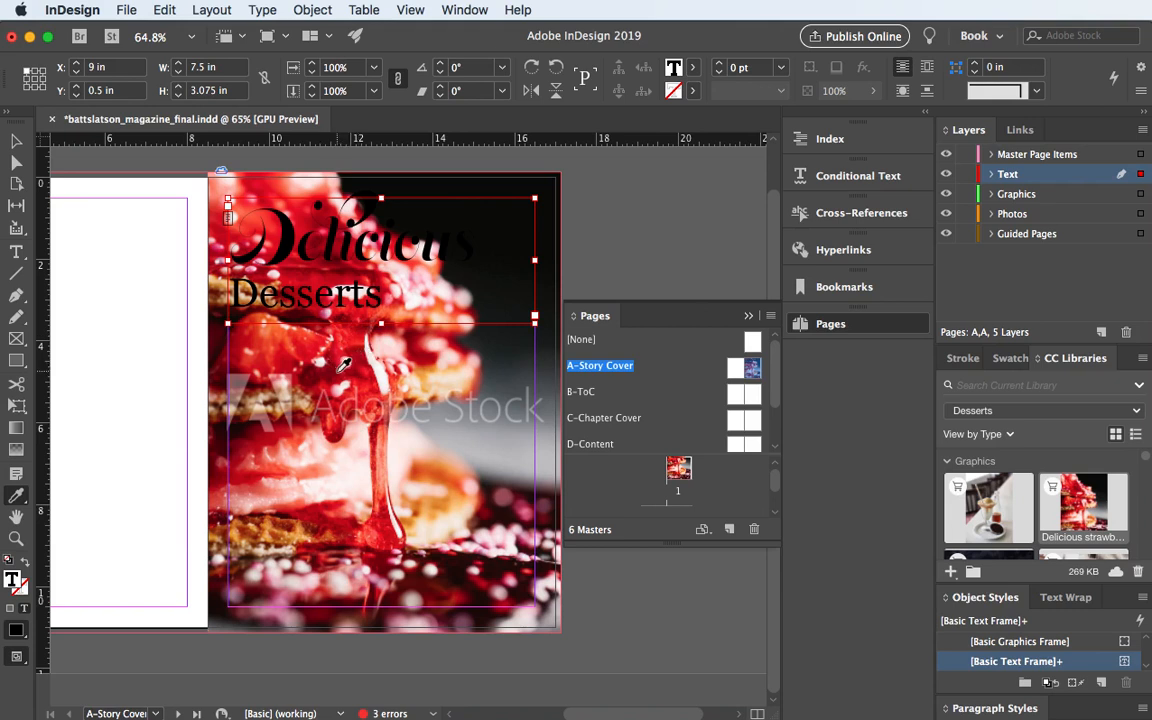
left_click(328, 366)
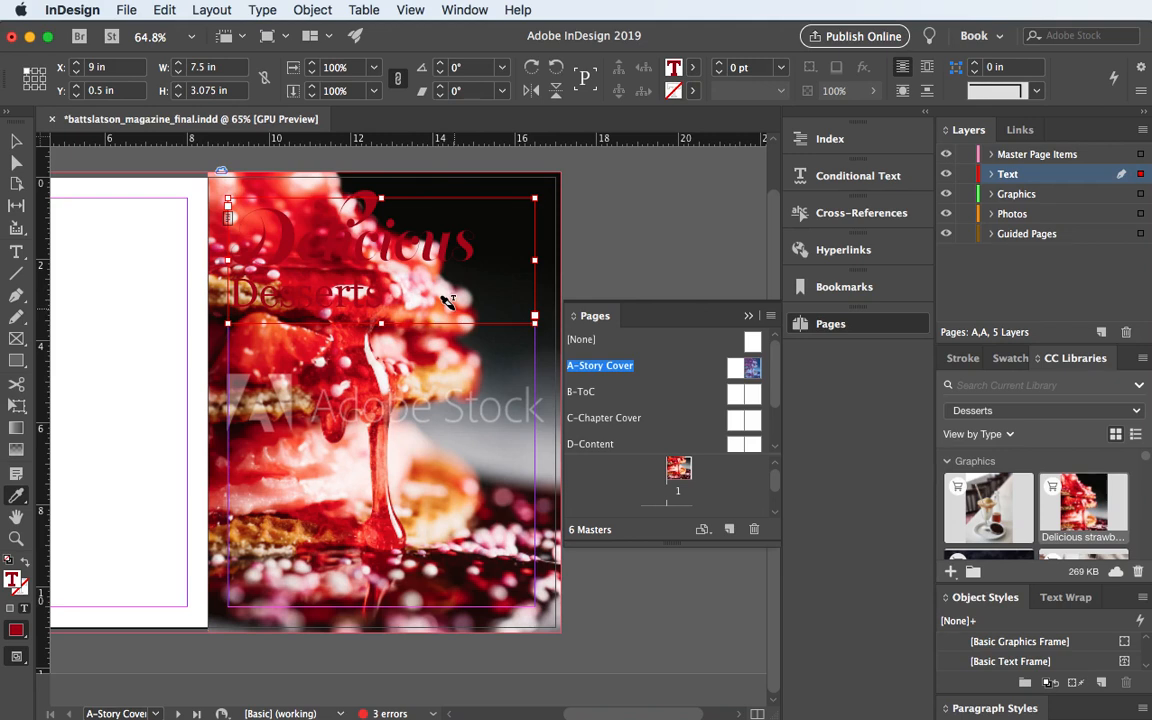
left_click(16, 500)
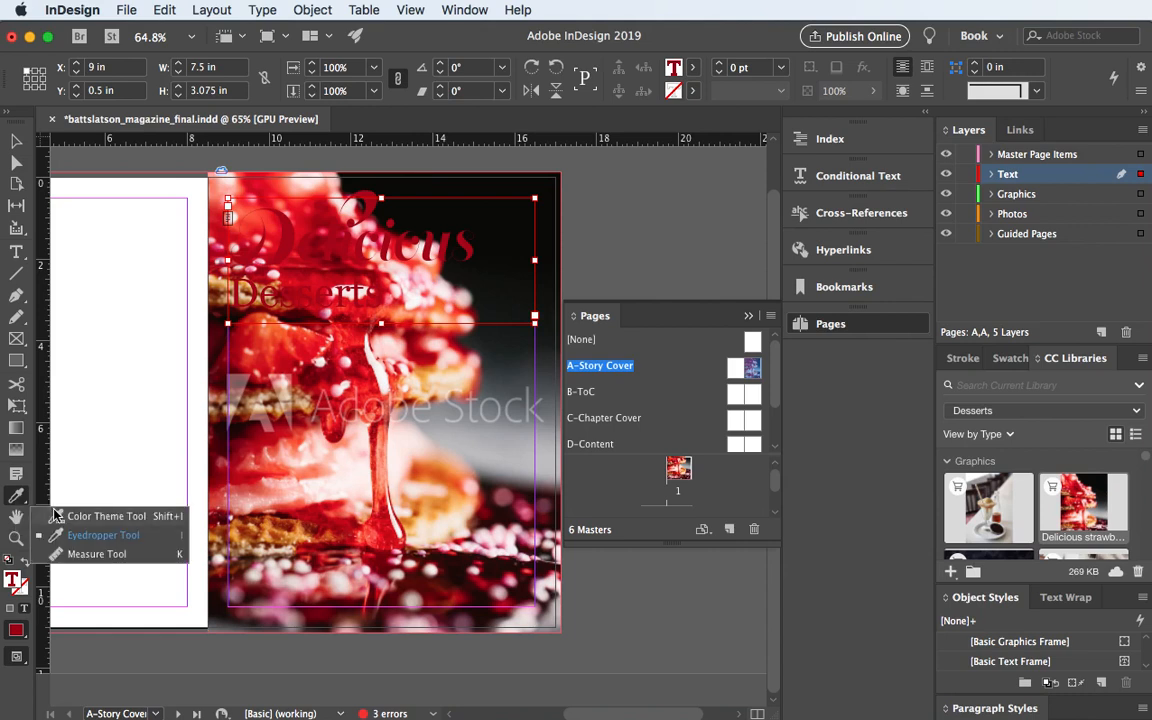
left_click(95, 516)
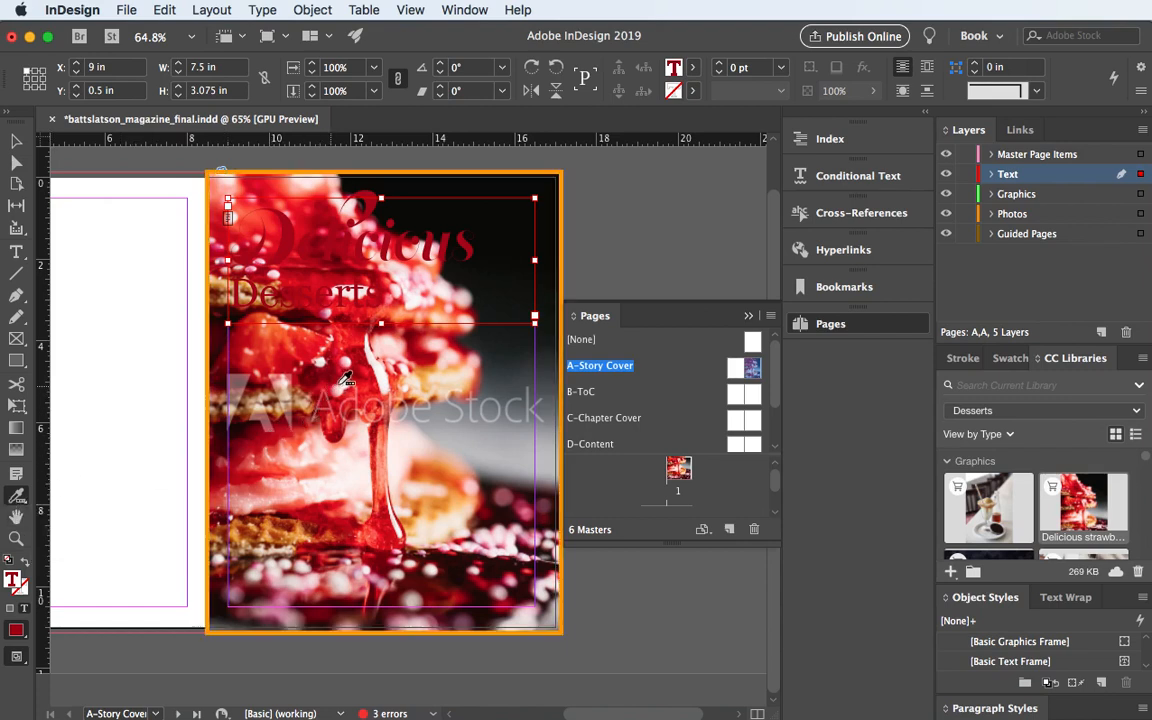
left_click(17, 498)
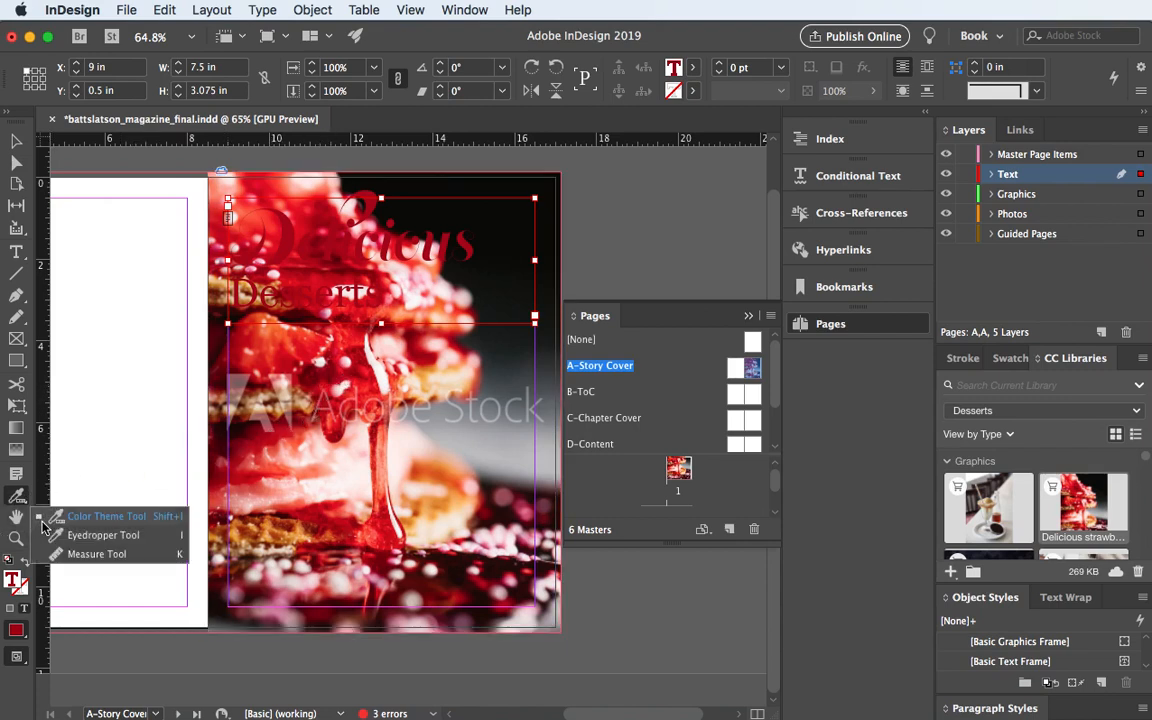
left_click(95, 533)
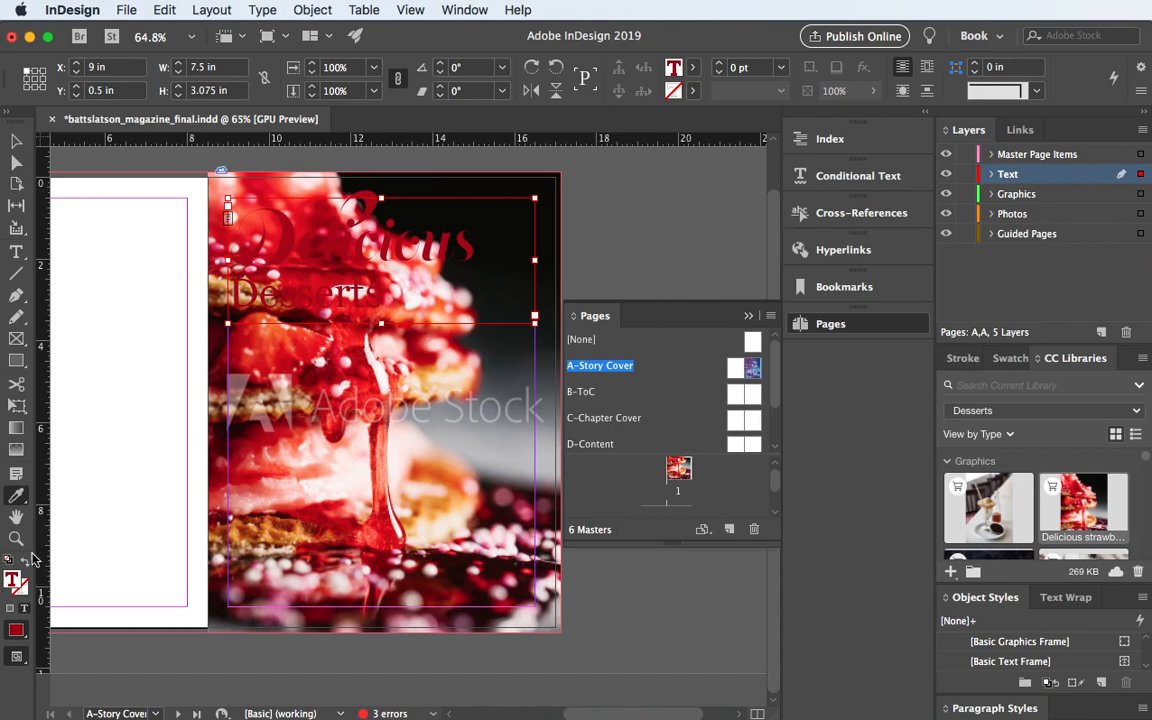
left_click(18, 497)
Fade out the strawberry photo's upper part behind the title with a vertical Gradient Feather about 1.9 in long, ending near the word "Desserts"
left_click(16, 141)
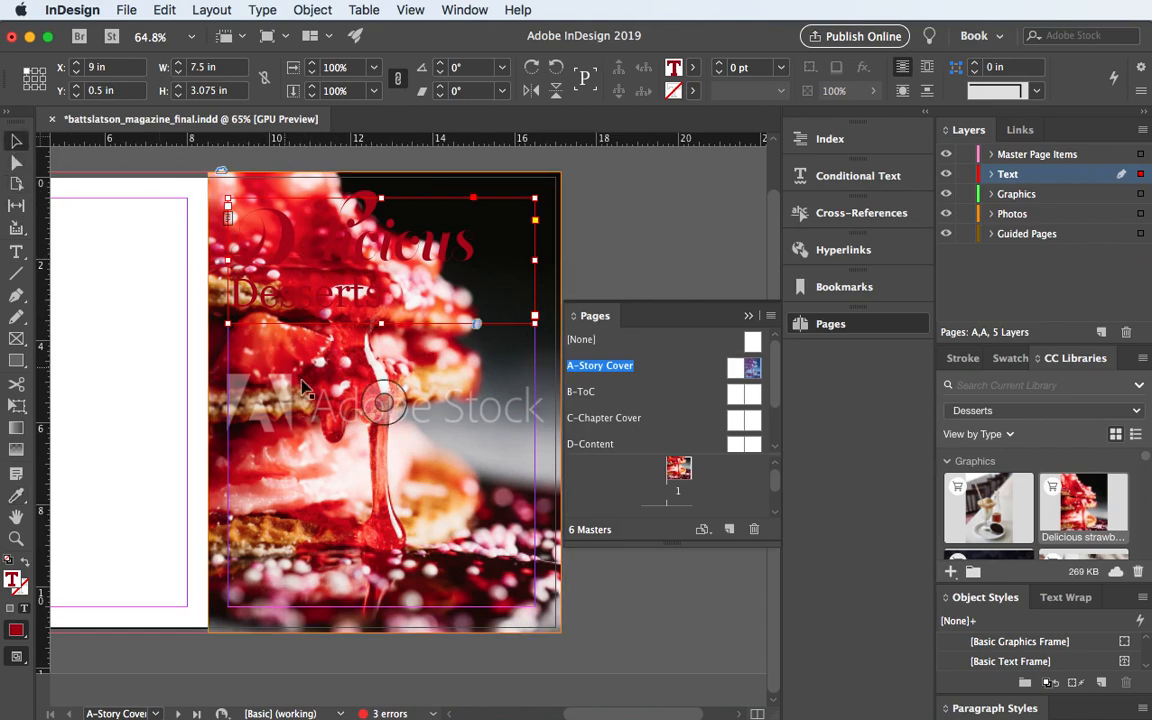
left_click(335, 368)
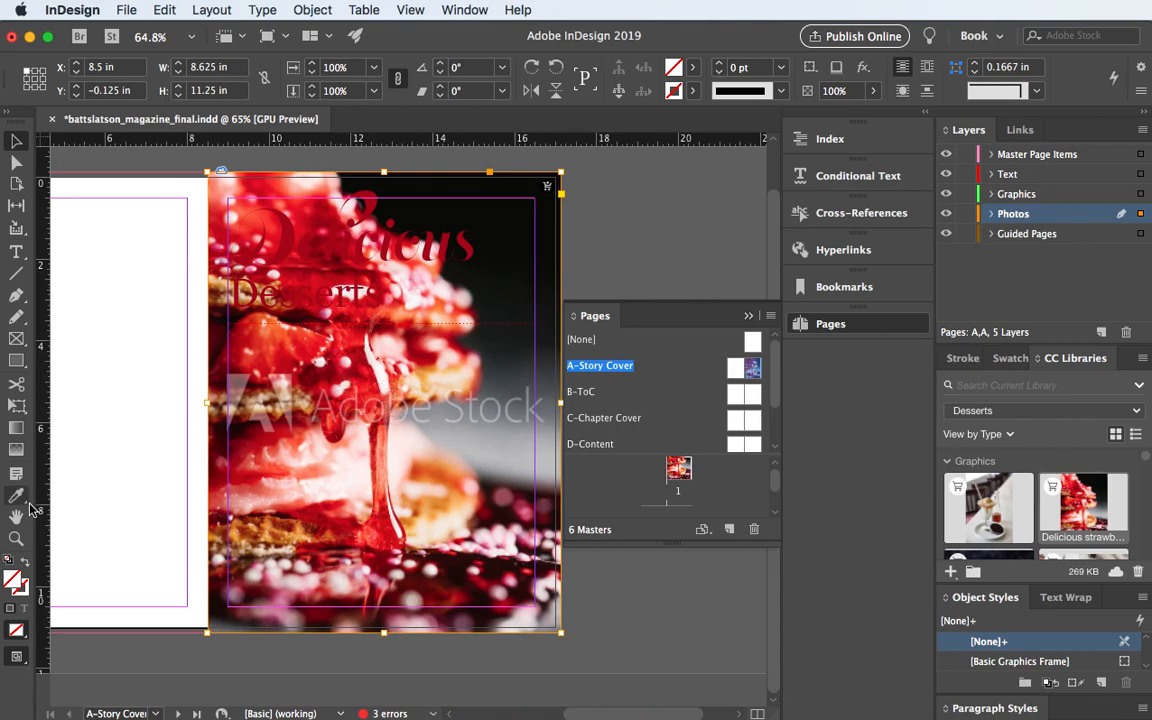
left_click(16, 450)
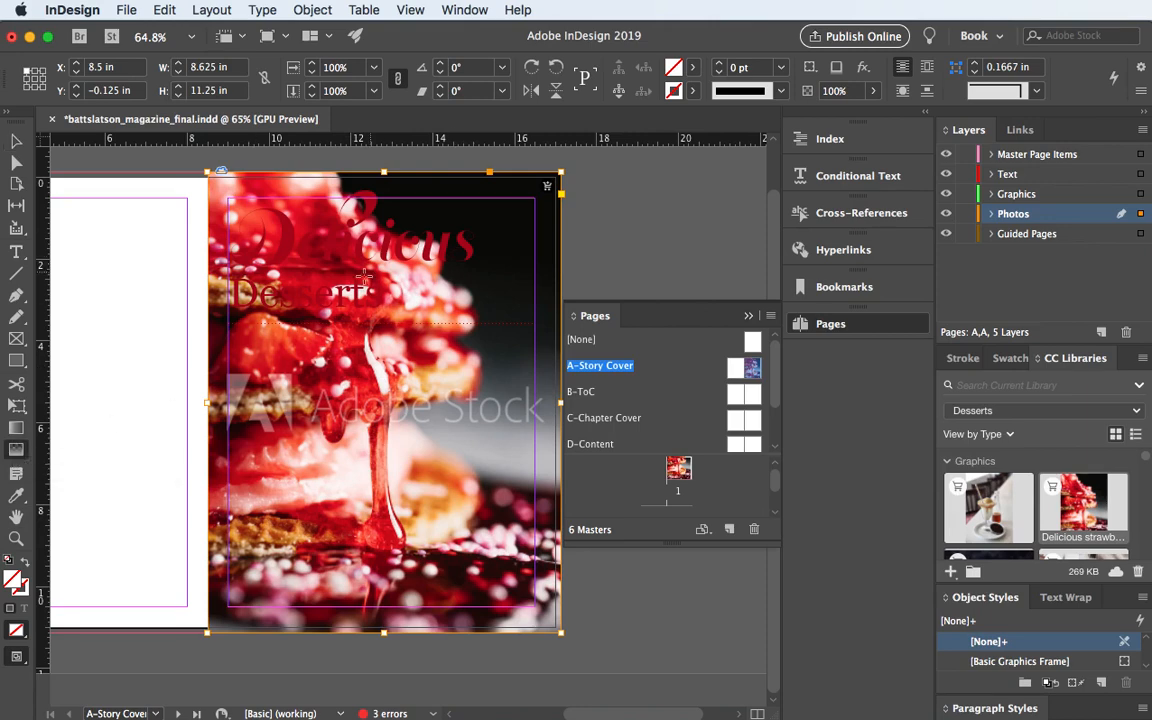
left_click_drag(369, 273, 369, 340)
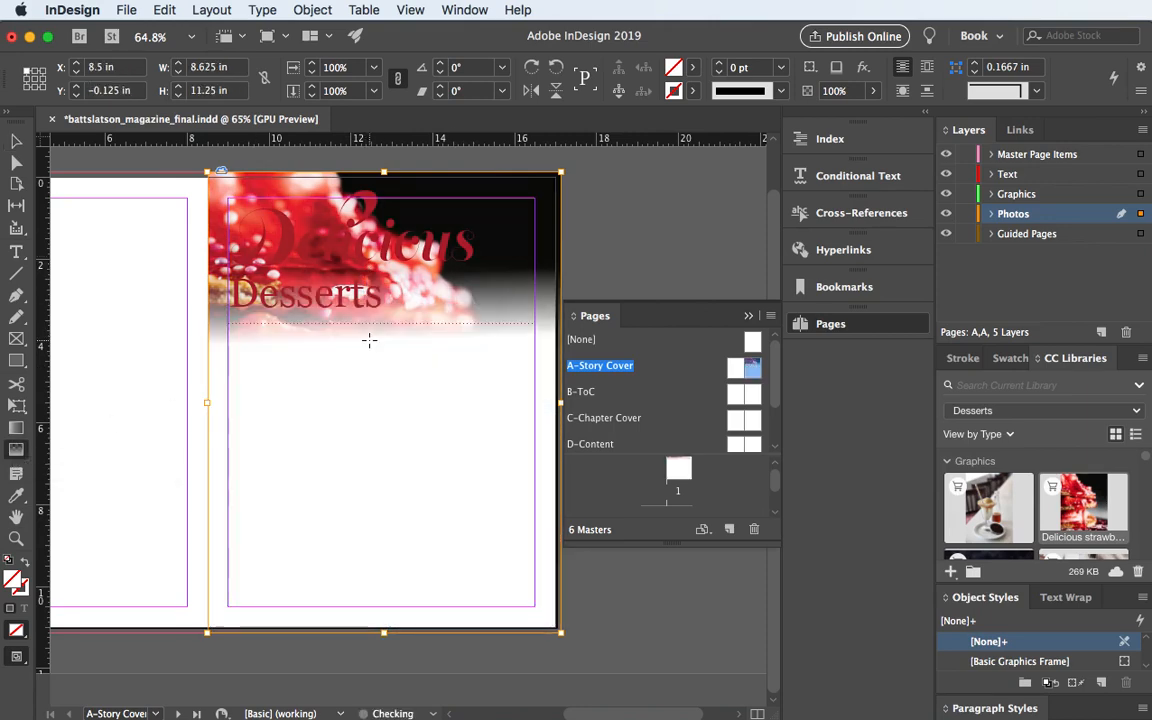
key("super+z")
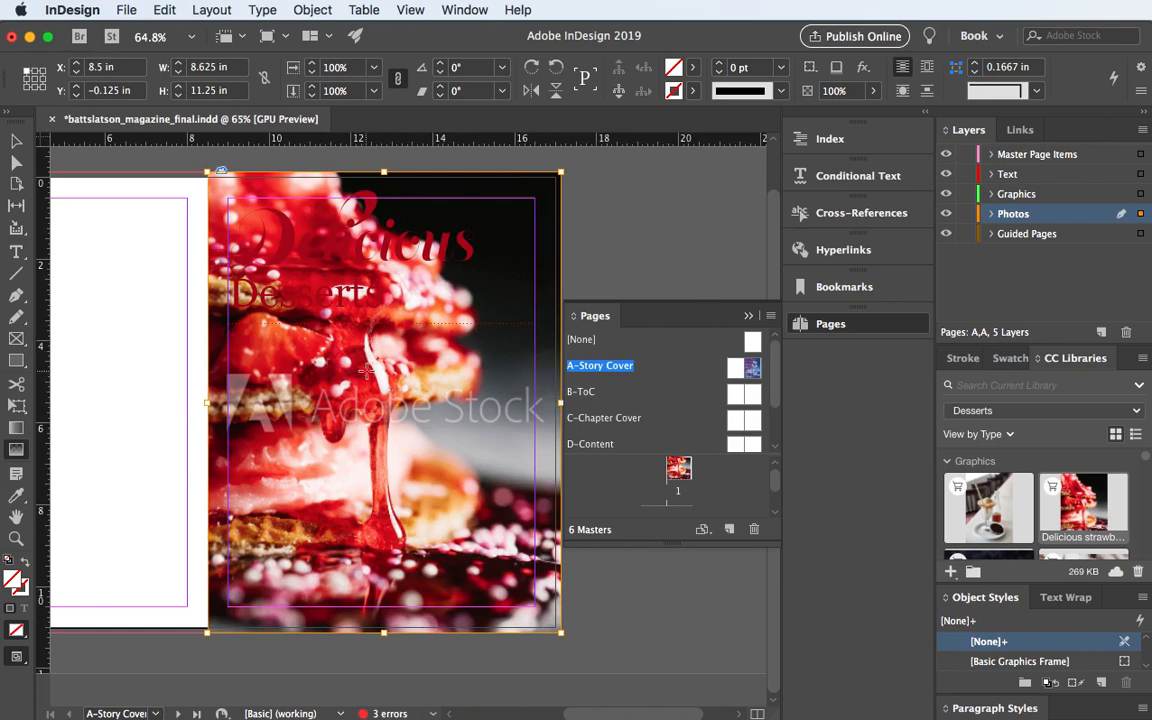
left_click_drag(363, 373, 368, 294)
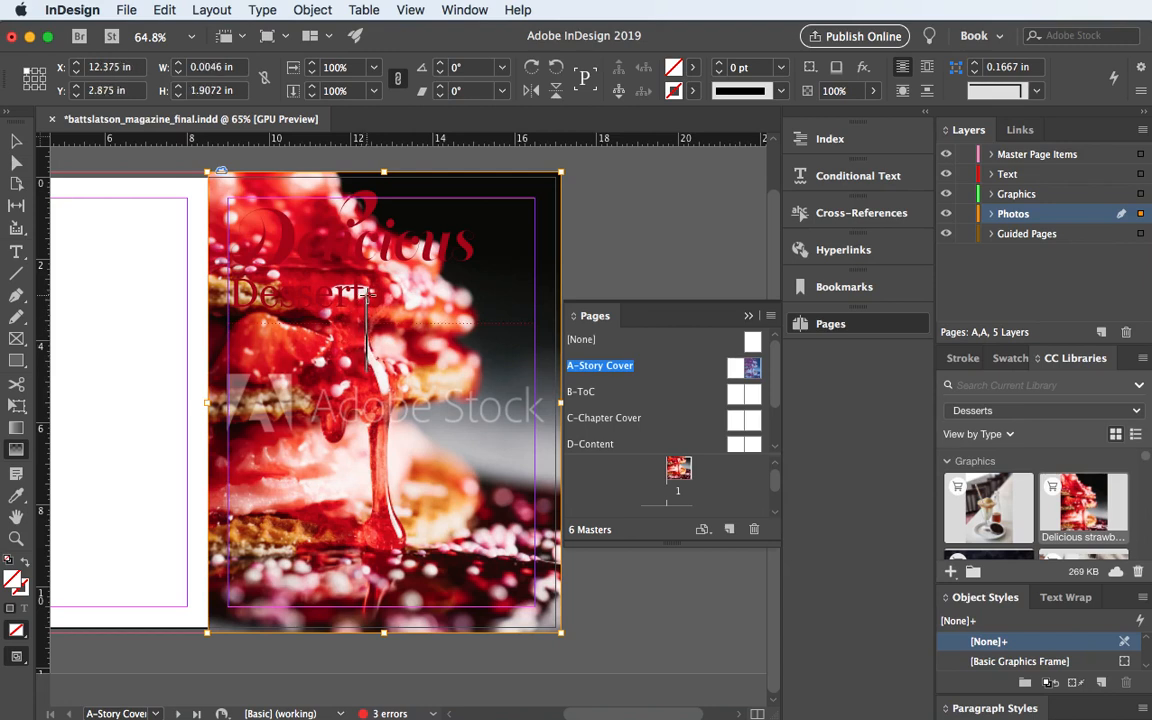
left_click_drag(368, 294, 370, 292)
left_click_drag(366, 292, 368, 292)
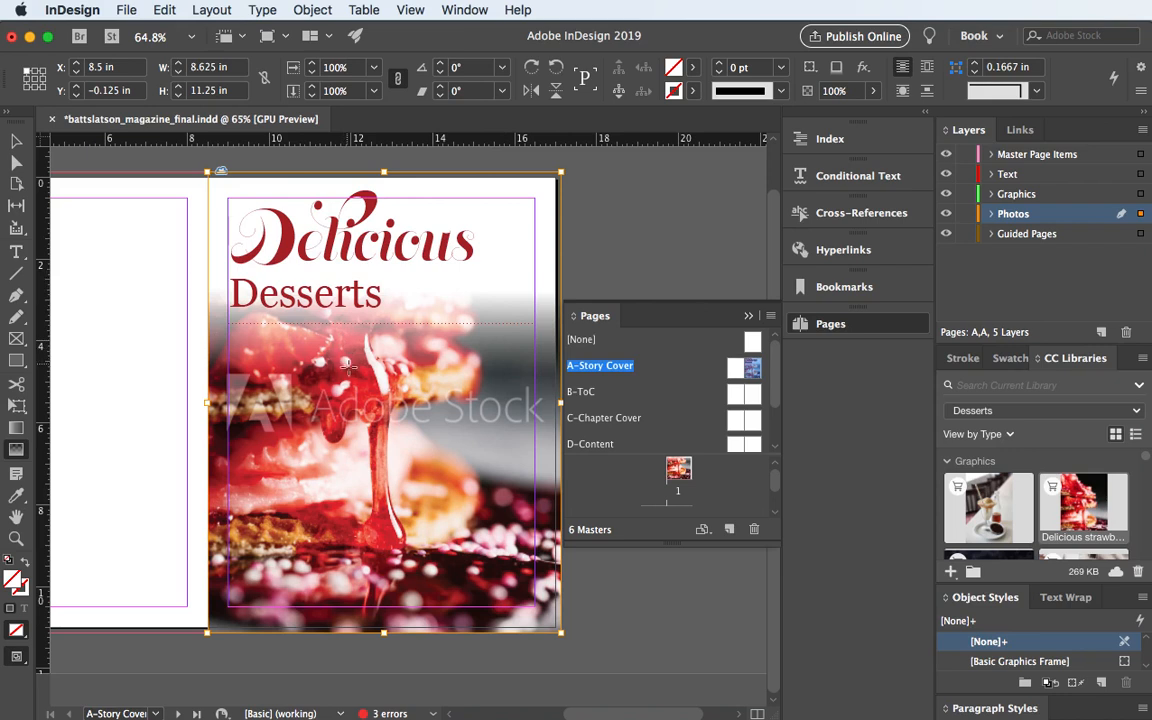
left_click(16, 143)
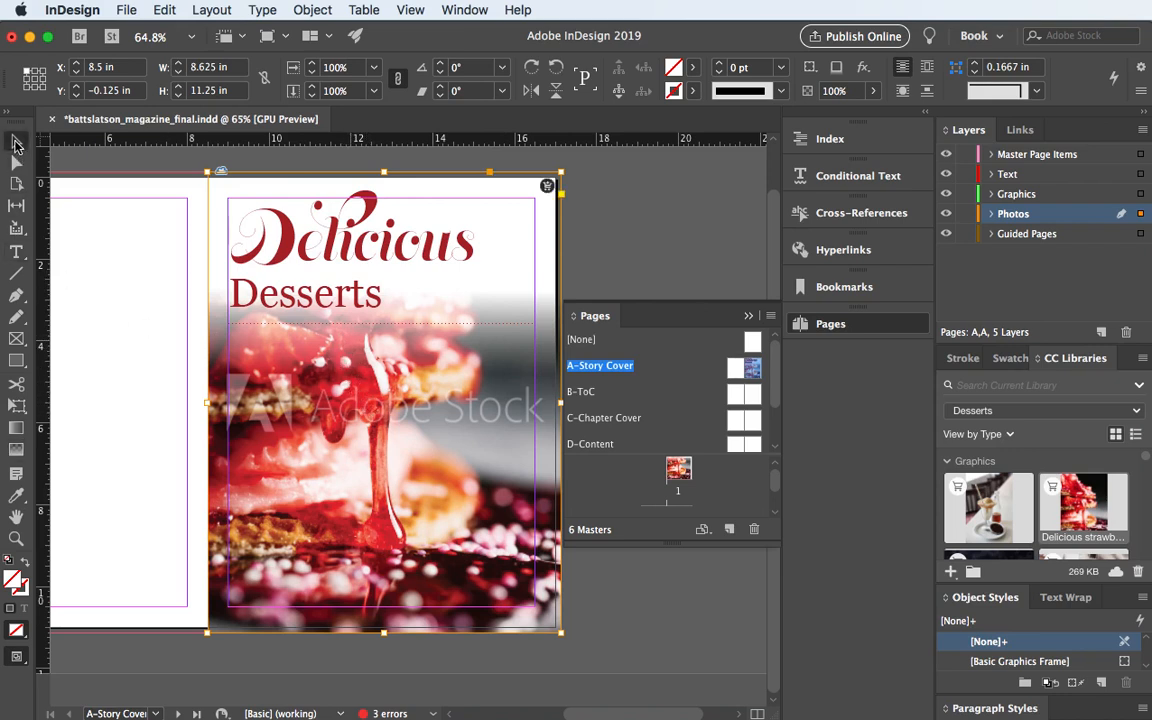
left_click(95, 250)
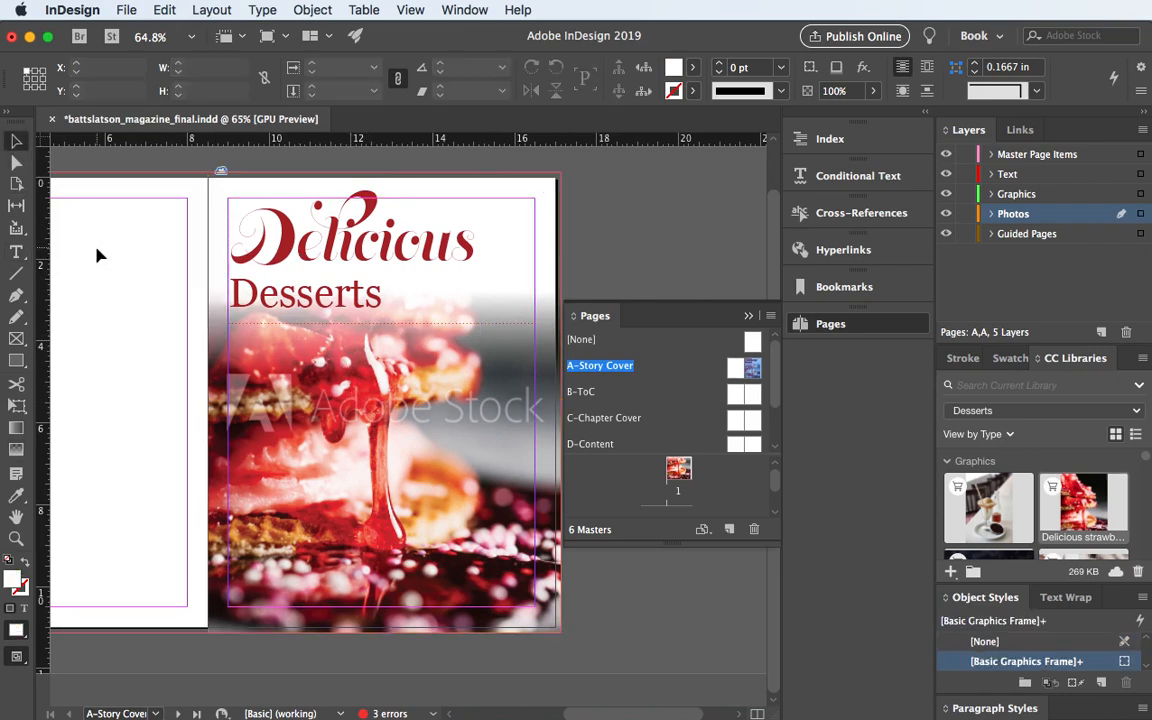
Select the title's text frame and dock the Effects panel with the collapsed panels, directly below Pages
left_click(300, 250)
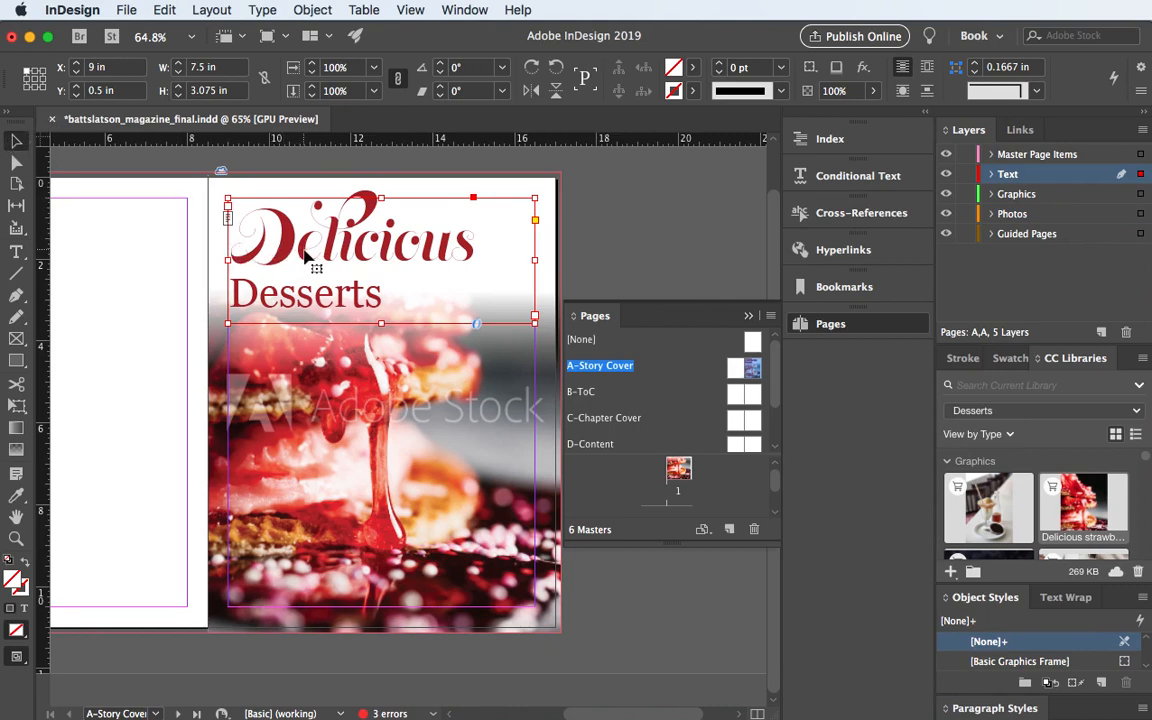
left_click(465, 10)
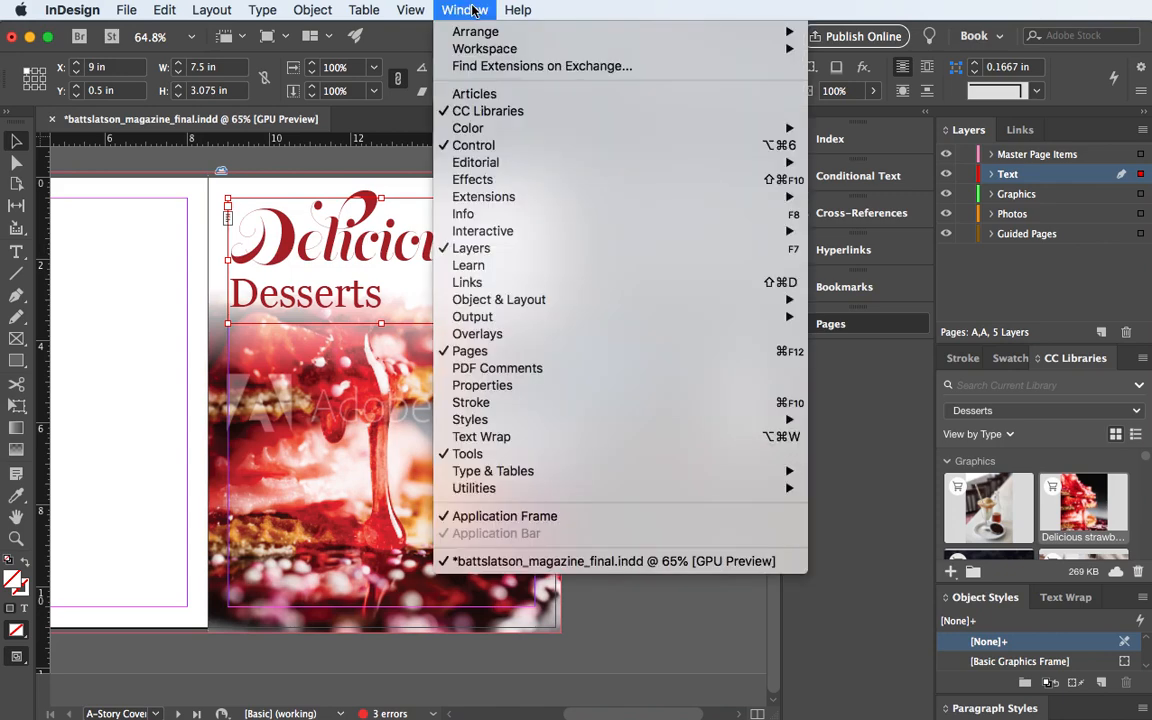
left_click(456, 182)
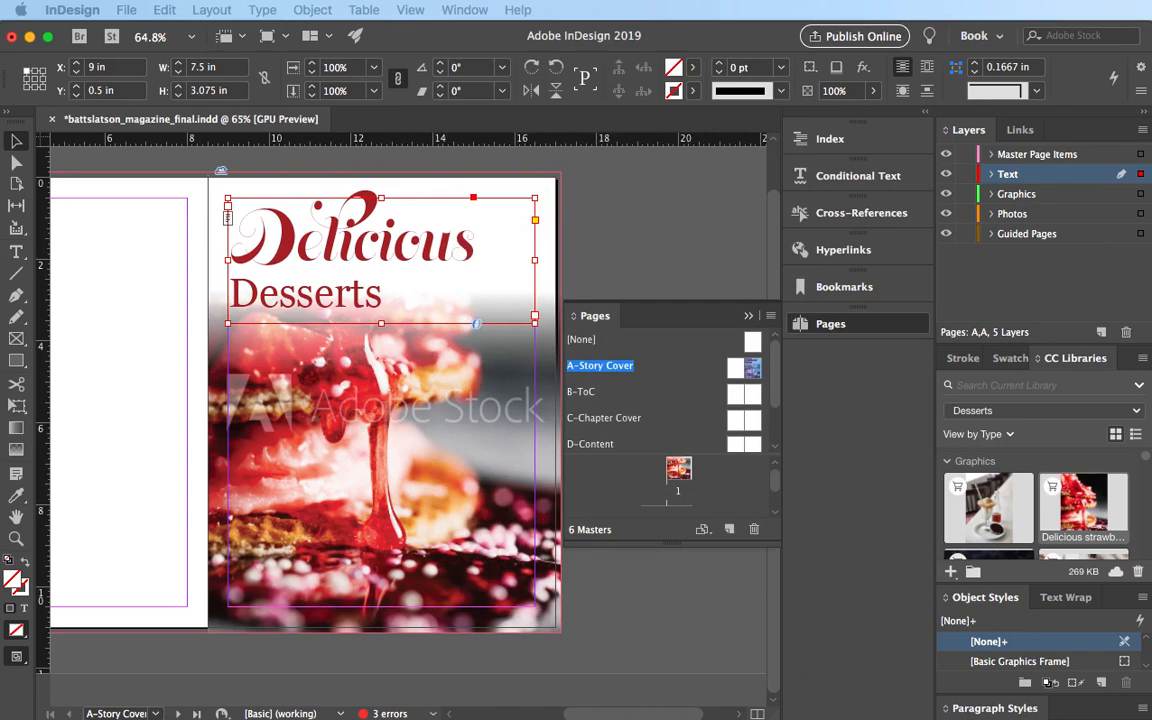
key("shift+super+F10")
left_click_drag(890, 206, 840, 362)
left_click(832, 361)
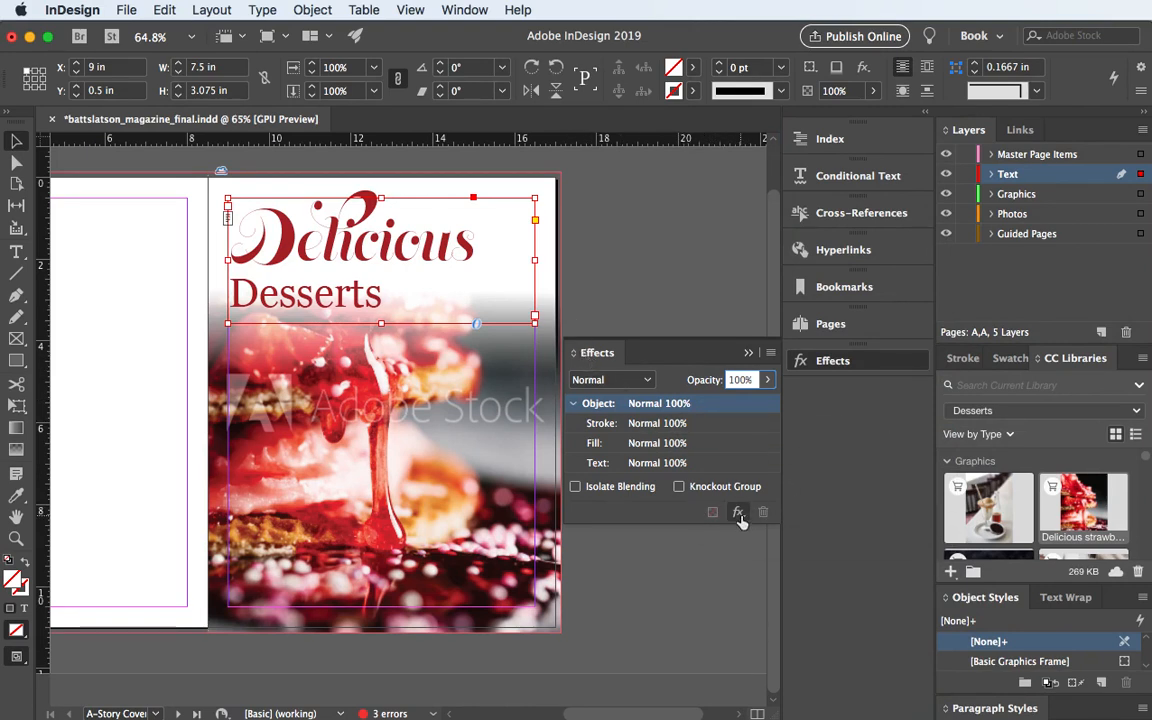
Add a Drop Shadow effect to the title's text frame and compare the title with and without it in the preview
left_click(739, 514)
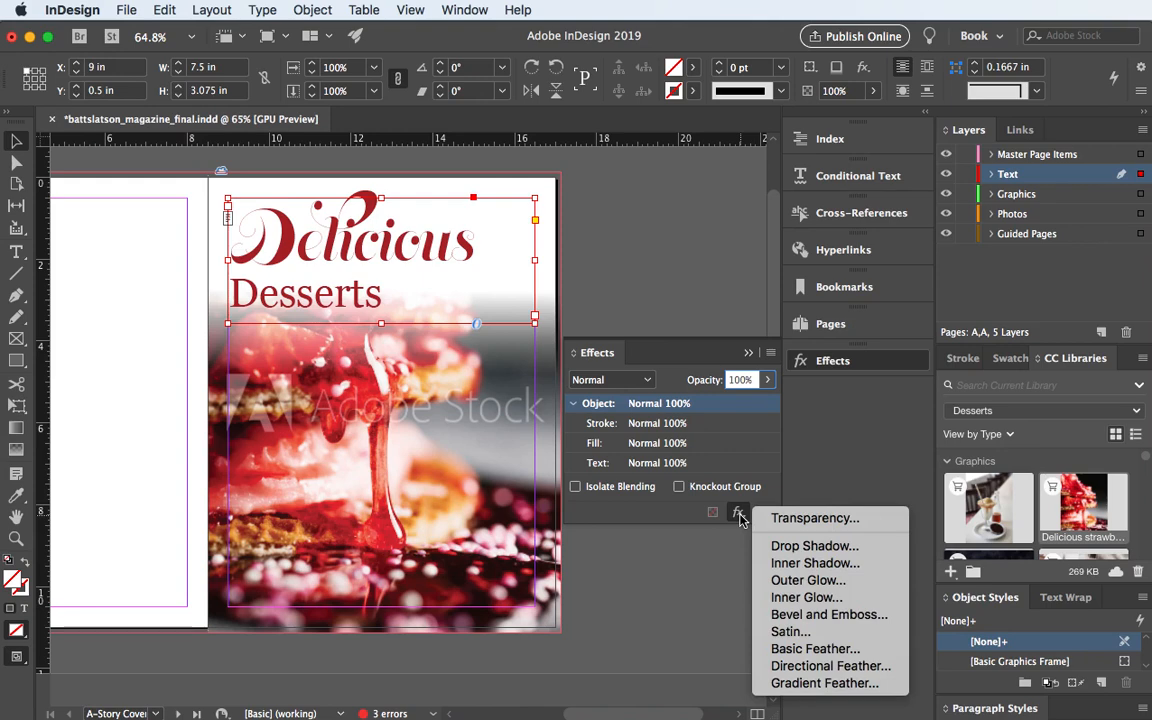
left_click(805, 546)
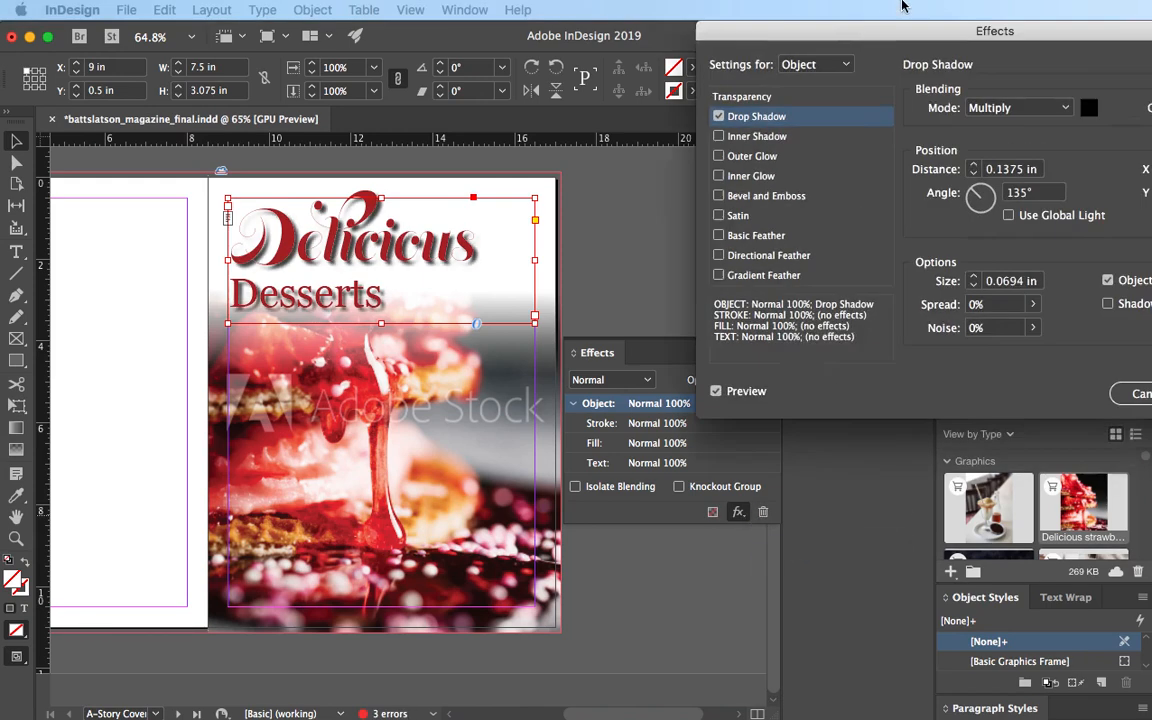
left_click_drag(847, 28, 668, 183)
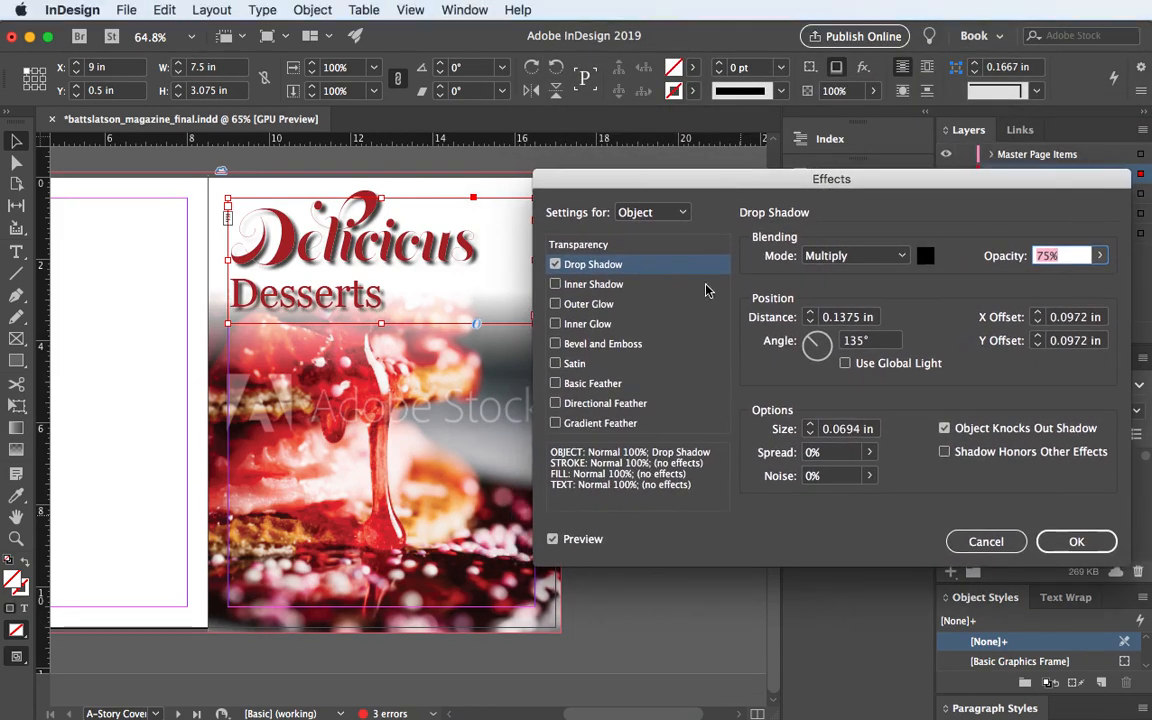
left_click(553, 540)
left_click(553, 540)
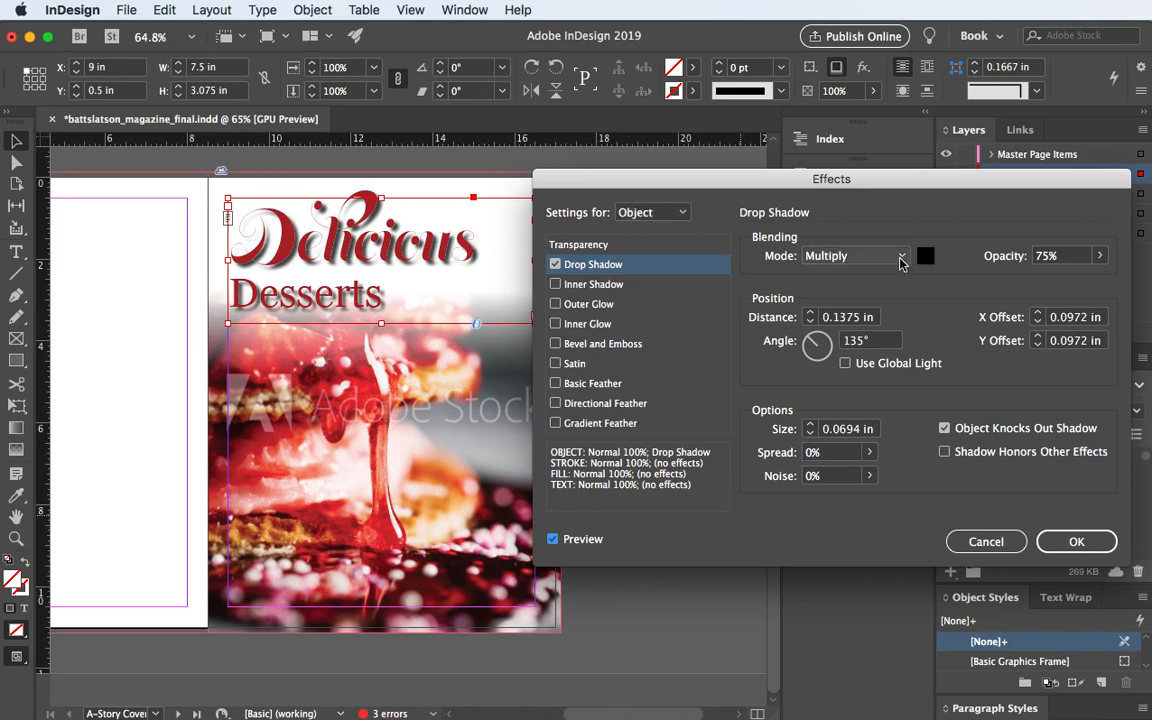
Set the title's drop shadow to Normal blending mode with 100% opacity
left_click(900, 256)
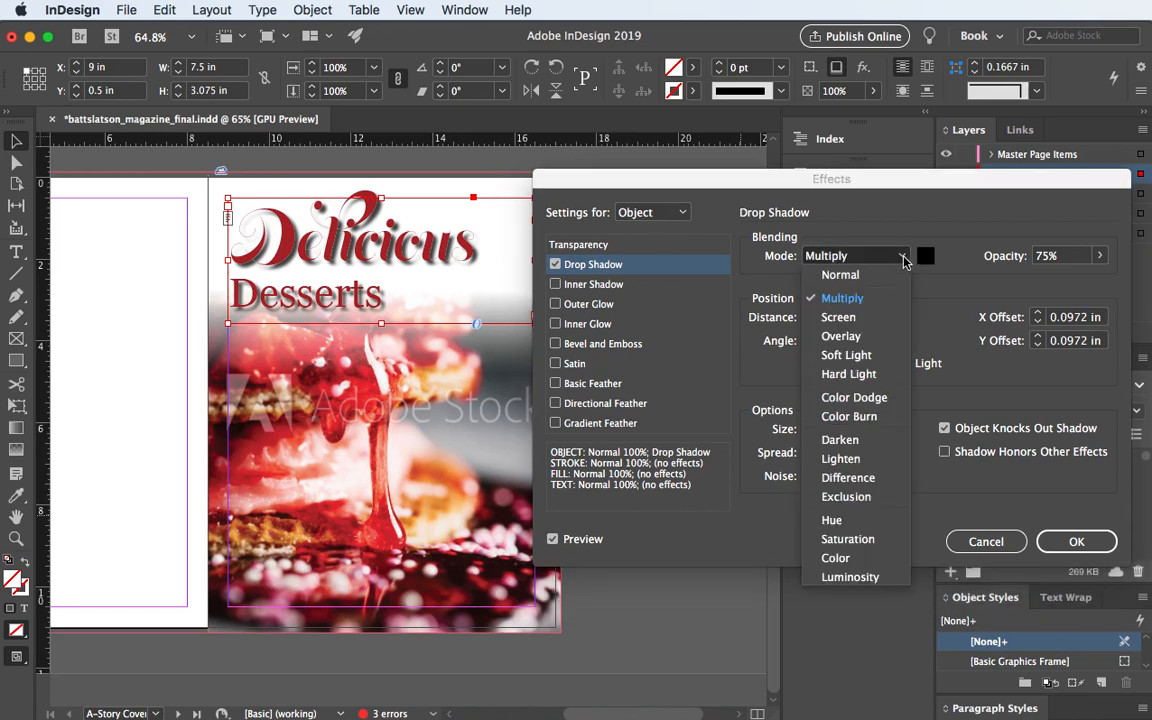
left_click(869, 276)
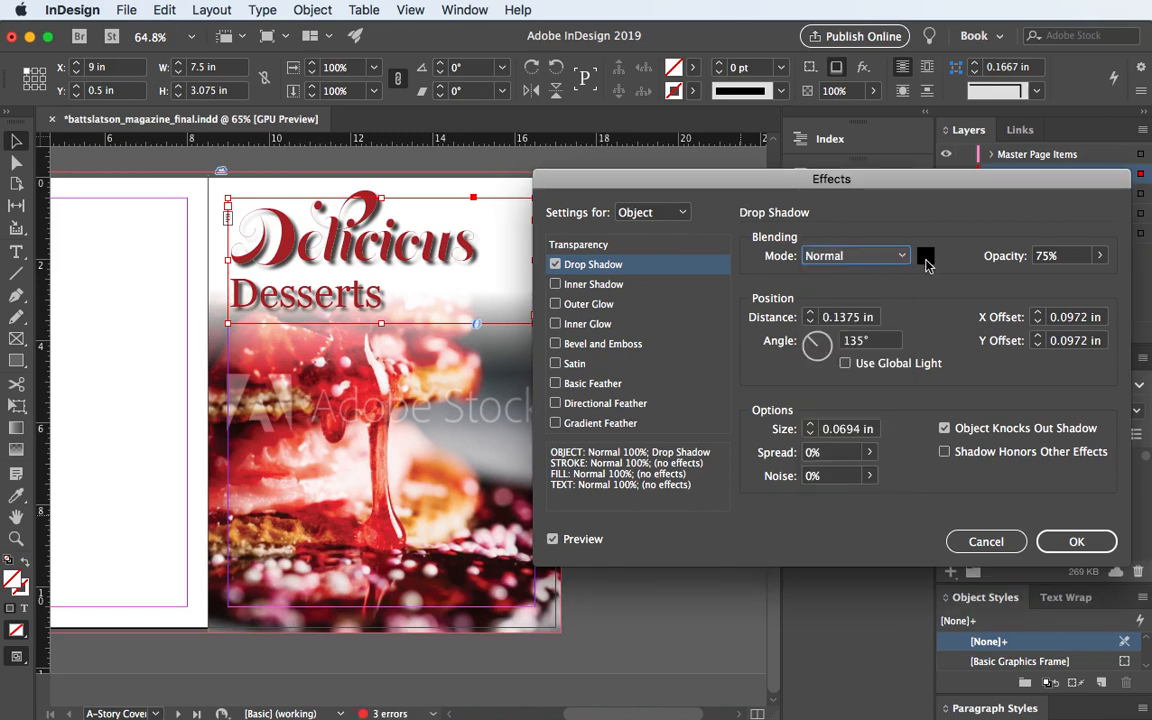
left_click(993, 257)
type("100")
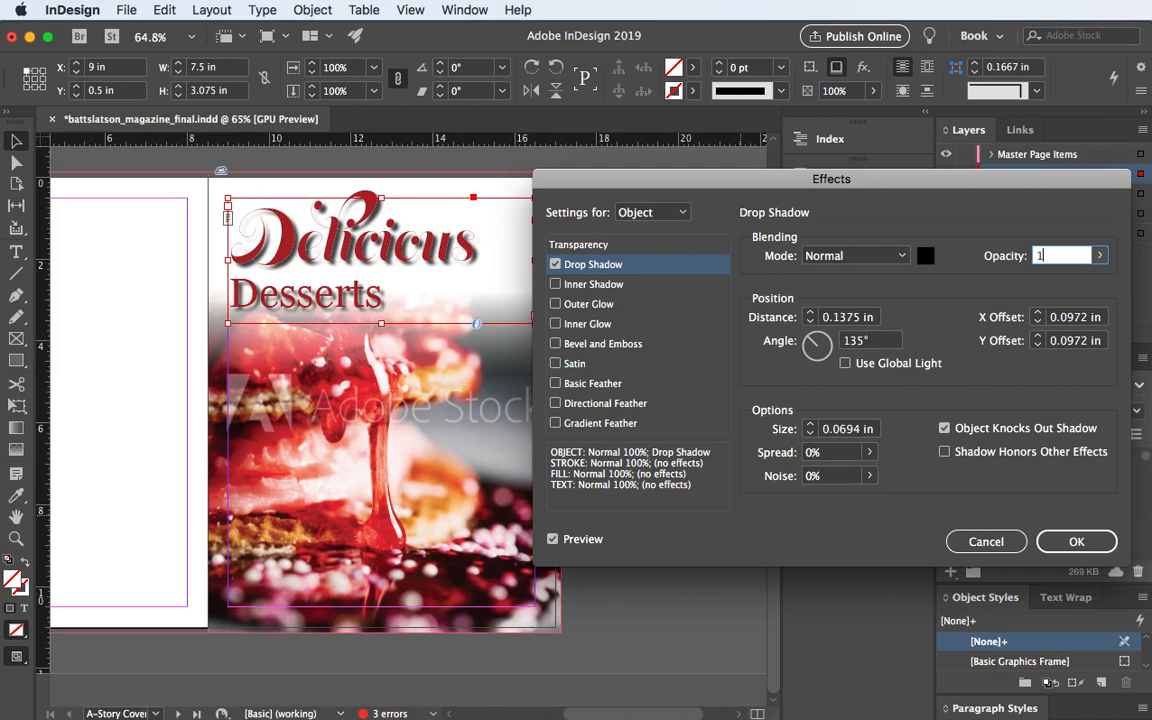
Set the drop shadow's X and Y offsets to 0.0625 in and its size to 0 in for a hard edge
left_click(858, 320)
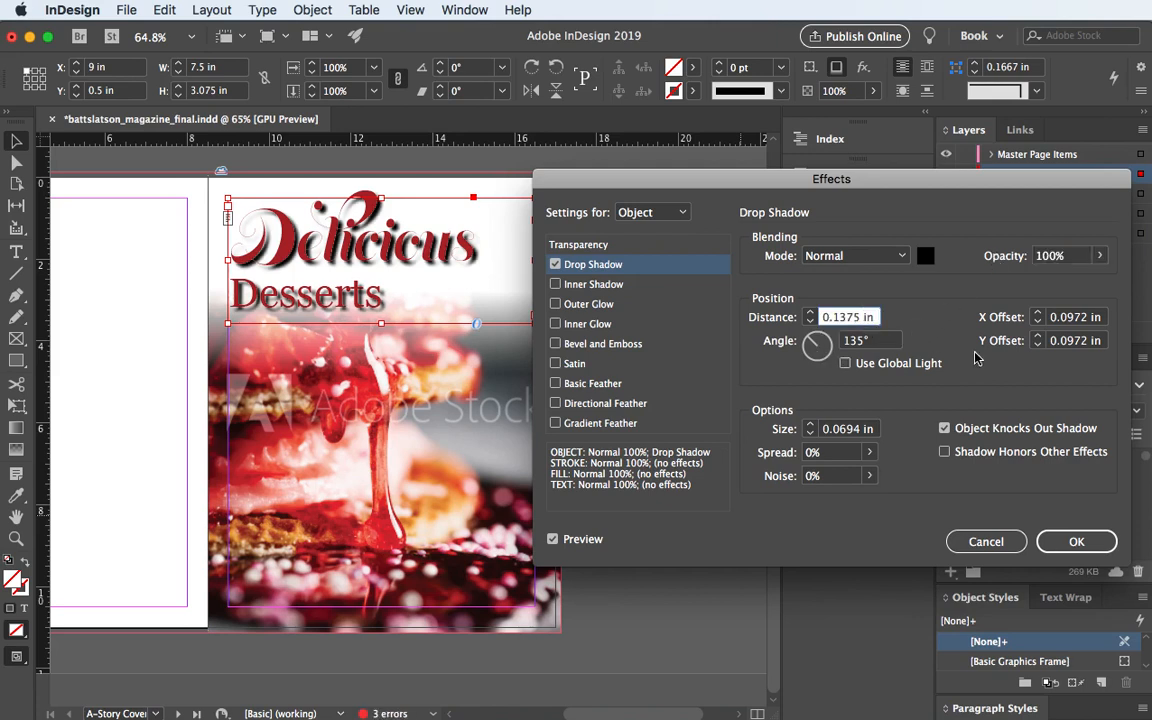
left_click(1037, 322)
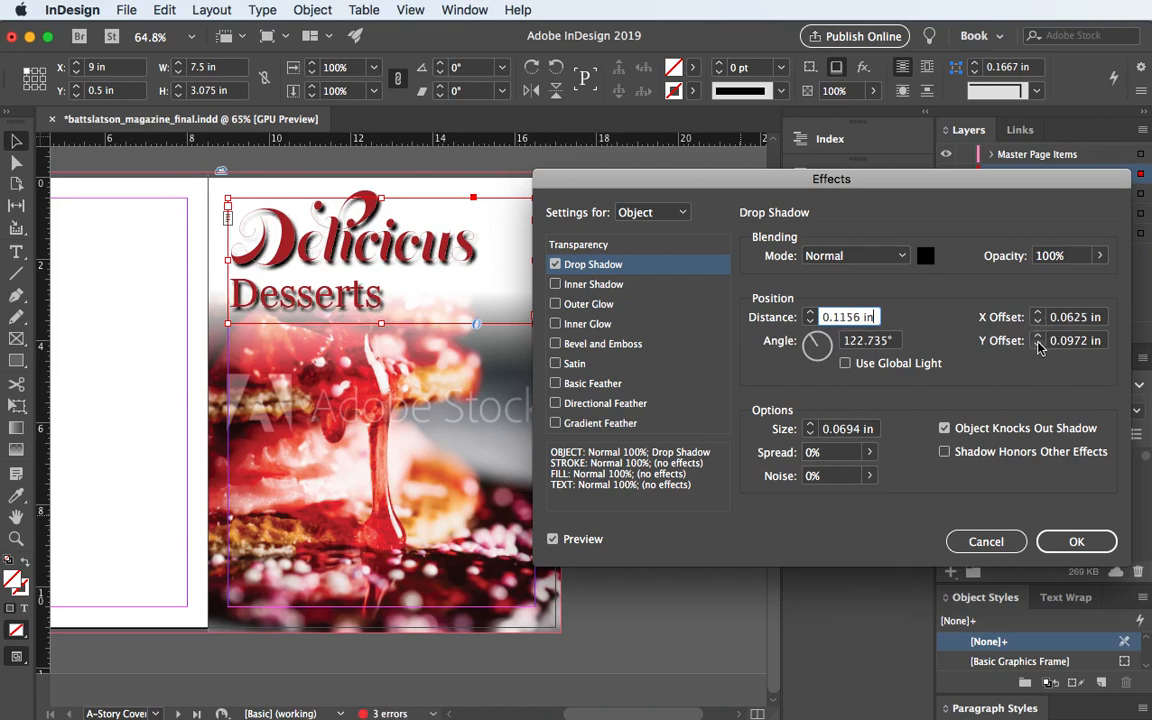
left_click(1037, 345)
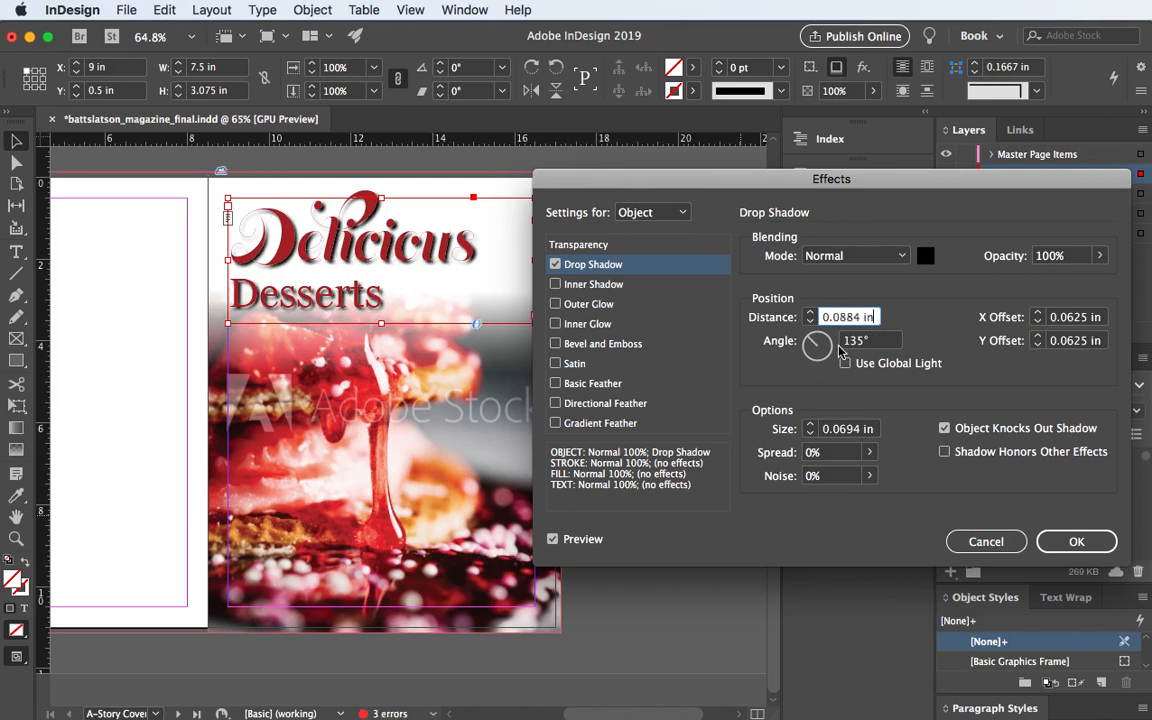
left_click(810, 433)
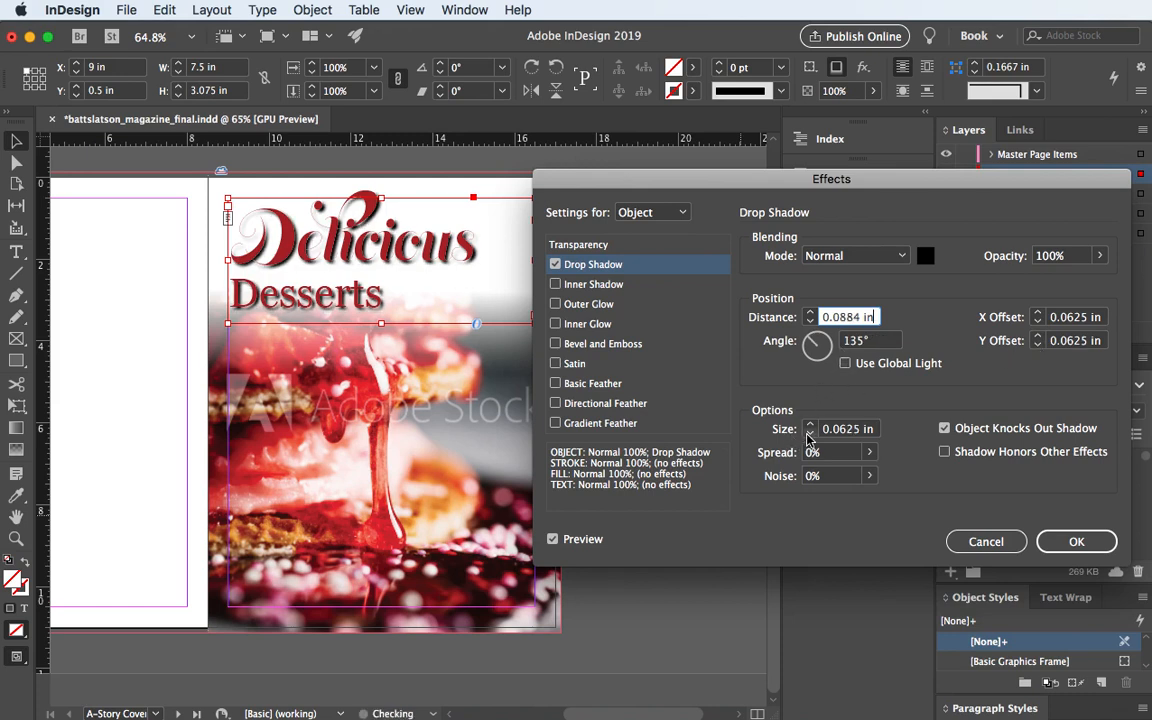
left_click(810, 433)
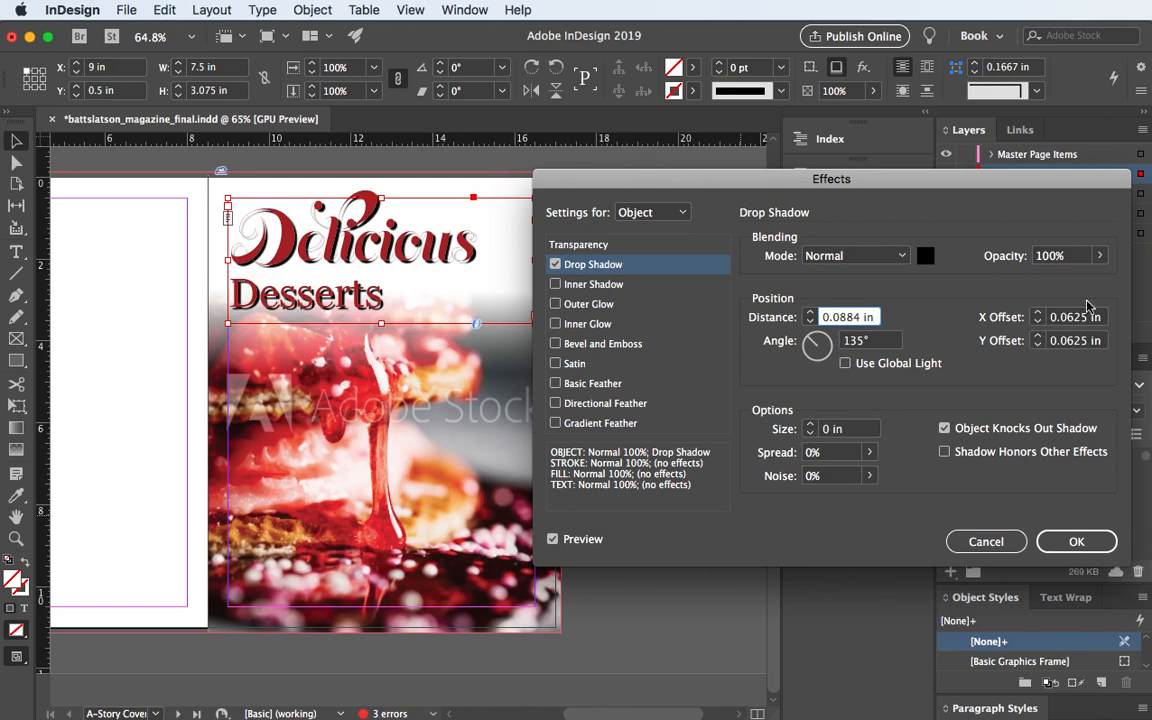
left_click(1039, 322)
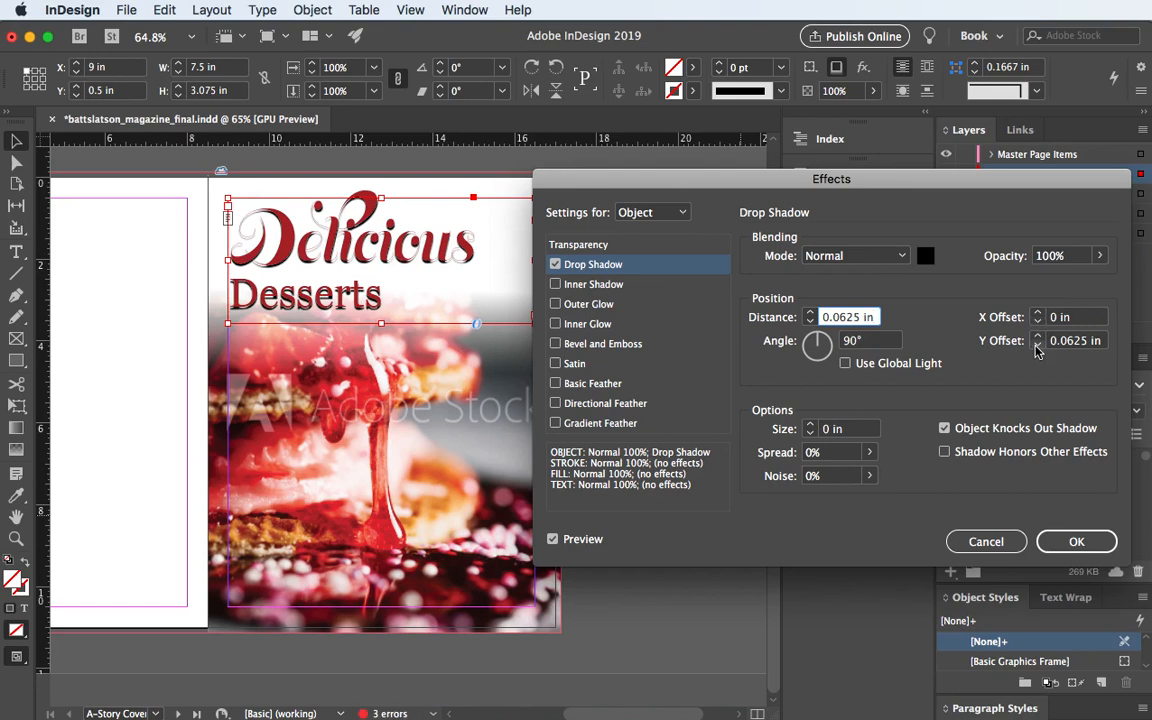
left_click(1038, 312)
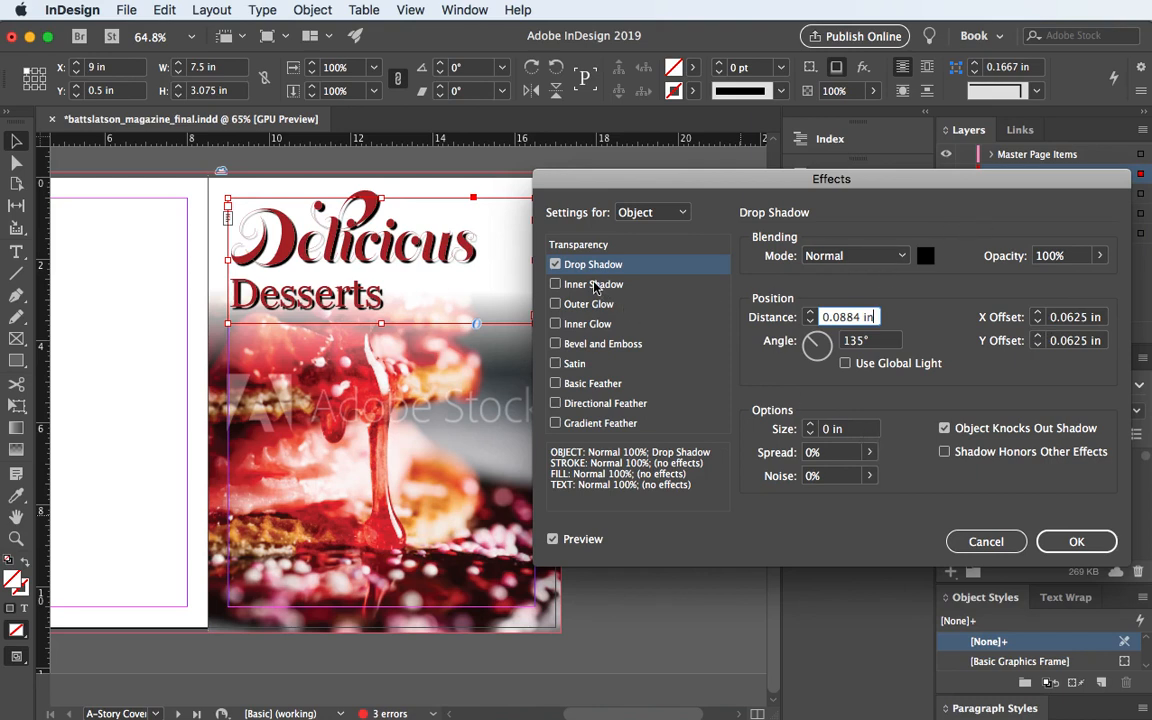
Try the [Paper] swatch as the drop shadow's color and return it to [Black]
left_click(925, 257)
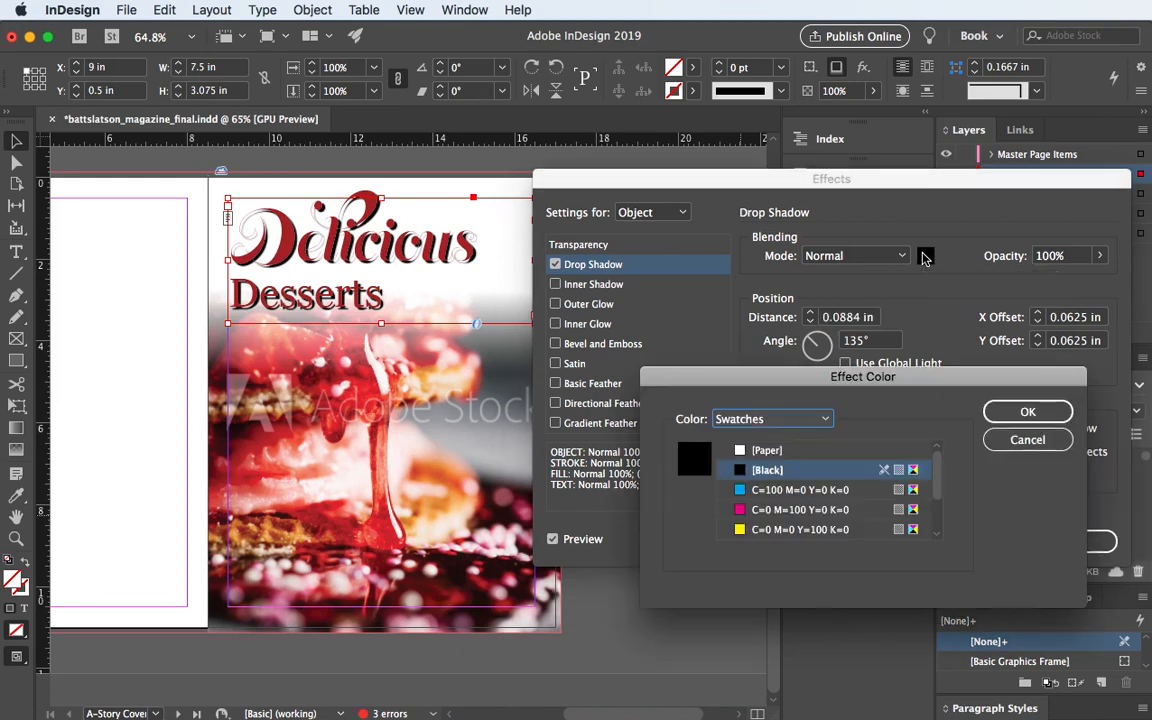
left_click(739, 452)
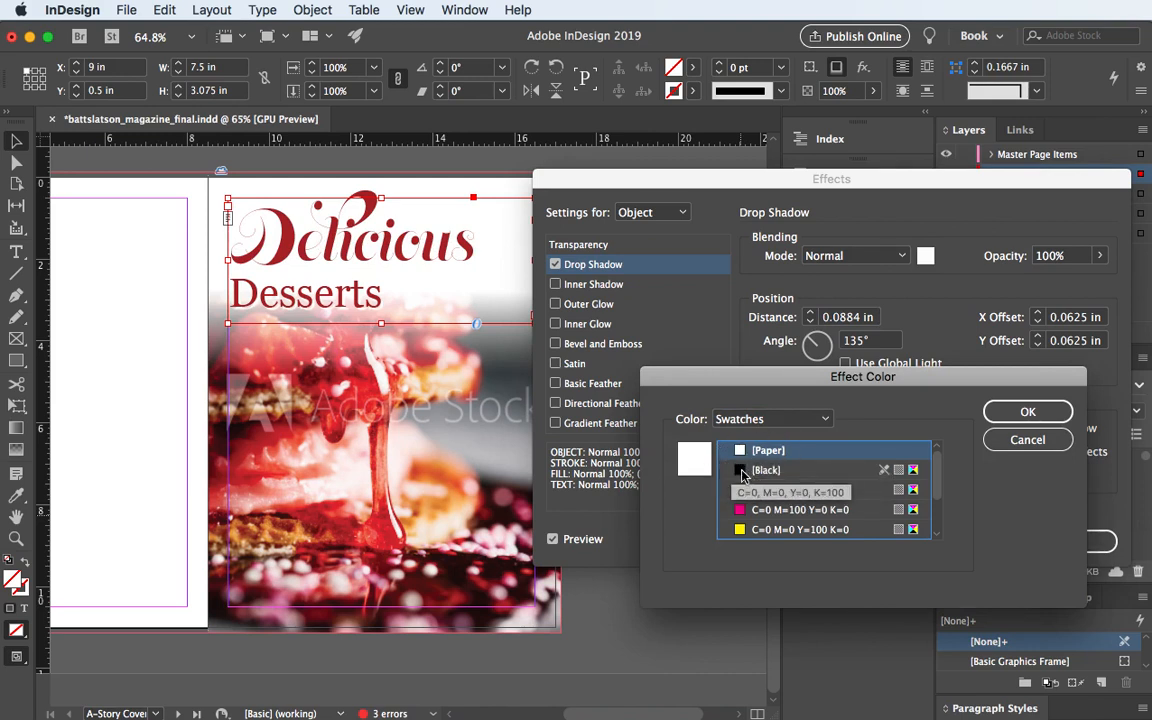
left_click(742, 472)
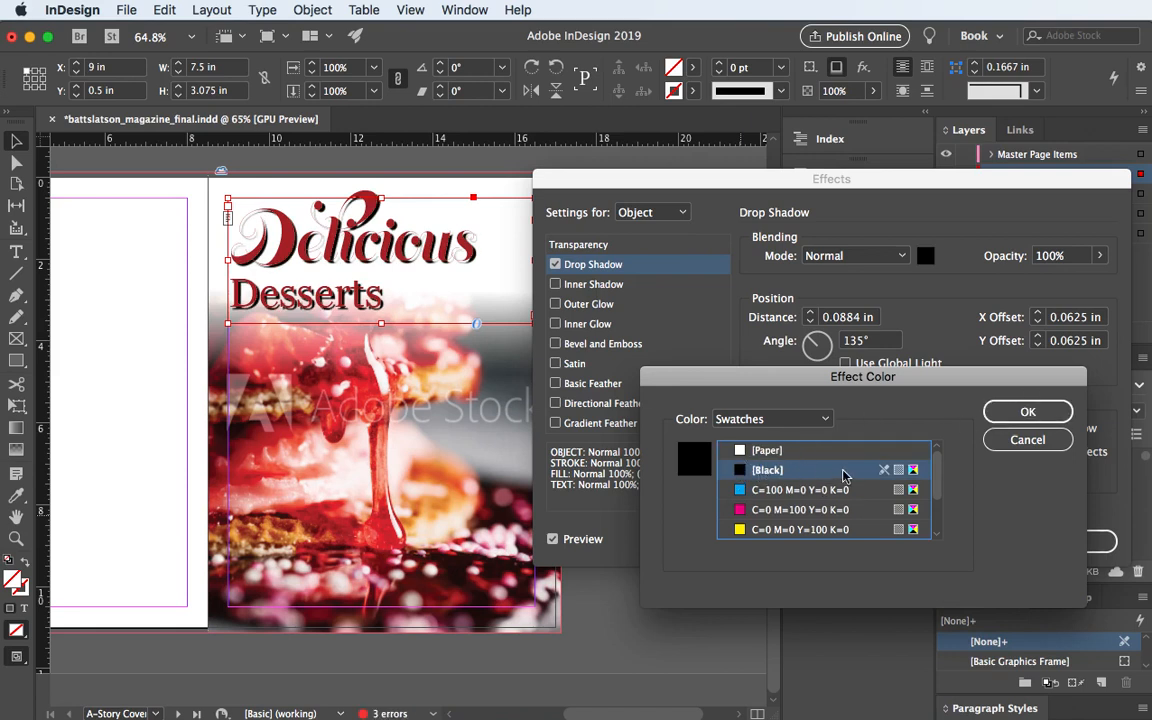
left_click(1027, 411)
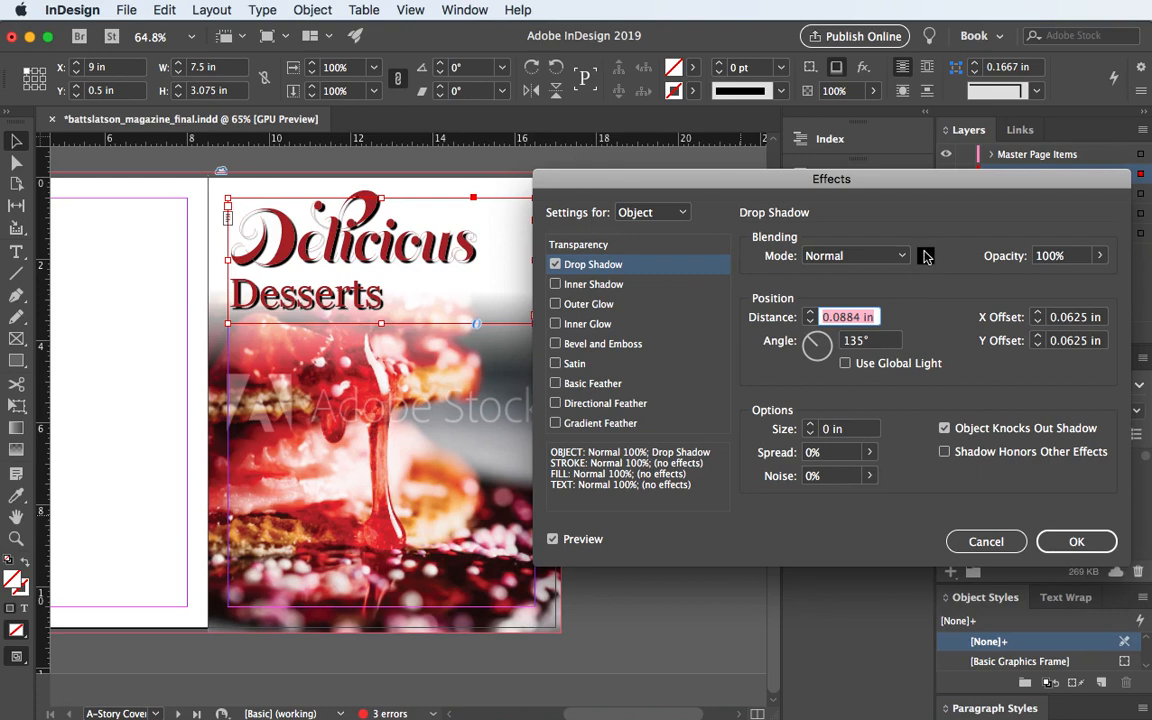
Define the drop shadow's color in CMYK as a light gray with 20% black and 0% cyan, magenta and yellow
left_click(925, 256)
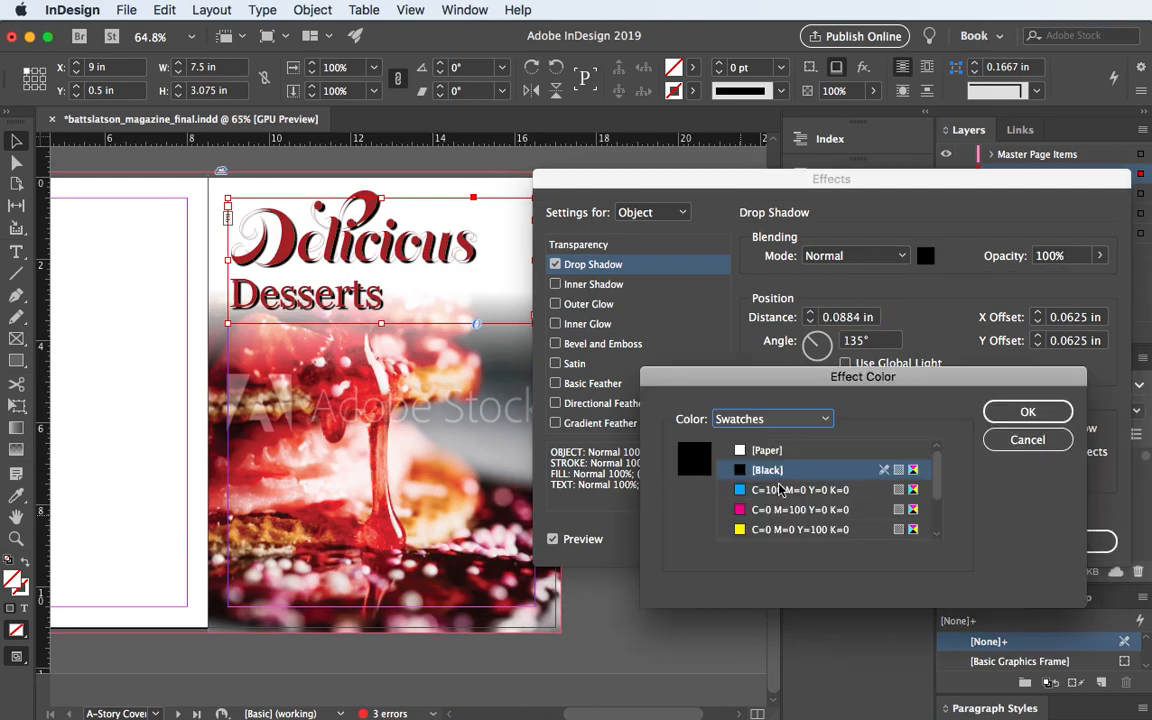
scroll(760, 500, "down", 2)
scroll(752, 513, "up", 2)
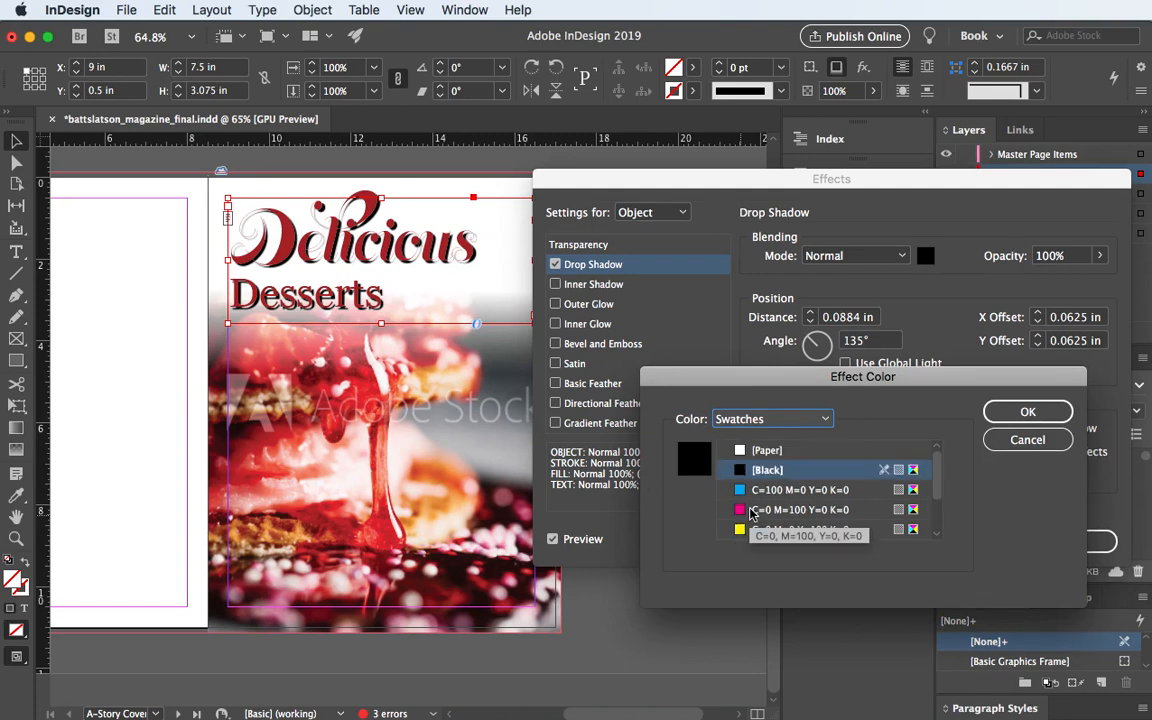
left_click(748, 419)
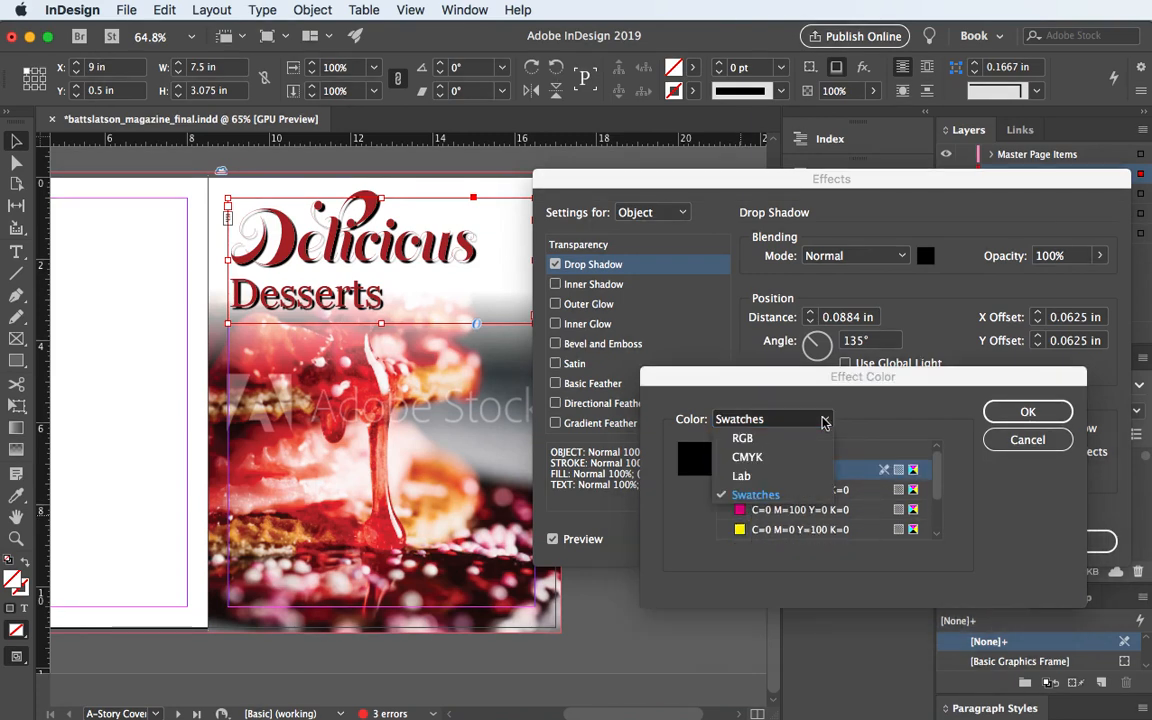
left_click(748, 457)
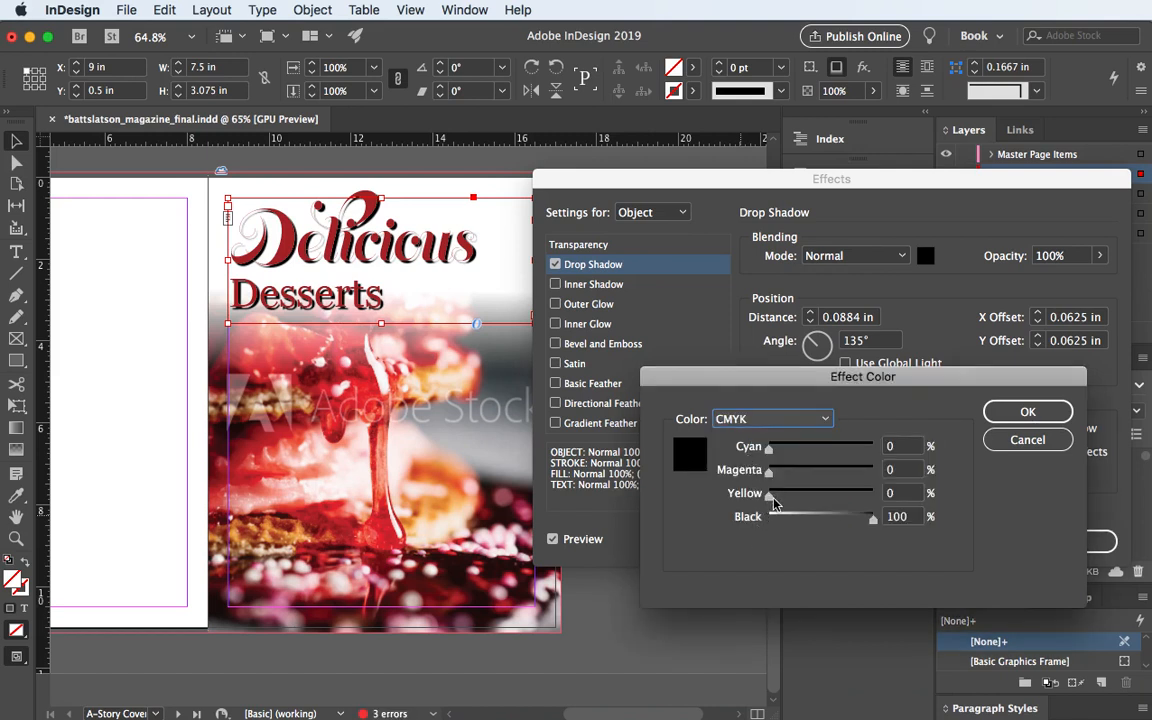
left_click_drag(872, 520, 788, 522)
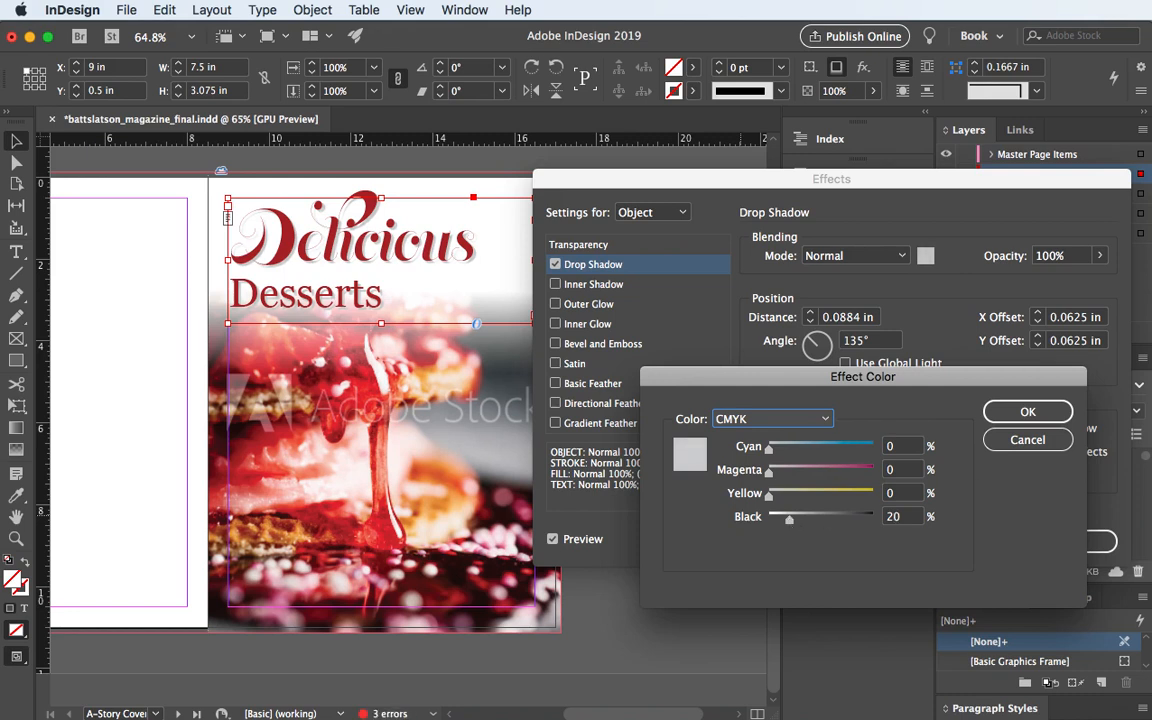
left_click(1027, 411)
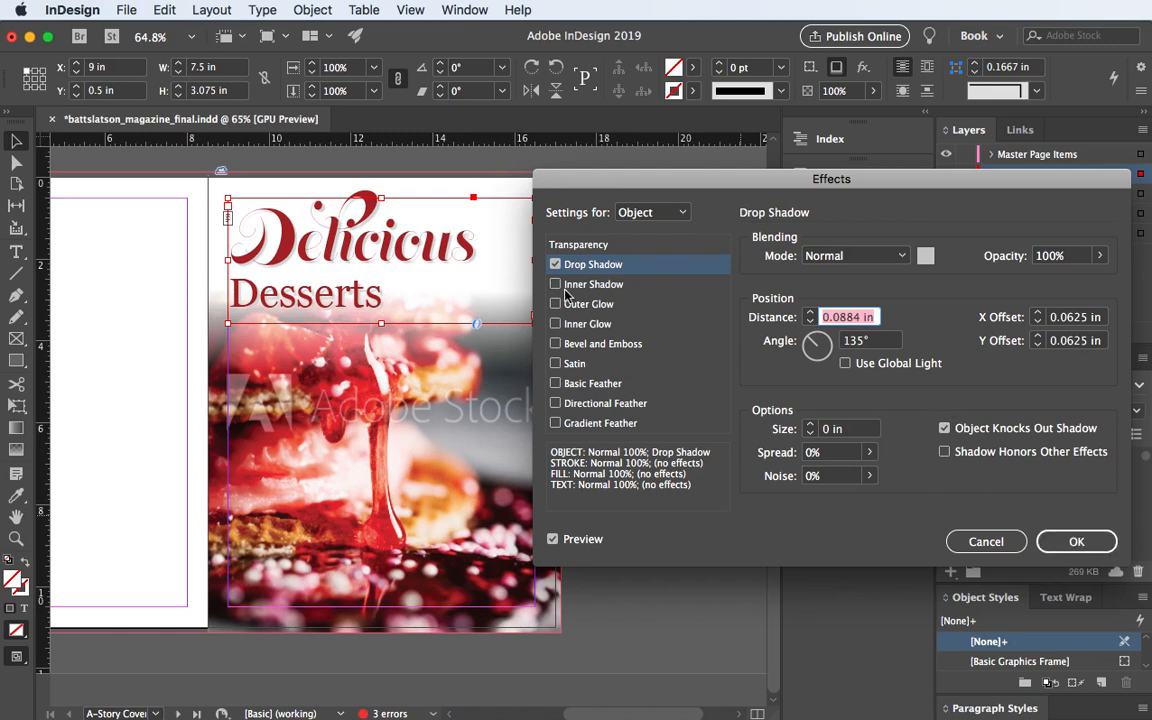
Try Bevel and Emboss, Inner Glow, Outer Glow and Inner Shadow in turn on the title, switching each off again
left_click(556, 344)
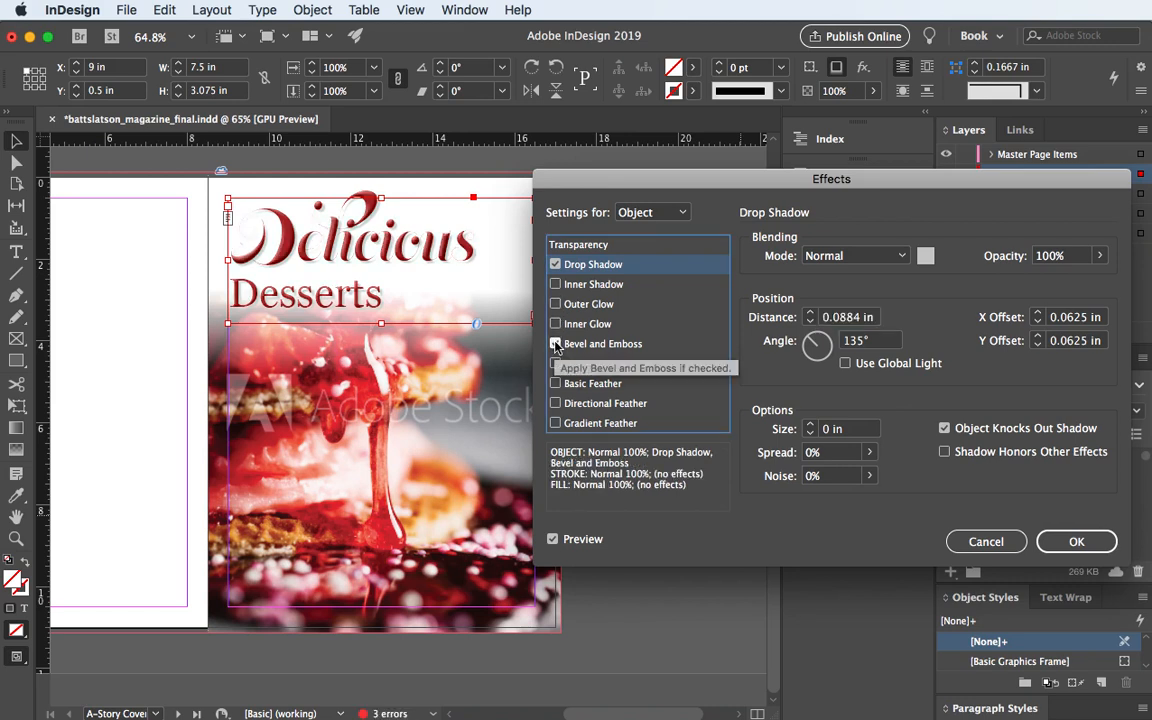
left_click(556, 344)
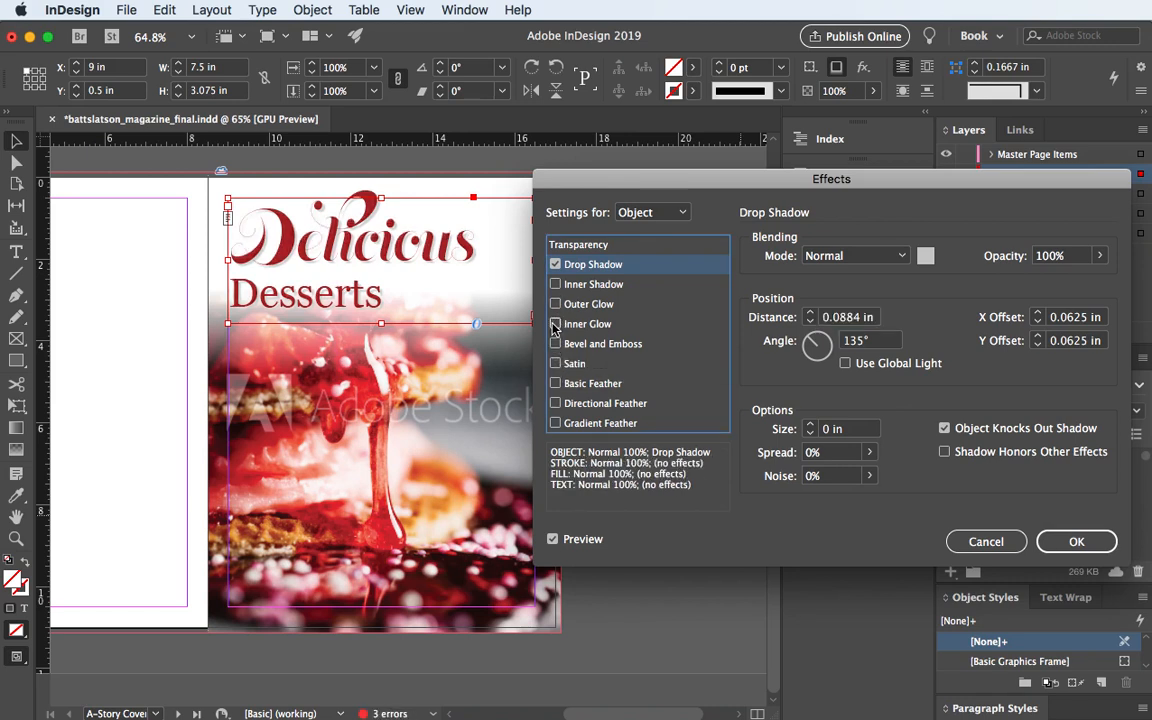
left_click(555, 324)
left_click(555, 324)
left_click(555, 304)
left_click(555, 304)
left_click(555, 284)
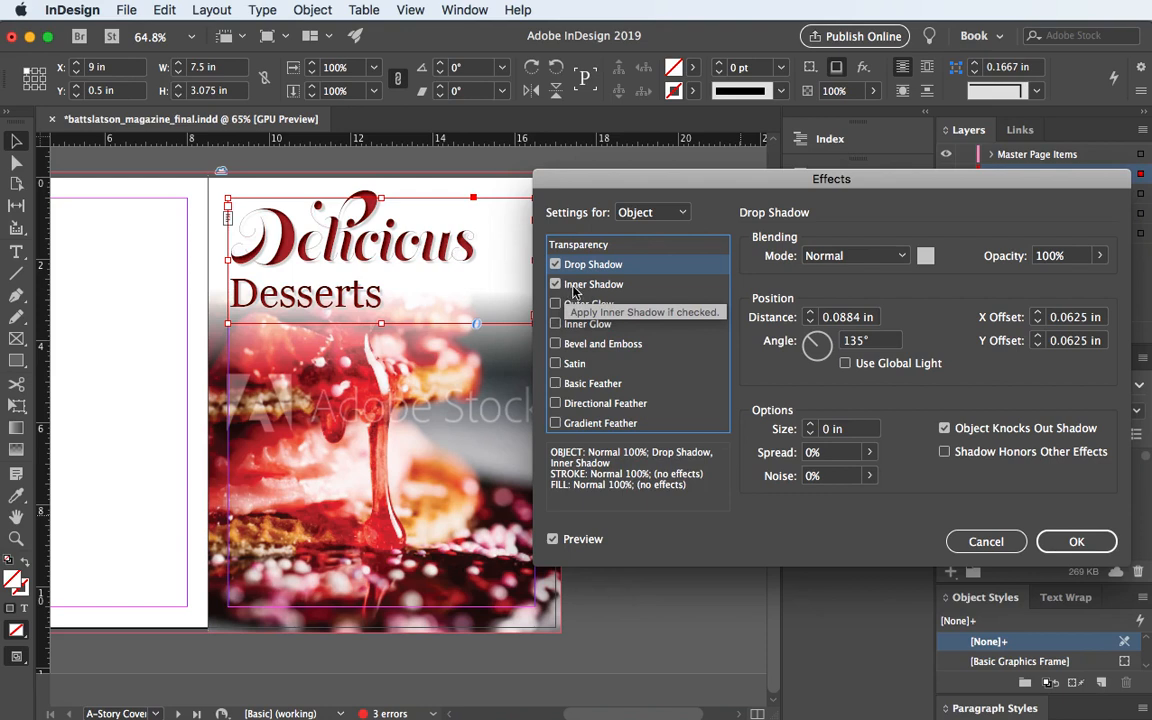
left_click(576, 286)
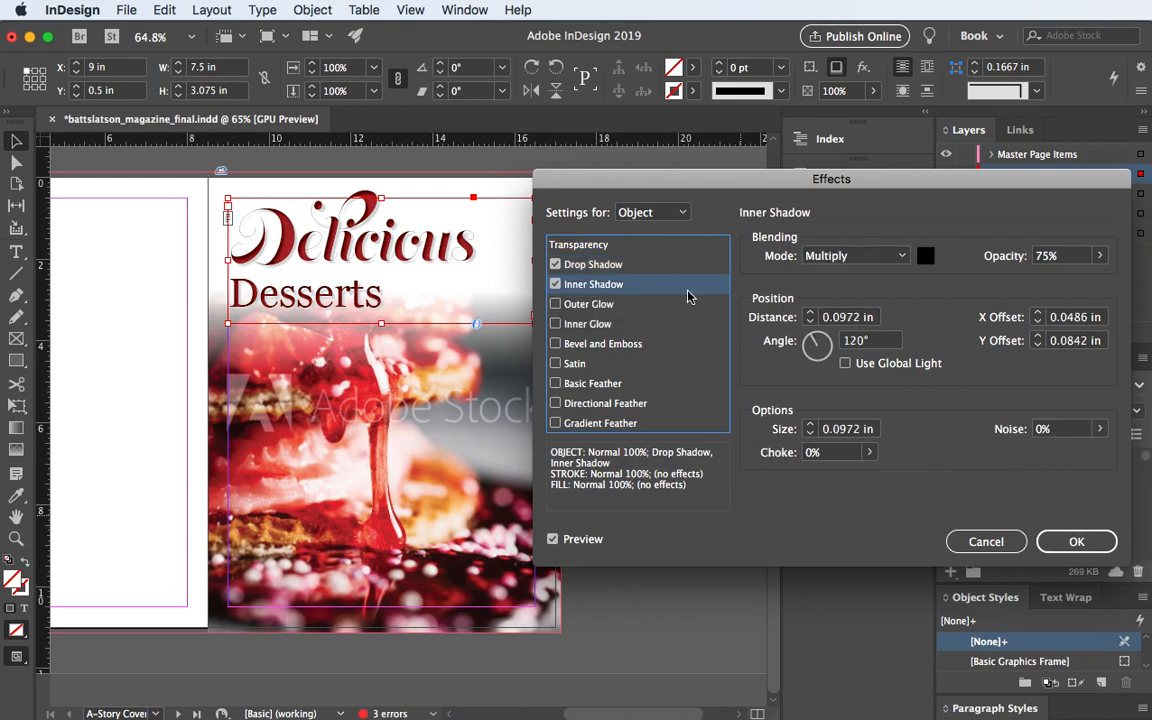
left_click(555, 285)
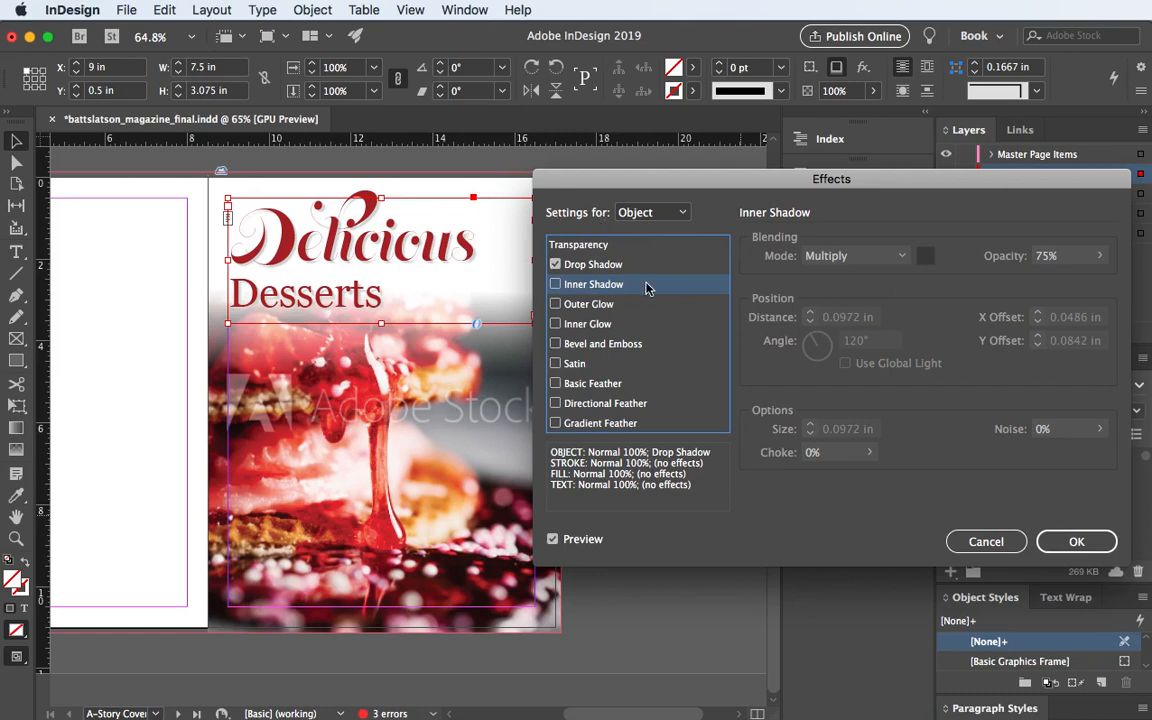
Apply the effect settings to the title frame with only Drop Shadow enabled
left_click(1059, 545)
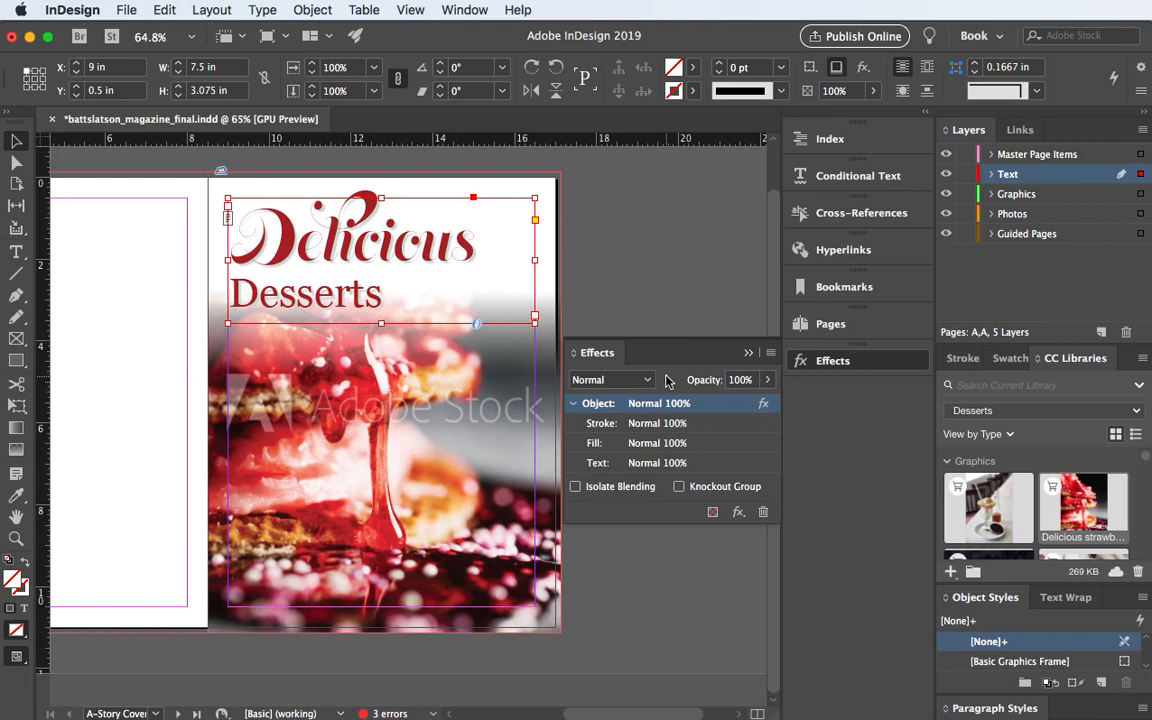
Try the Overlay blending mode on the title frame, keeping its opacity at 100%
left_click(770, 385)
mouse_move(769, 404)
left_mouse_down()
mouse_move(742, 404)
mouse_move(769, 403)
left_mouse_up()
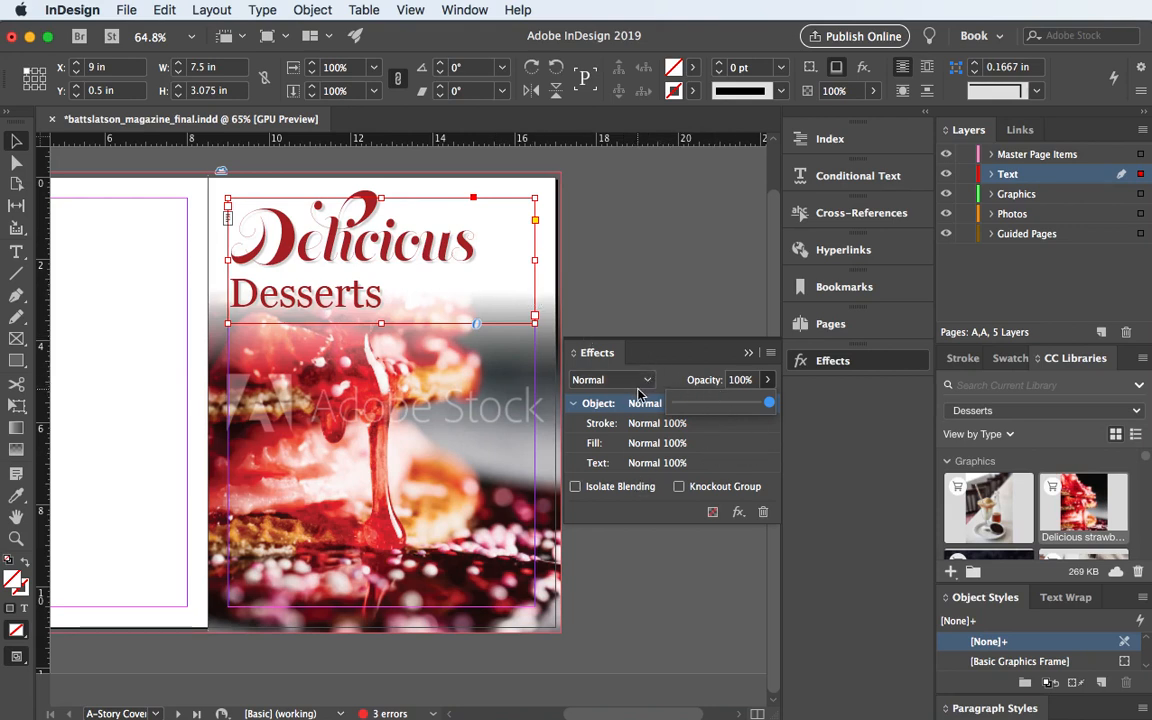
left_click(740, 380)
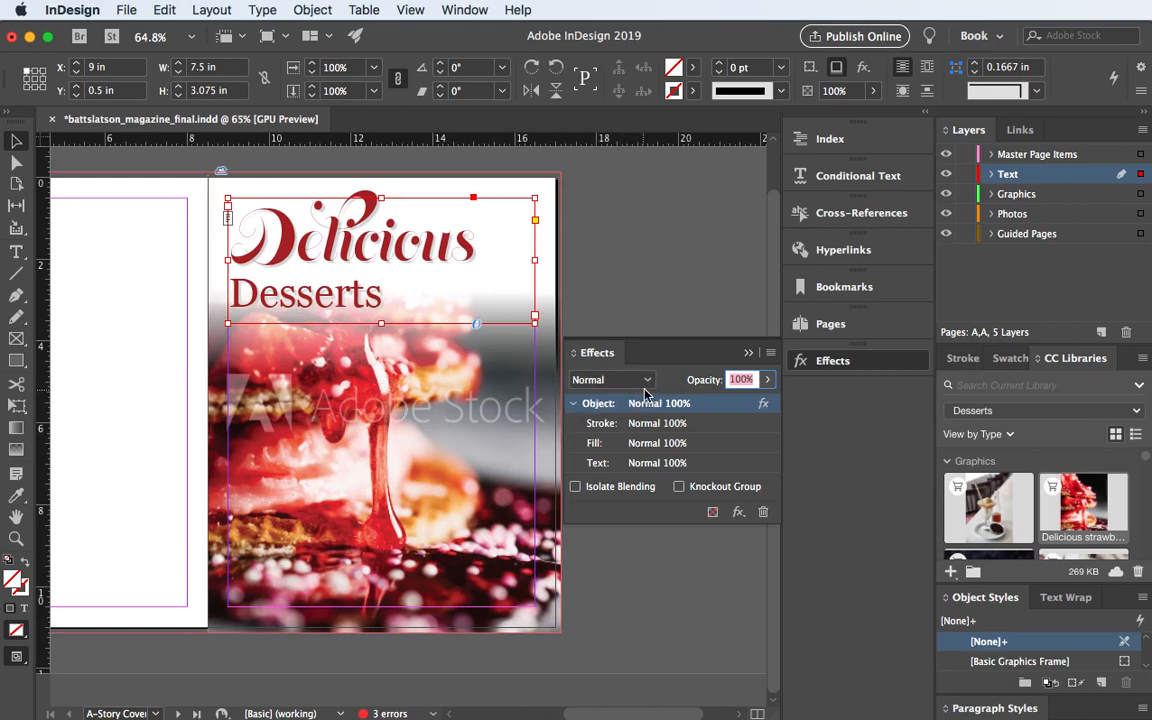
left_click(646, 381)
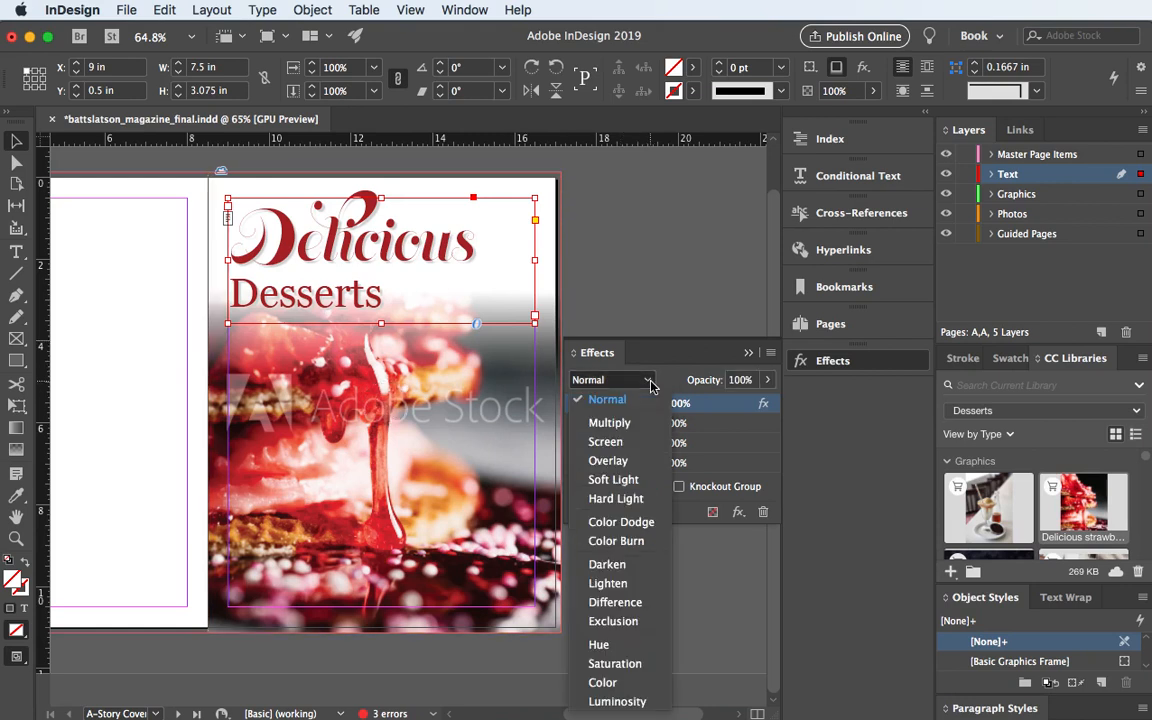
left_click(609, 460)
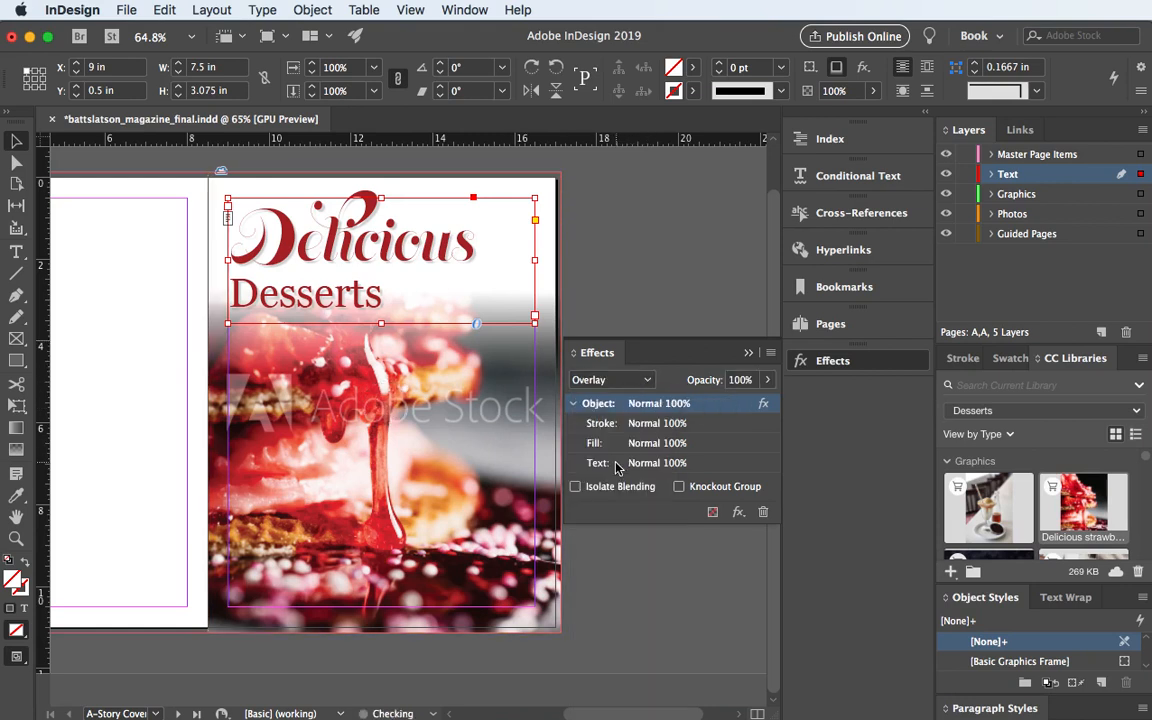
left_click(646, 384)
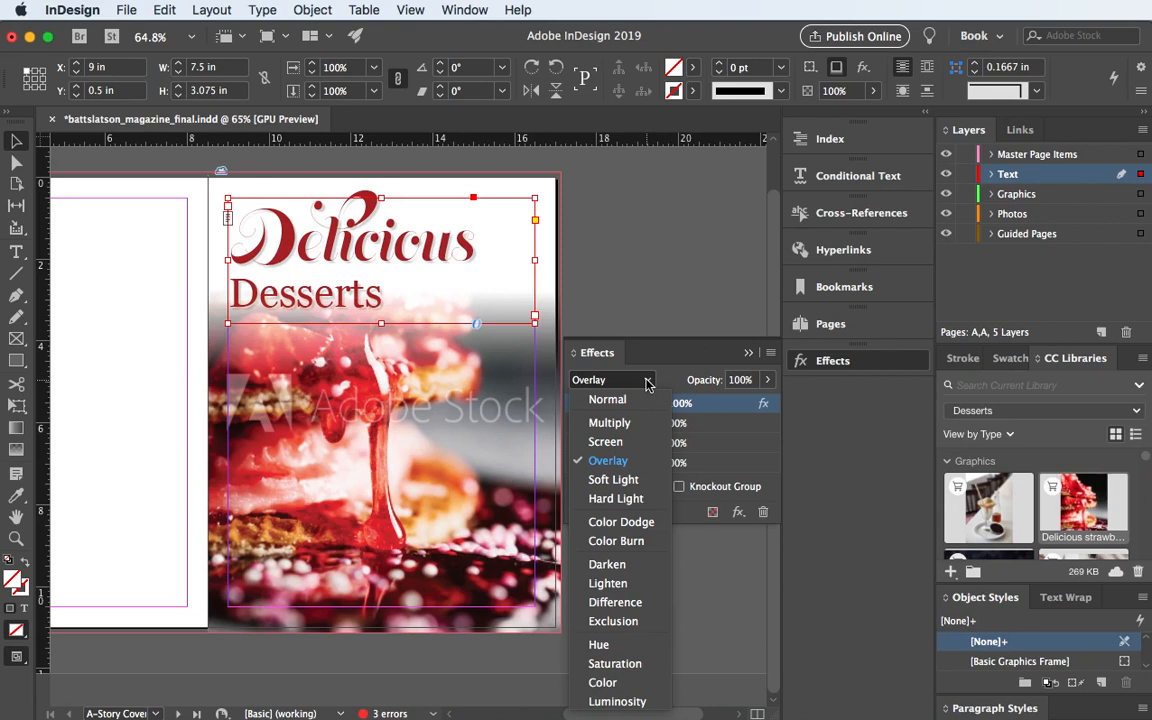
left_click(665, 376)
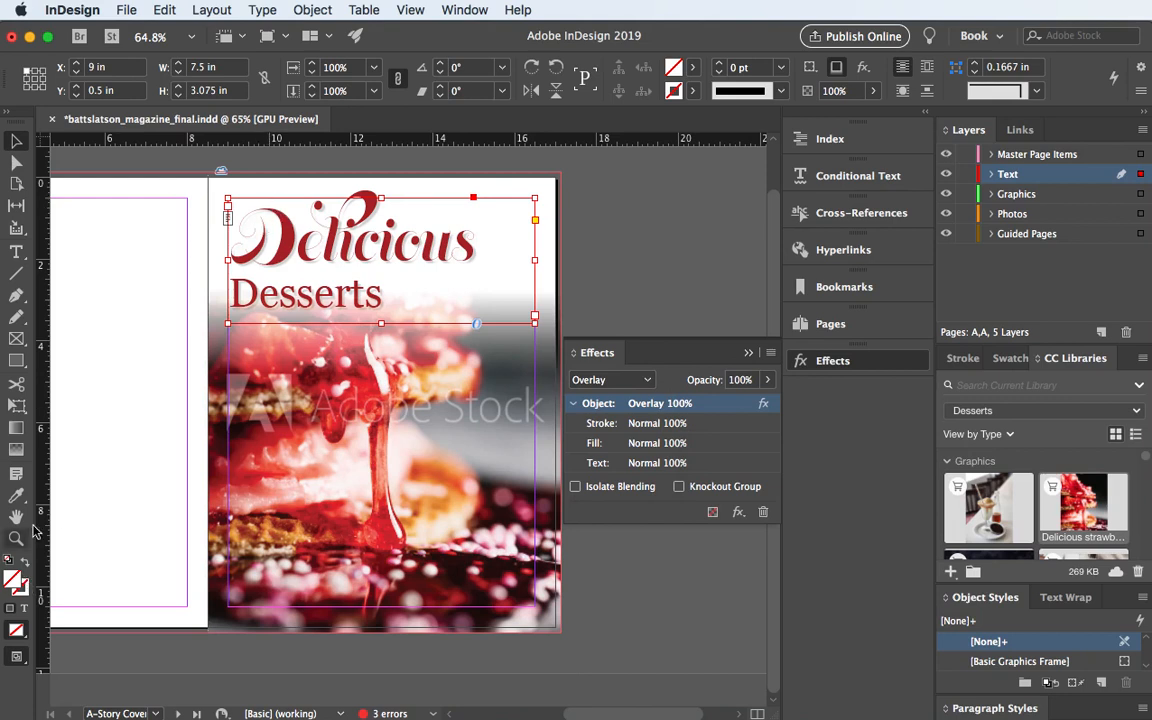
Fill the title frame with the green swatch C=75 M=5 Y=100 K=0
left_click(696, 68)
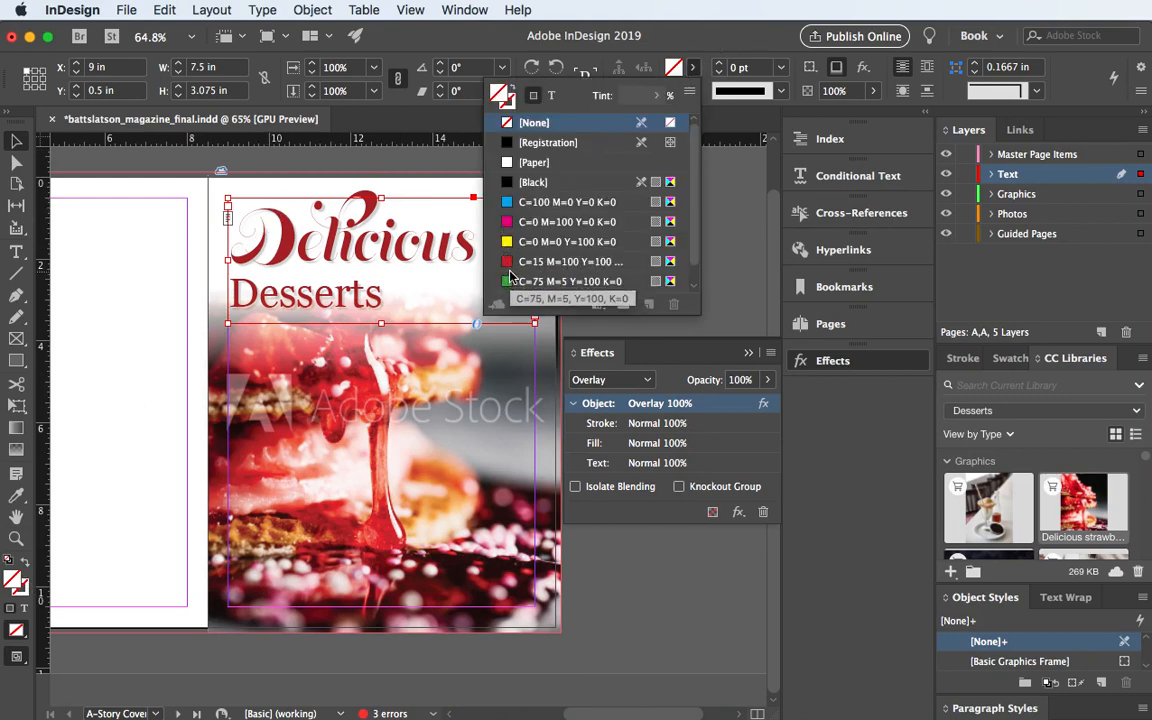
left_click(507, 283)
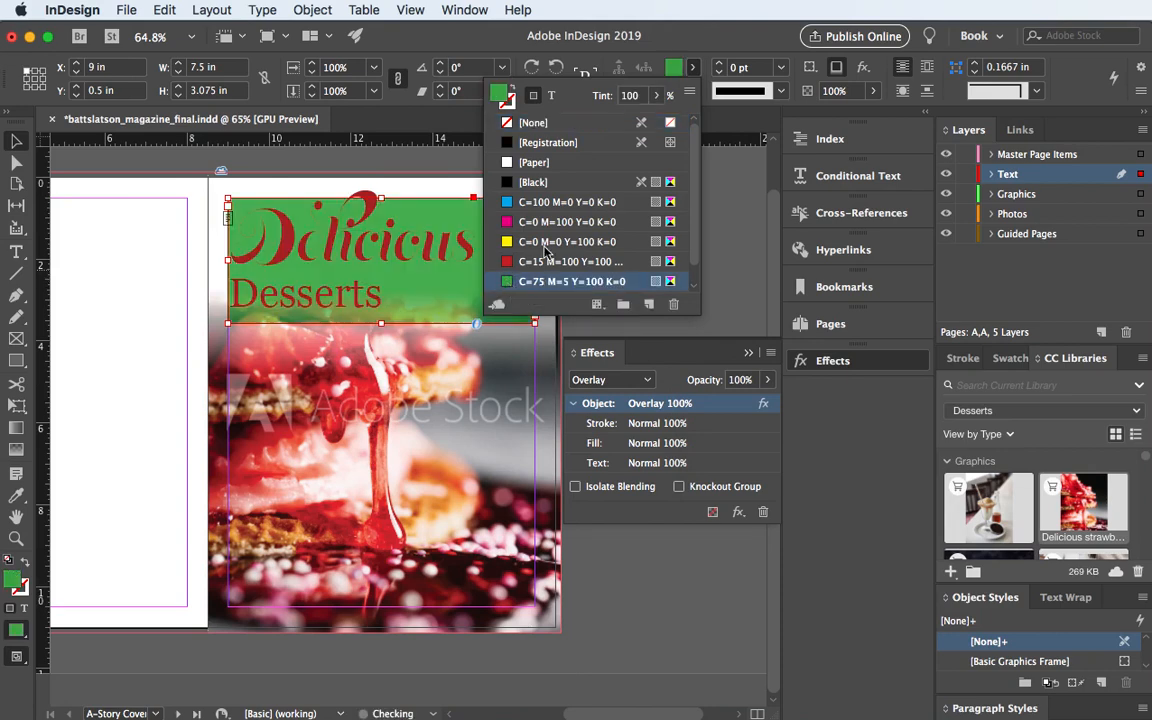
left_click(688, 93)
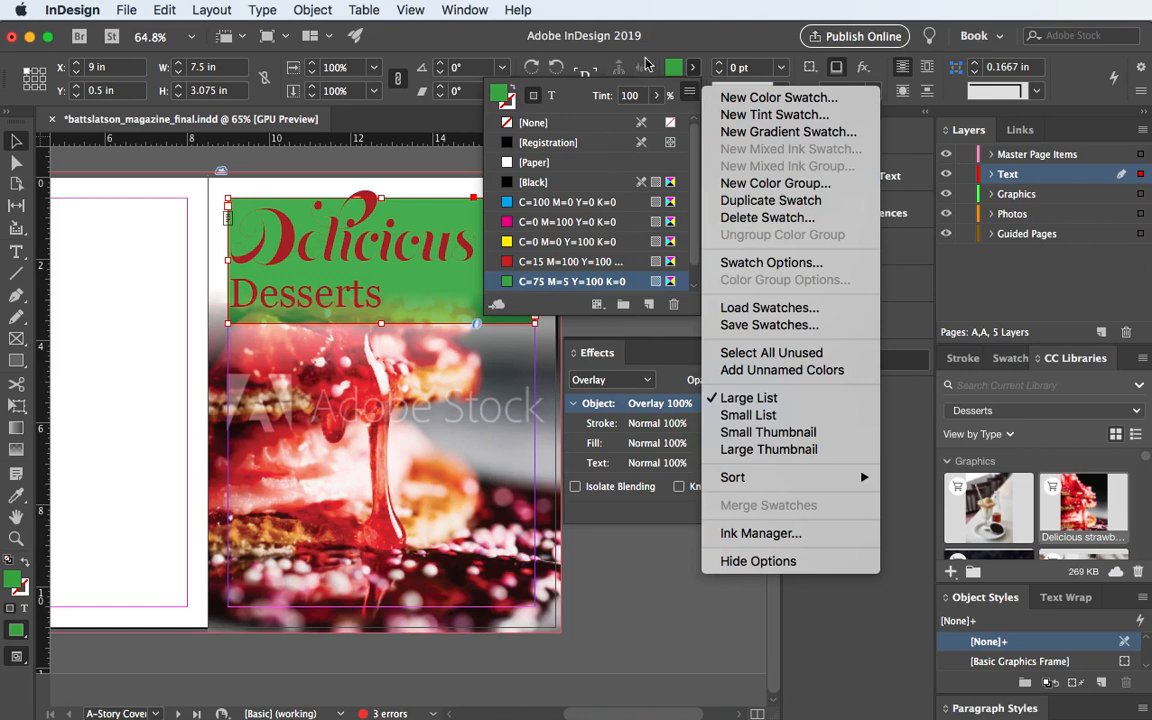
left_click(678, 48)
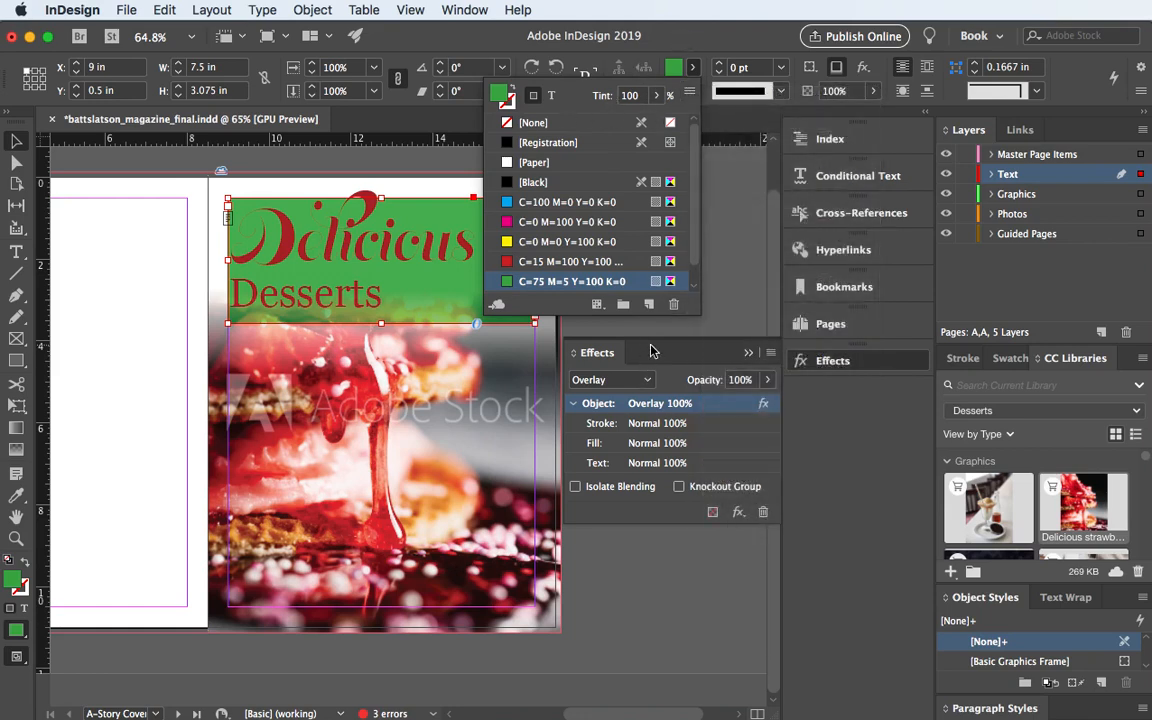
Try the Multiply, Screen, Soft Light and Color Burn blending modes in turn on the green title frame
left_click(647, 388)
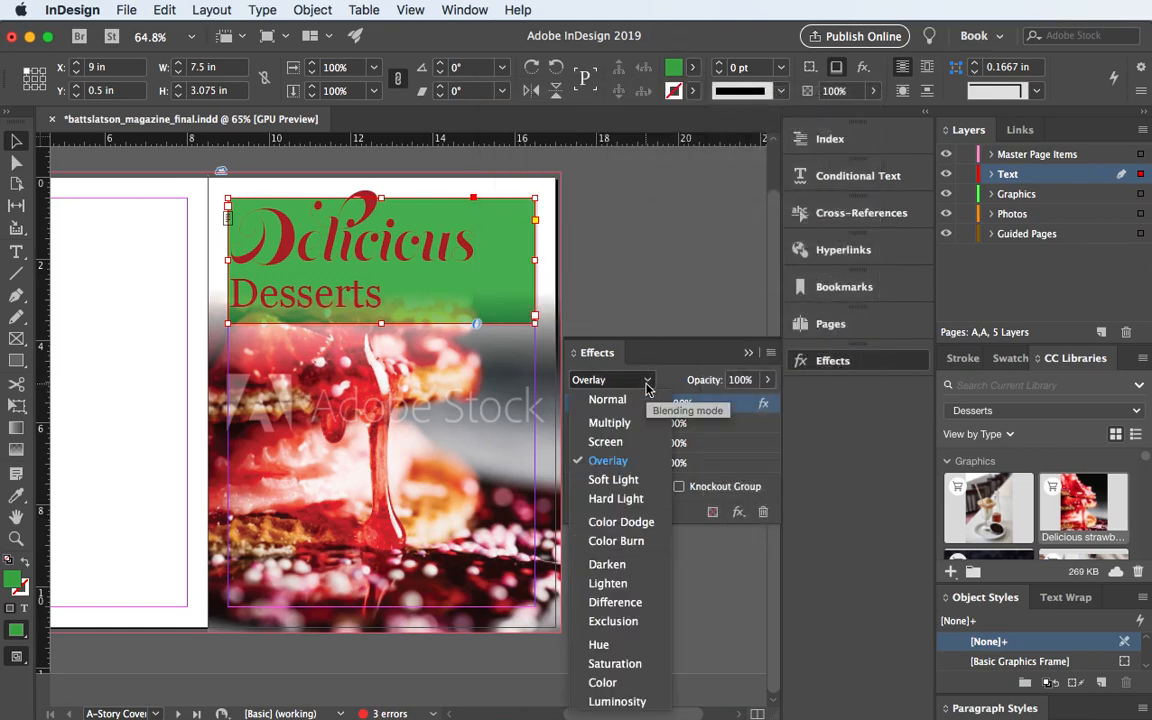
left_click(607, 423)
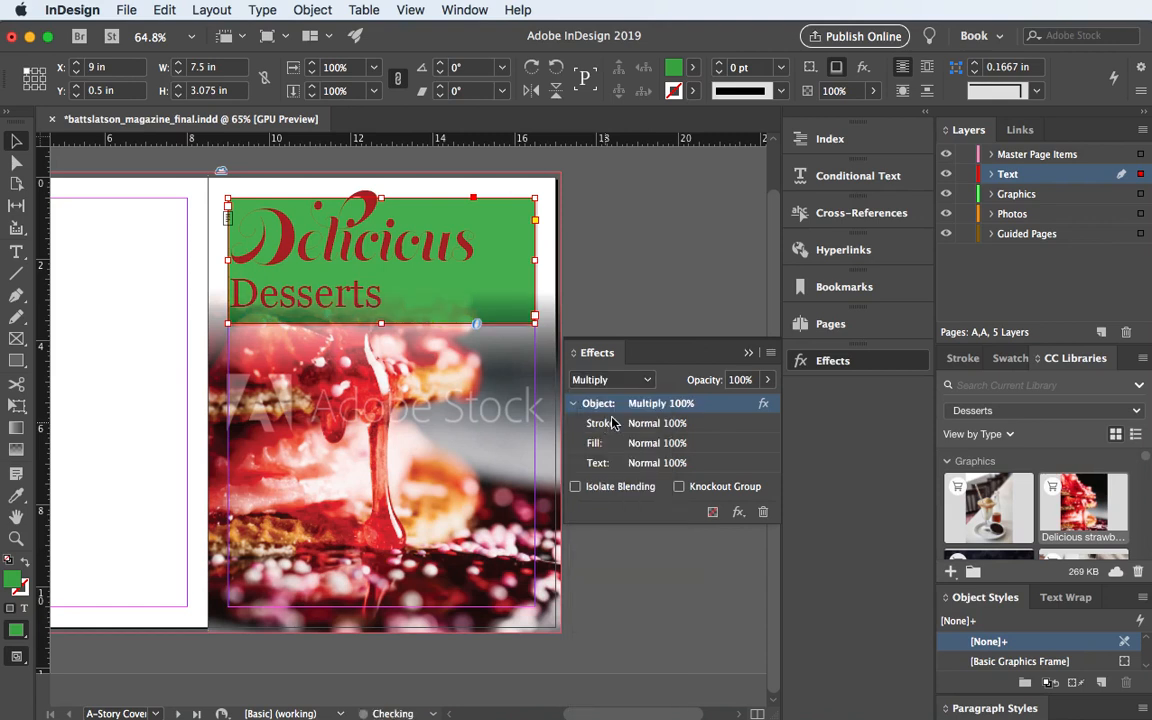
left_click(650, 382)
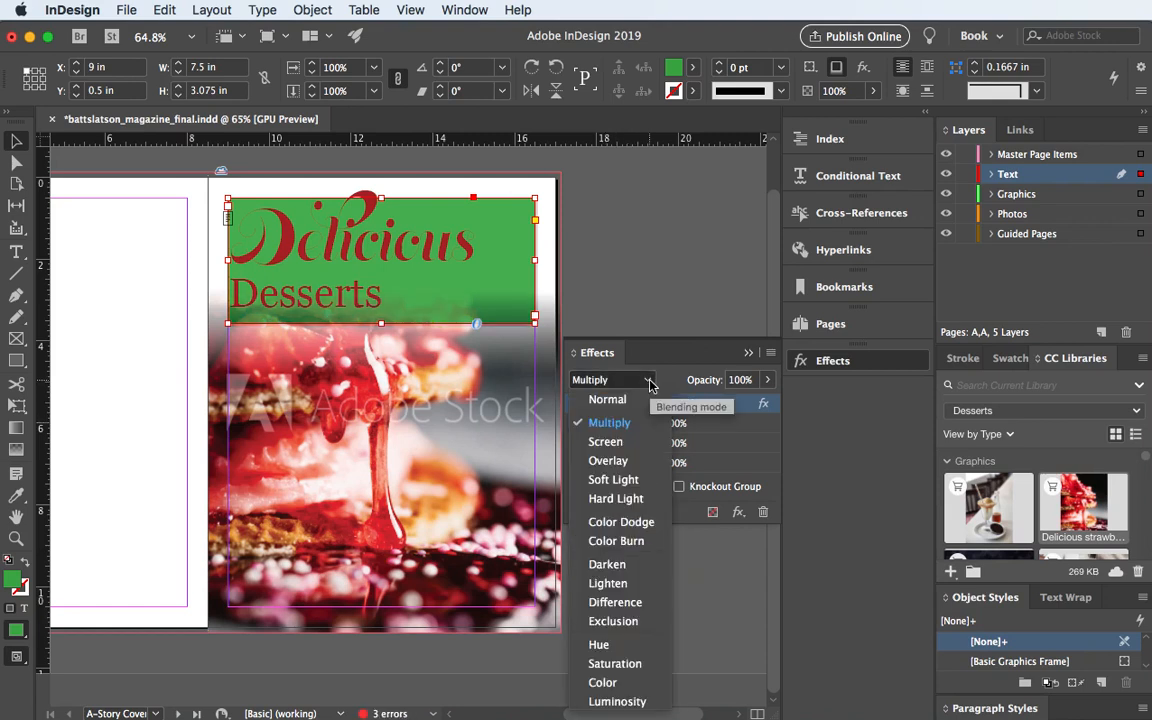
left_click(612, 442)
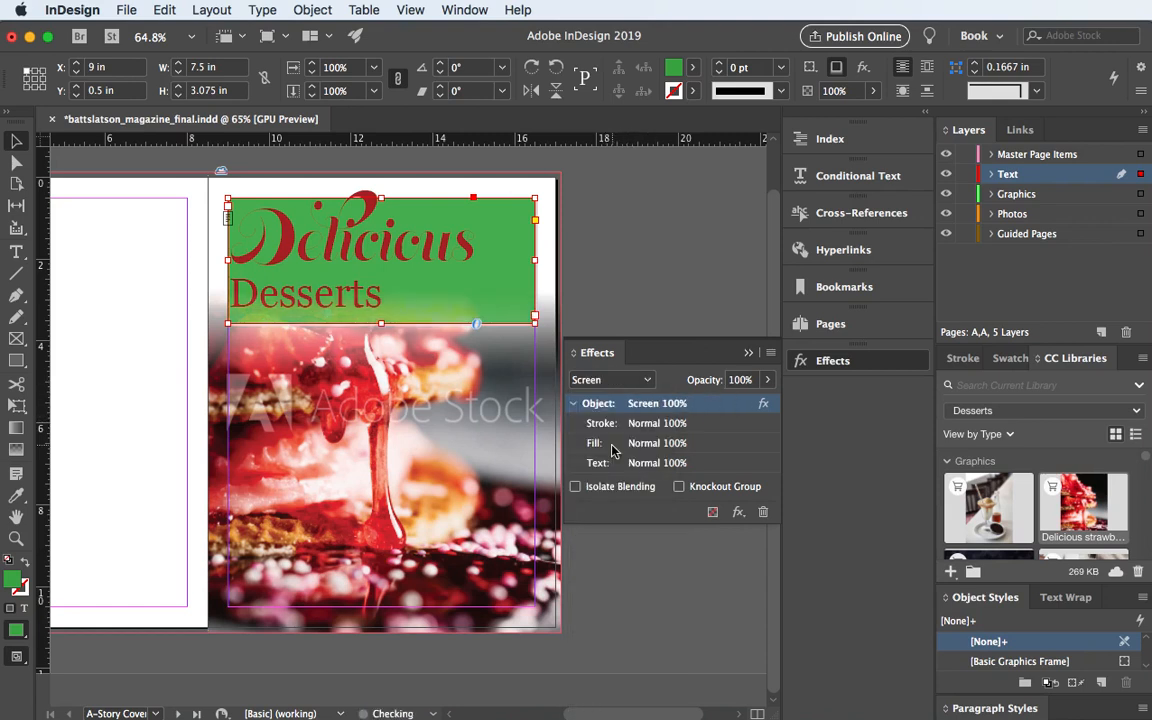
left_click(643, 380)
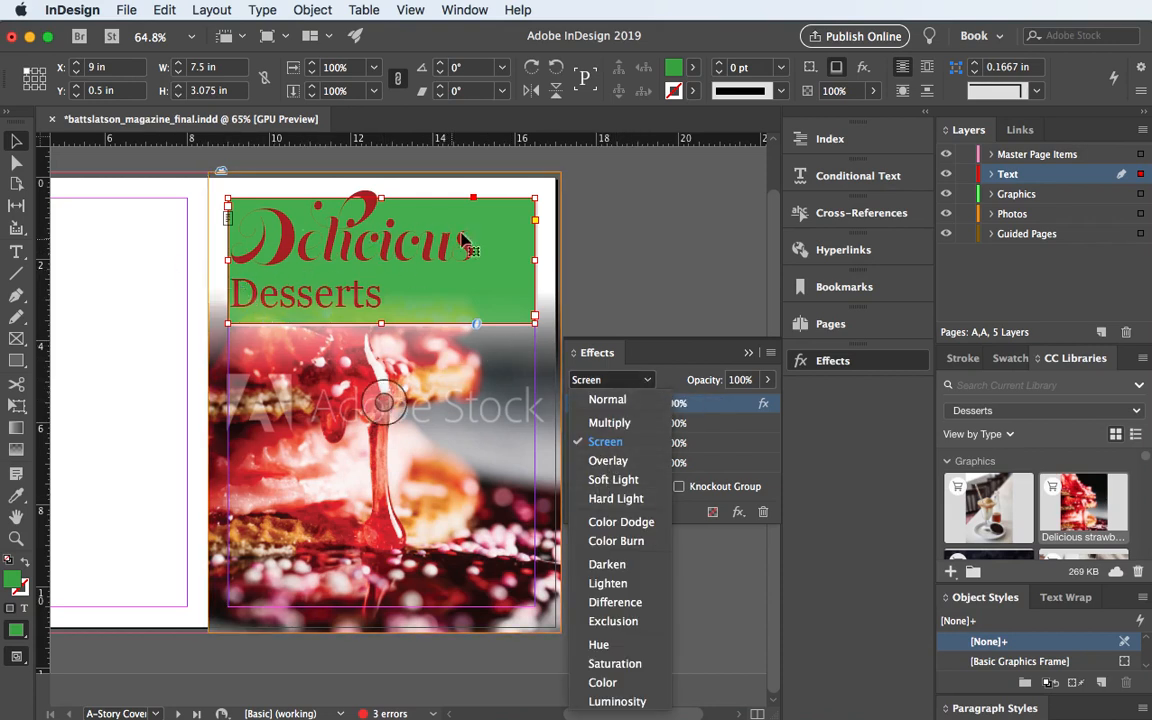
left_click(611, 479)
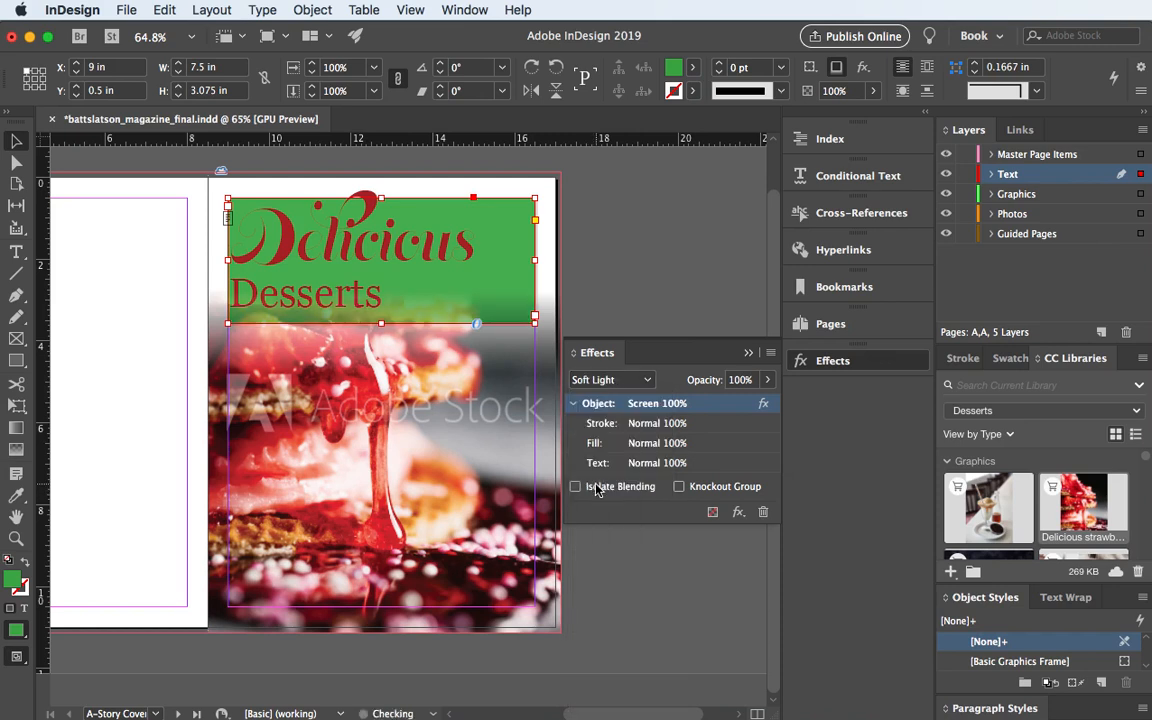
left_click(645, 381)
left_click(614, 541)
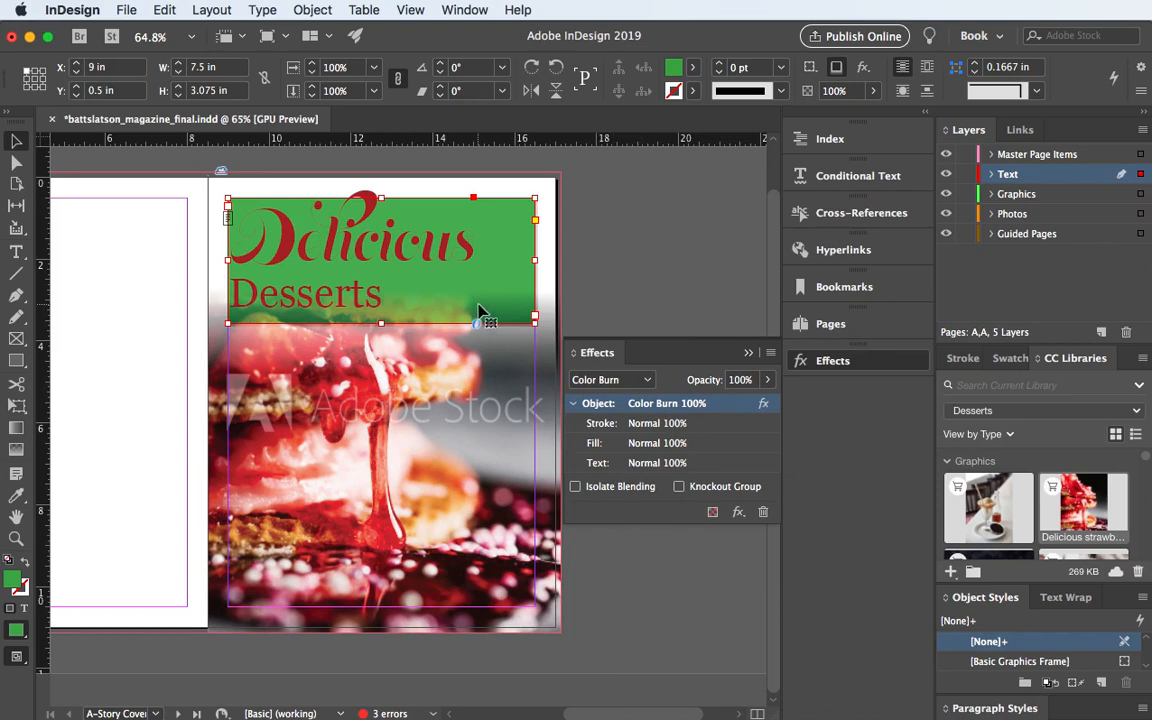
Move the title frame down over the photo to Y 6.525 in and try Difference, Luminosity, Multiply and Overlay blending
mouse_move(432, 285)
left_mouse_down()
mouse_move(491, 430)
mouse_move(450, 463)
mouse_move(457, 546)
left_mouse_up()
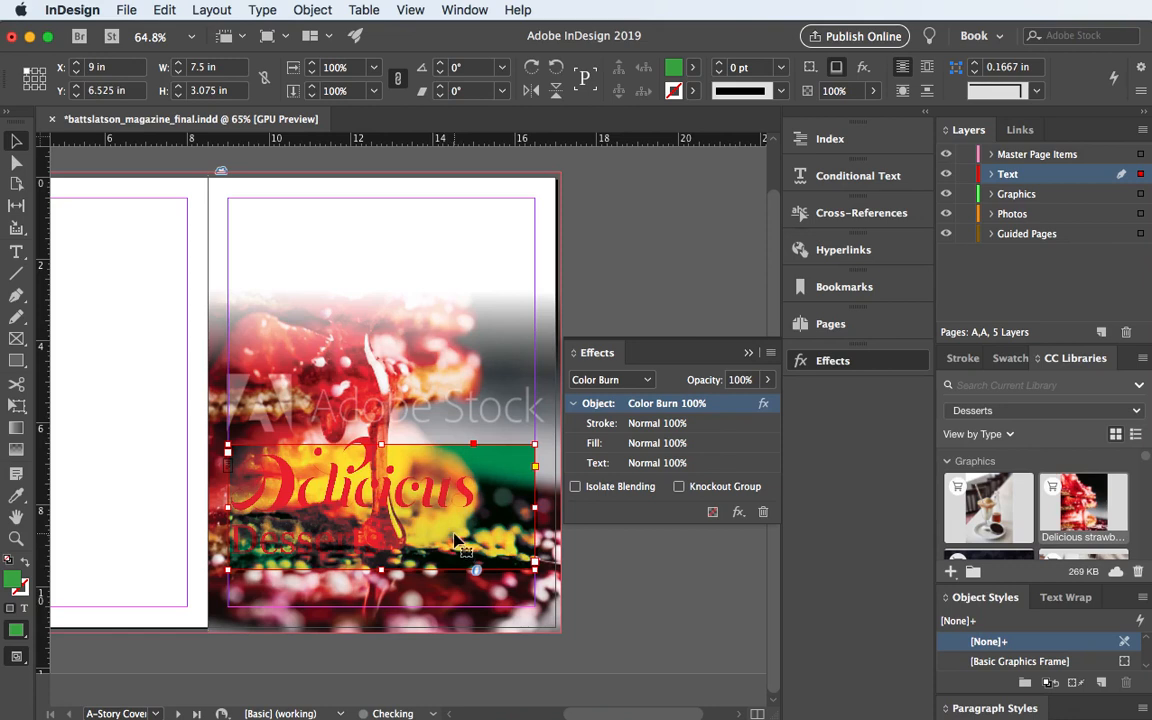
left_click(646, 380)
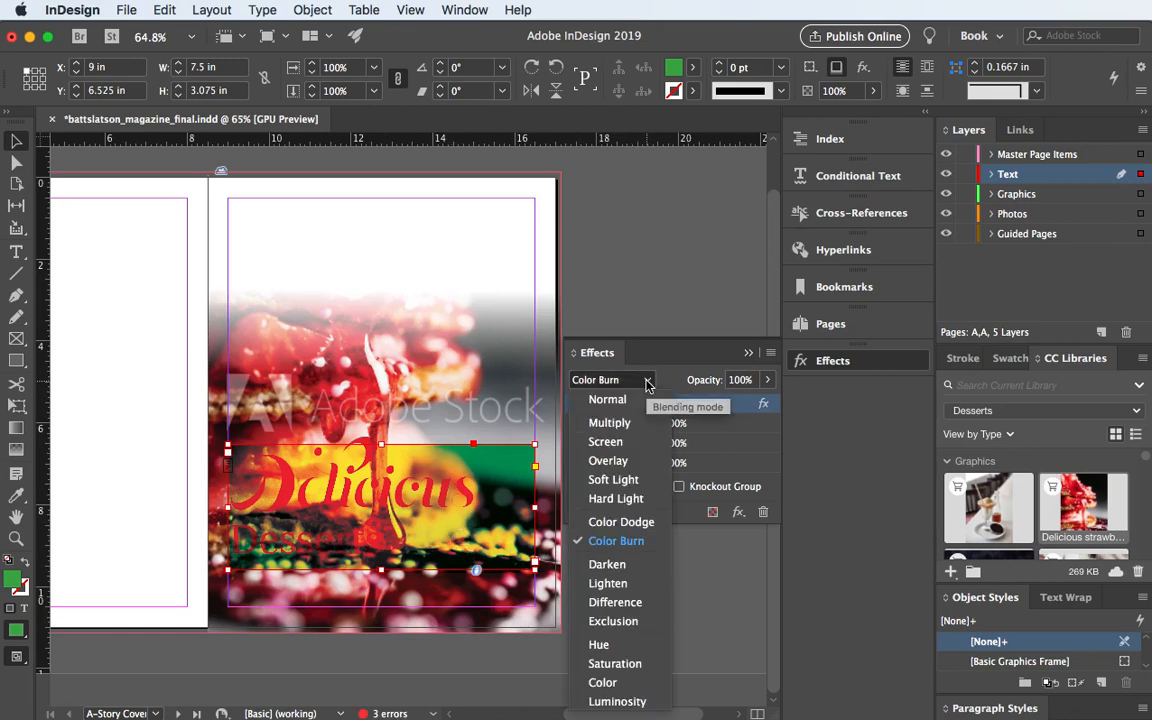
left_click(632, 604)
left_click(622, 380)
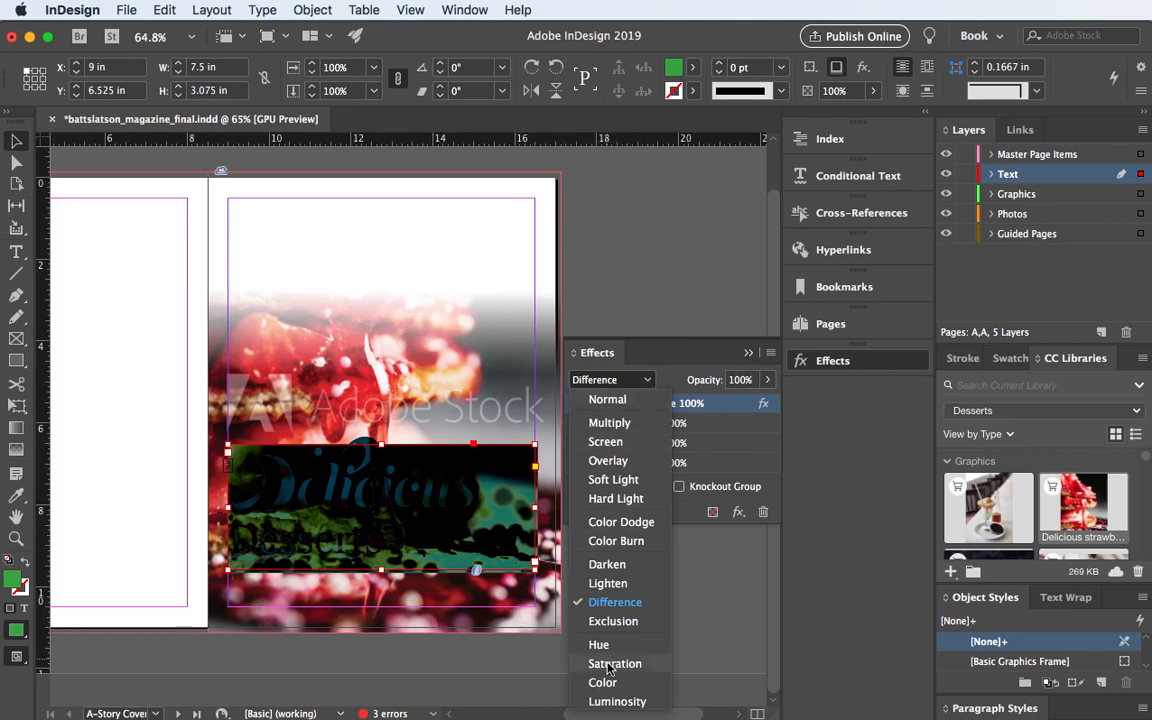
left_click(607, 701)
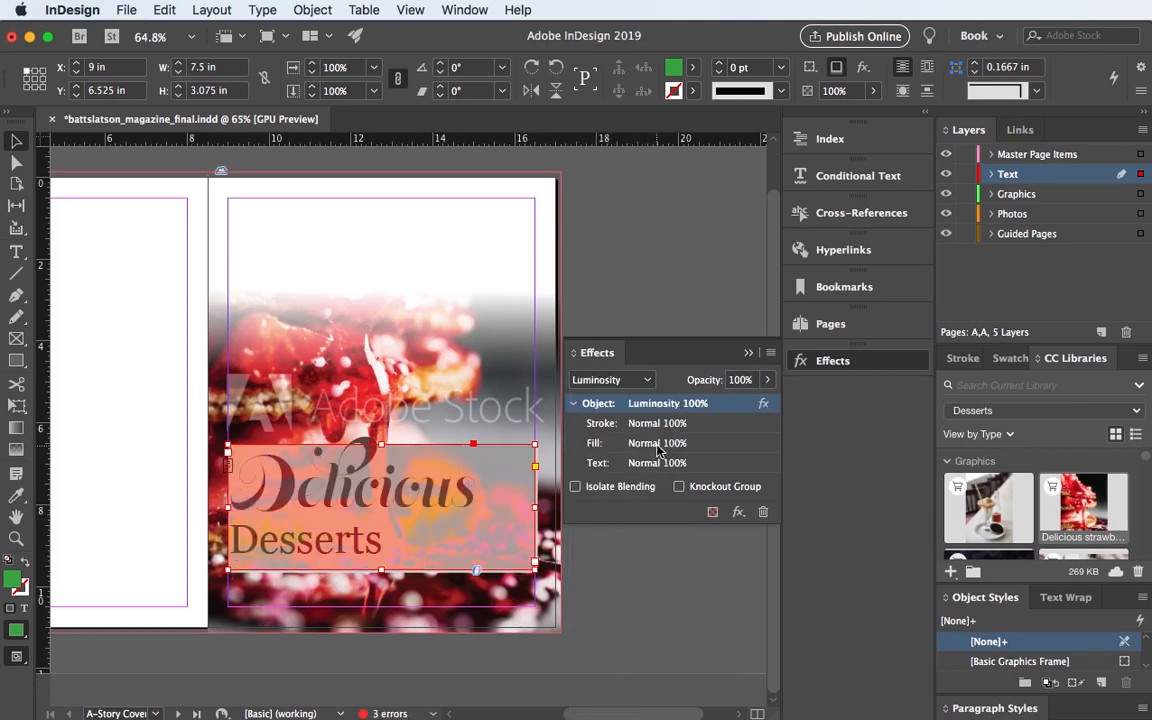
left_click(646, 380)
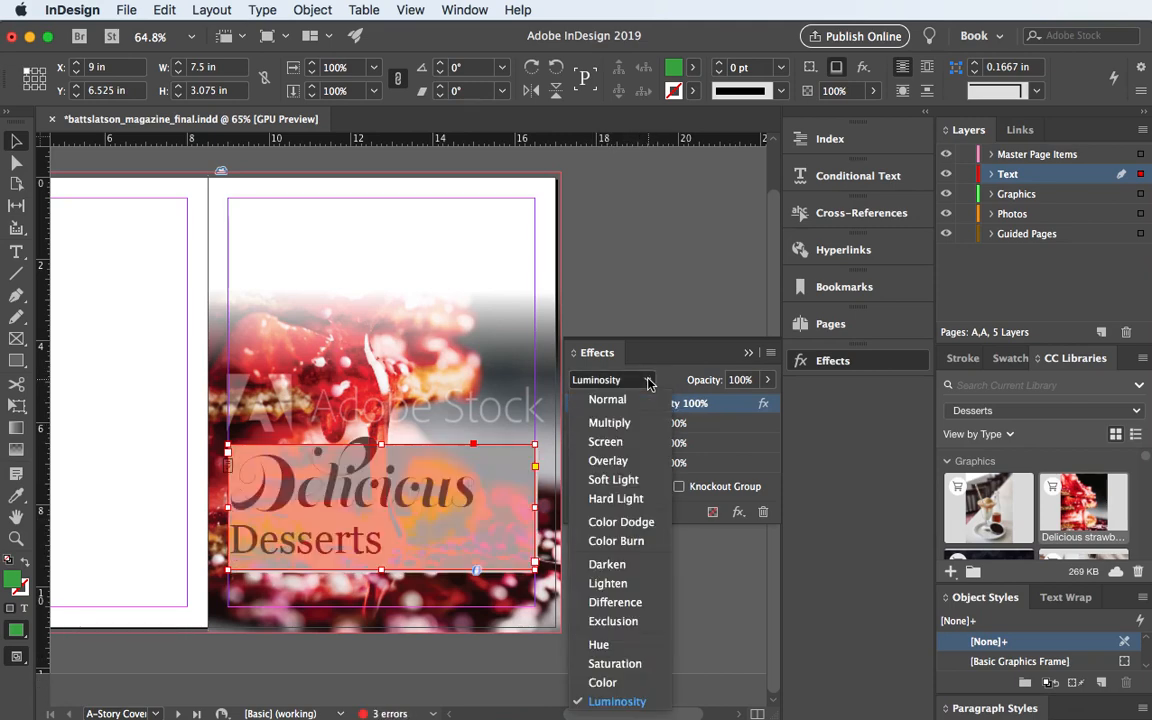
left_click(610, 424)
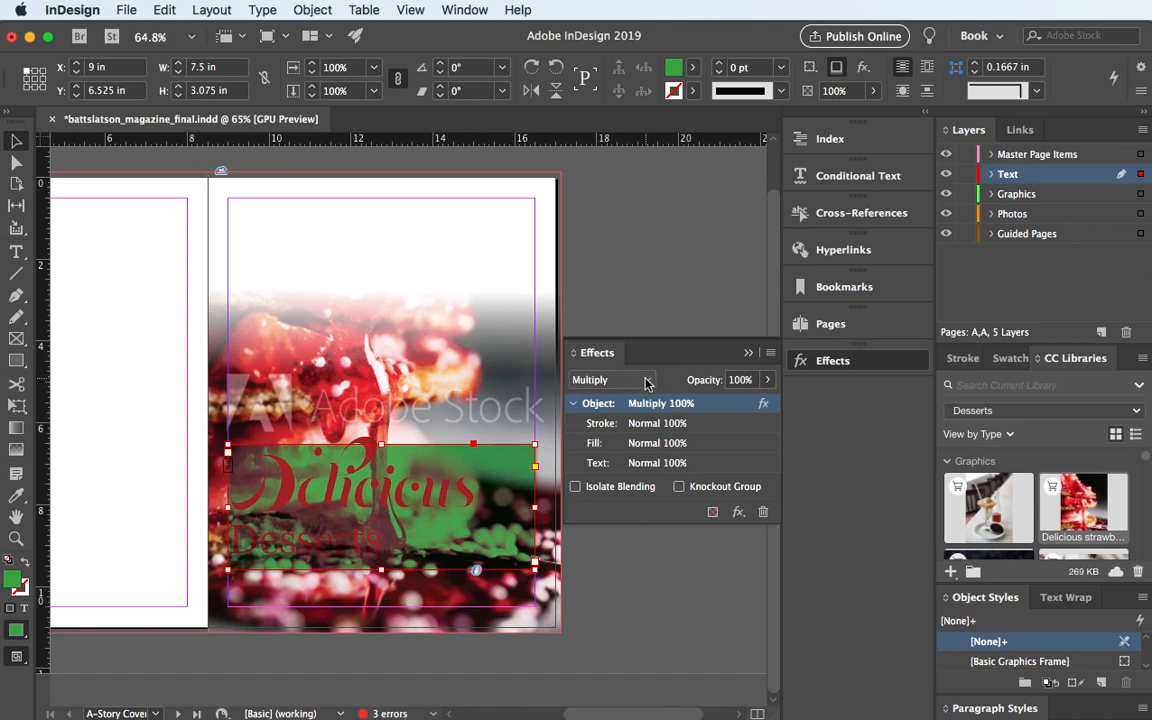
left_click(646, 380)
left_click(580, 463)
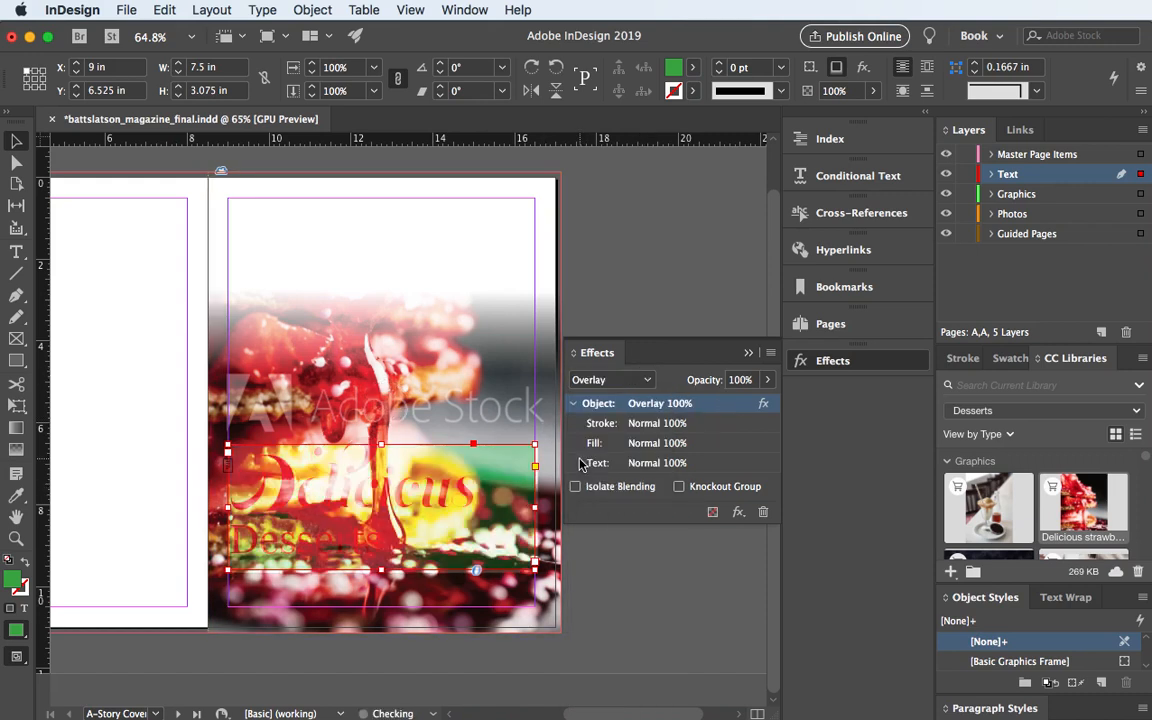
Set the title frame's blending mode to Normal and move it back to the top margin at Y 0.5 in
left_click(646, 380)
left_click(607, 399)
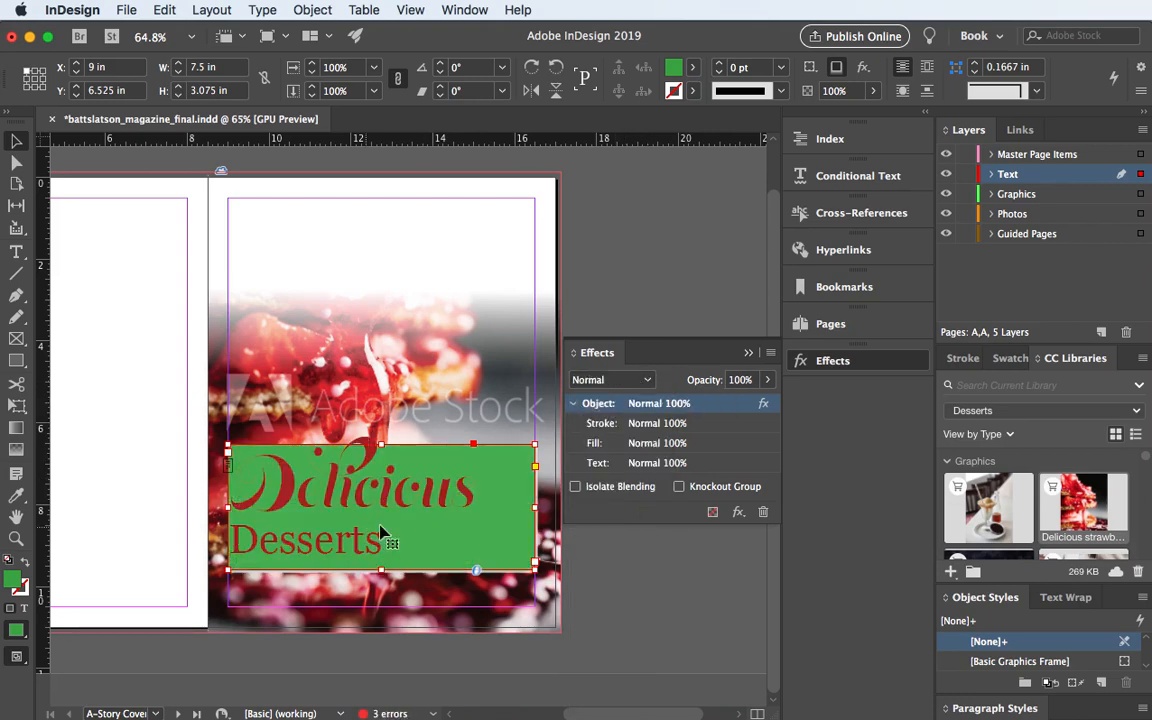
left_click_drag(442, 520, 405, 270)
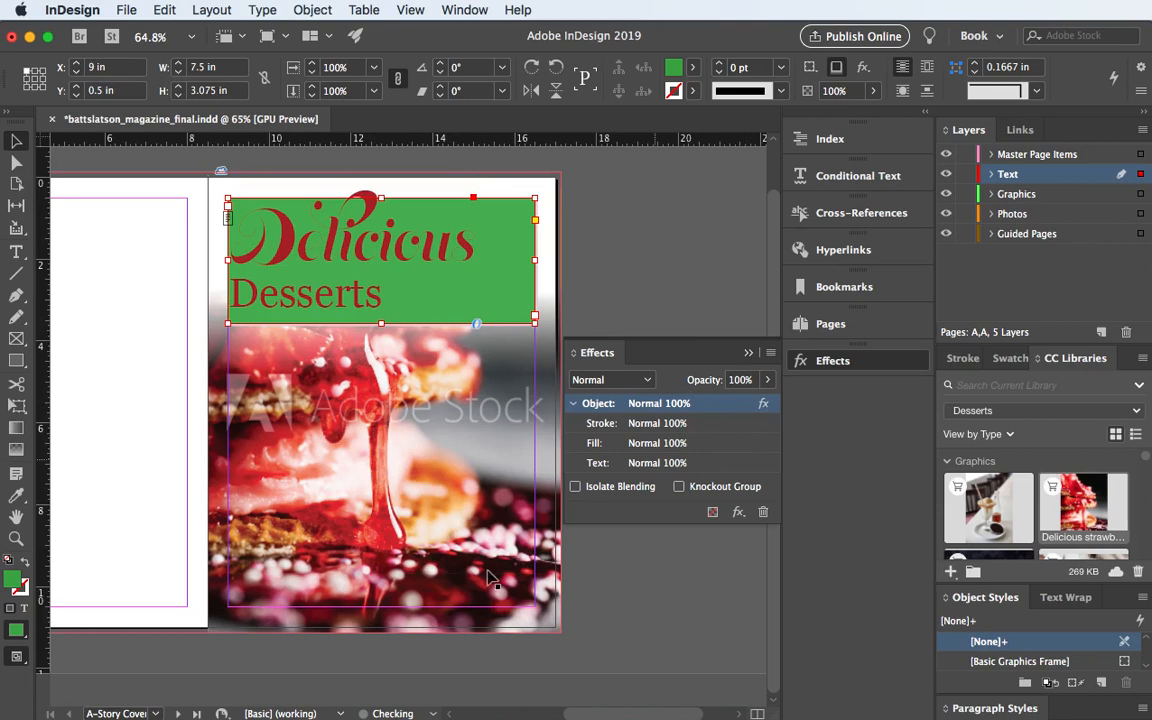
Set the title frame's fill to [None]
left_click(693, 68)
left_click(530, 122)
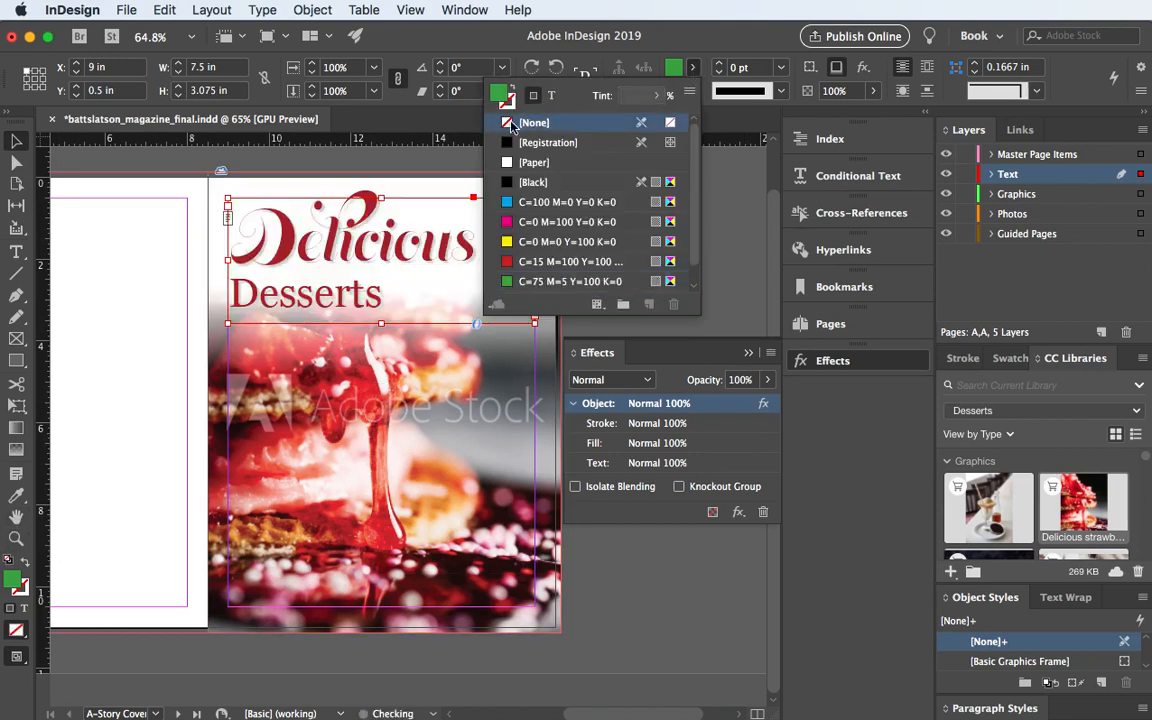
left_click(733, 42)
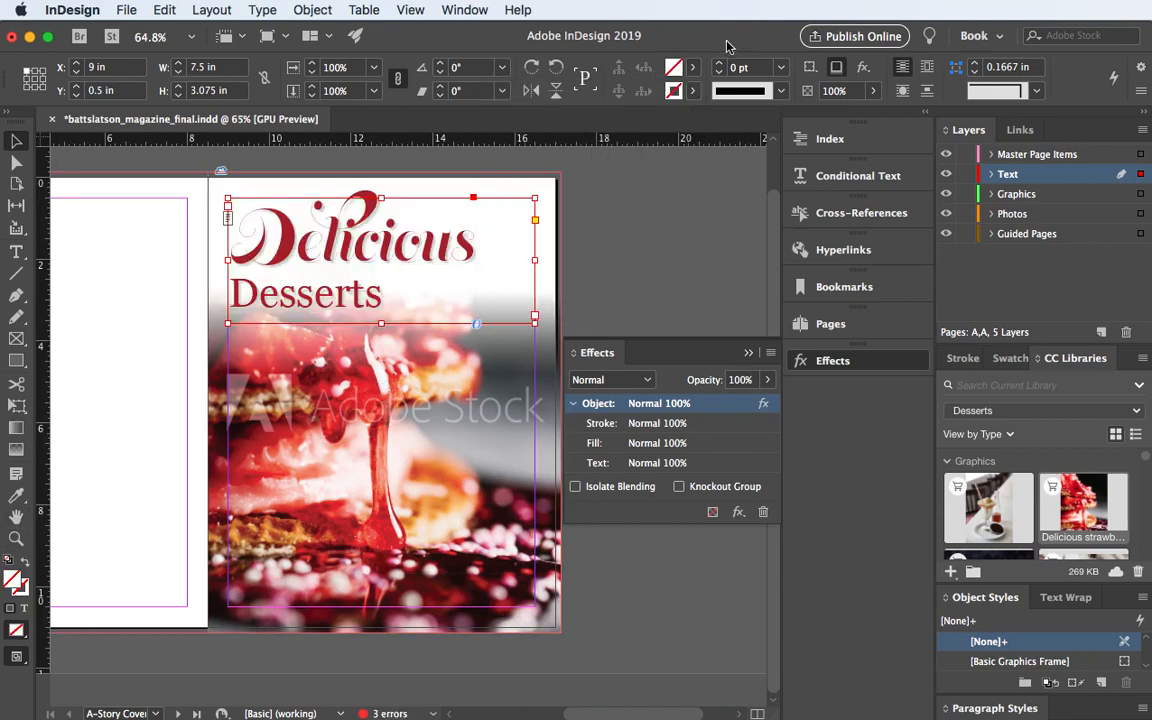
Deselect everything on the spread and toggle the cover between Preview and Normal screen modes
left_click(228, 188)
left_click(655, 318)
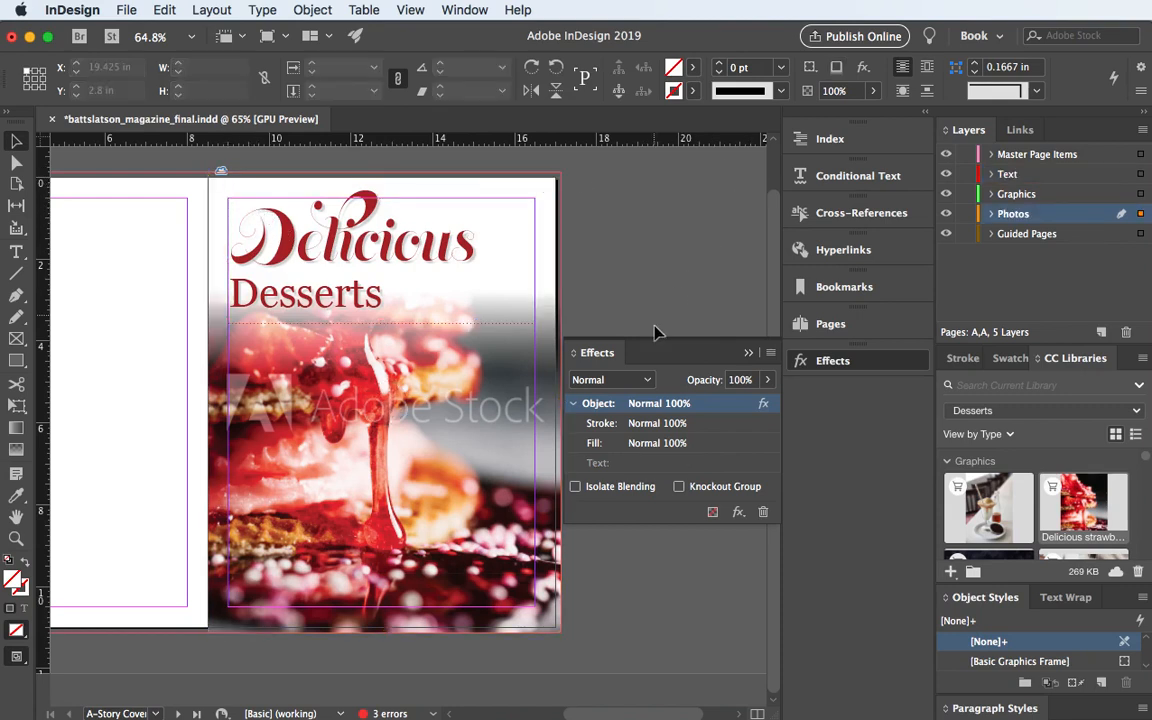
left_click(745, 347)
key("w")
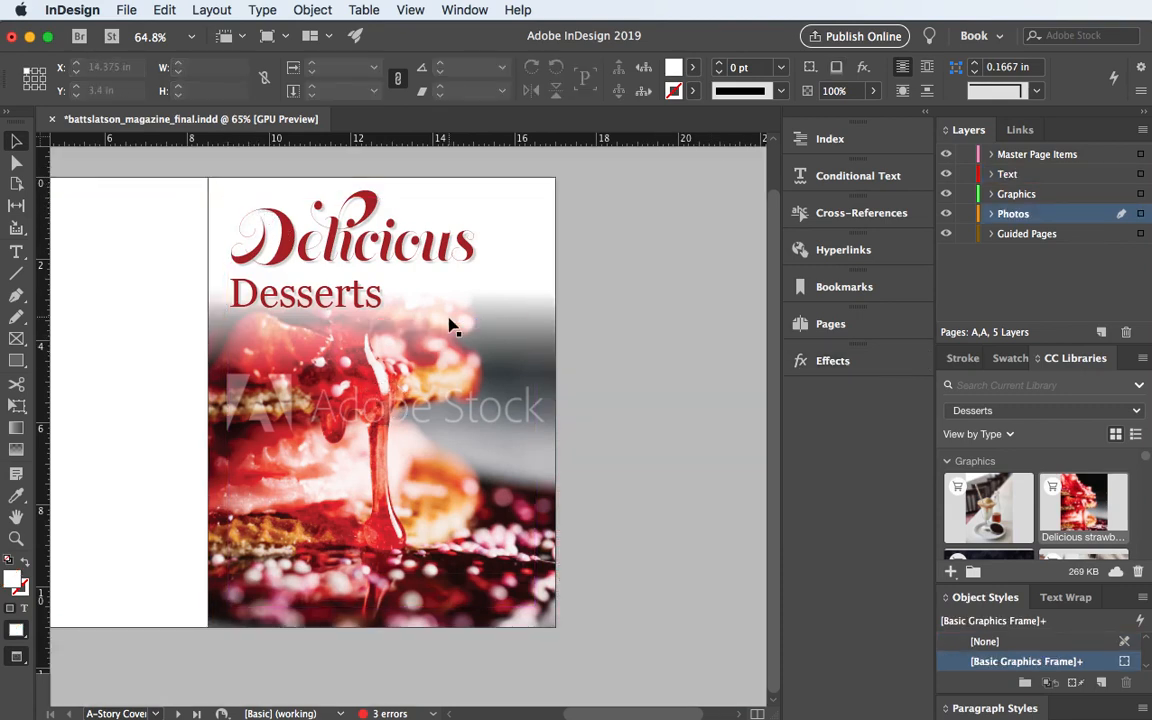
key("w")
key("w")
key("w")
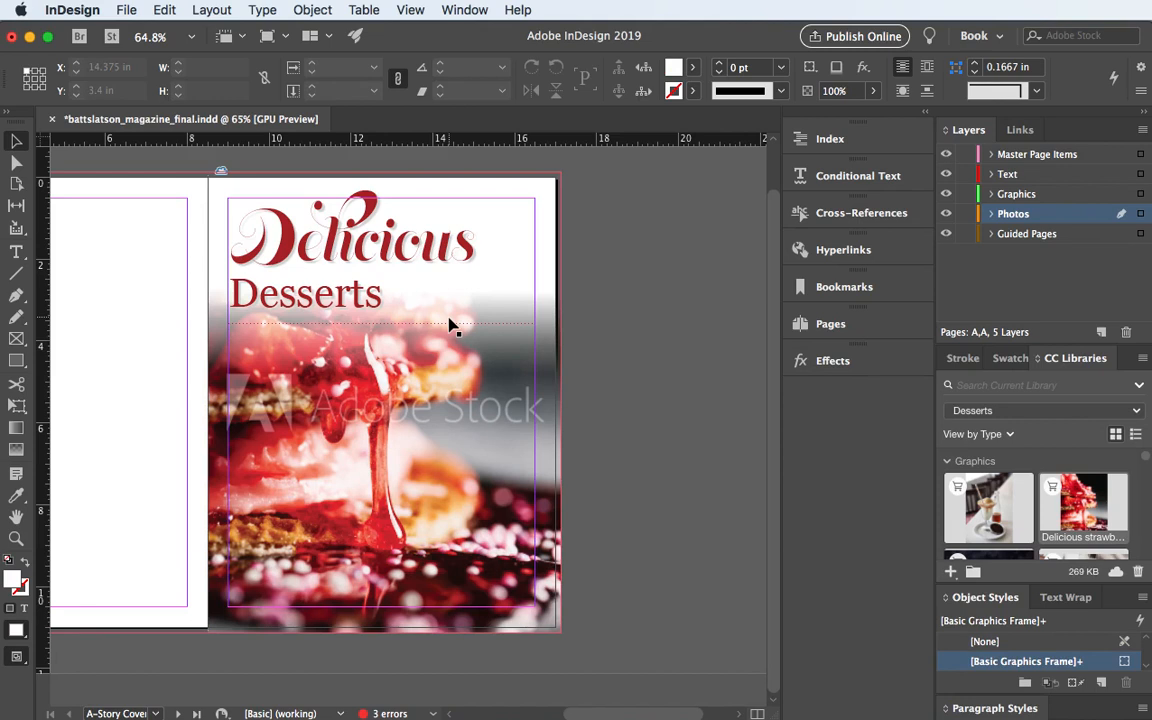
Compare the cover in the Preview and Bleed screen modes
left_click(21, 662)
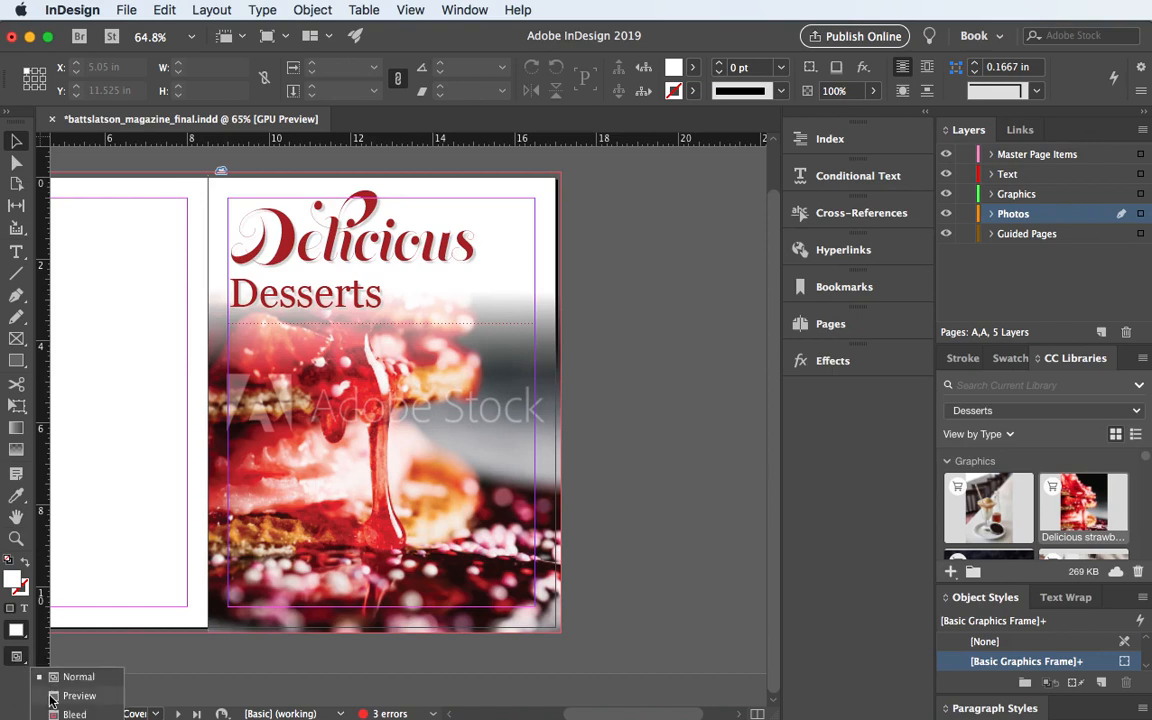
left_click(72, 695)
left_click(22, 662)
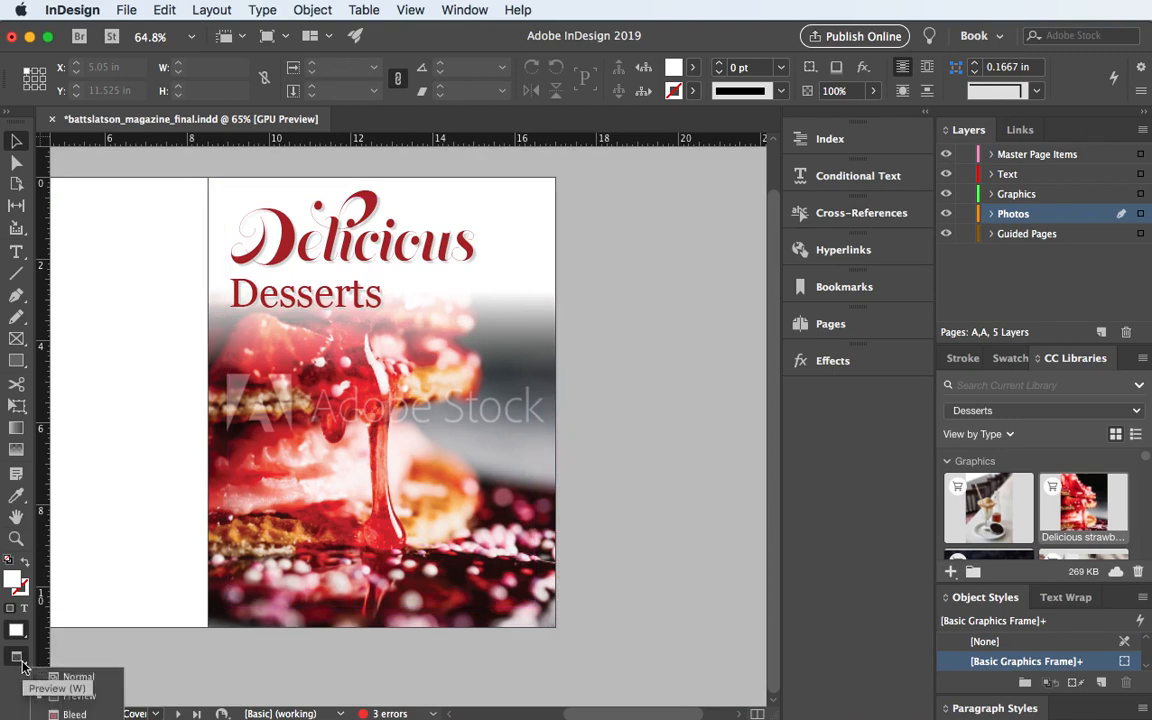
left_click(49, 709)
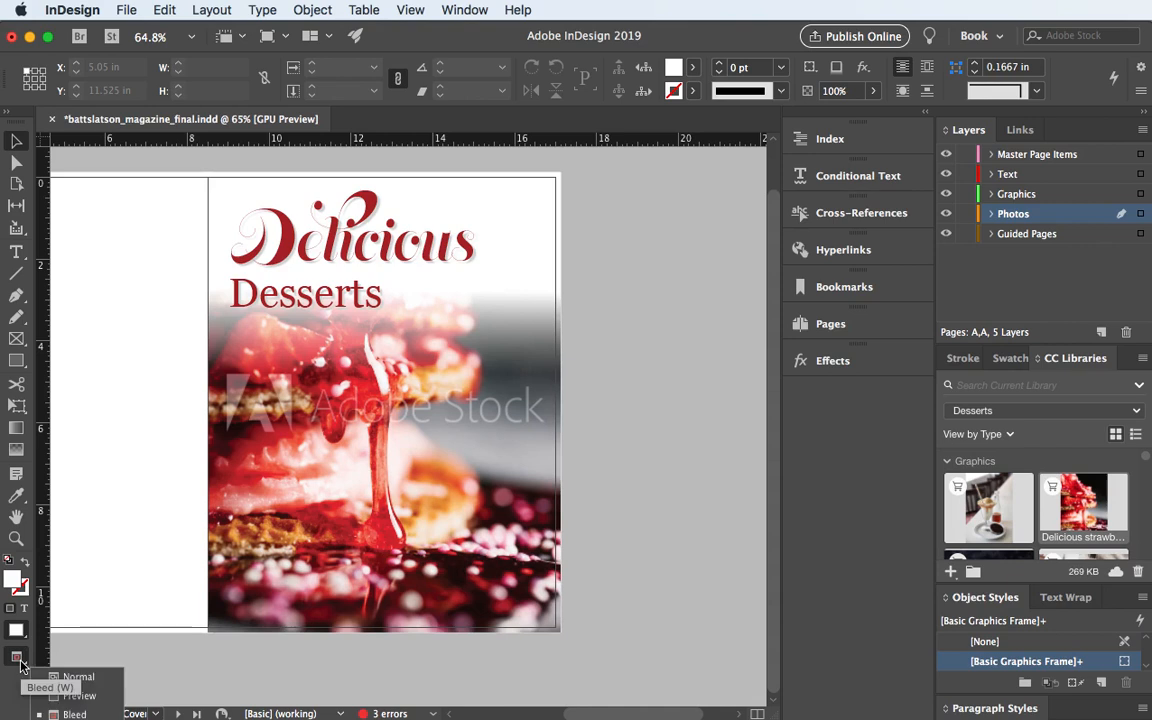
left_click(22, 662)
left_click(78, 677)
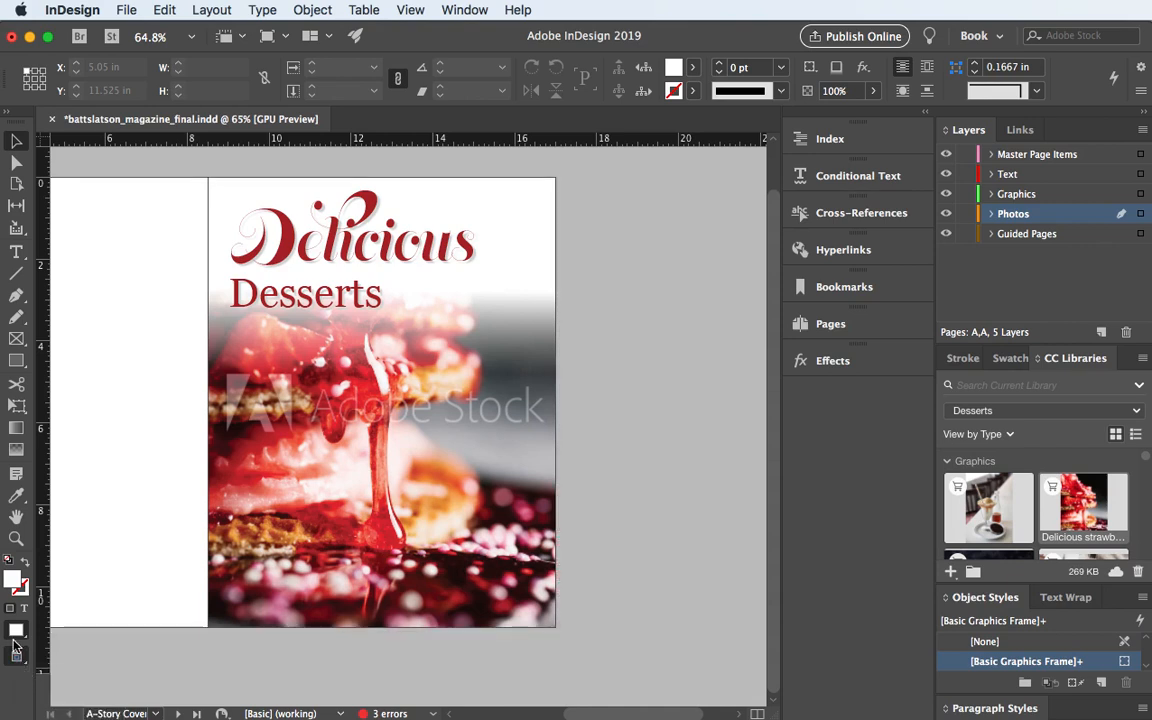
View the cover spread in Presentation screen mode and return it to Normal mode
left_click(22, 657)
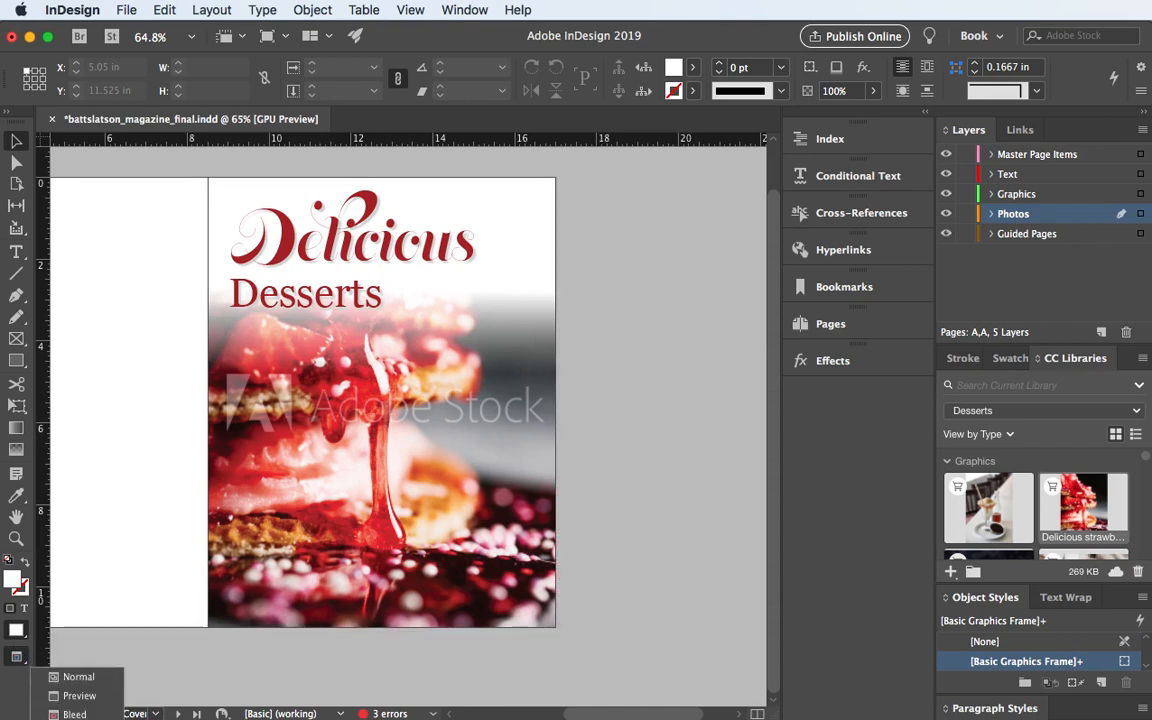
left_click(78, 719)
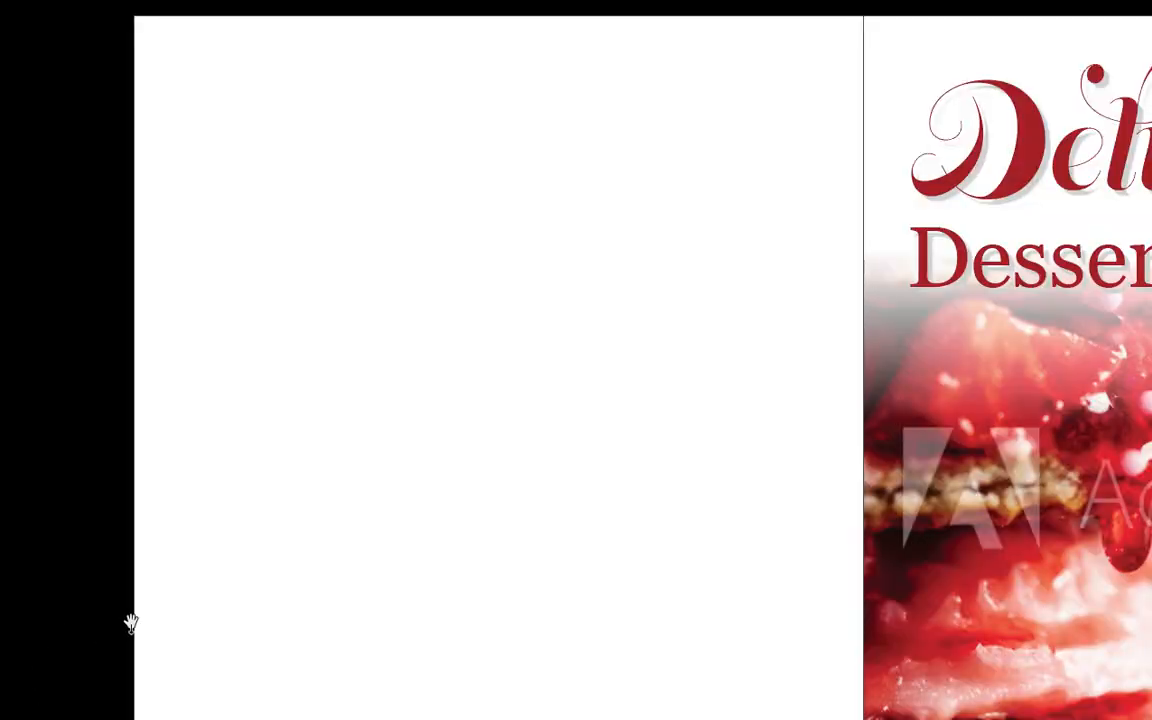
key("Escape")
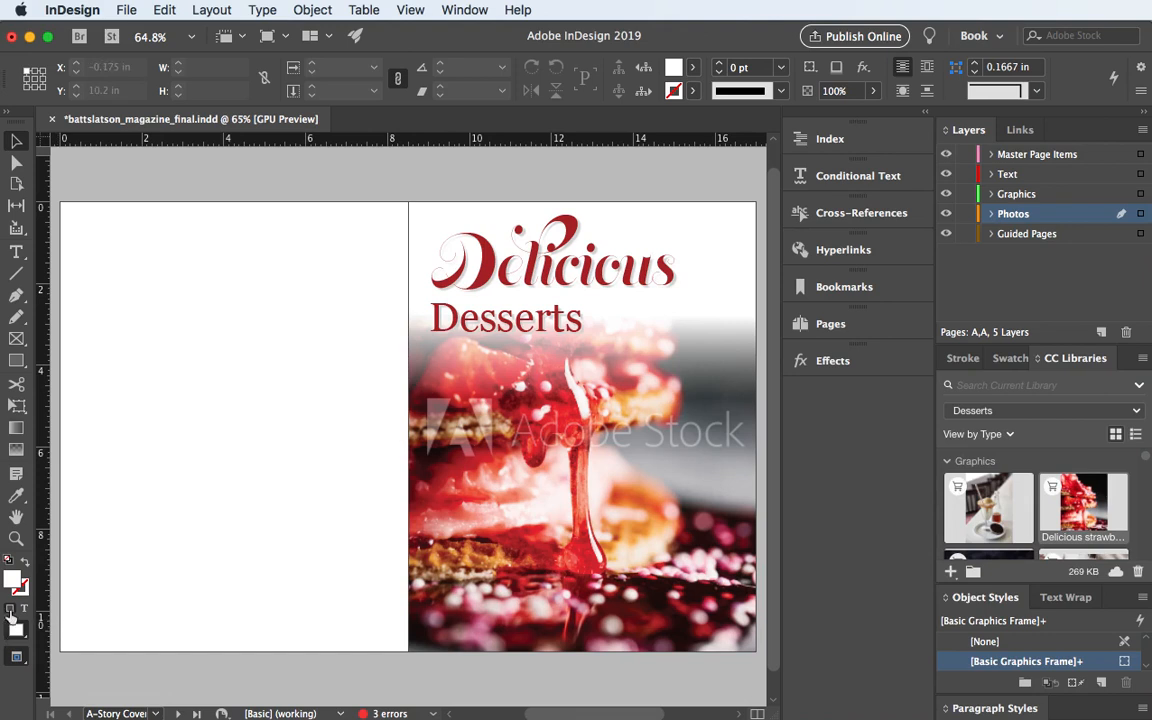
left_click(20, 659)
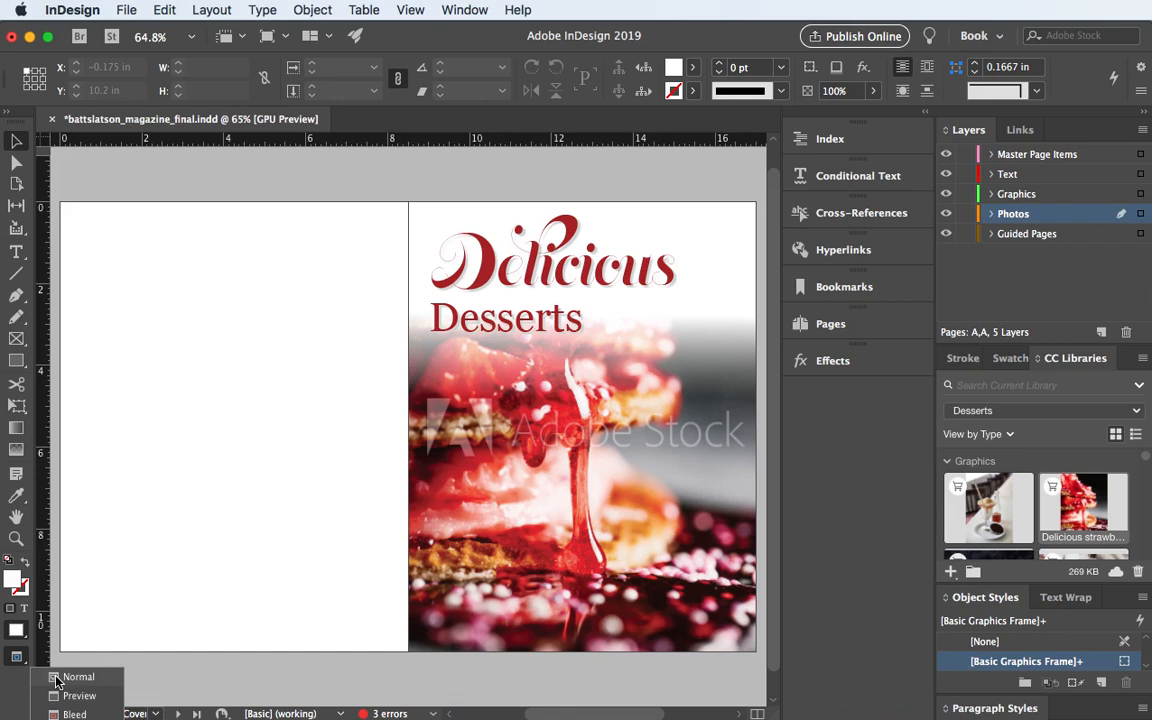
left_click(56, 679)
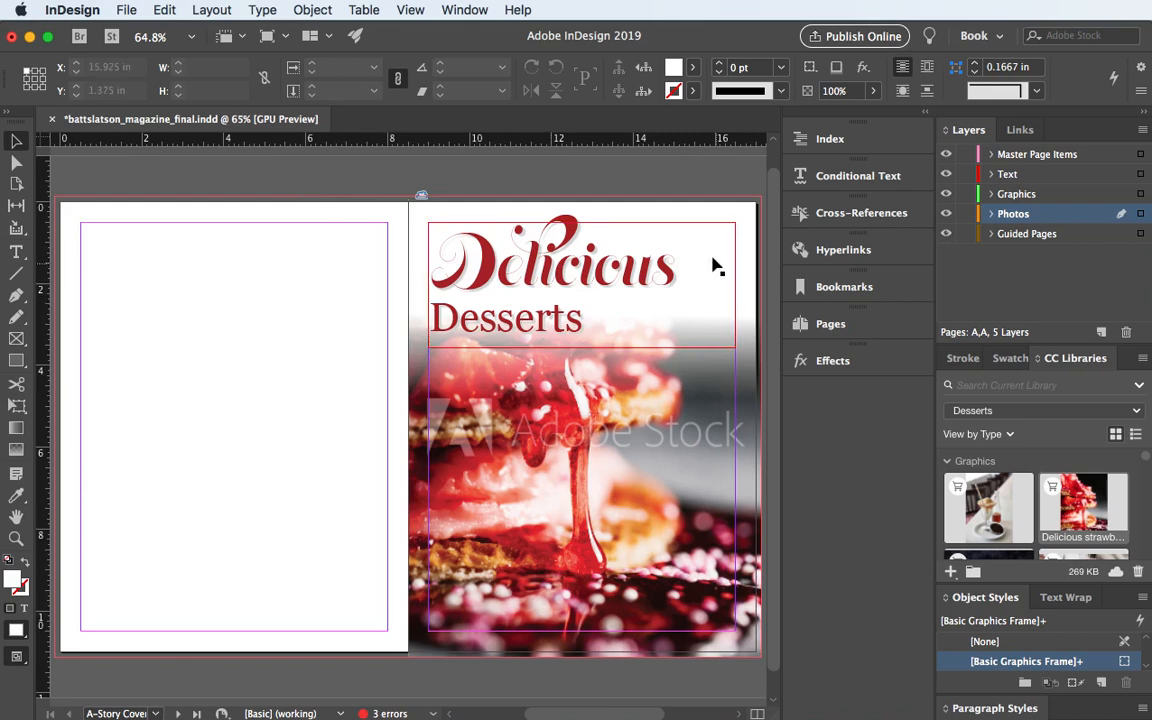
Select the cover's title frame and browse the photos in the Desserts library
left_click(646, 245)
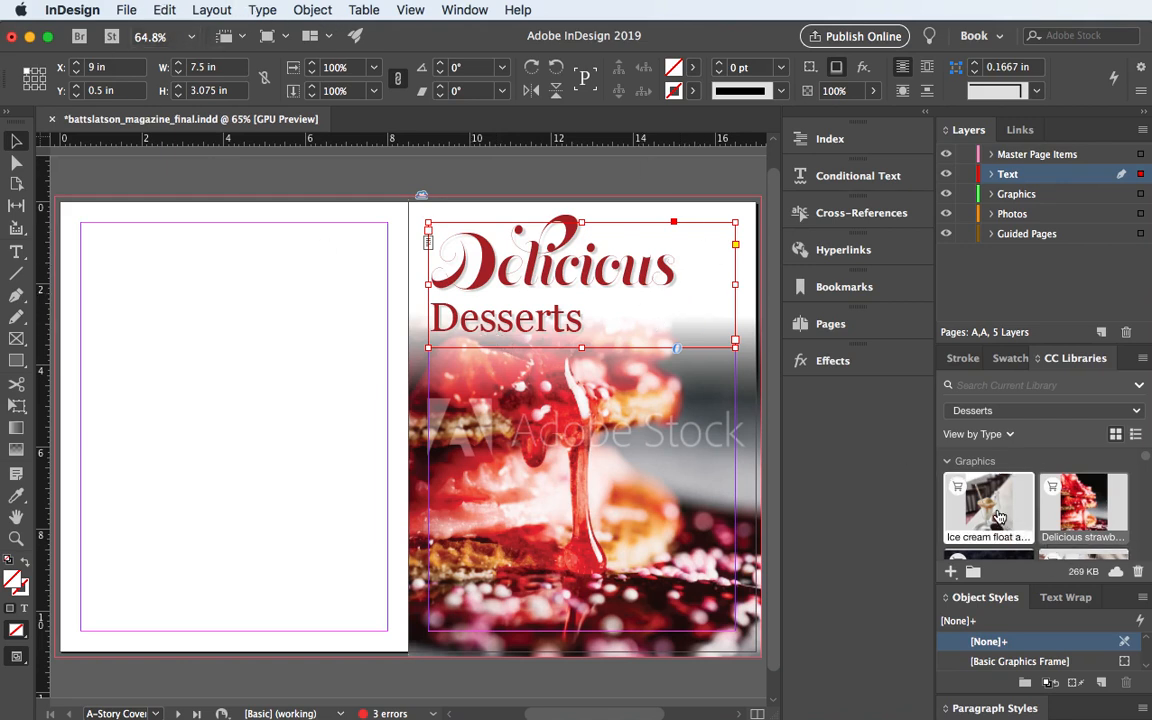
scroll(998, 516, "down", 3)
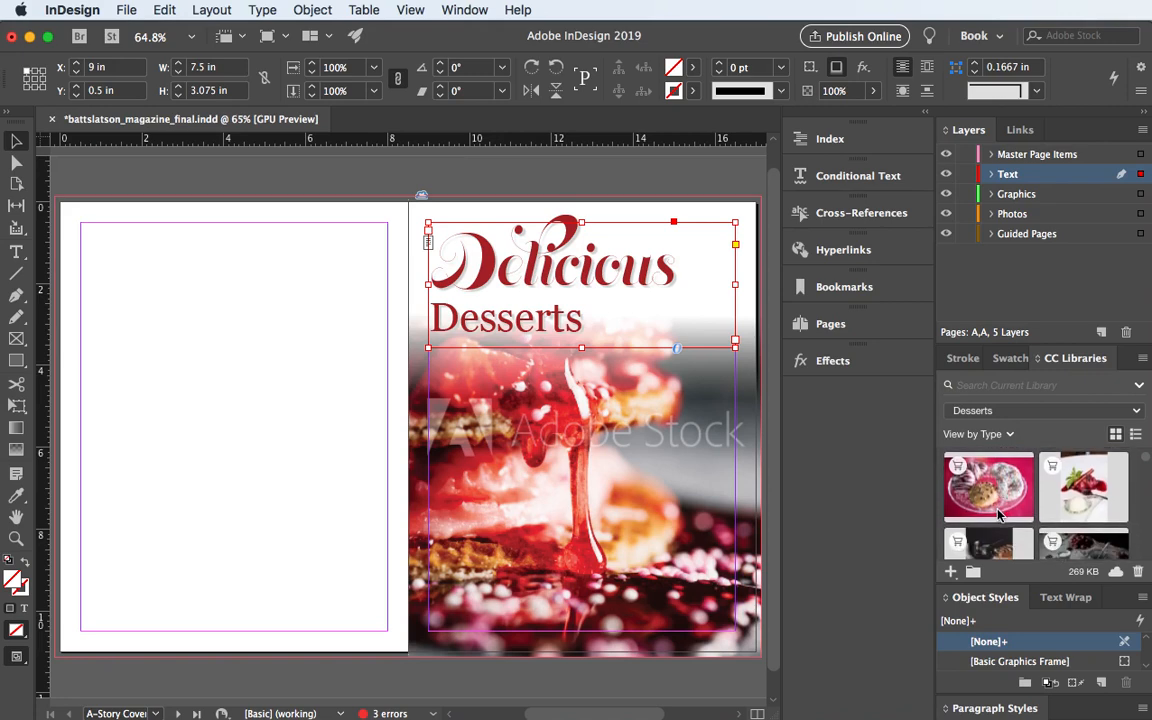
scroll(998, 516, "down", 2)
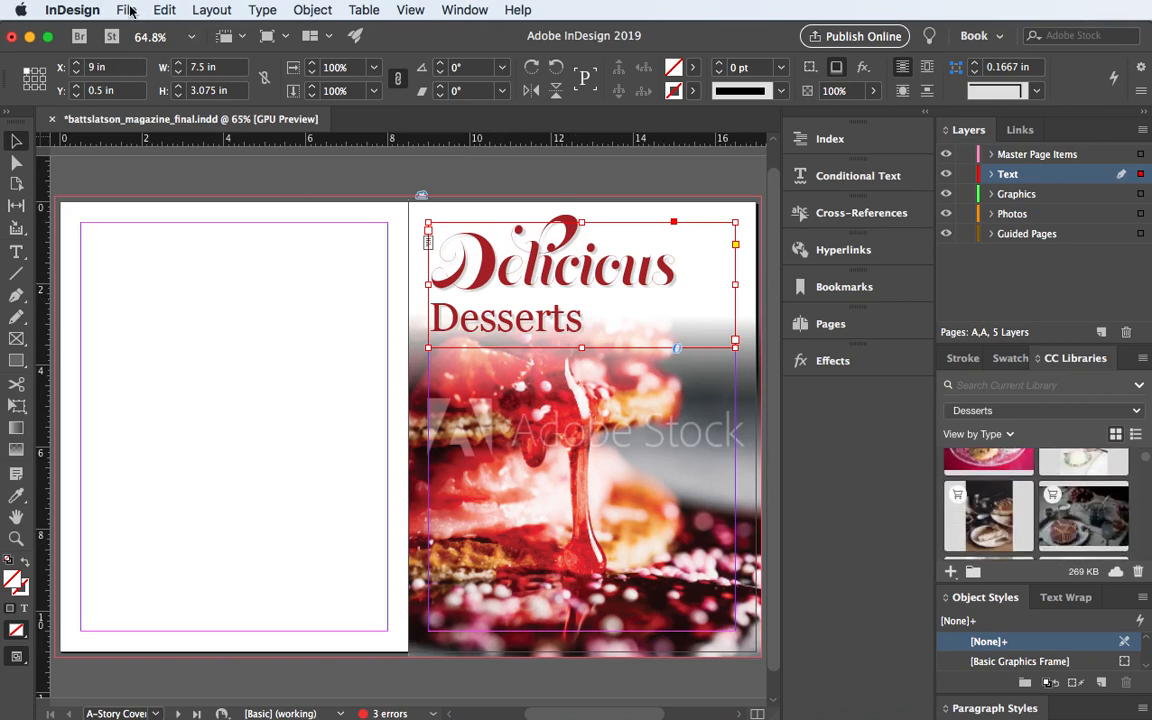
Start placing an image, preview chocolate-desserts-2373520.jpg from the photos folder, and select assorted-pastry-on-shelf-1236680.jpg
left_click(127, 10)
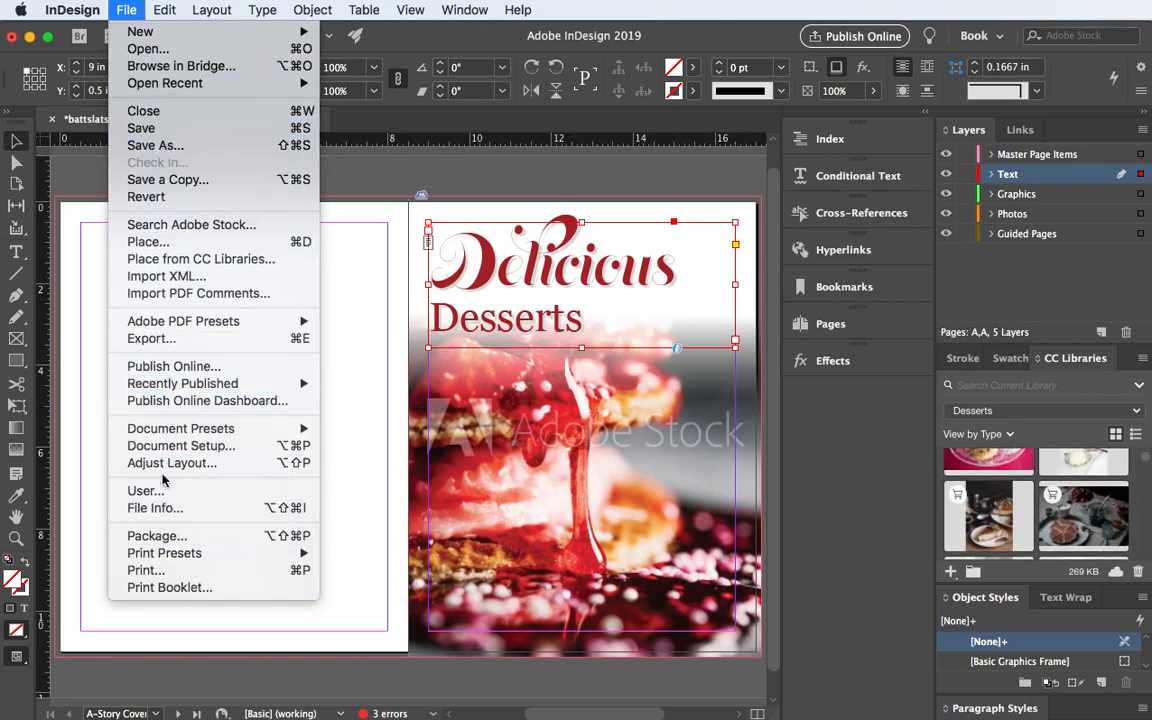
left_click(145, 242)
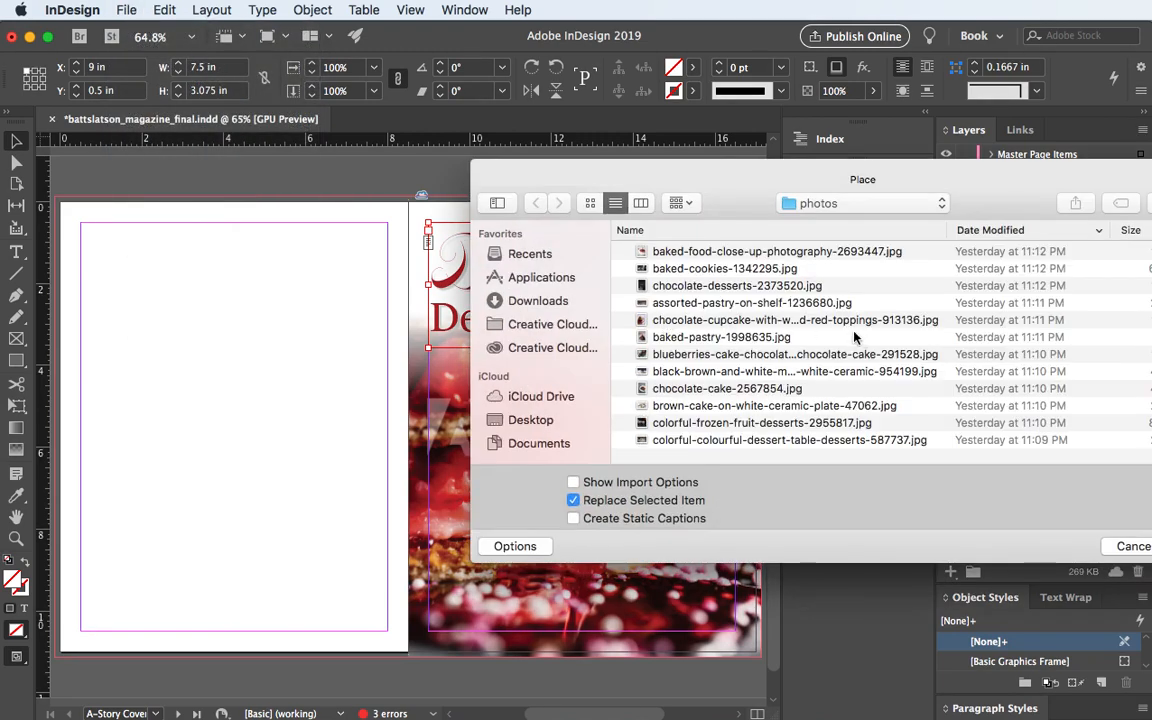
left_click(709, 289)
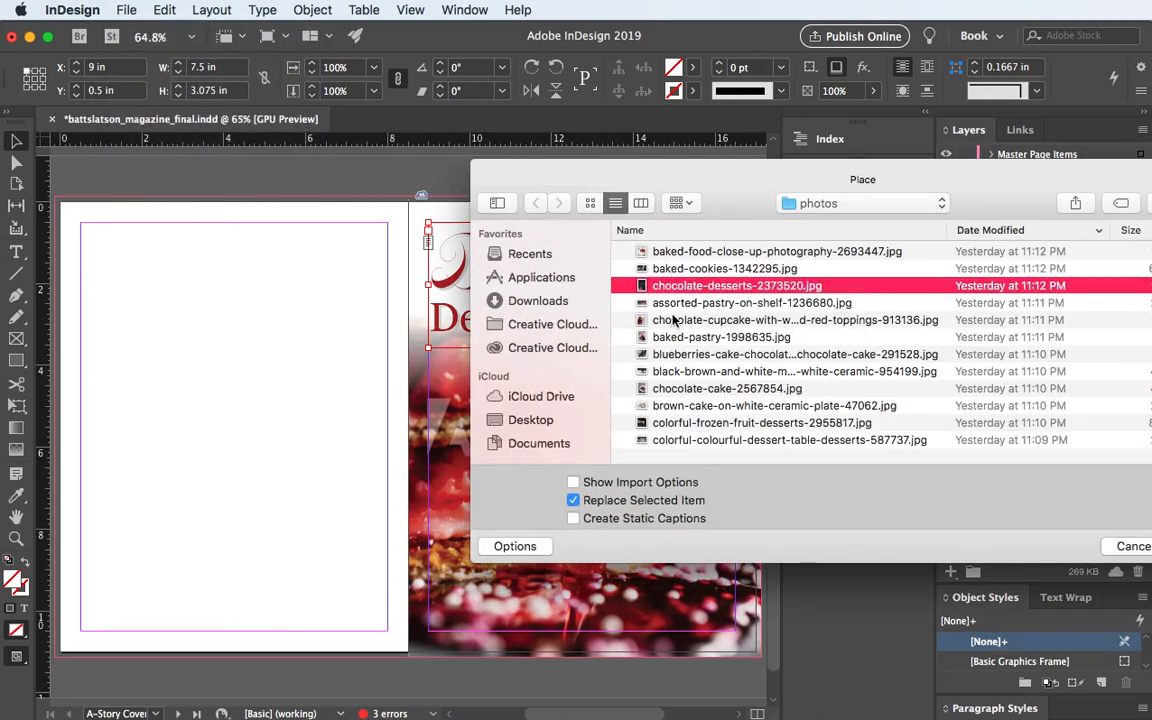
key("space")
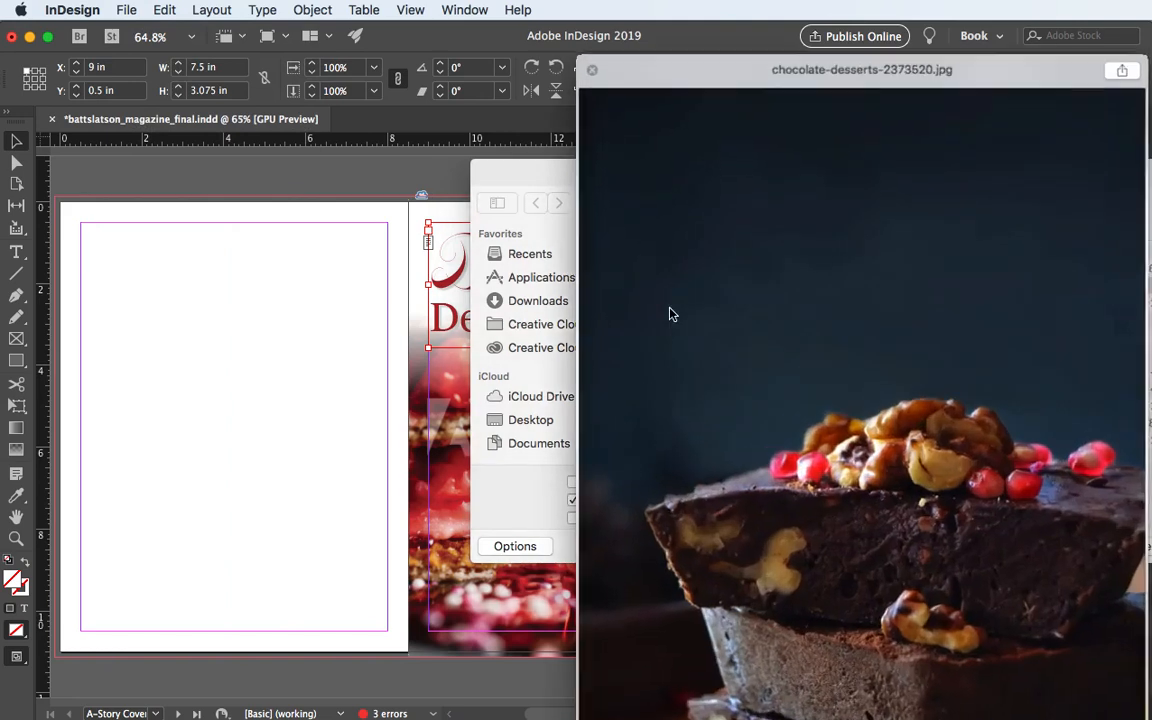
key("space")
left_click(676, 306)
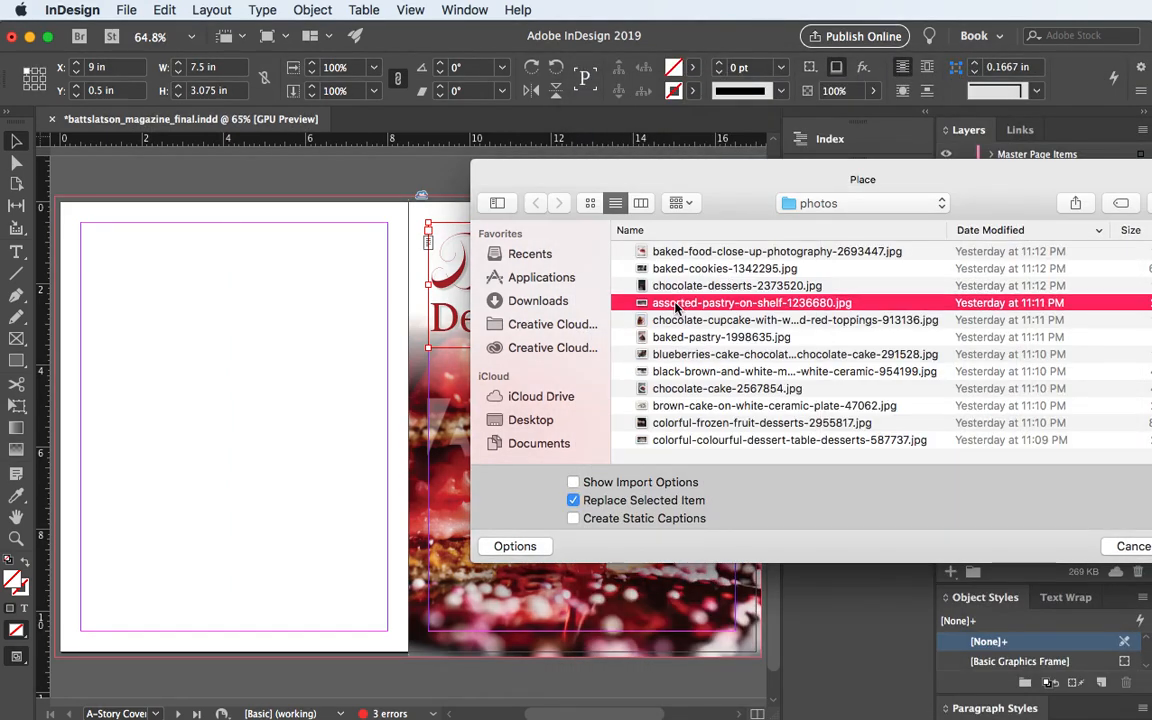
Preview the dessert photos in the photos folder and place brown-cake-on-white-ceramic-plate-47062.jpg
left_click(653, 371)
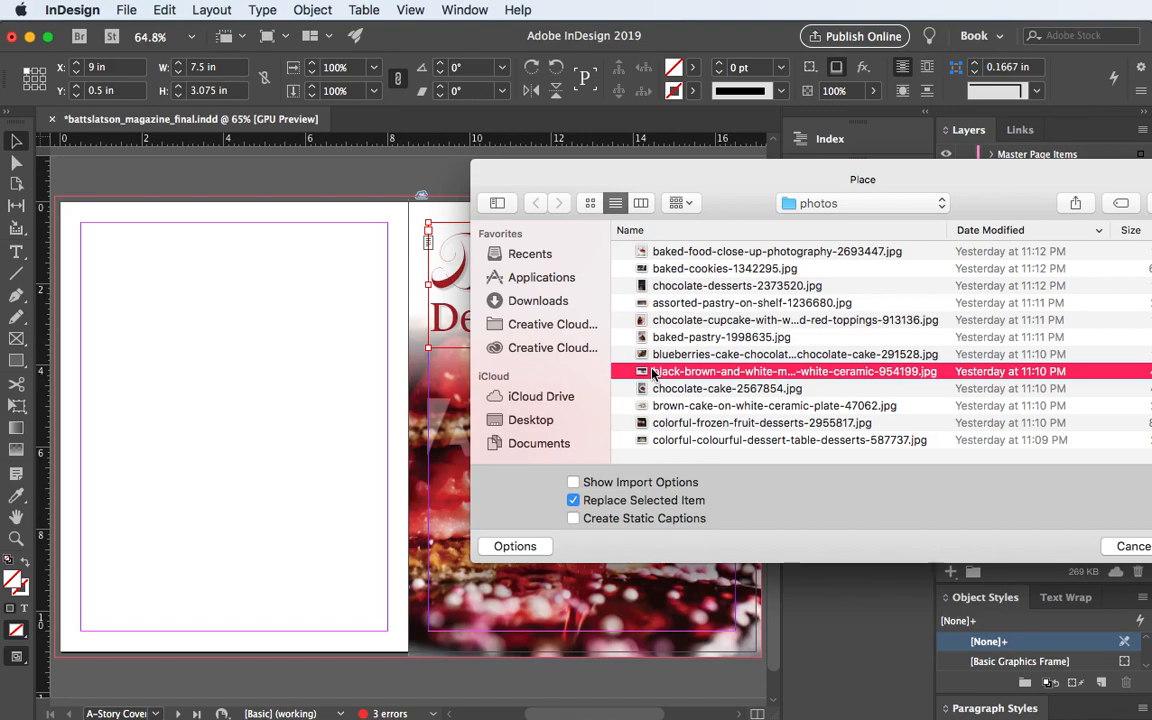
key("space")
key("space")
left_click(655, 411)
key("space")
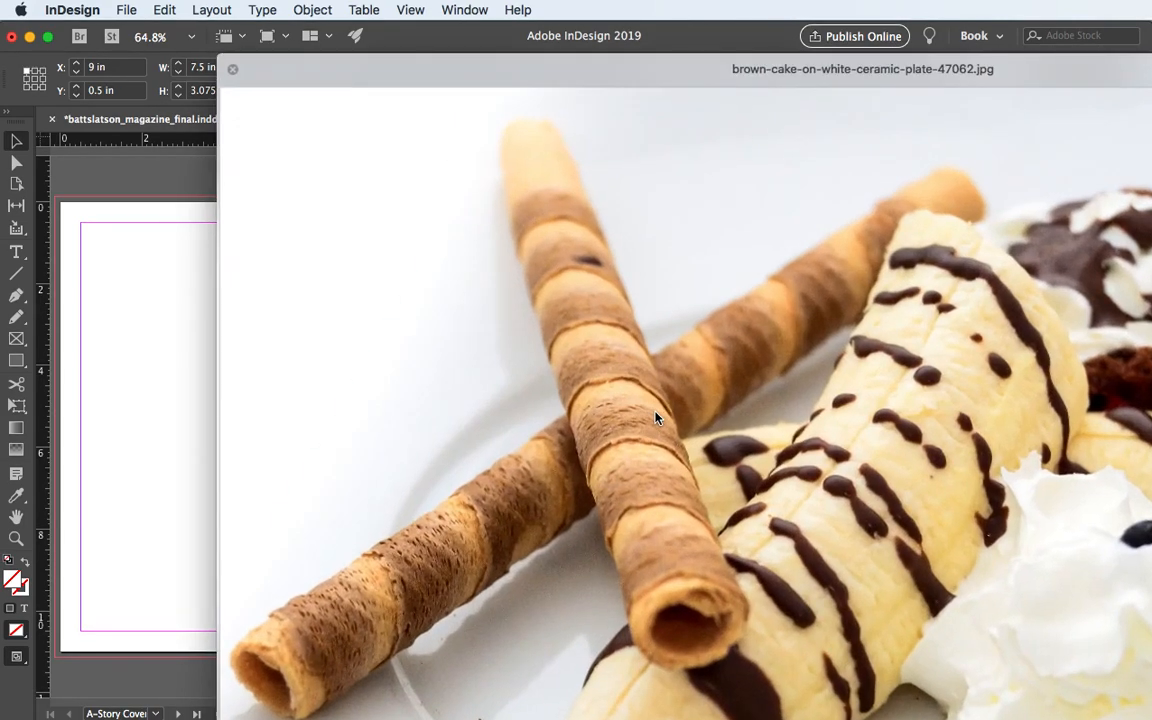
key("space")
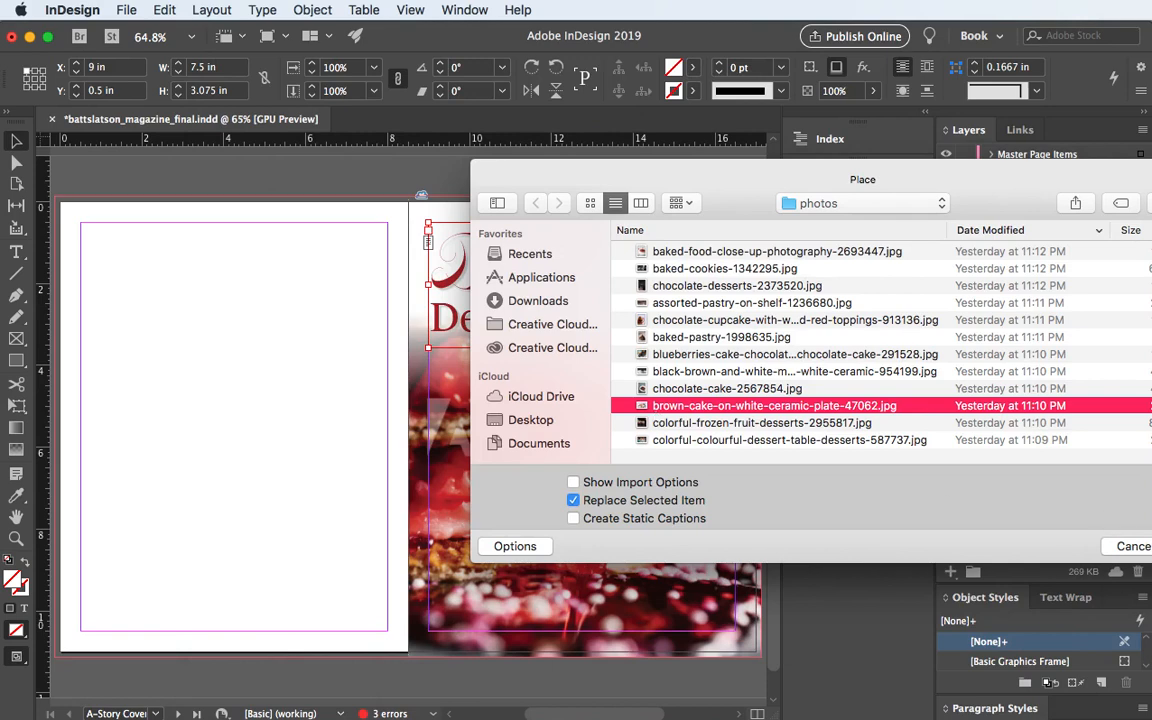
key("Return")
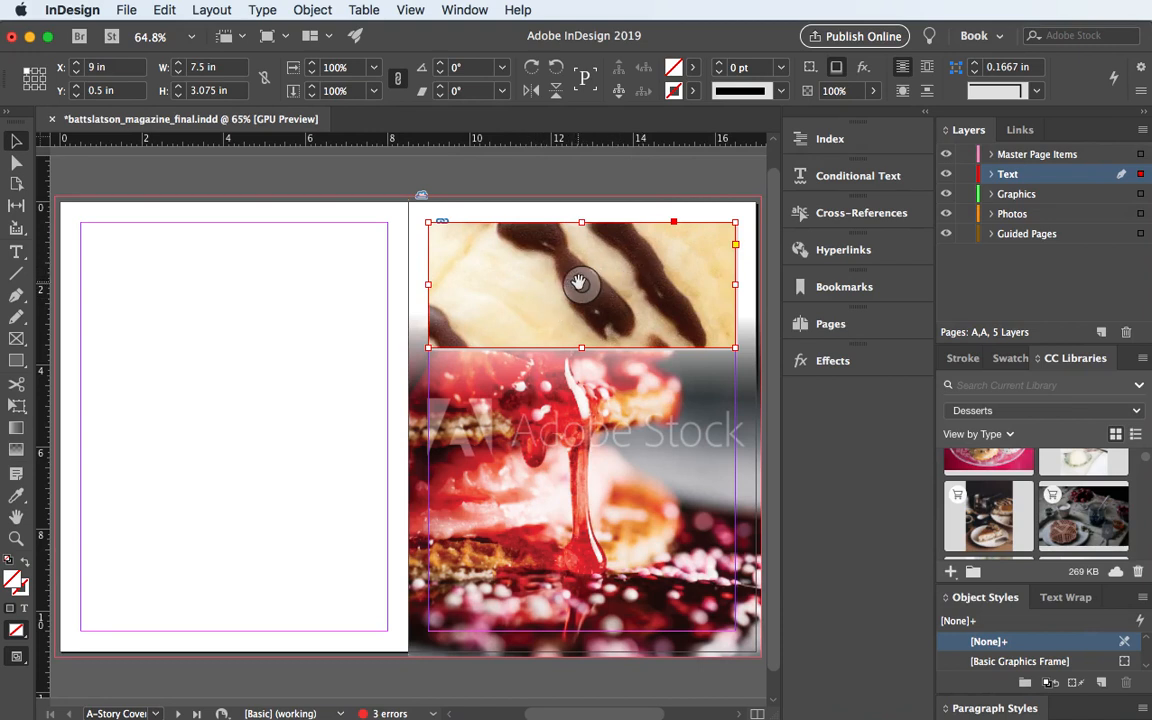
Undo the photo's replacement of the title and place it over the title instead, 7.5 in wide between the cover's side margins
left_click(991, 175)
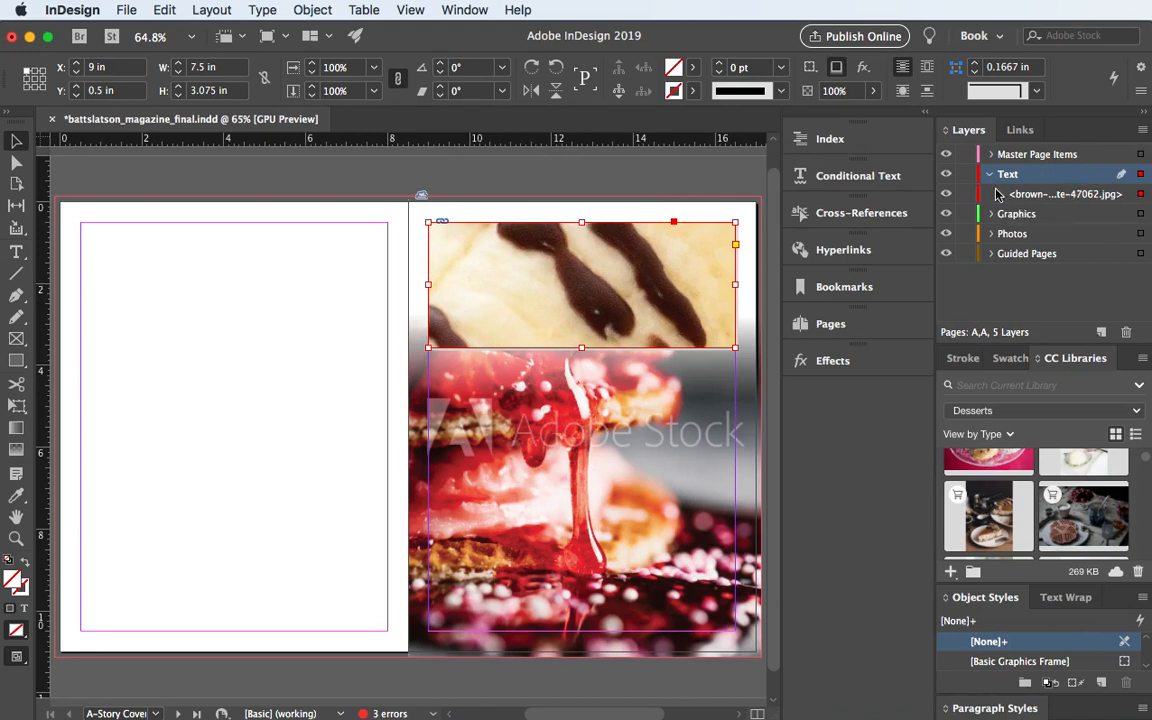
key("super+z")
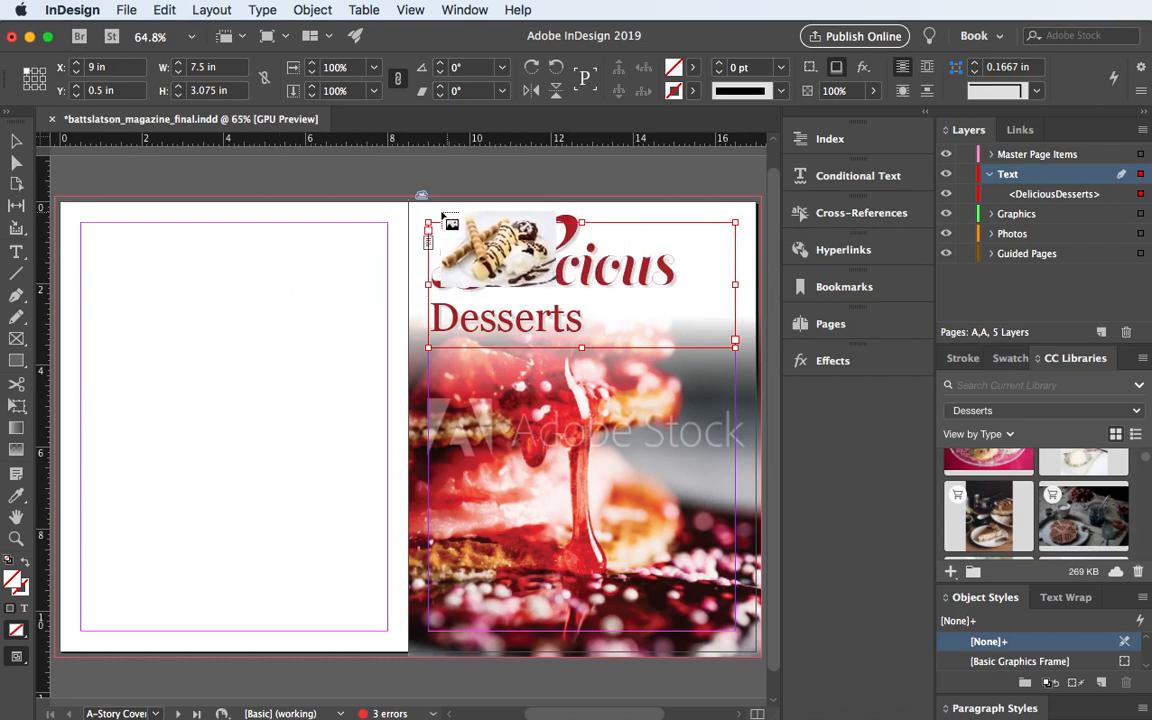
left_click_drag(428, 222, 740, 327)
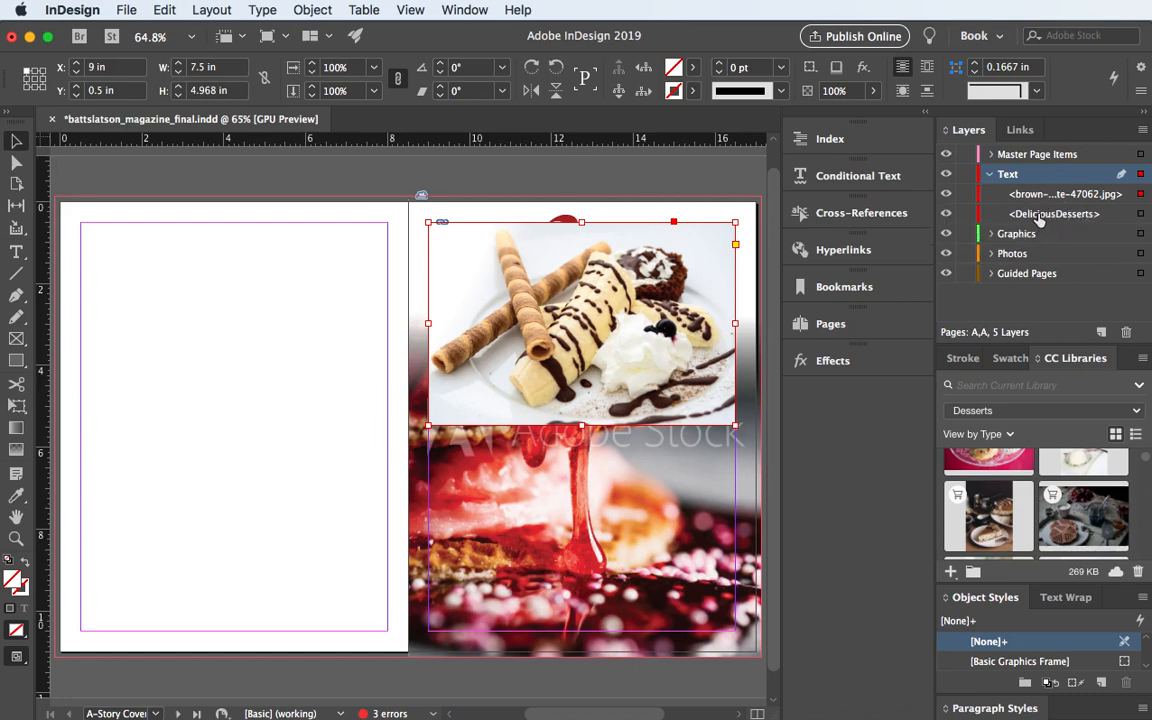
Stack the DeliciousDesserts text above the photo in the Text layer and crop the photo frame's bottom to a height of 3.075 in
left_click_drag(1038, 218, 1034, 196)
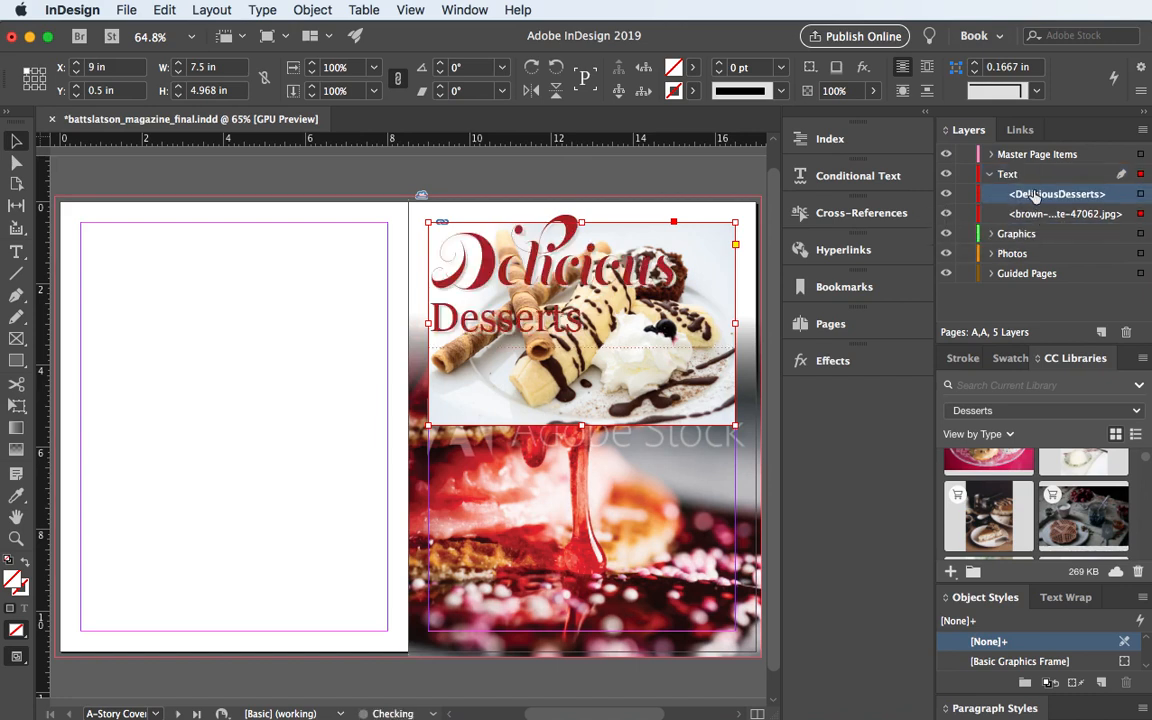
left_click(1036, 218)
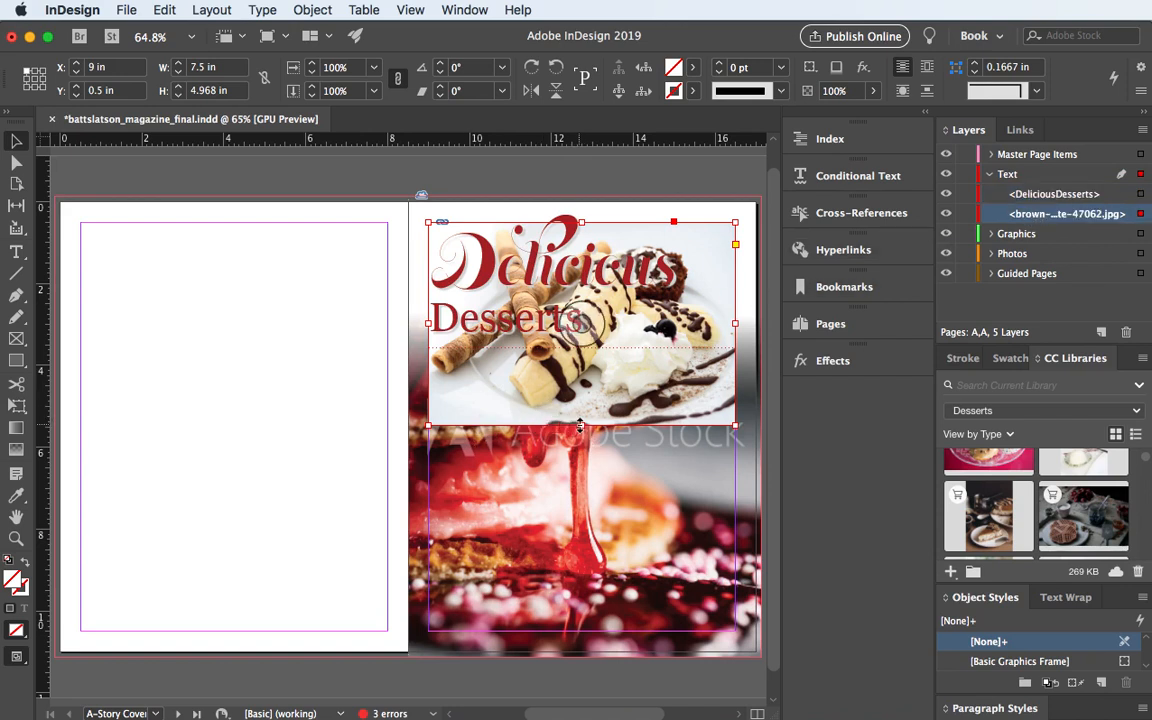
left_click_drag(581, 425, 581, 350)
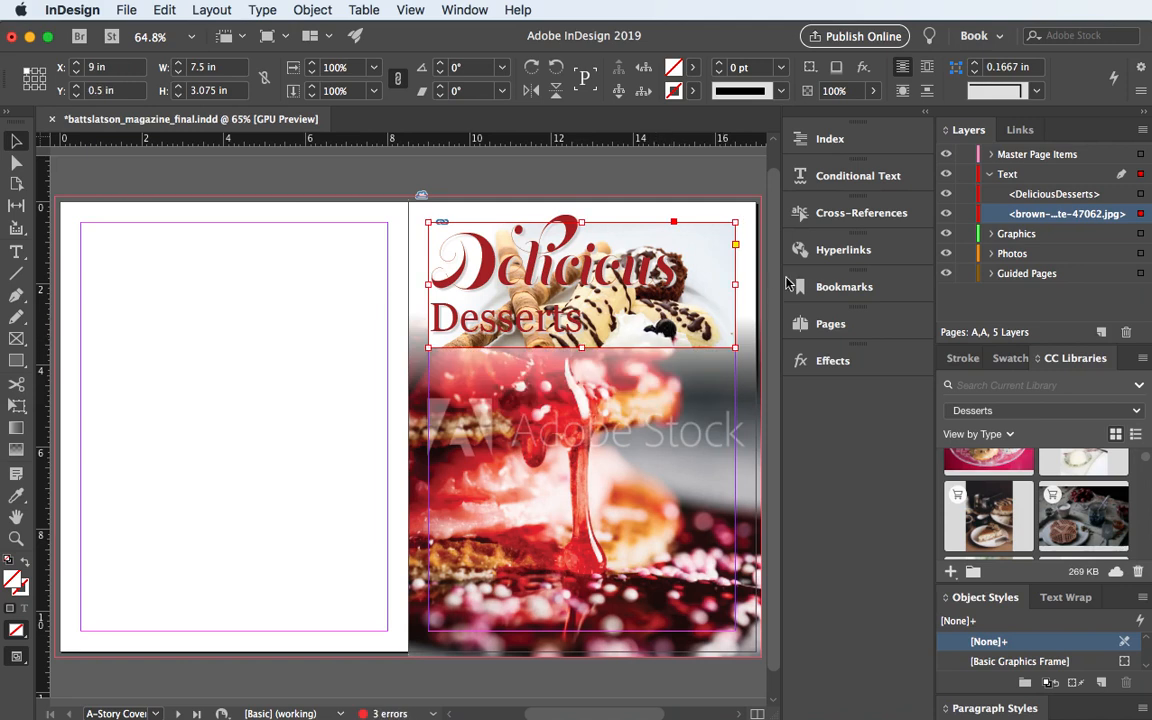
Try the Multiply blending mode on the dessert photo, restore Normal, and set the photo's opacity to 20%
left_click(826, 360)
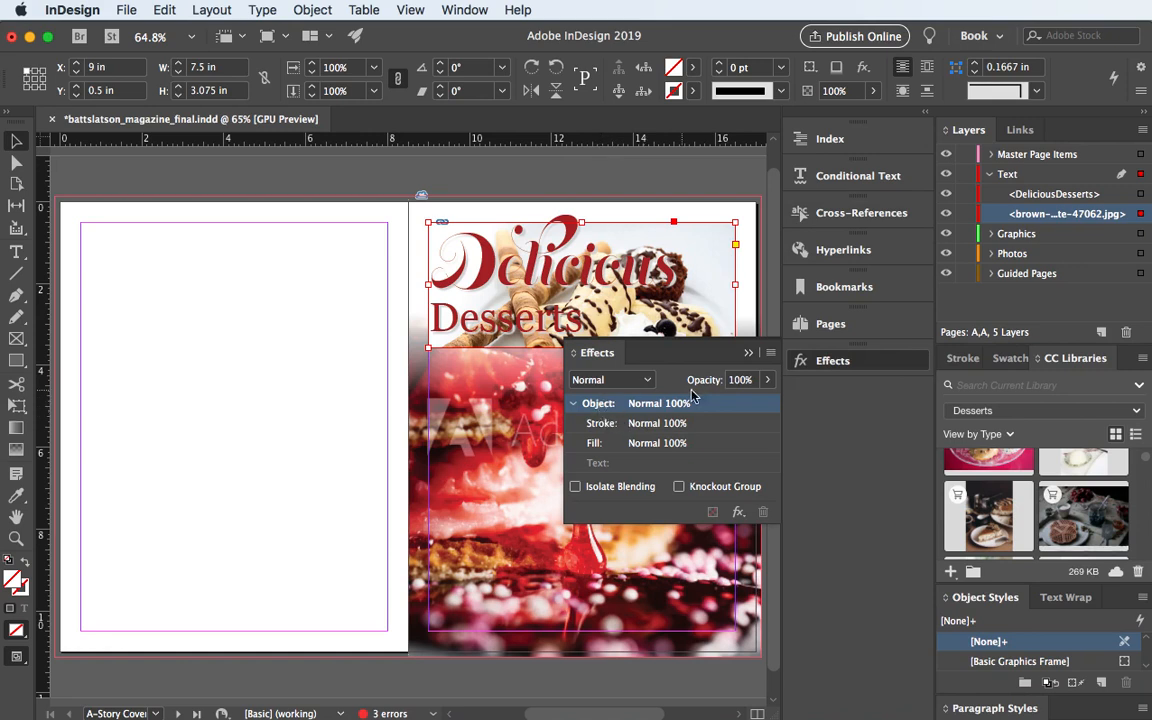
left_click(646, 388)
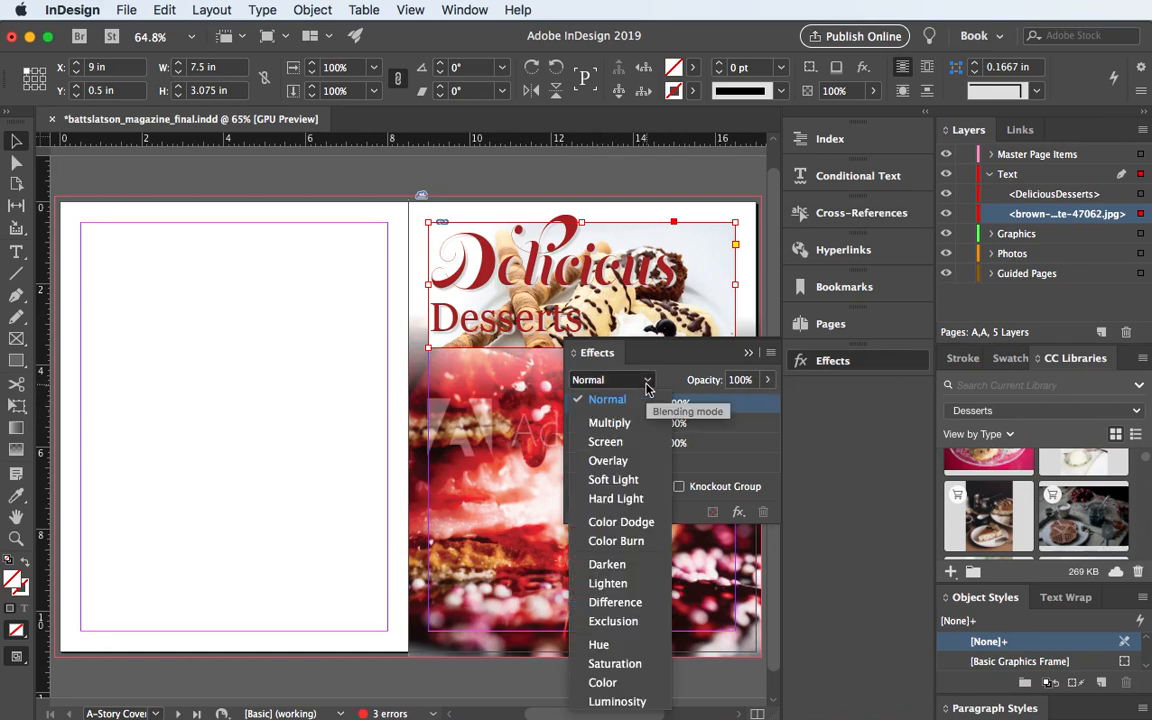
left_click(630, 420)
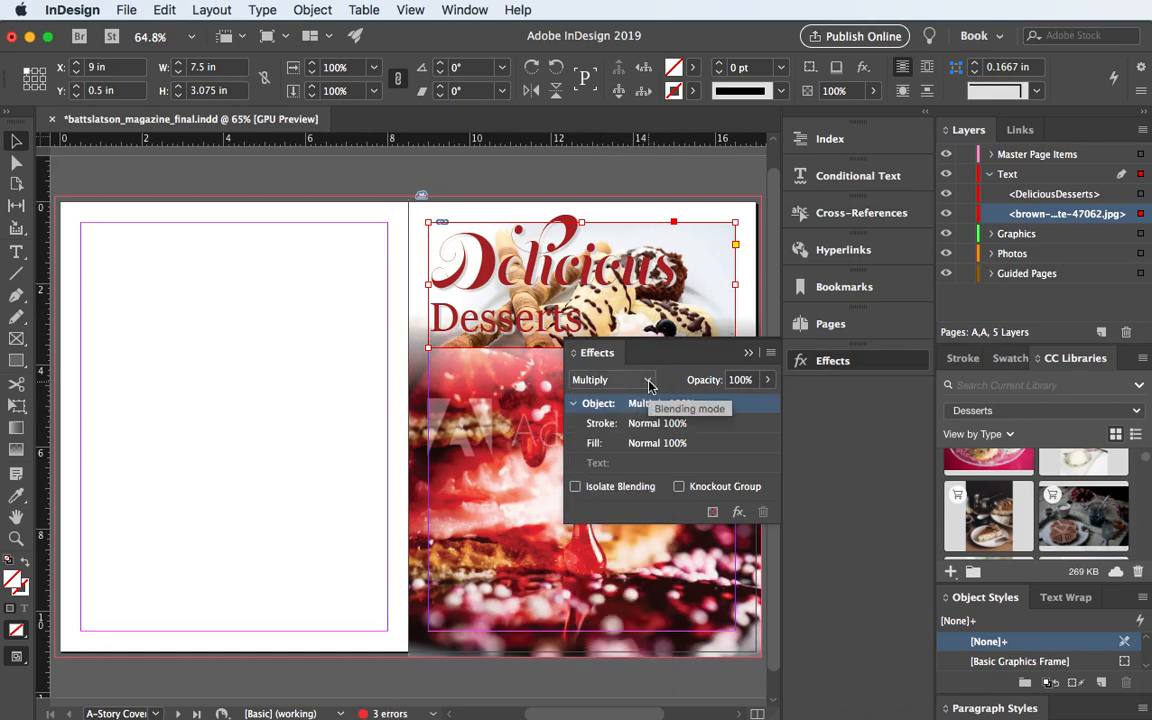
left_click(648, 386)
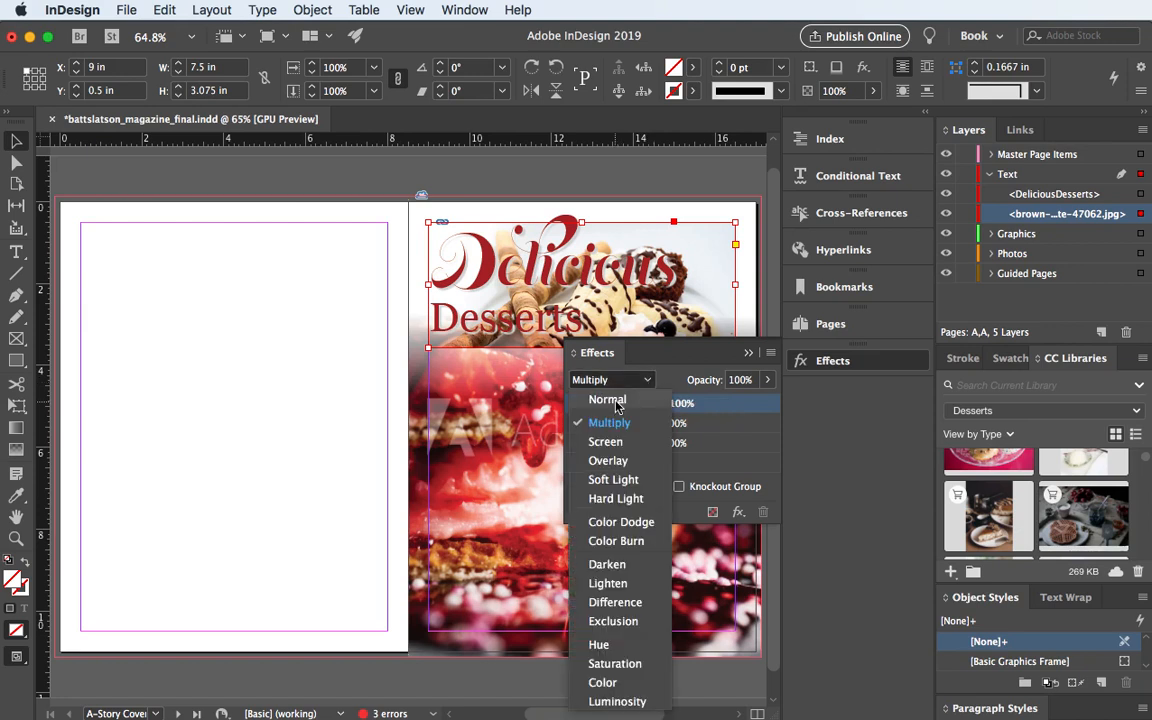
left_click(600, 399)
left_click(766, 380)
left_click_drag(767, 403, 689, 409)
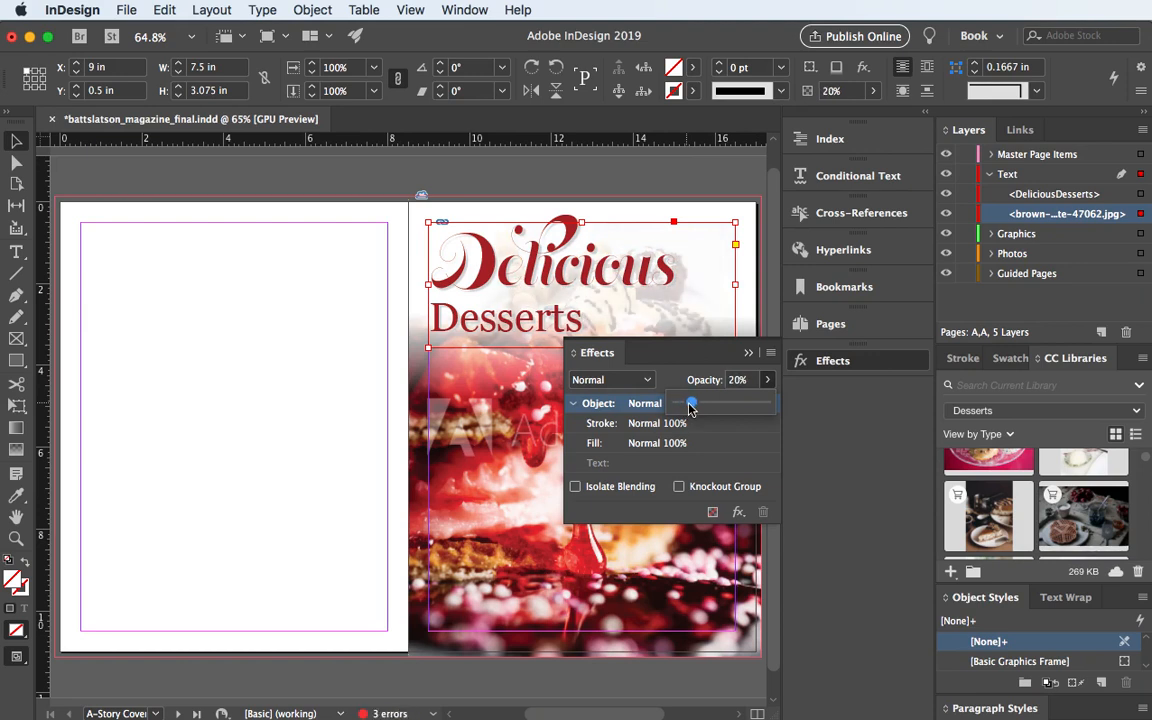
left_click(749, 352)
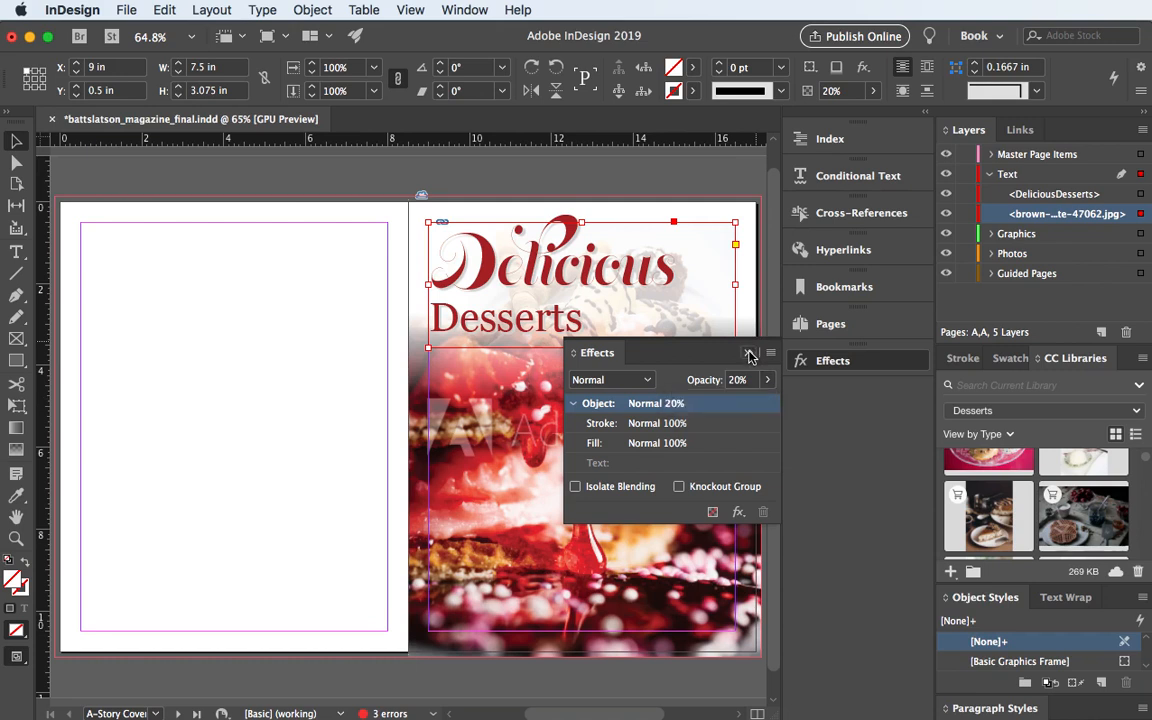
left_click(145, 421)
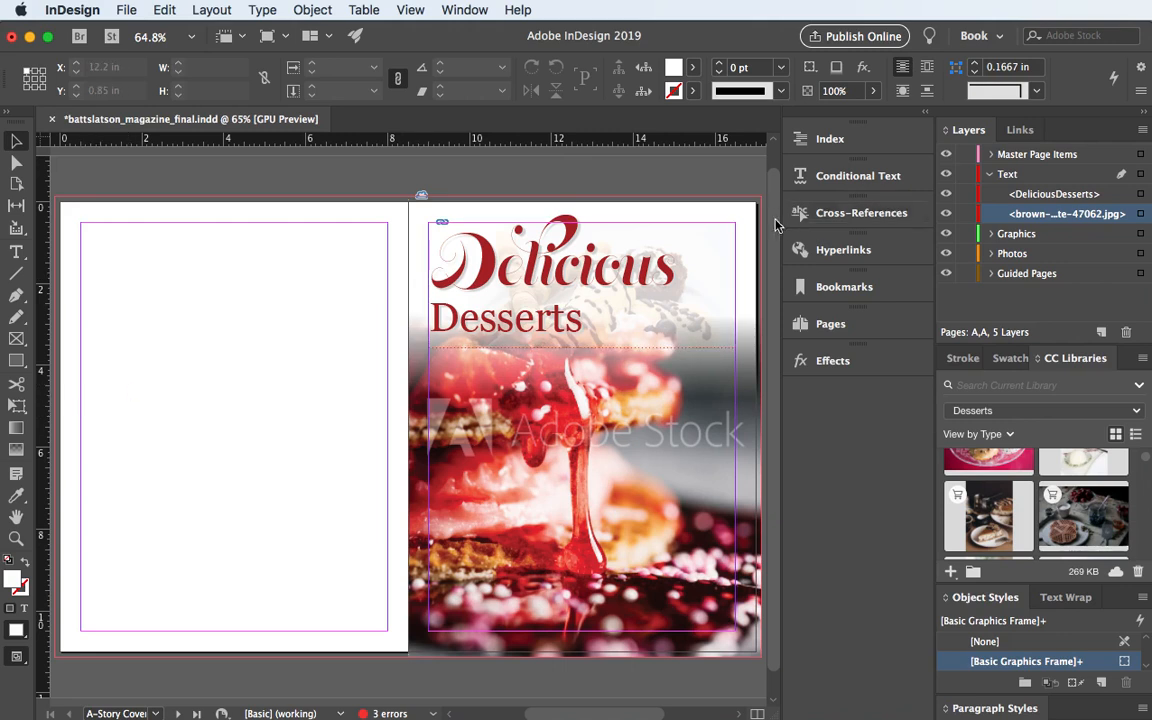
Try a left-to-right gradient feather on the Delicious Desserts text frame and undo it
left_click(612, 315)
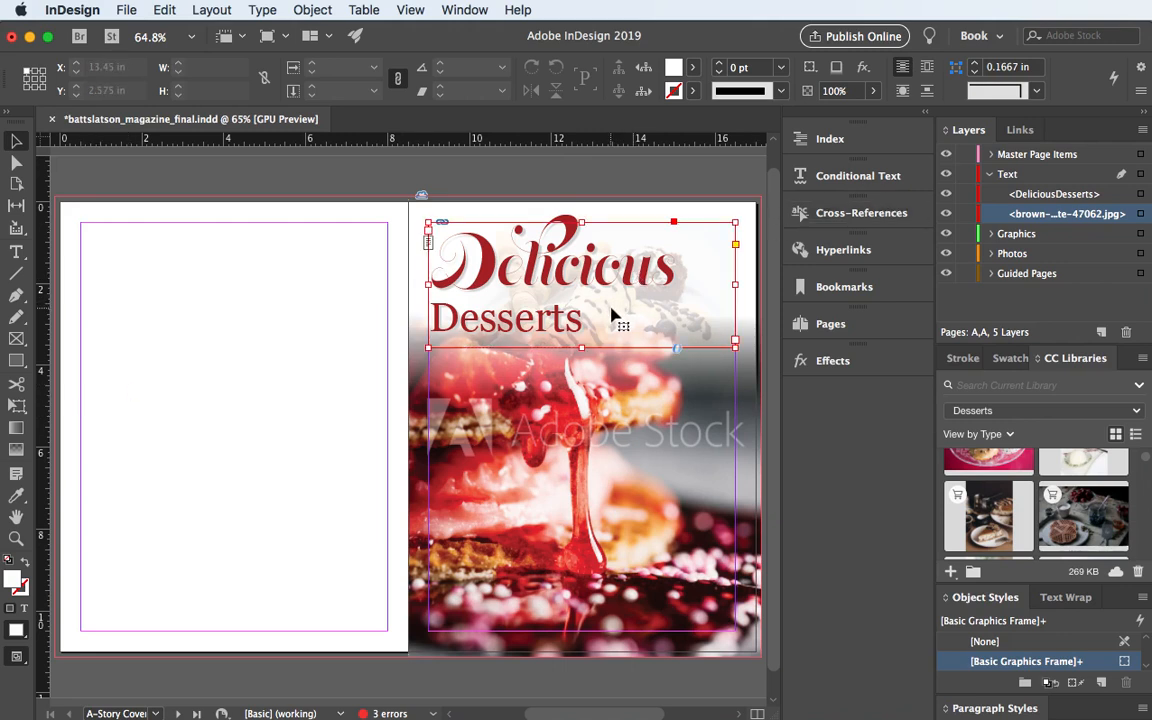
left_click(16, 449)
left_click_drag(385, 265, 538, 292)
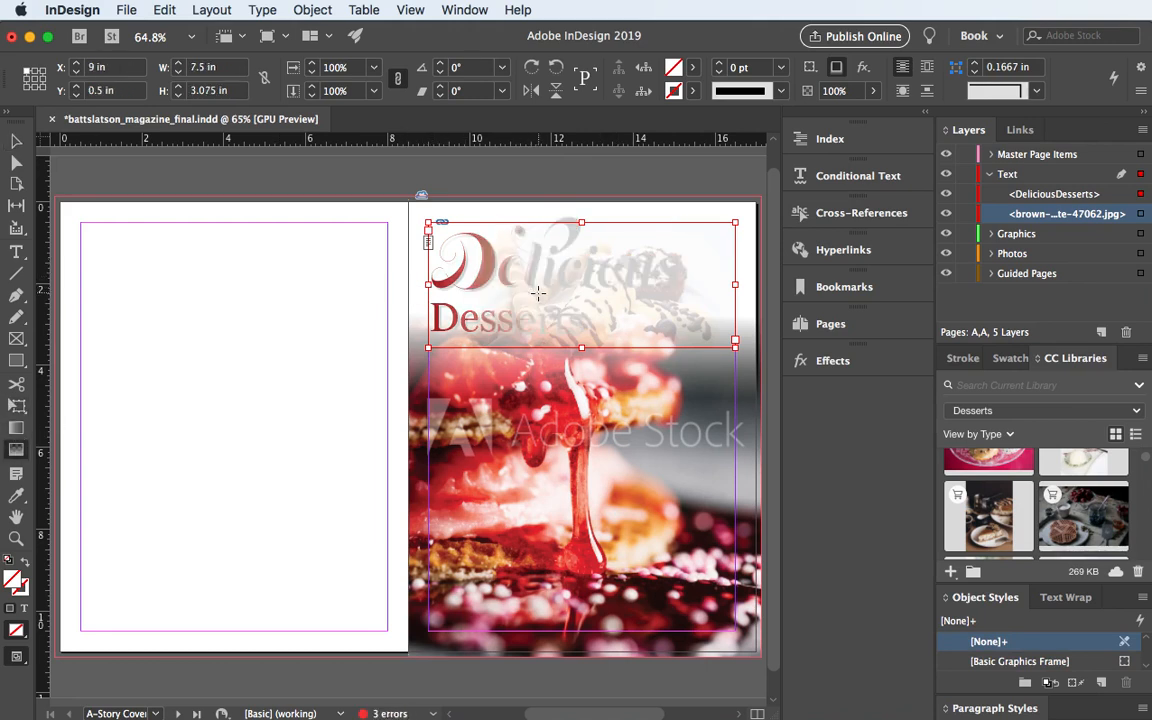
key("super+z")
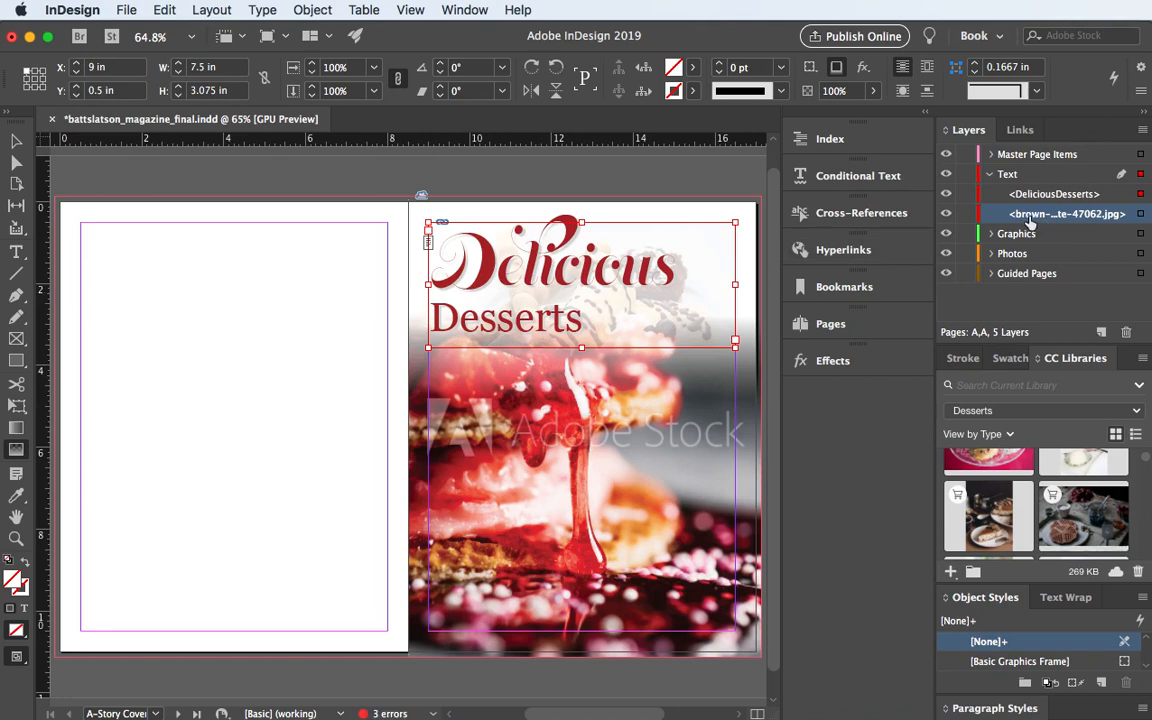
Apply a diagonal gradient feather to the brown-cake photo so it fades out from its upper right toward the lower left
left_click(1140, 214)
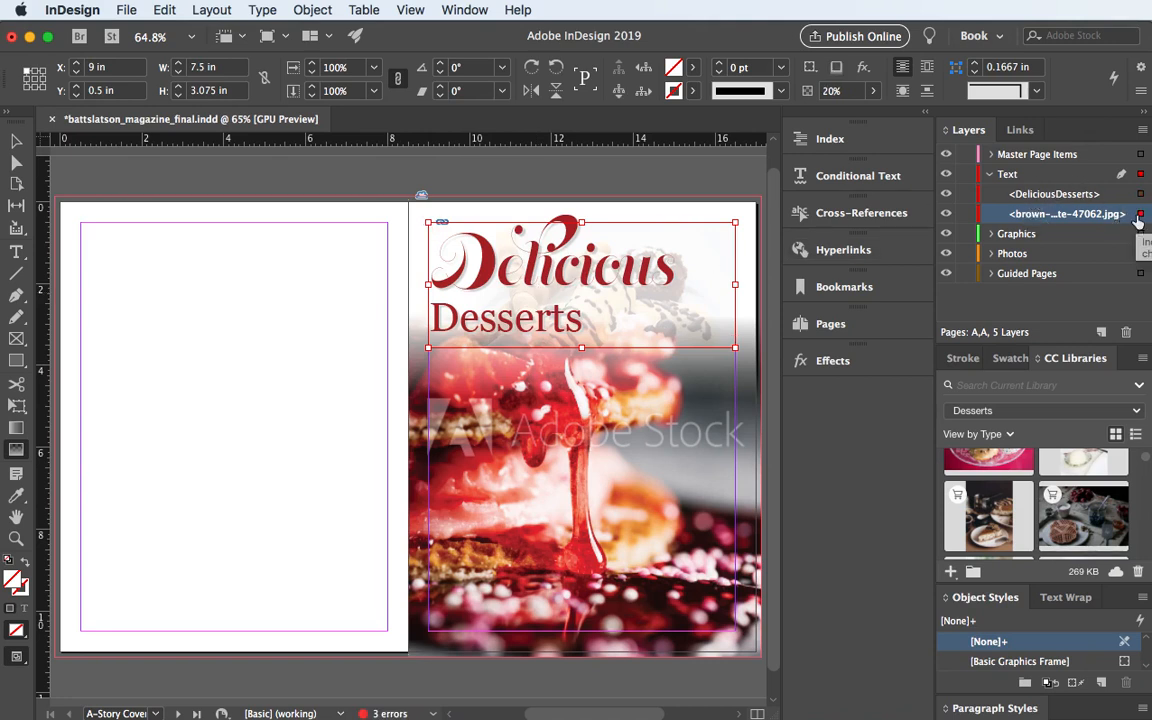
left_click_drag(430, 298, 561, 296)
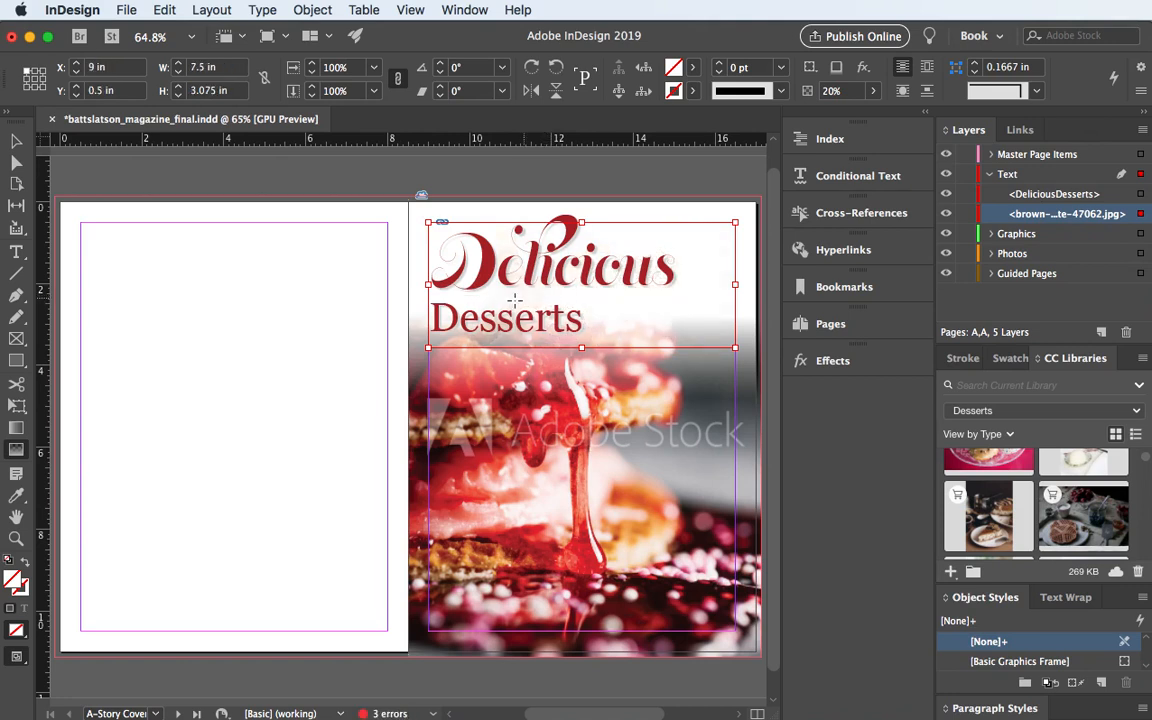
left_click_drag(626, 294, 522, 296)
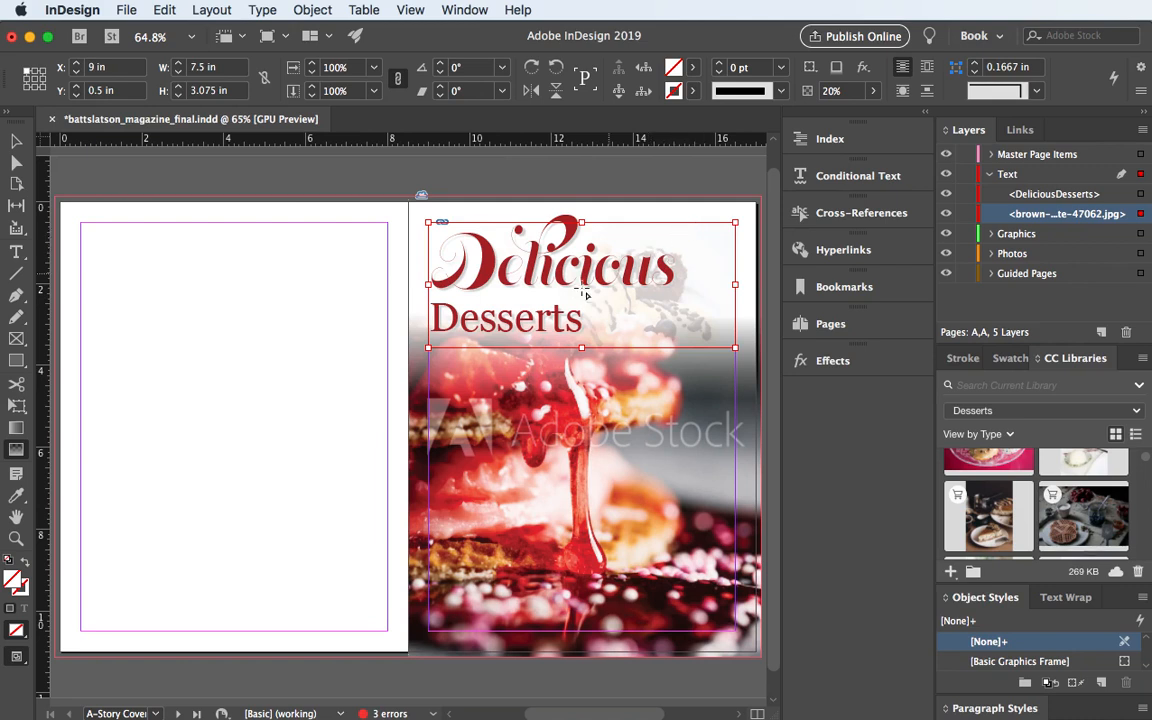
left_click_drag(681, 254, 587, 328)
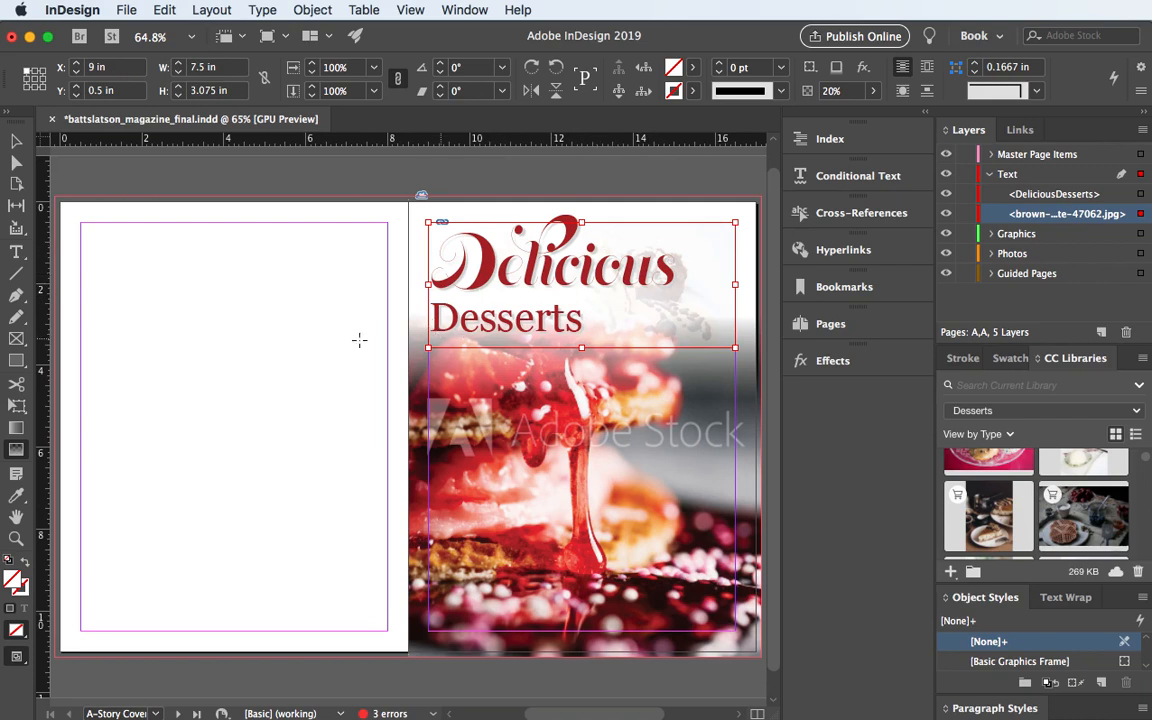
left_click(16, 141)
left_click(200, 177)
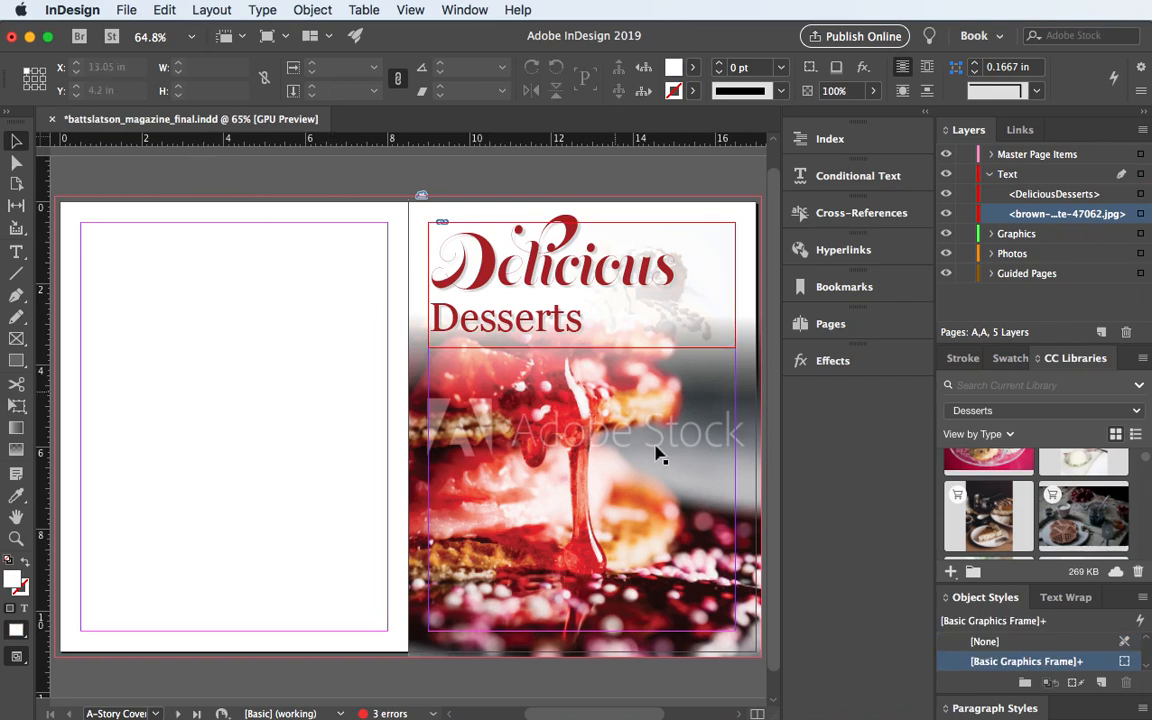
Check the cover master in Preview mode, return to Normal view, and save the document
scroll(497, 440, "down", 2)
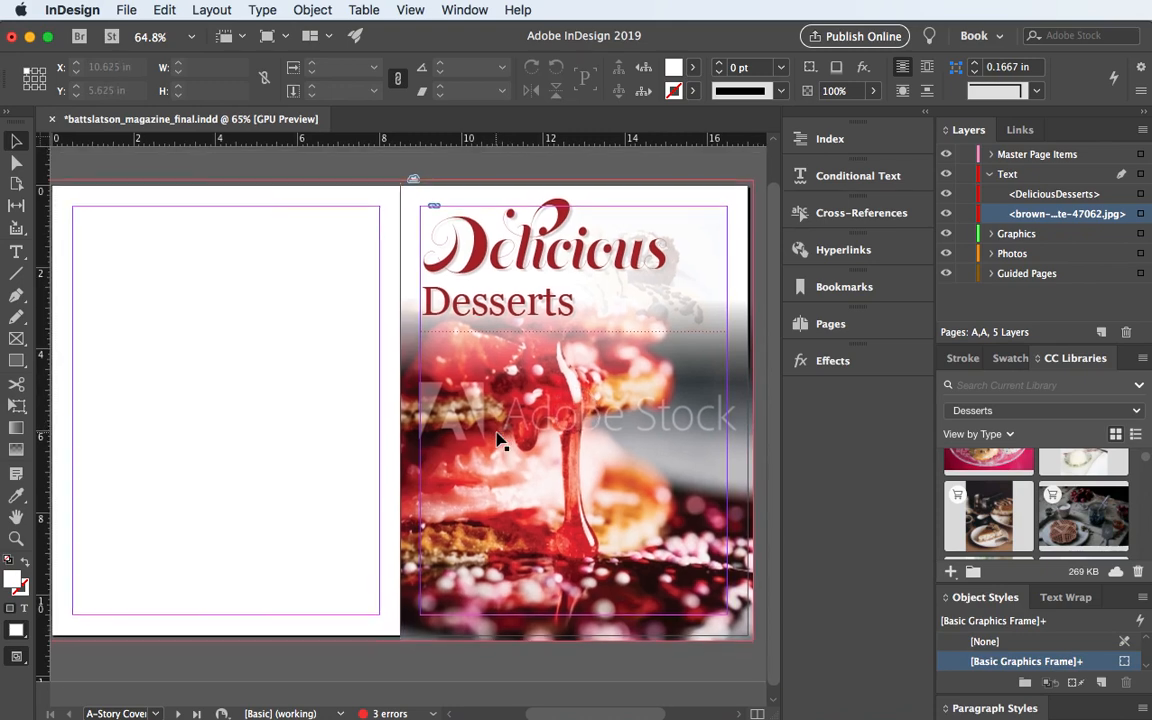
scroll(497, 440, "right", 3)
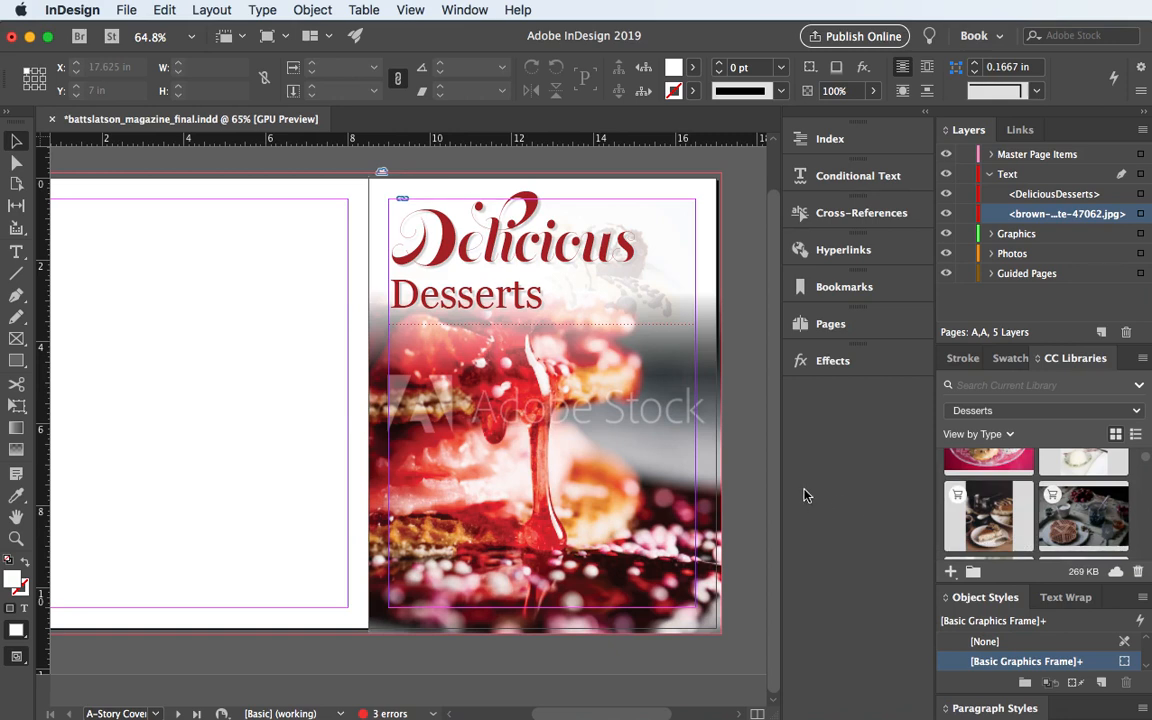
key("w")
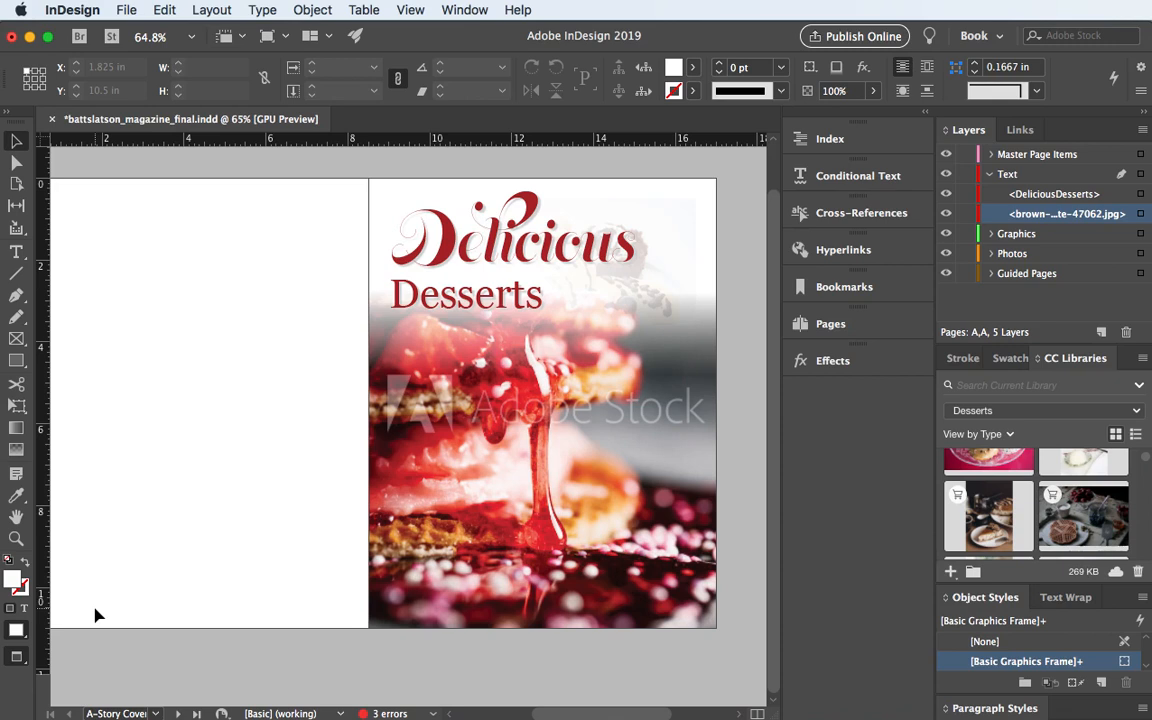
key("w")
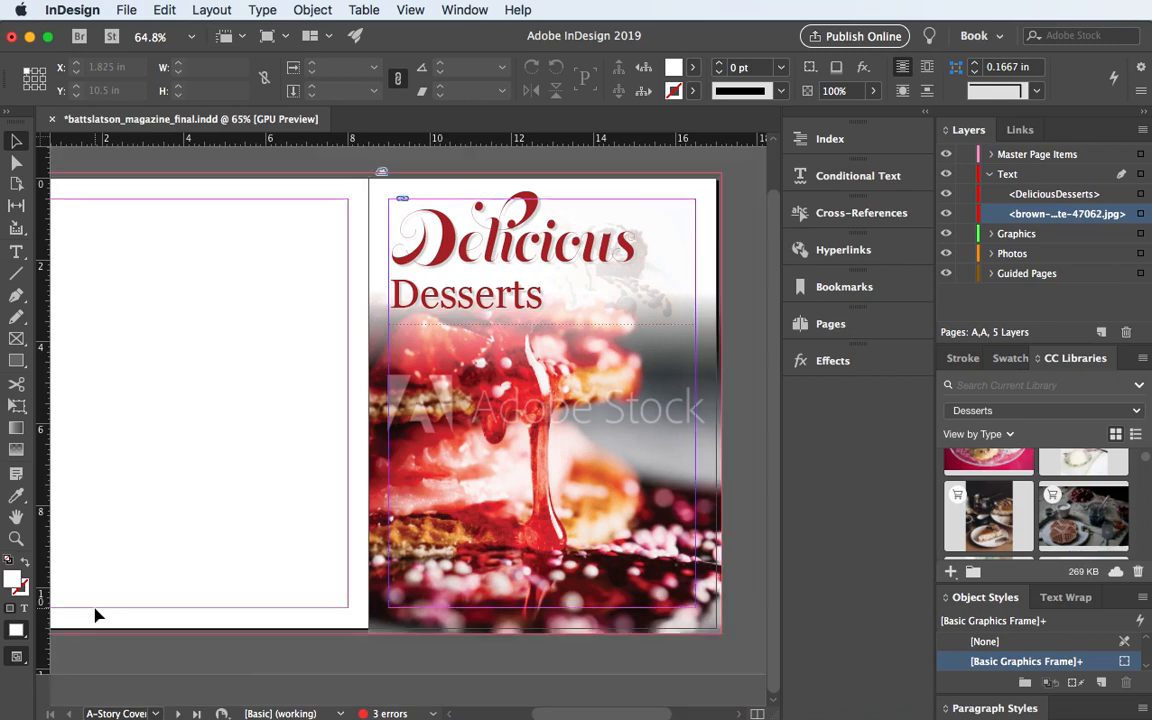
key("super+s")
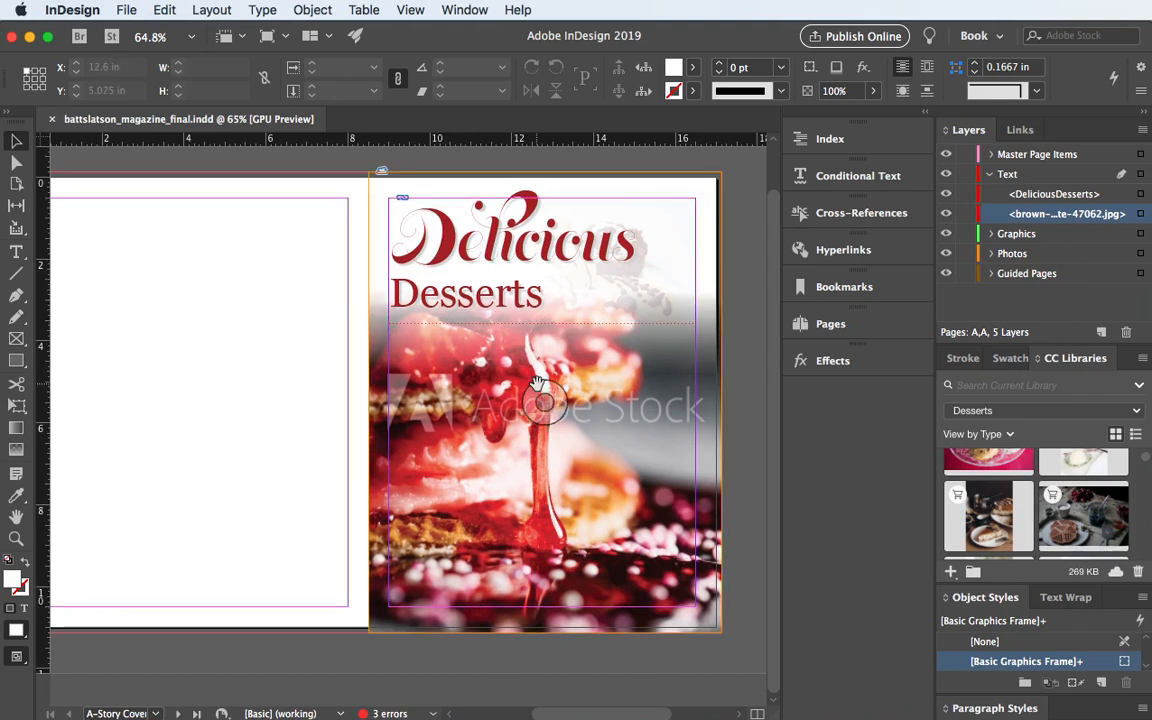
View page 1 with the A-Story Cover master applied and the spread of pages 2–3
scroll(538, 383, "left", 3)
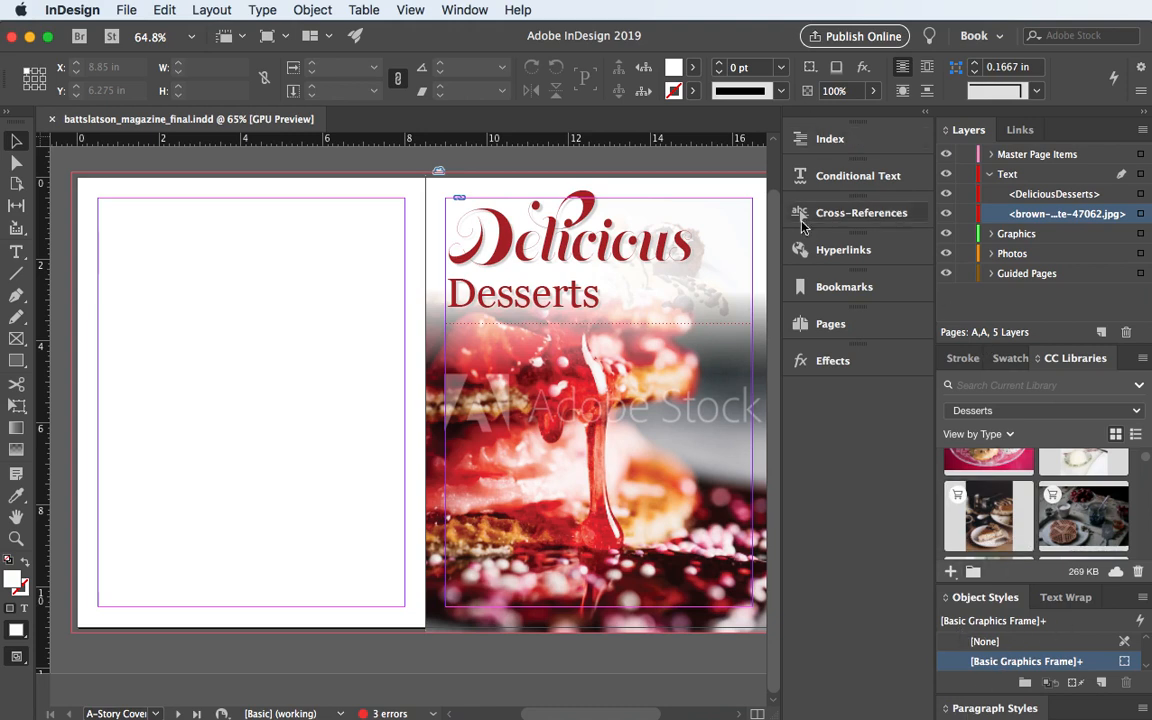
left_click(815, 326)
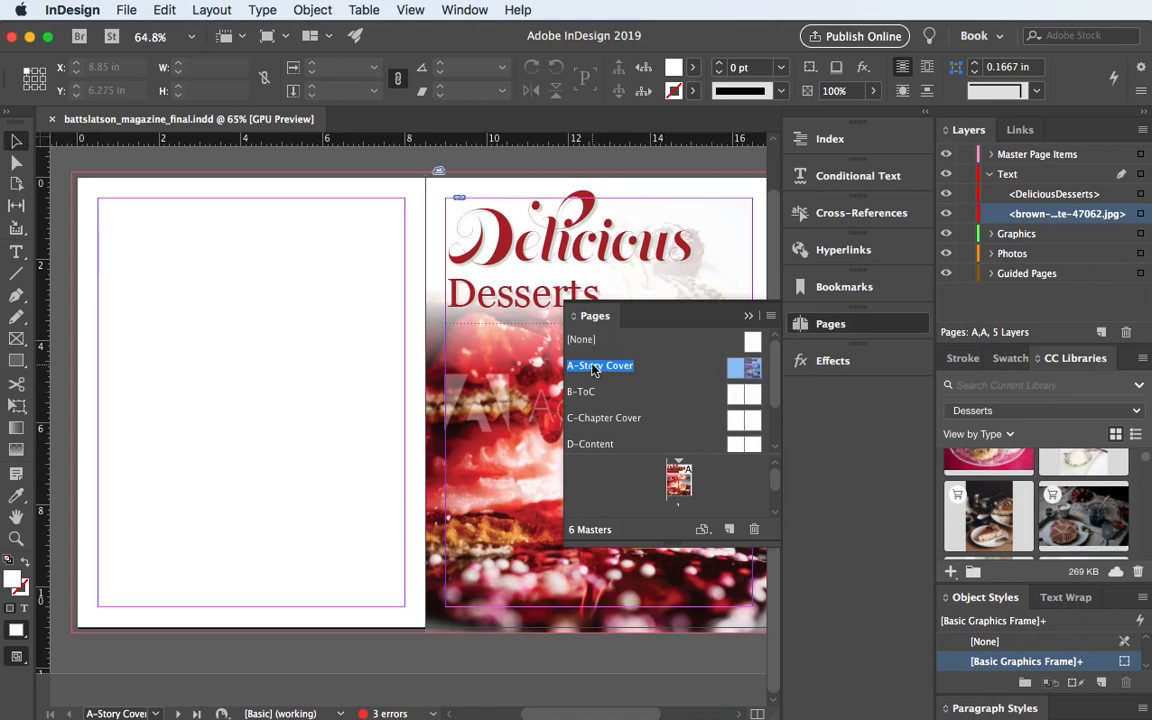
double_click(679, 481)
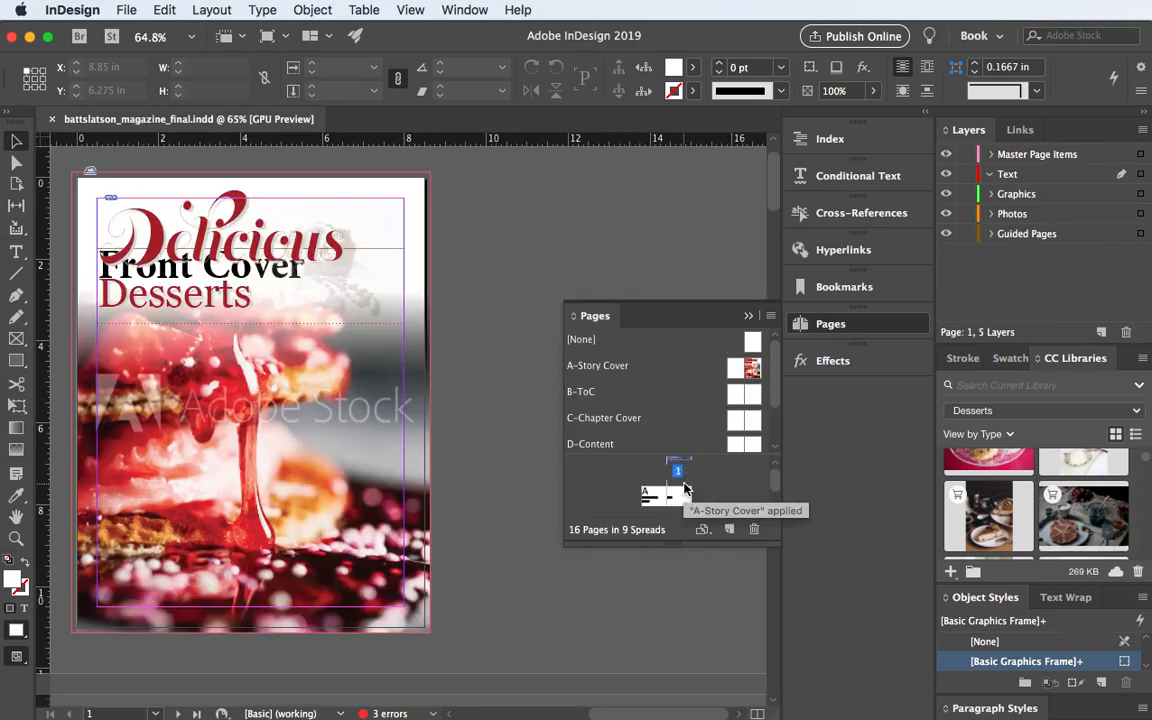
scroll(685, 487, "down", 1)
scroll(686, 487, "up", 1)
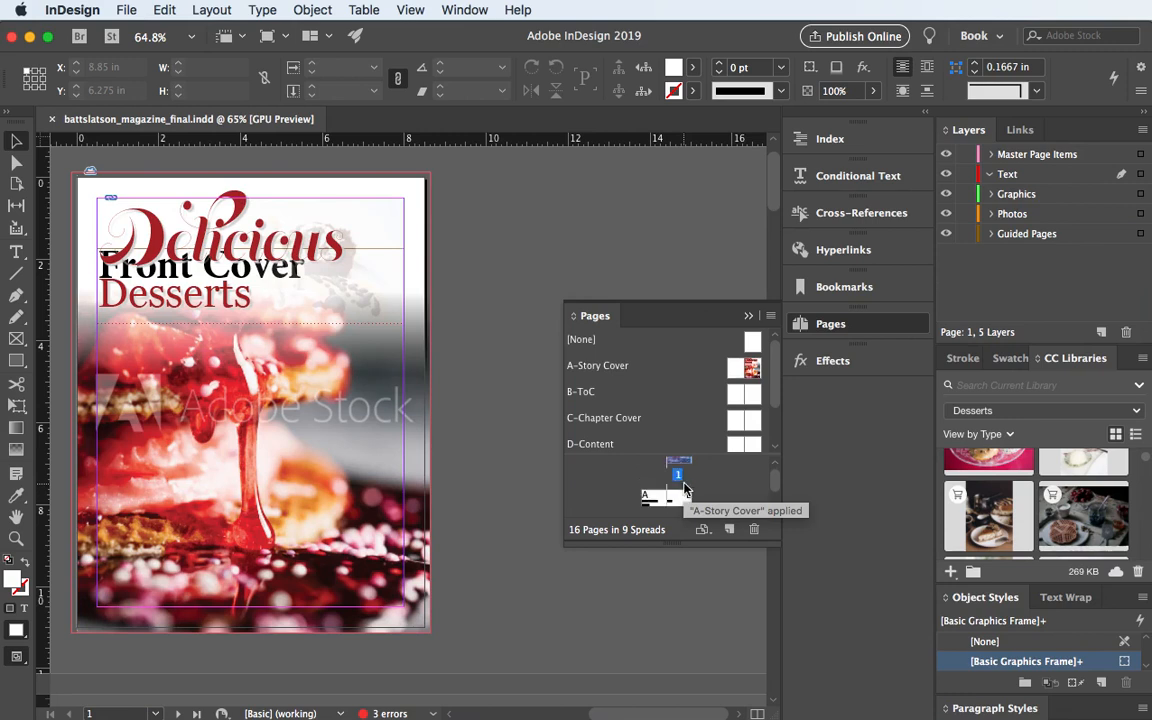
double_click(651, 500)
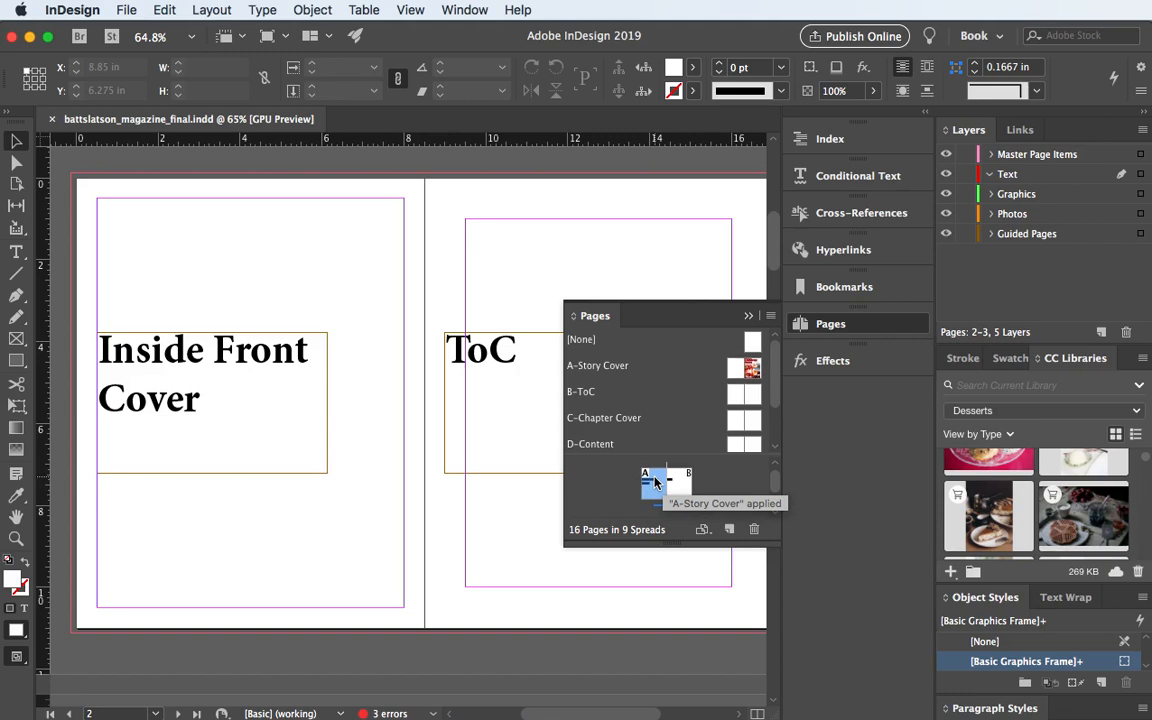
Place brown-cake-on-white-ceramic-plate-47062.jpg on the A-Story Cover master, sized from the bleed corner across both pages, about 17.025 in wide
double_click(735, 370)
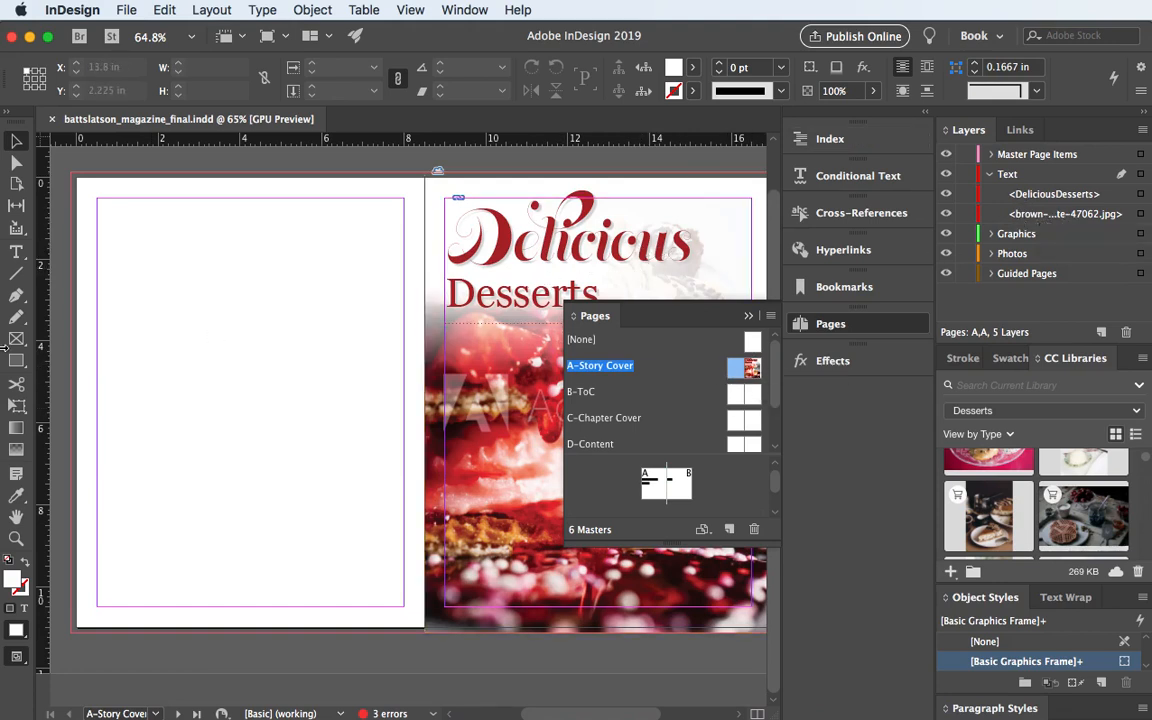
key("super+d")
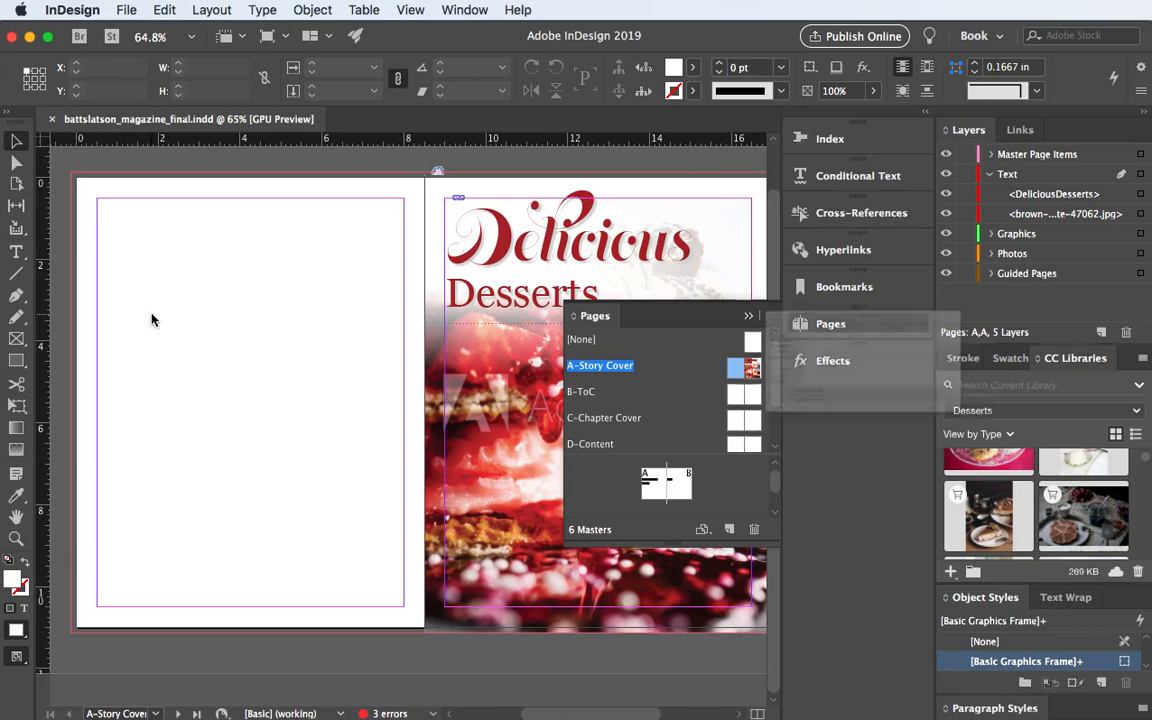
left_click(724, 255)
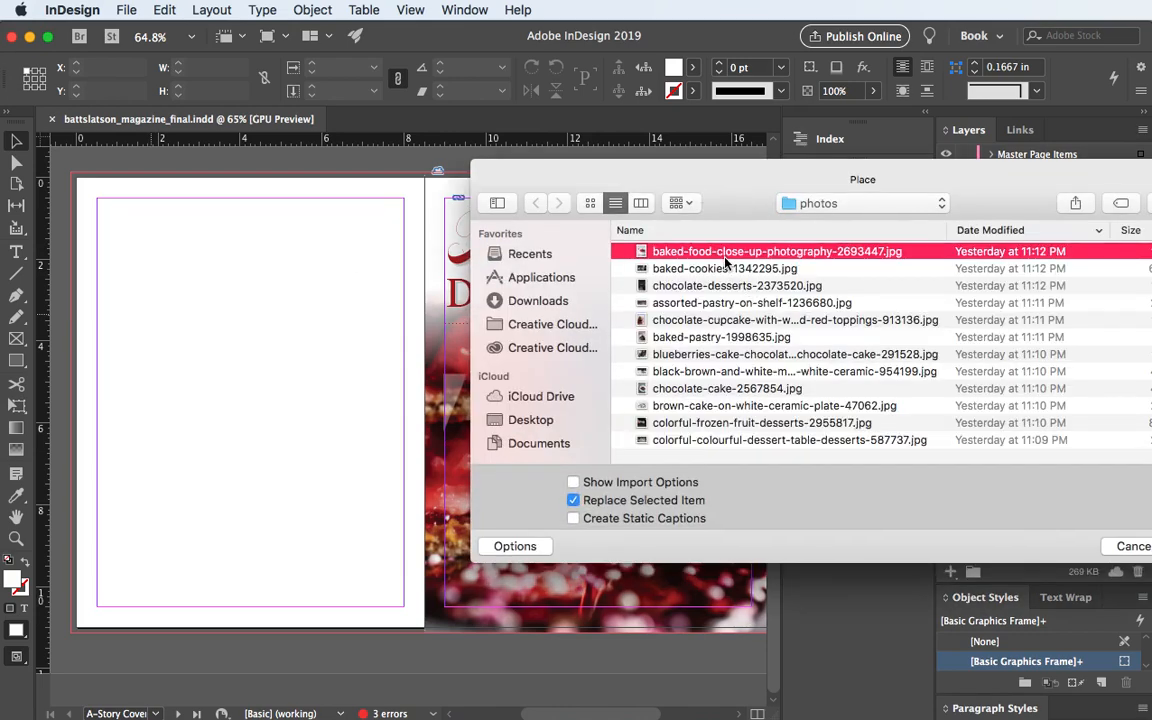
left_click(692, 407)
double_click(692, 407)
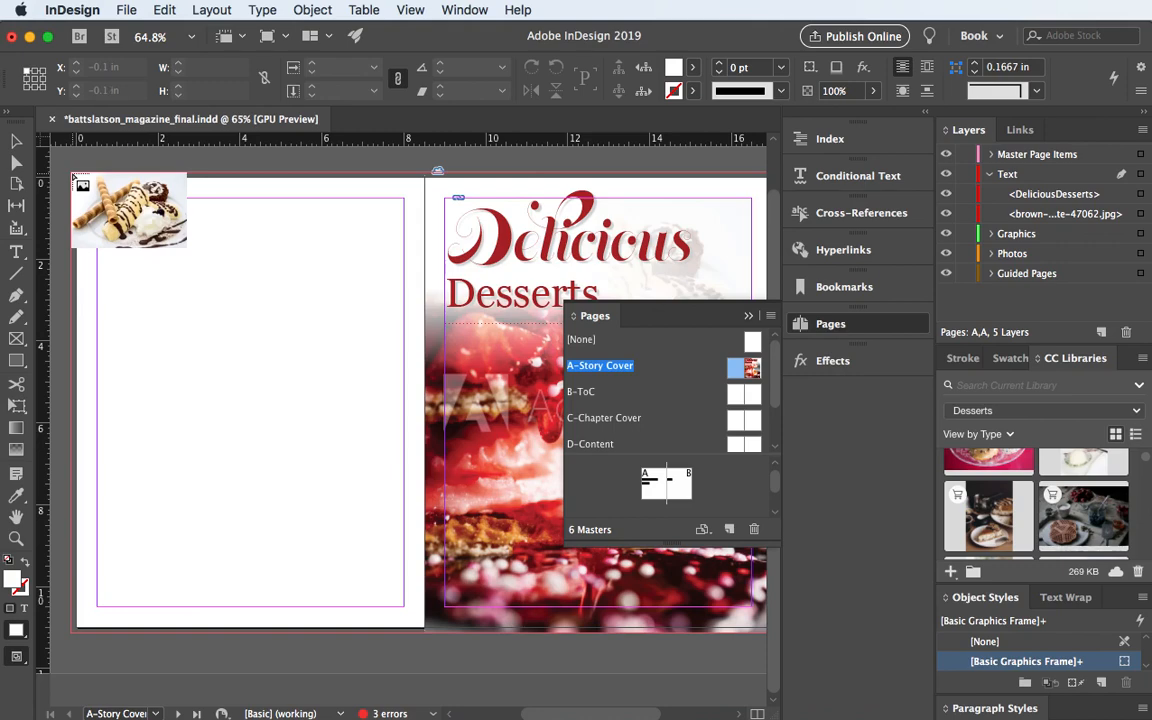
left_click_drag(72, 176, 618, 635)
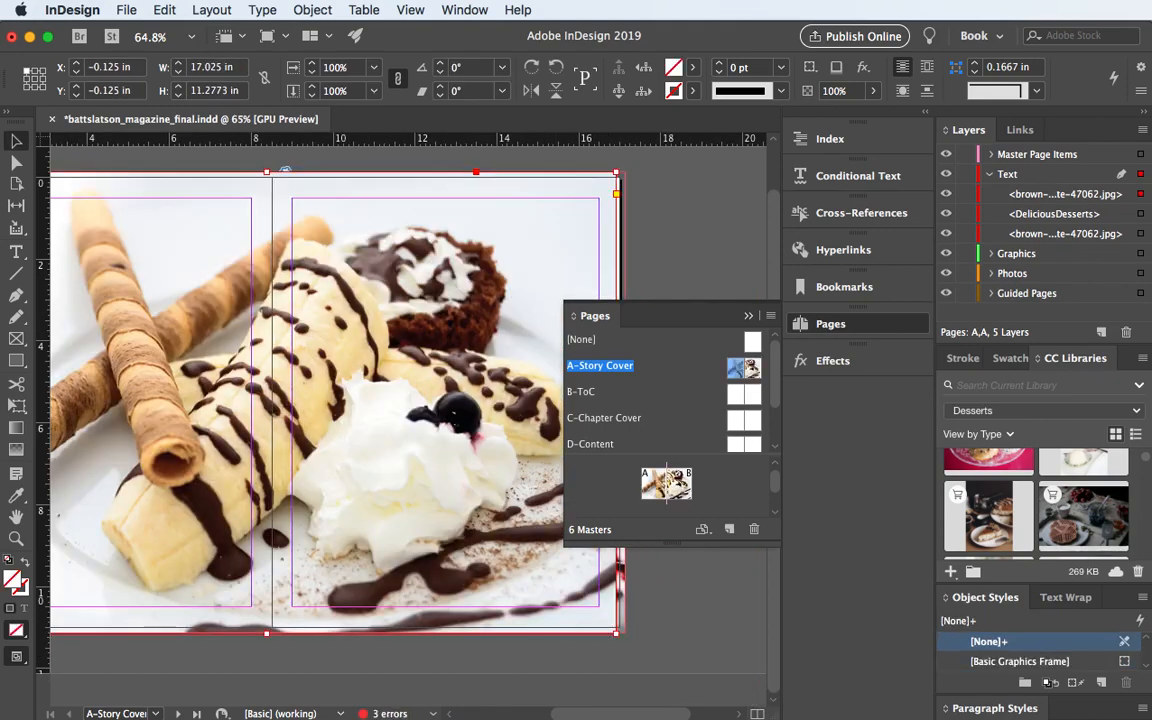
Crop the newly placed photo's frame to 8.625 in wide so it covers only the master's left page up to the spine
left_click_drag(572, 715, 524, 716)
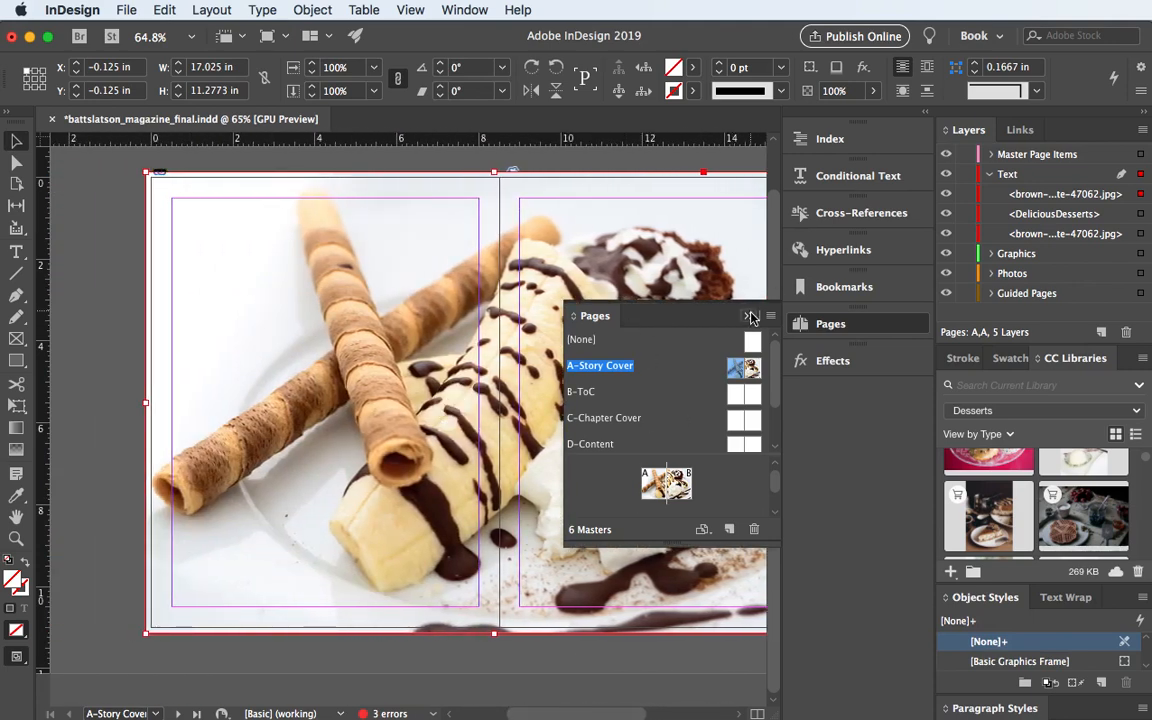
left_click(549, 716)
left_click_drag(557, 714, 594, 714)
left_click_drag(631, 403, 287, 390)
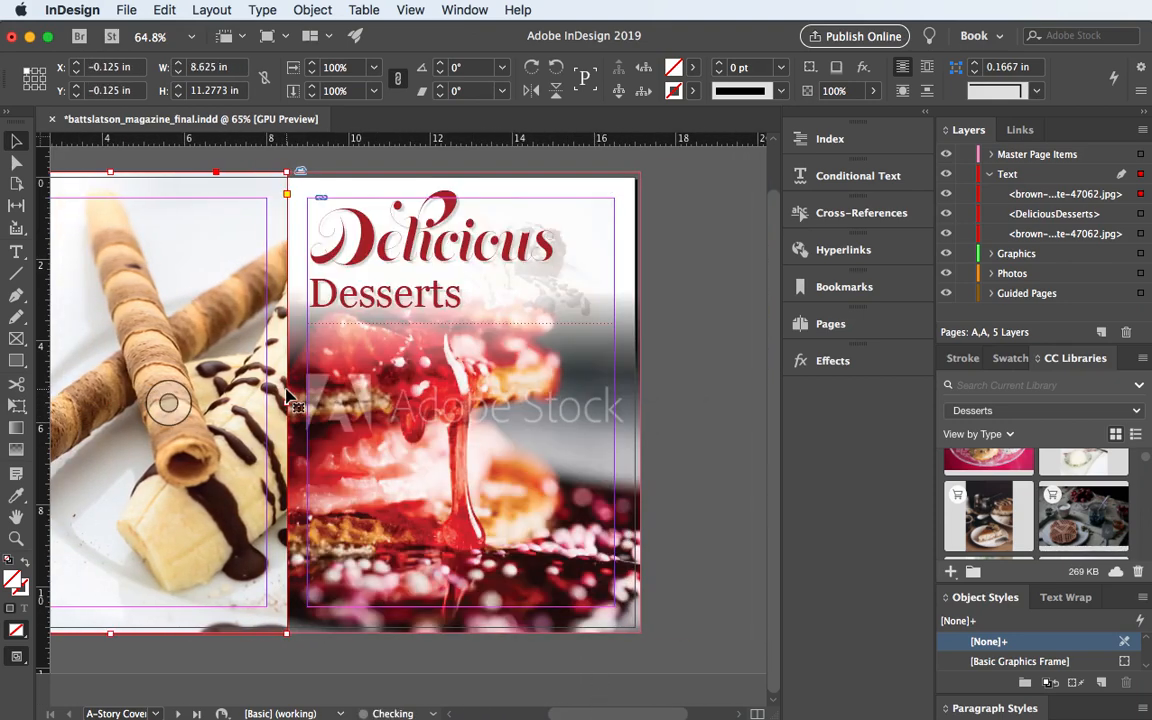
scroll(560, 710, "left", 5)
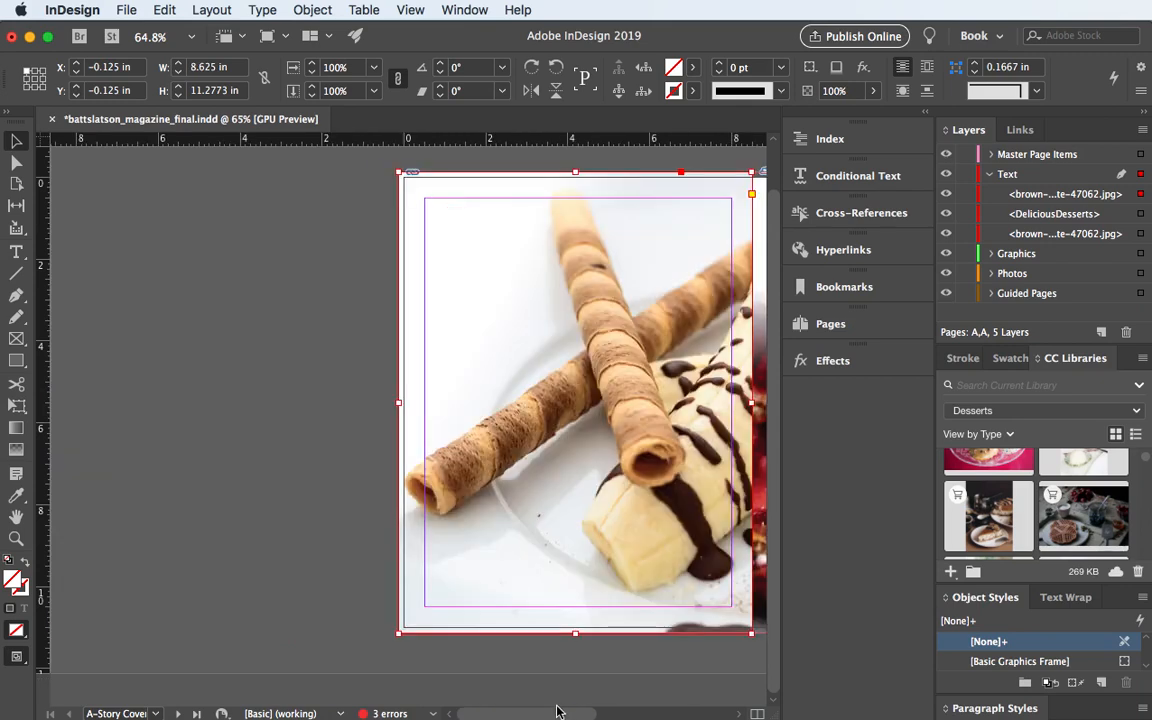
scroll(563, 716, "right", 5)
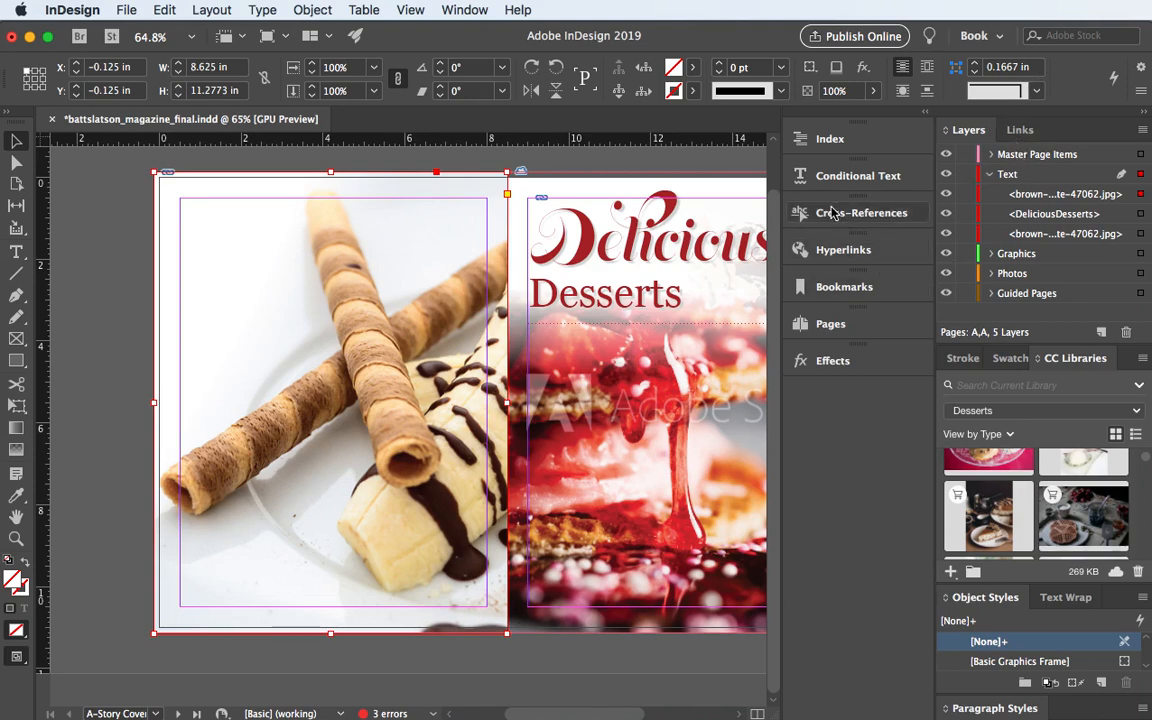
Reduce the opacity of the left-page dessert photo to 15% and deselect it
left_click(830, 327)
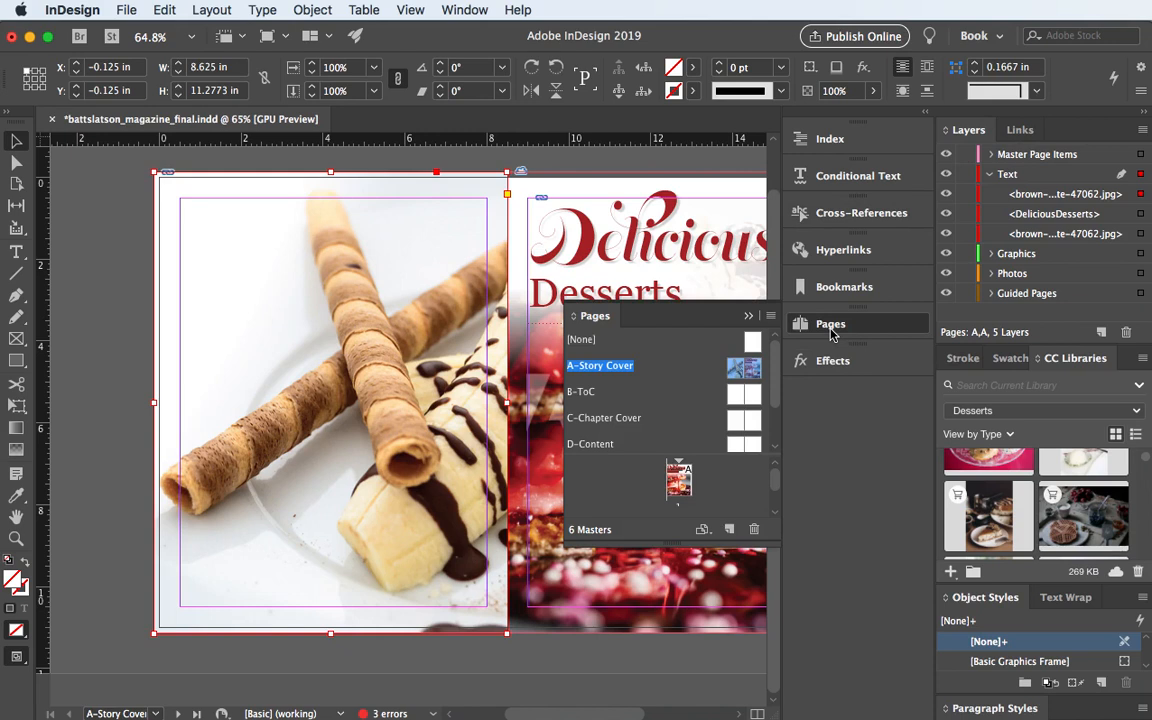
left_click(830, 327)
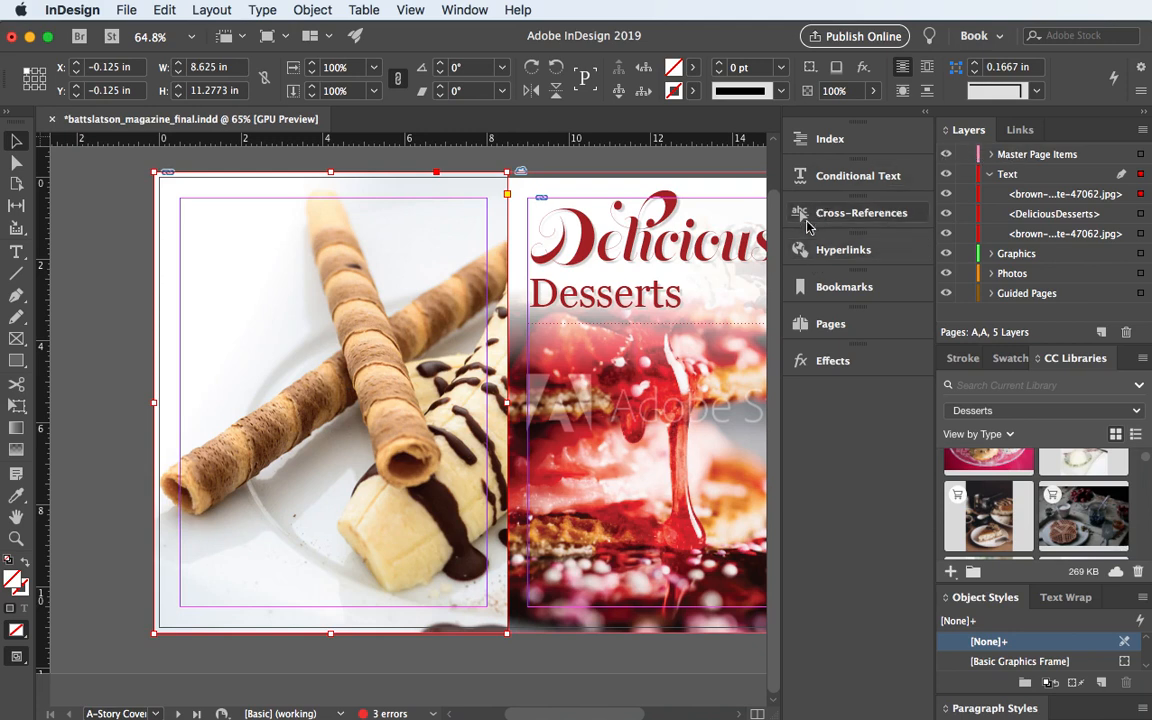
left_click(873, 91)
left_click(872, 92)
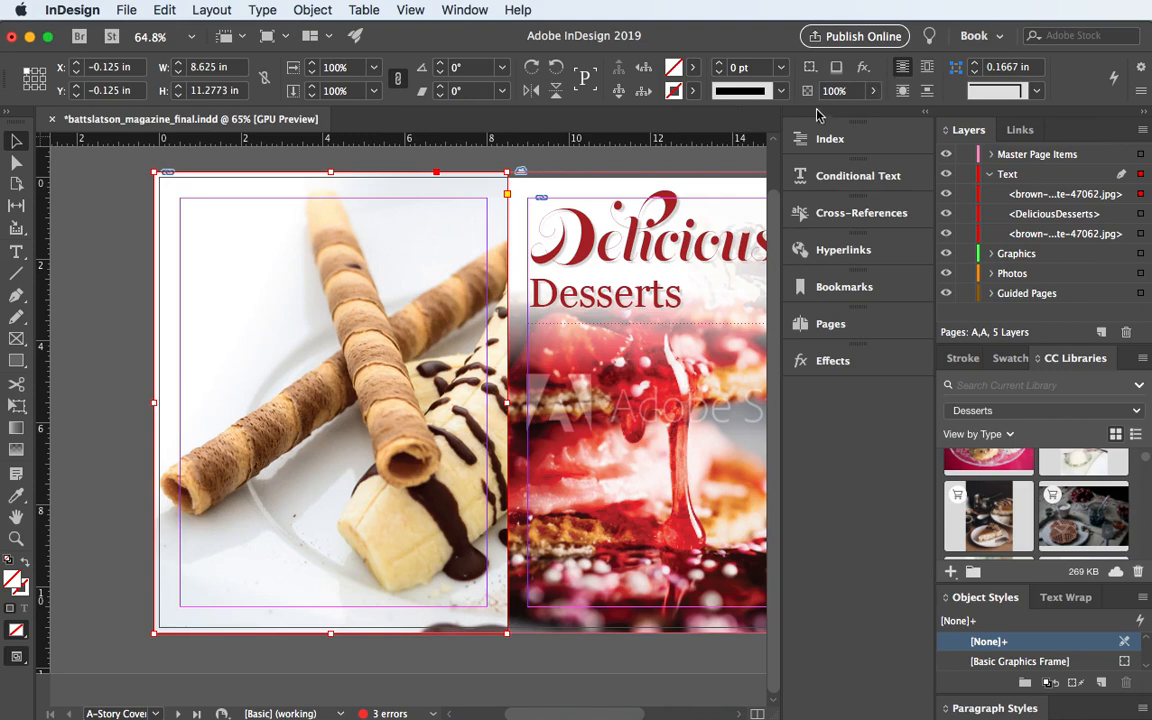
left_click(876, 93)
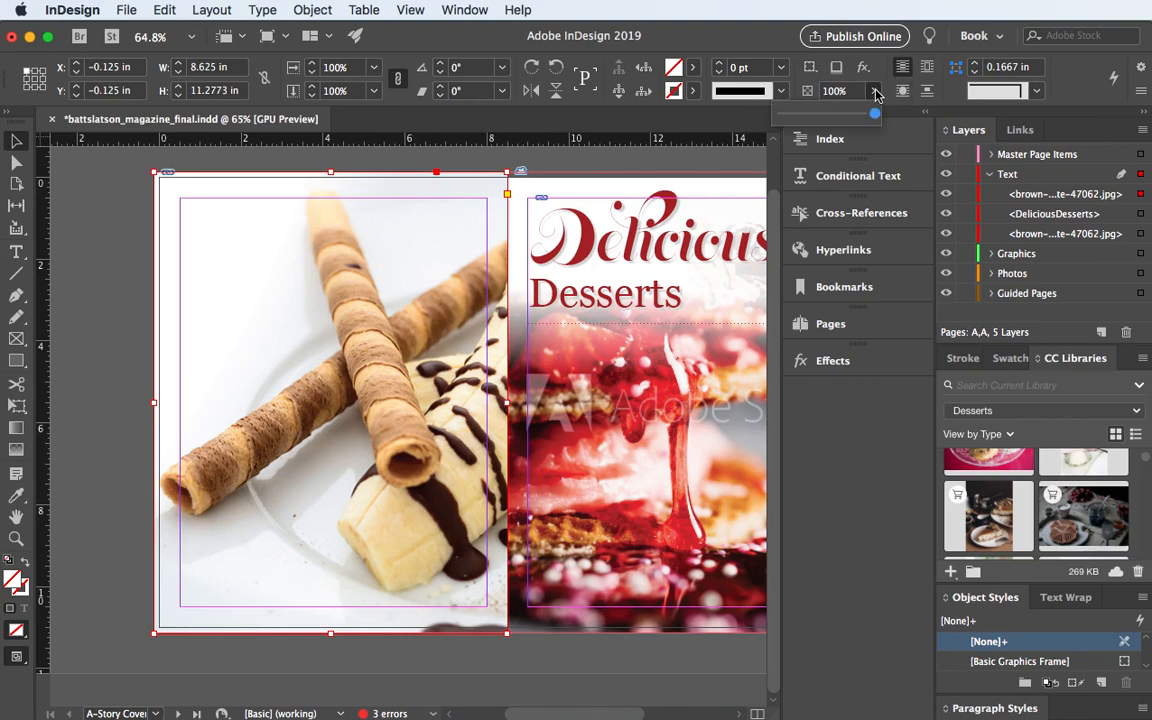
left_click_drag(866, 114, 788, 119)
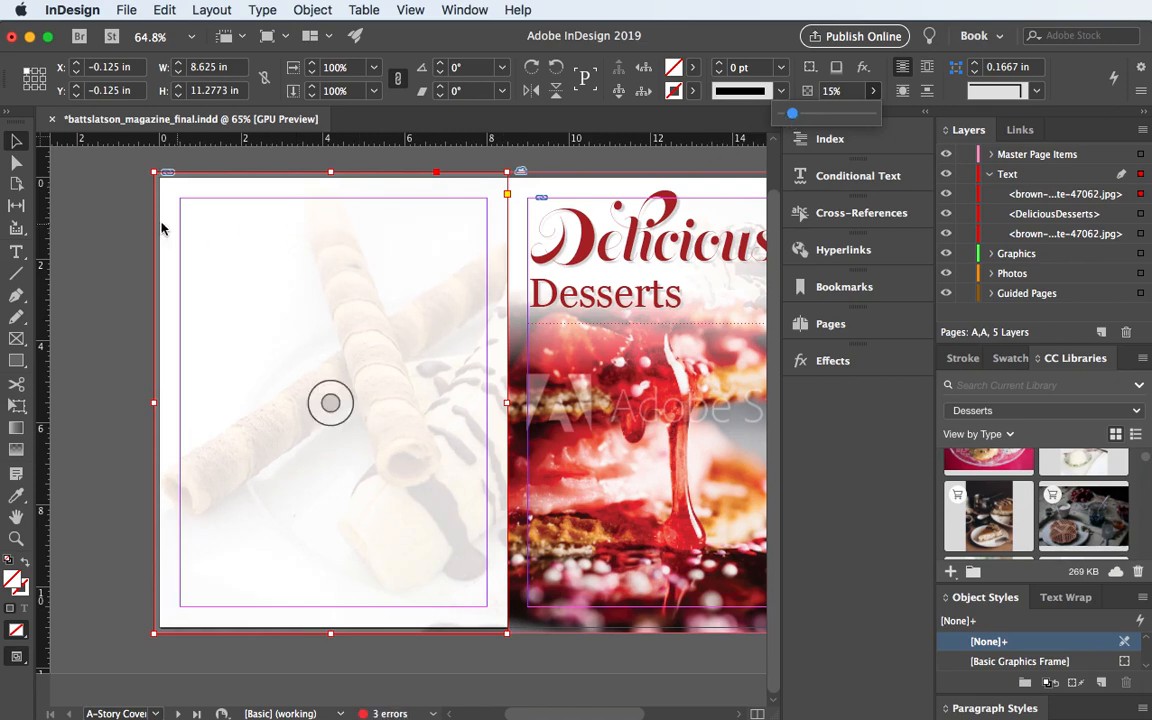
left_click(132, 201)
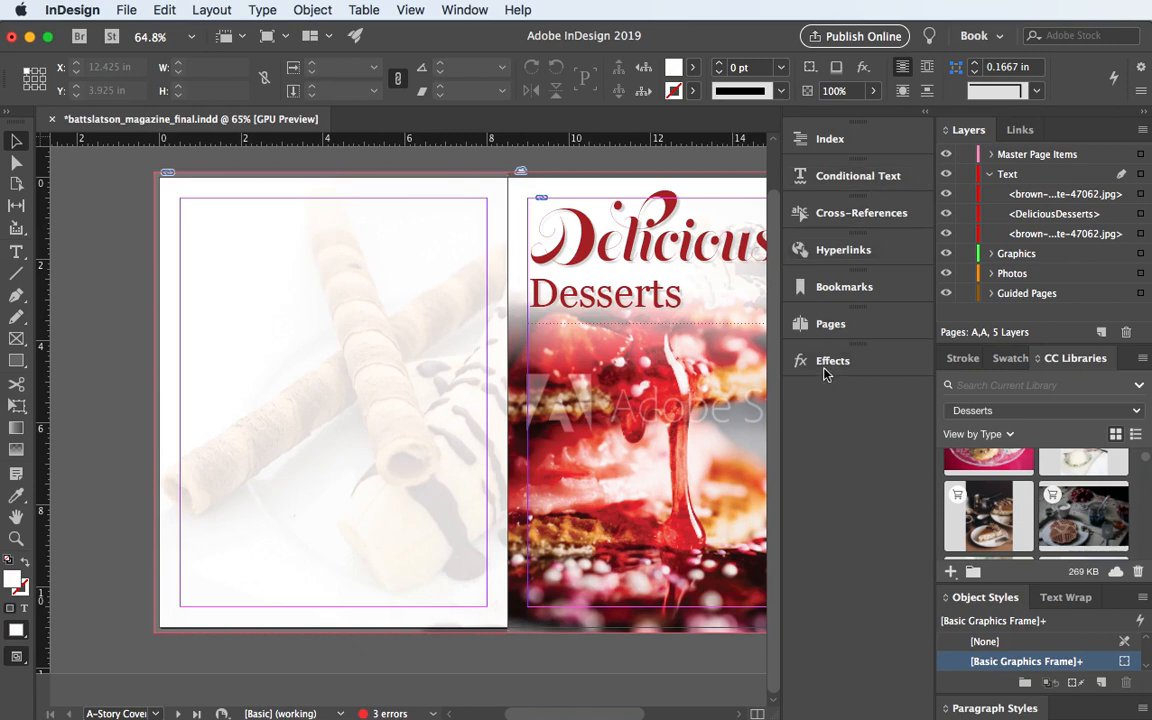
Move the faded left-page photo from the Text layer to the Photos layer and collapse the Text layer's contents
left_click(826, 325)
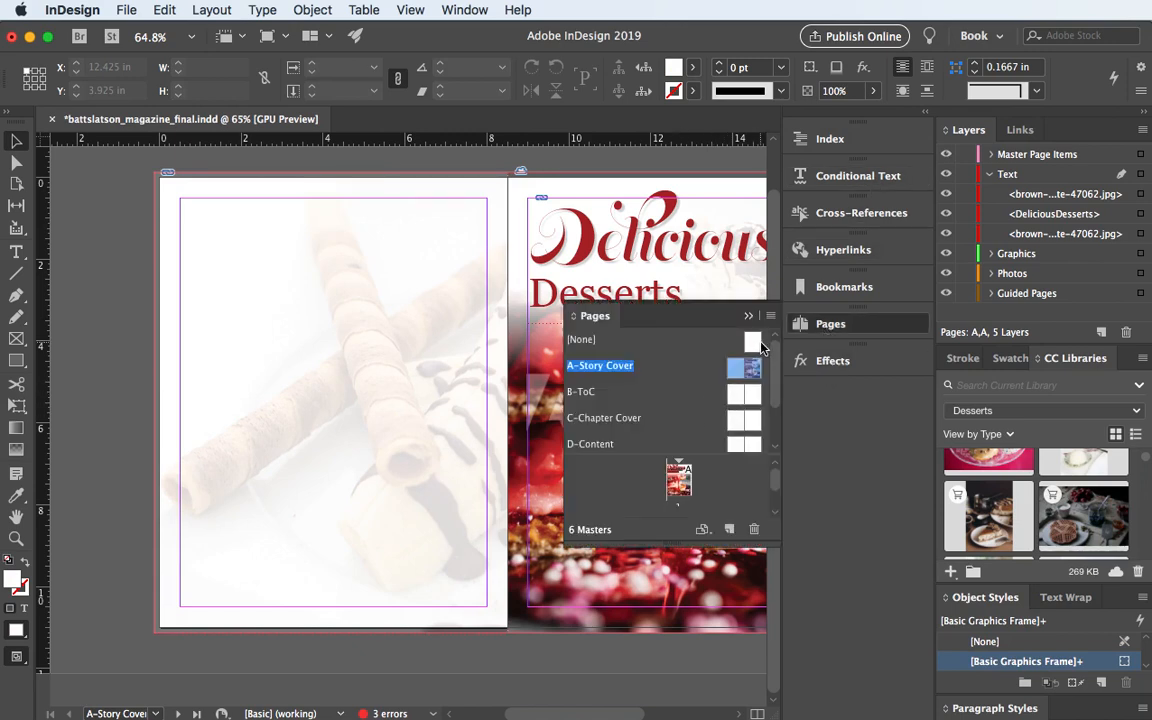
left_click(374, 334)
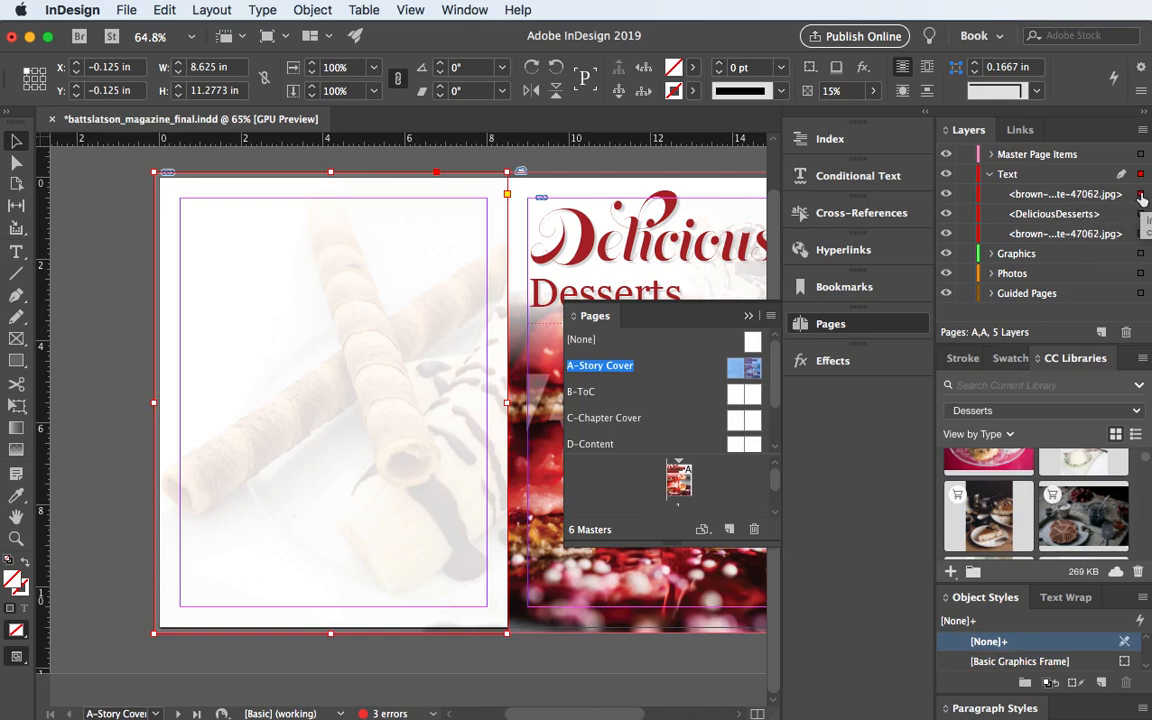
left_click_drag(1144, 268, 1140, 275)
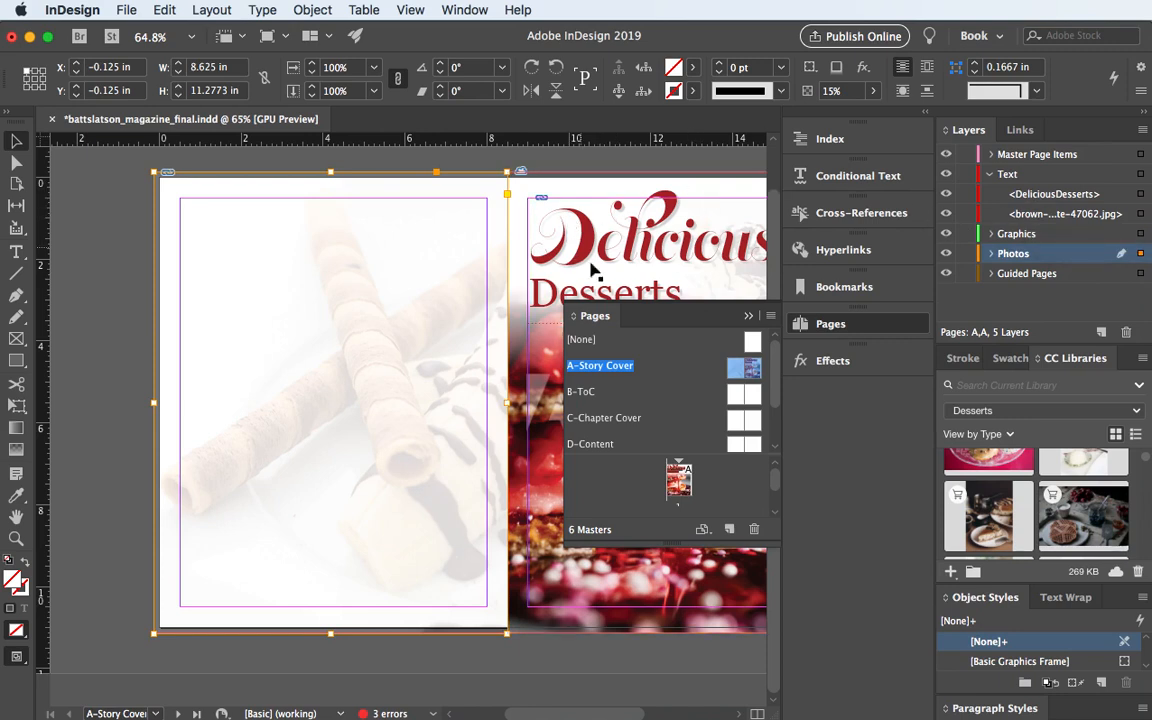
left_click(991, 177)
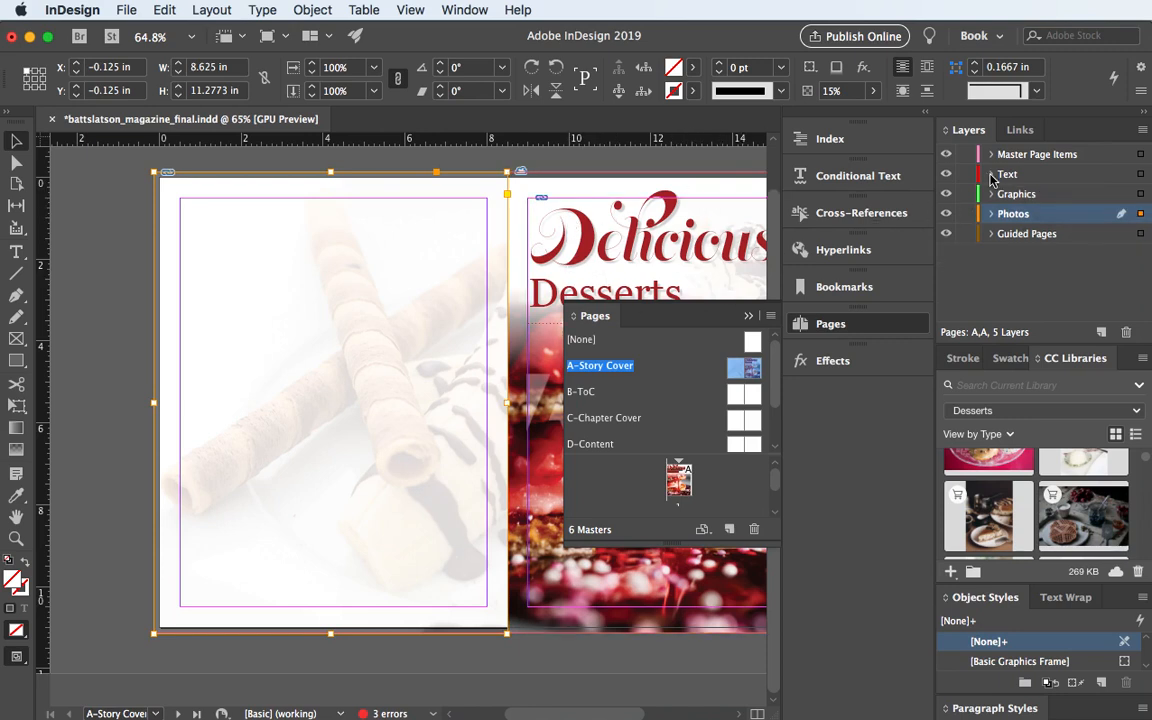
left_click(133, 308)
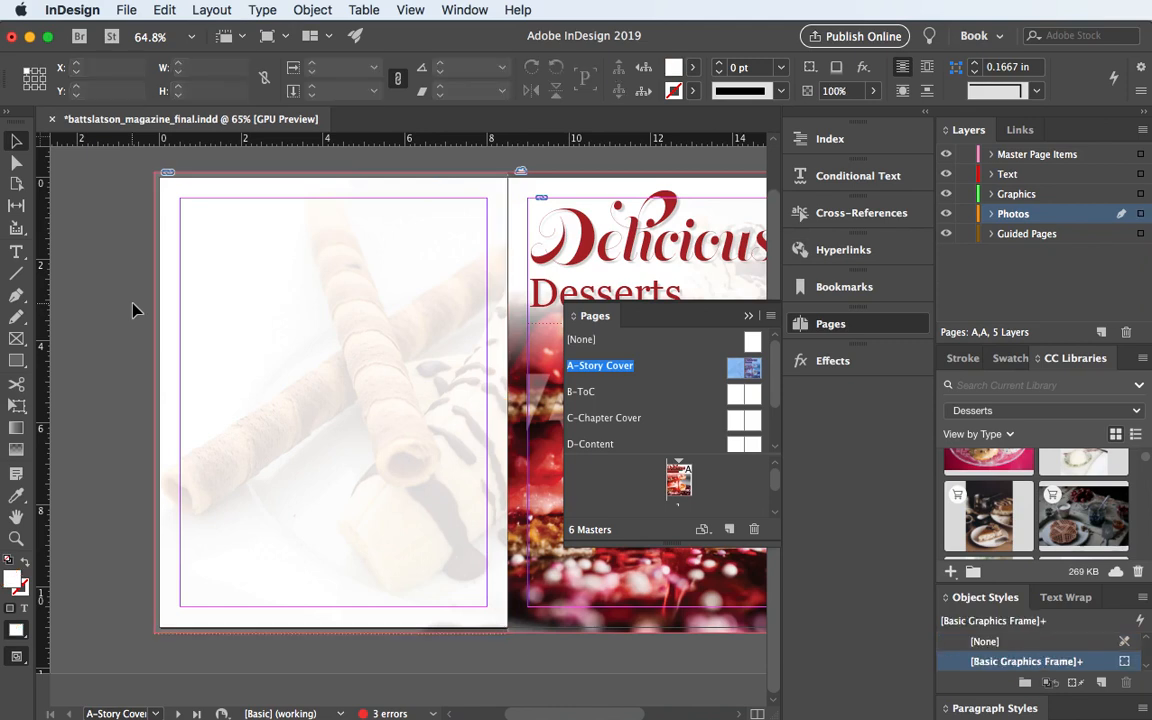
Move the brown-cake photo behind the Delicious Desserts title from the Text layer to the Photos layer
left_click(355, 334)
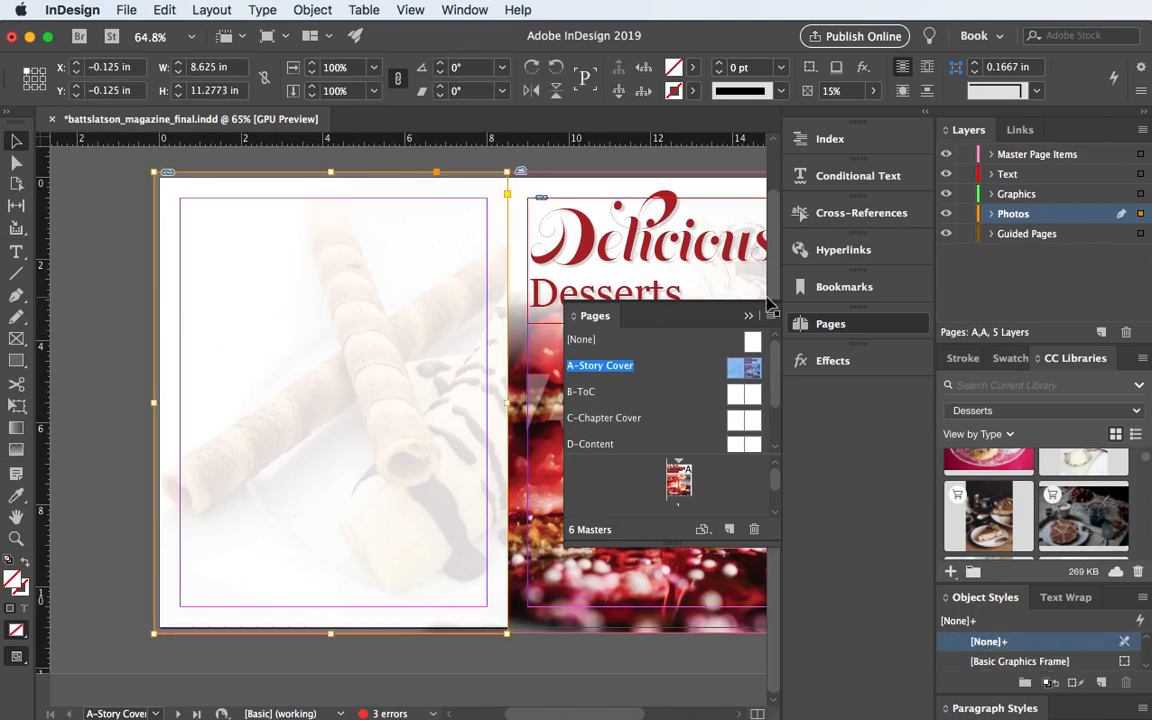
left_click(748, 315)
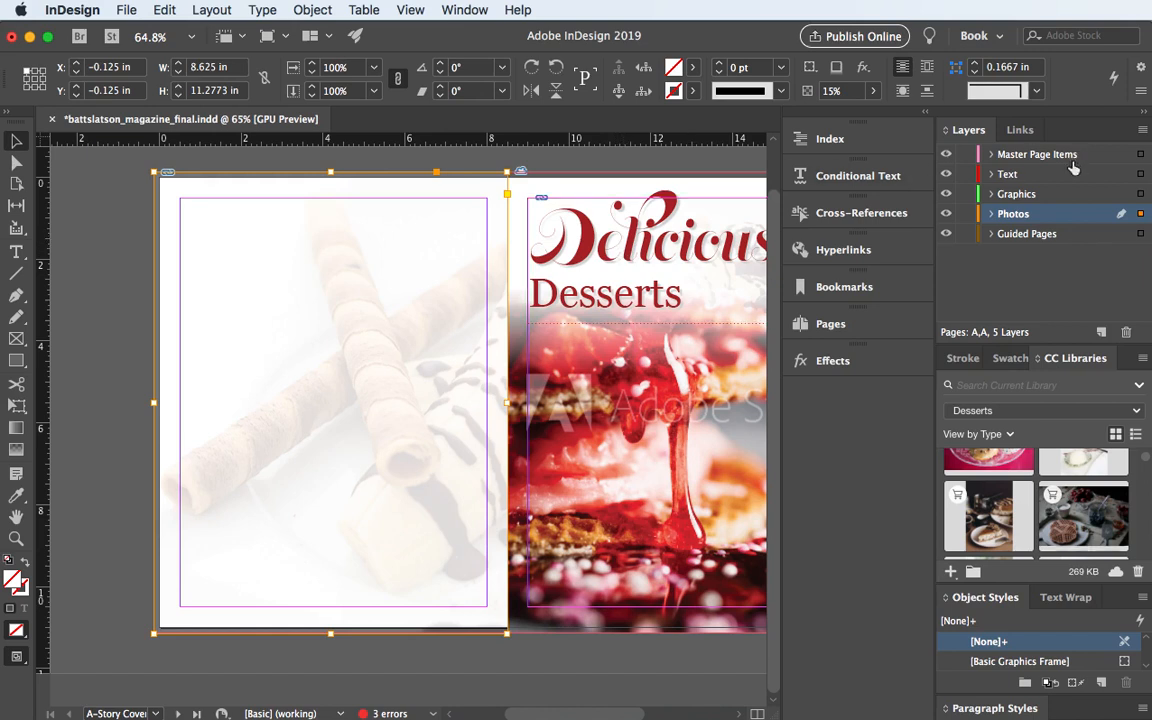
left_click(991, 174)
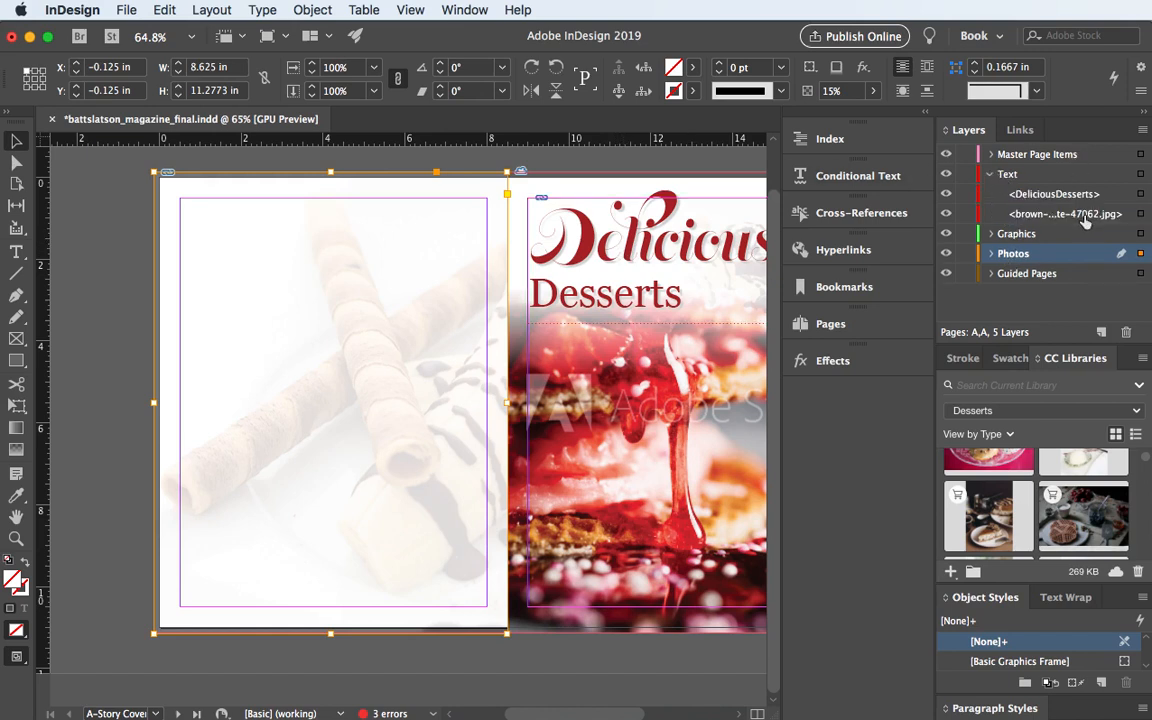
left_click(1040, 214)
left_click(1140, 214)
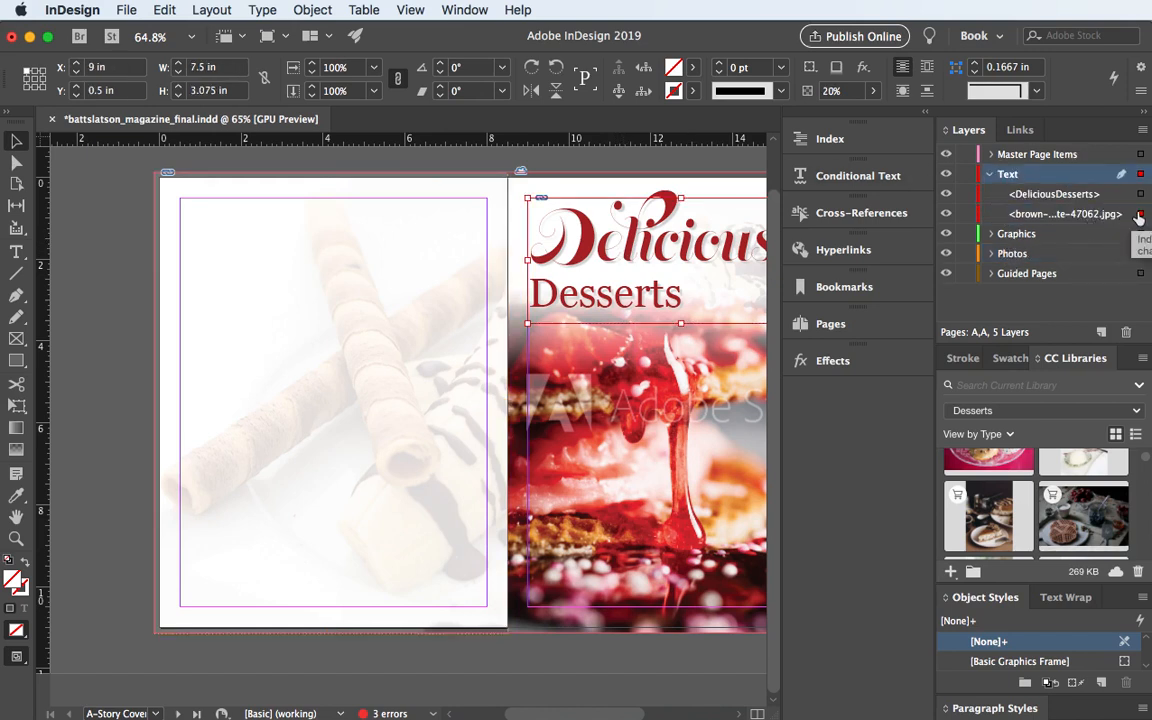
left_click_drag(1140, 215, 1136, 254)
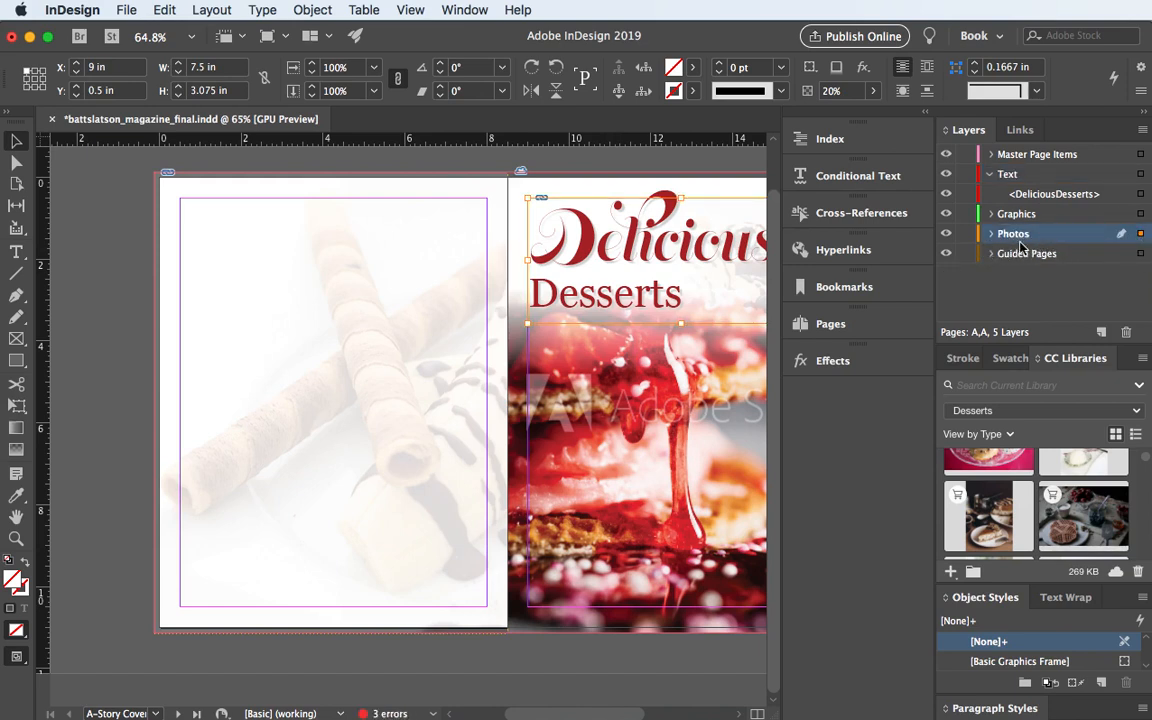
Toggle the Photos layer's visibility off and on to check which master items it holds, leaving it shown
left_click(946, 233)
left_click(946, 233)
left_click(946, 233)
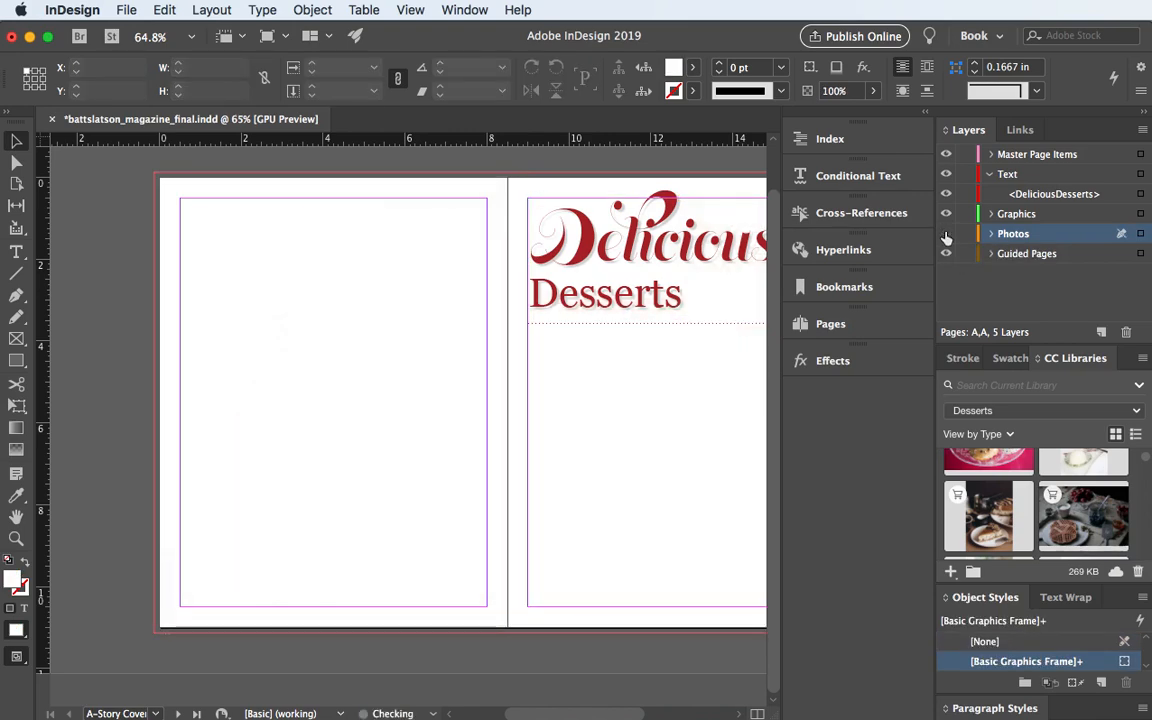
left_click(946, 233)
left_click(330, 403)
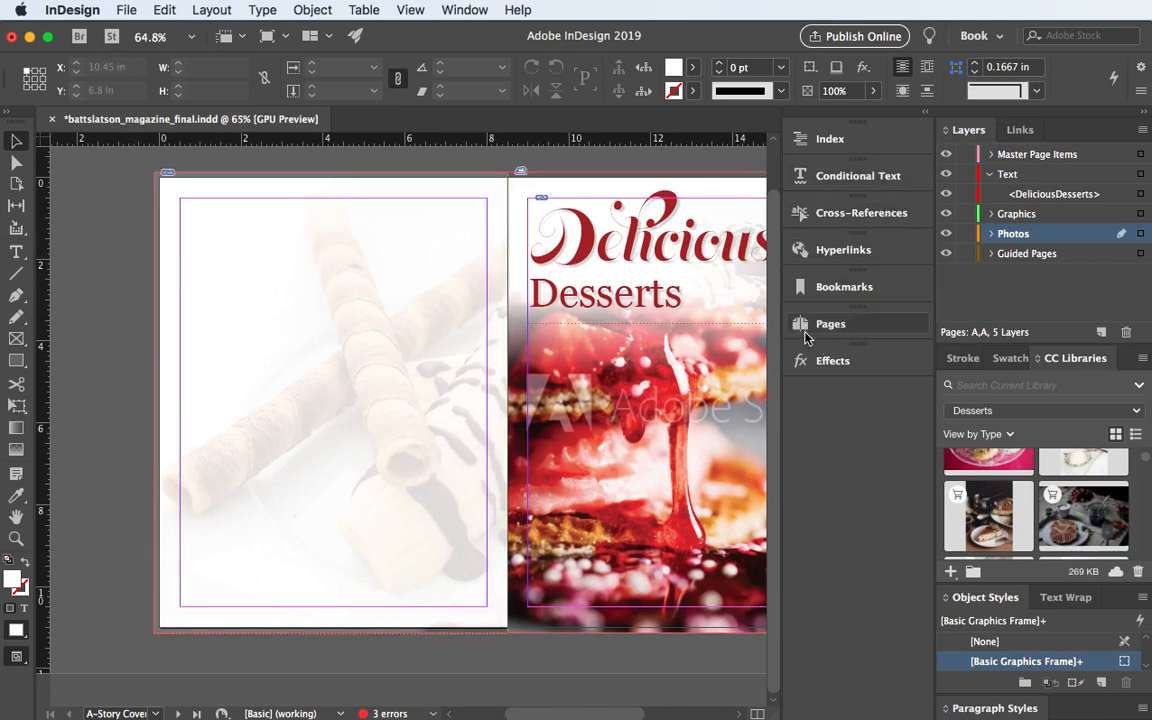
View the spread of pages 2–3 with the faded photo on the inside front cover and switch to Preview mode
left_click(806, 338)
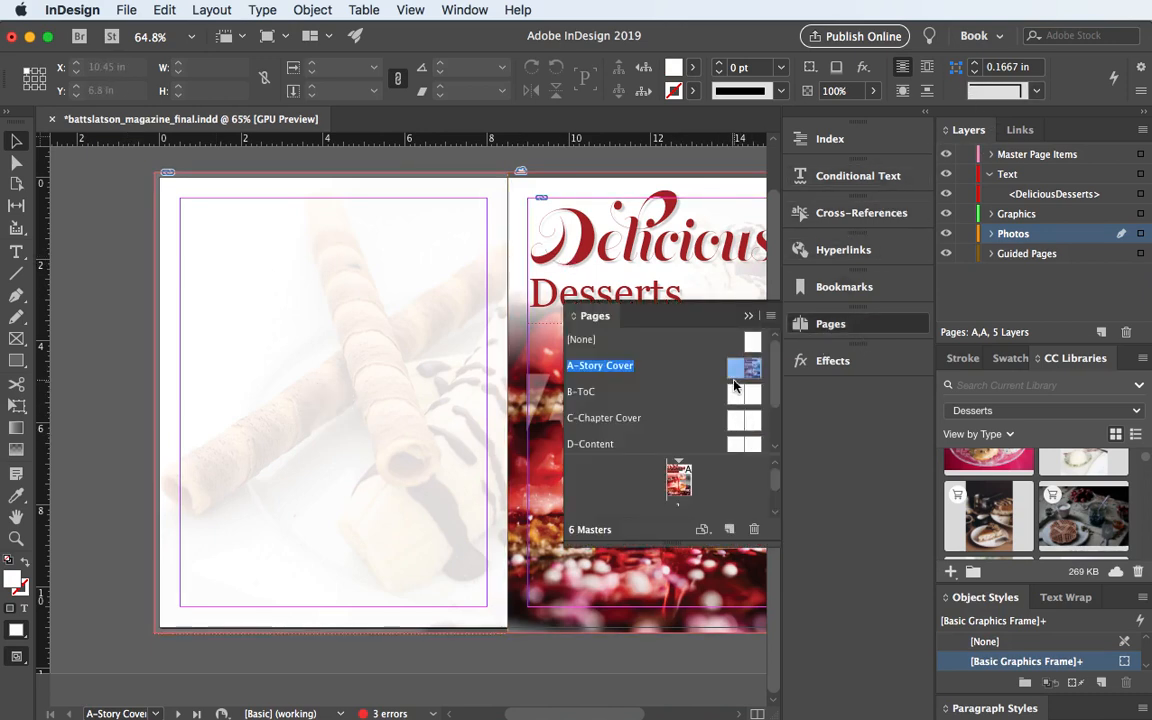
left_click(775, 511)
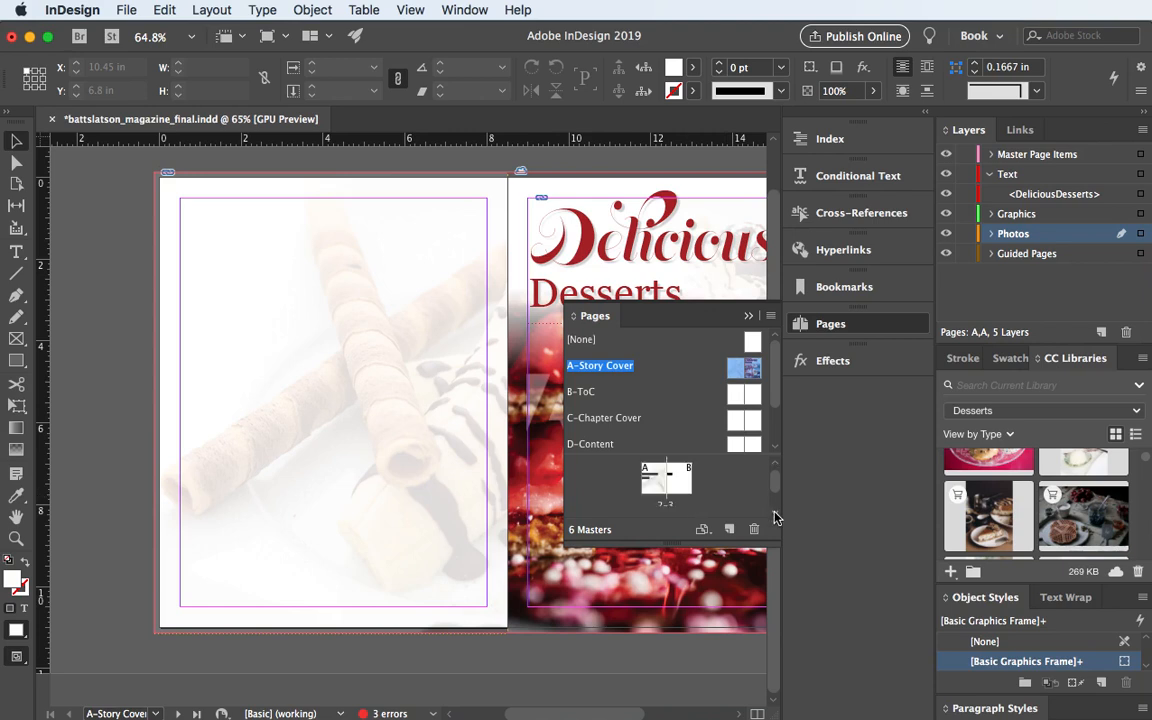
double_click(649, 491)
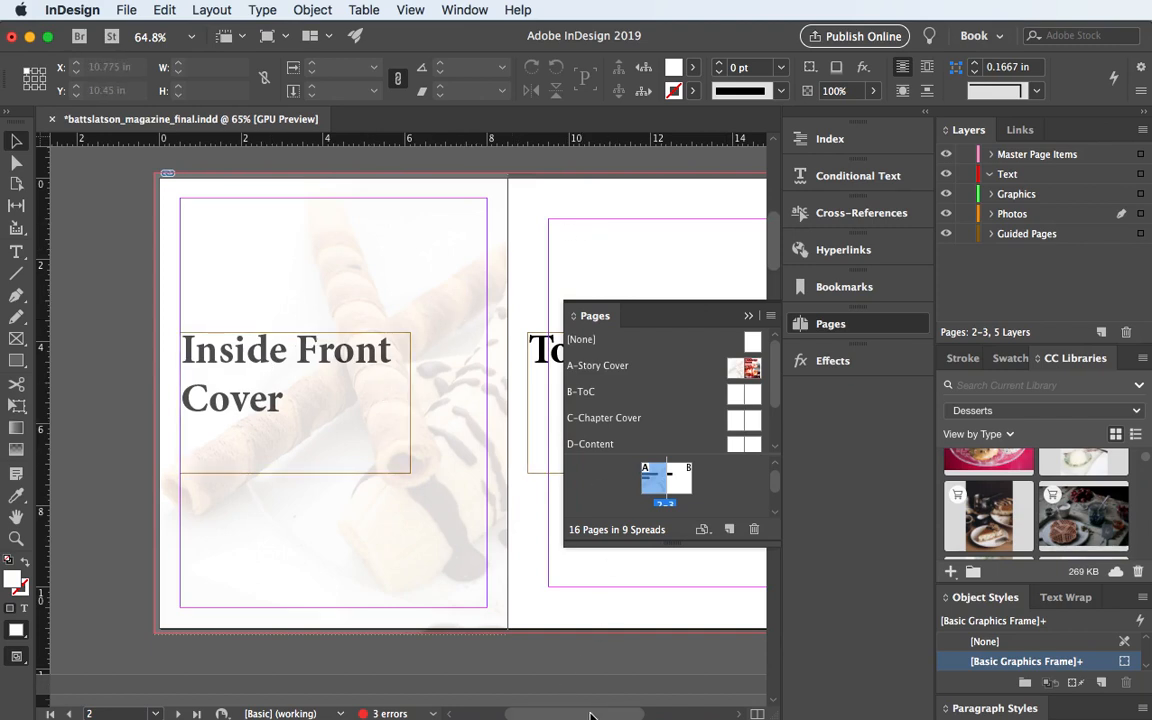
left_click_drag(590, 714, 641, 714)
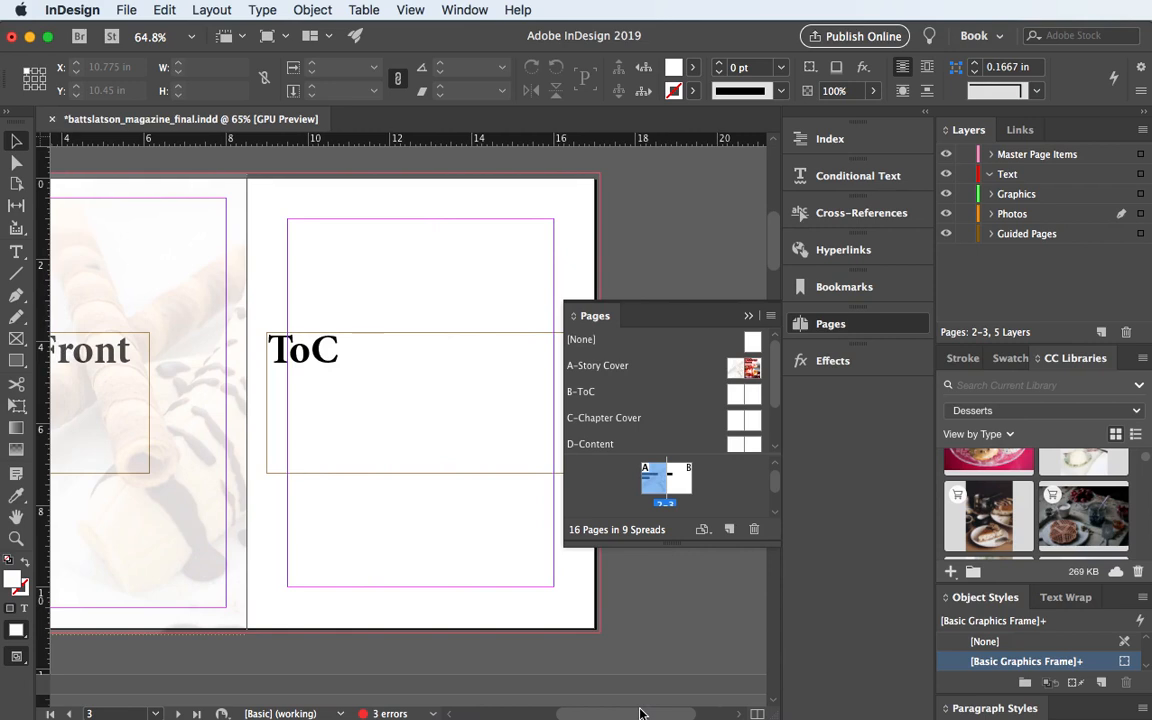
key("w")
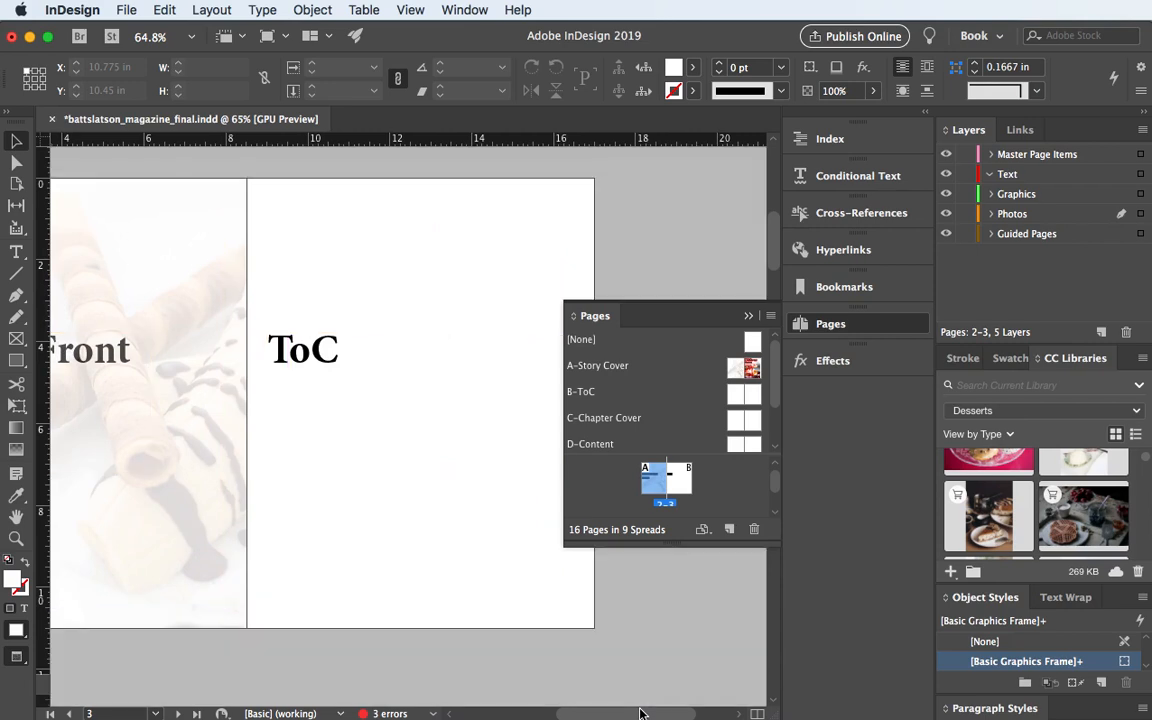
Zoom out to 12.5% and review all document spreads from the front cover down to the back cover
key("super+minus")
key("super+minus")
key("super+minus")
key("super+minus")
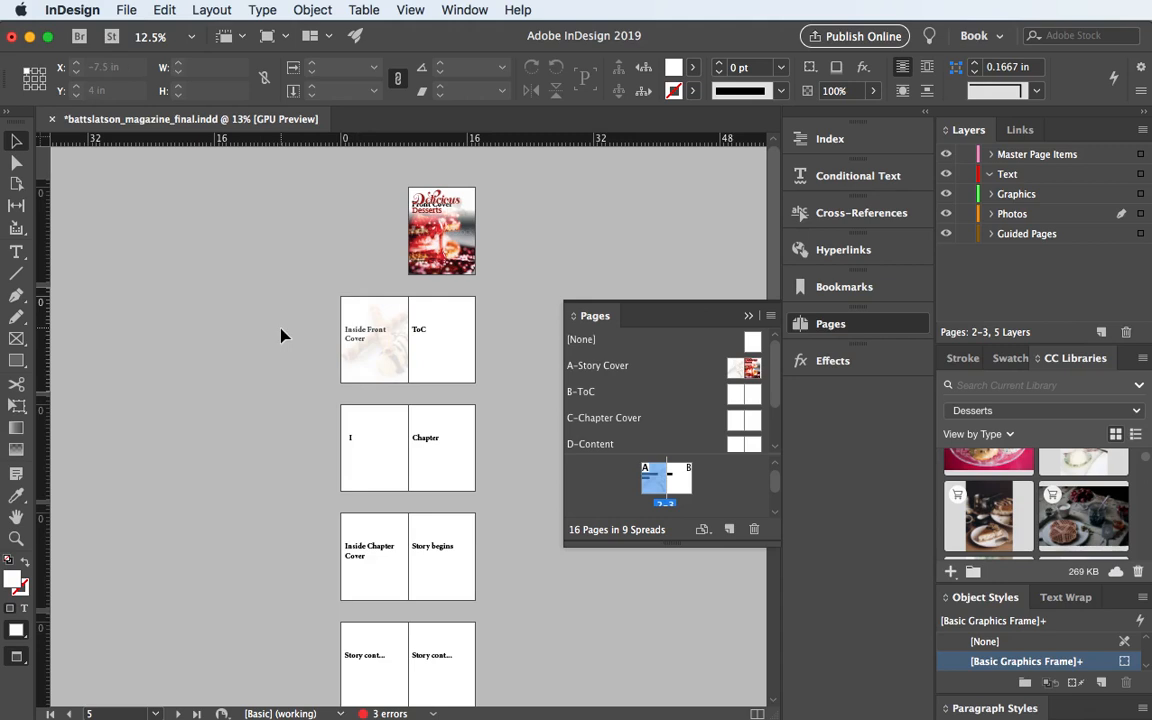
scroll(280, 330, "down", 1)
scroll(281, 335, "down", 10)
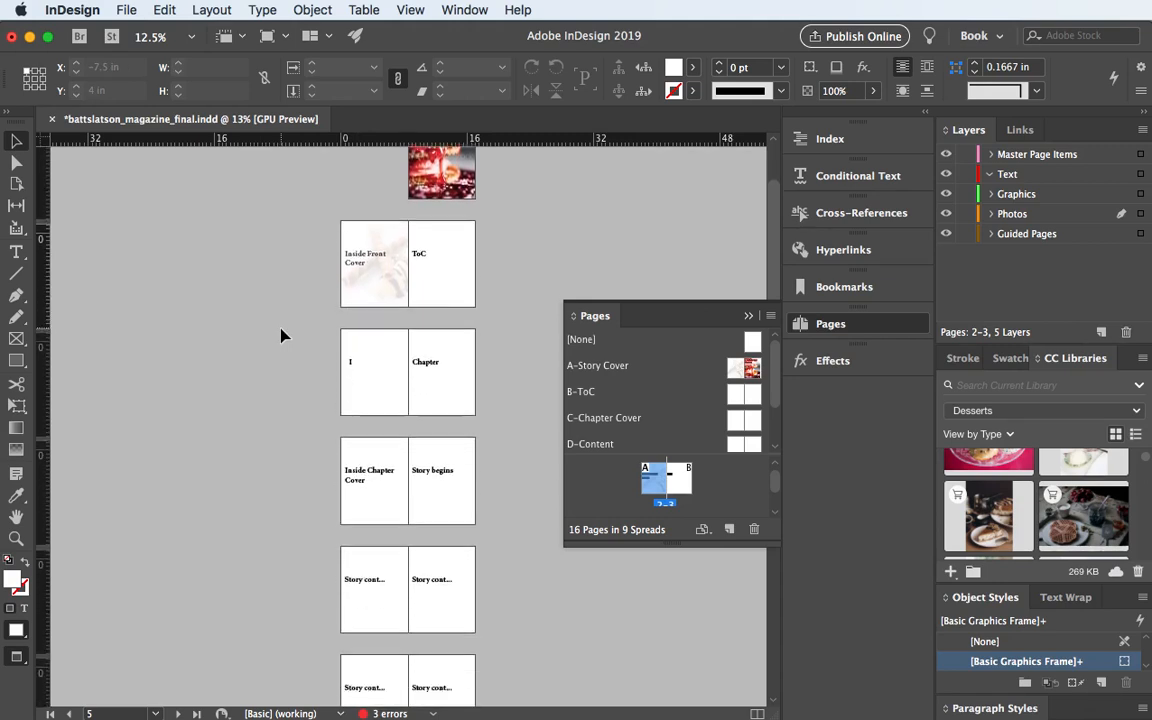
scroll(281, 335, "down", 1)
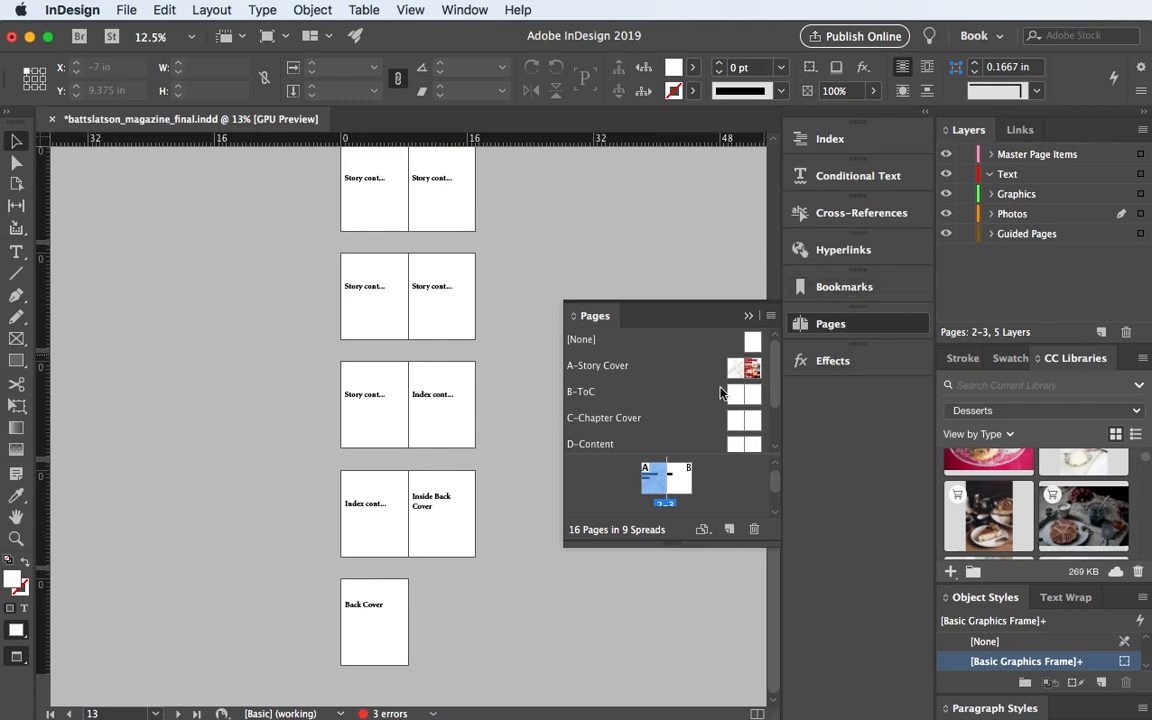
Open the F-Back Cover master spread and load the Chocolate bundt cake photo from the Desserts library for placing
scroll(698, 418, "down", 2)
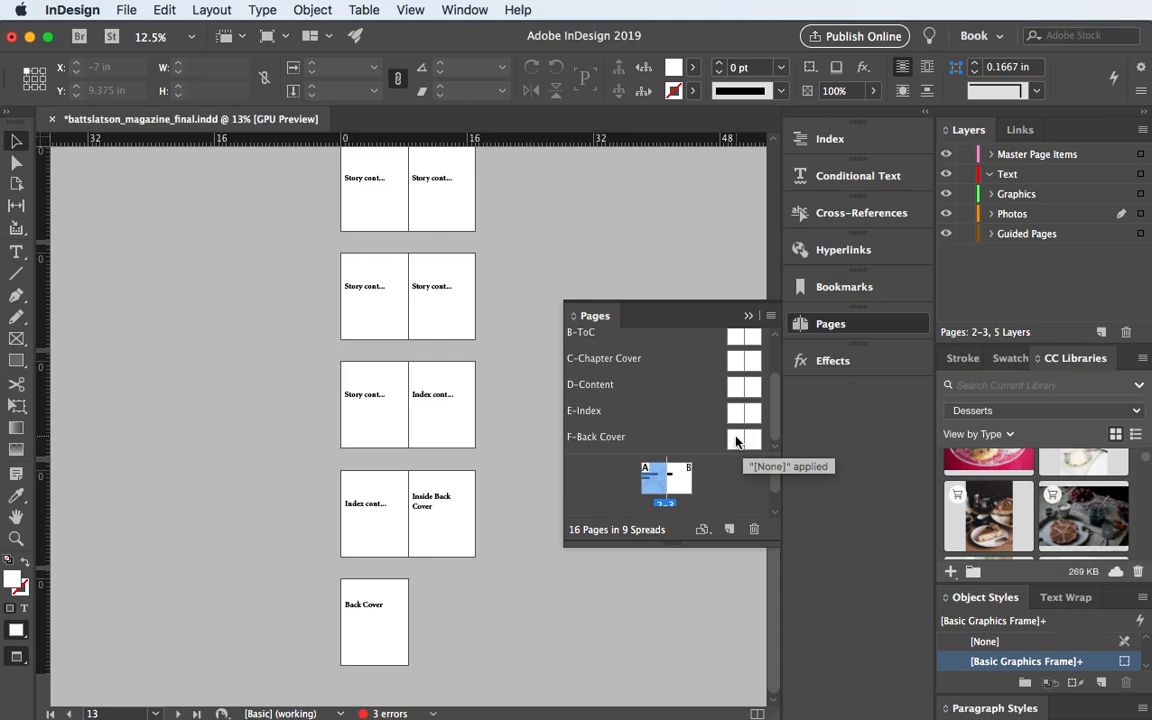
double_click(735, 441)
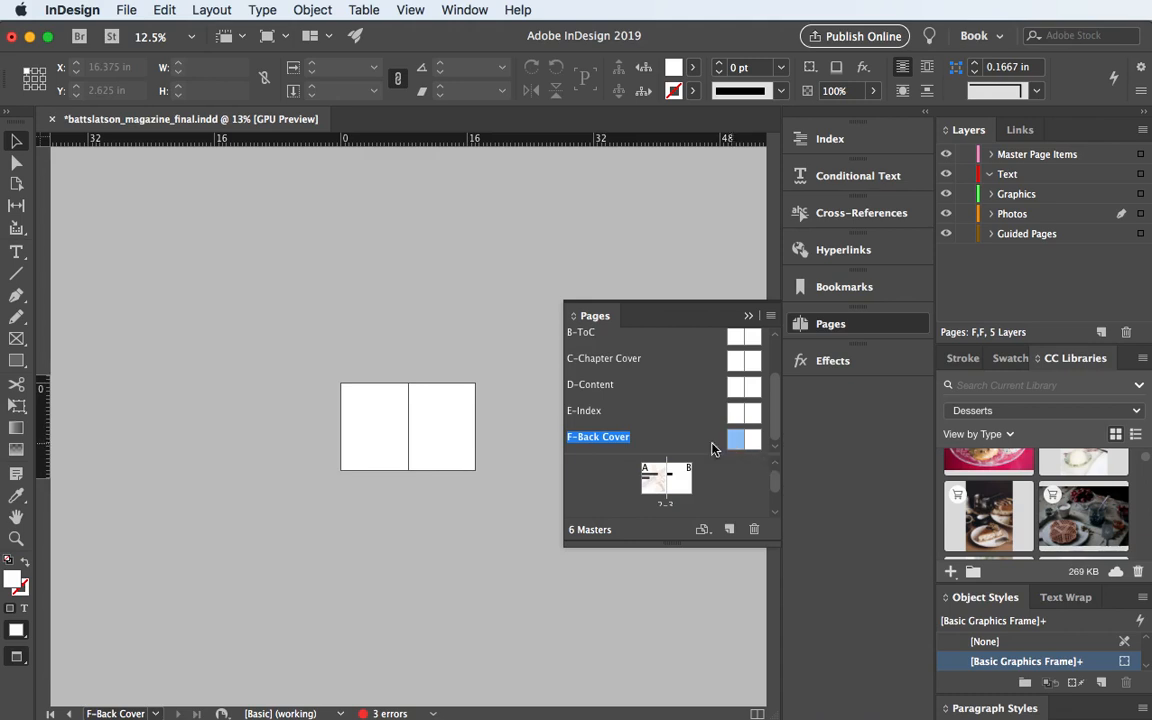
scroll(1075, 517, "down", 5)
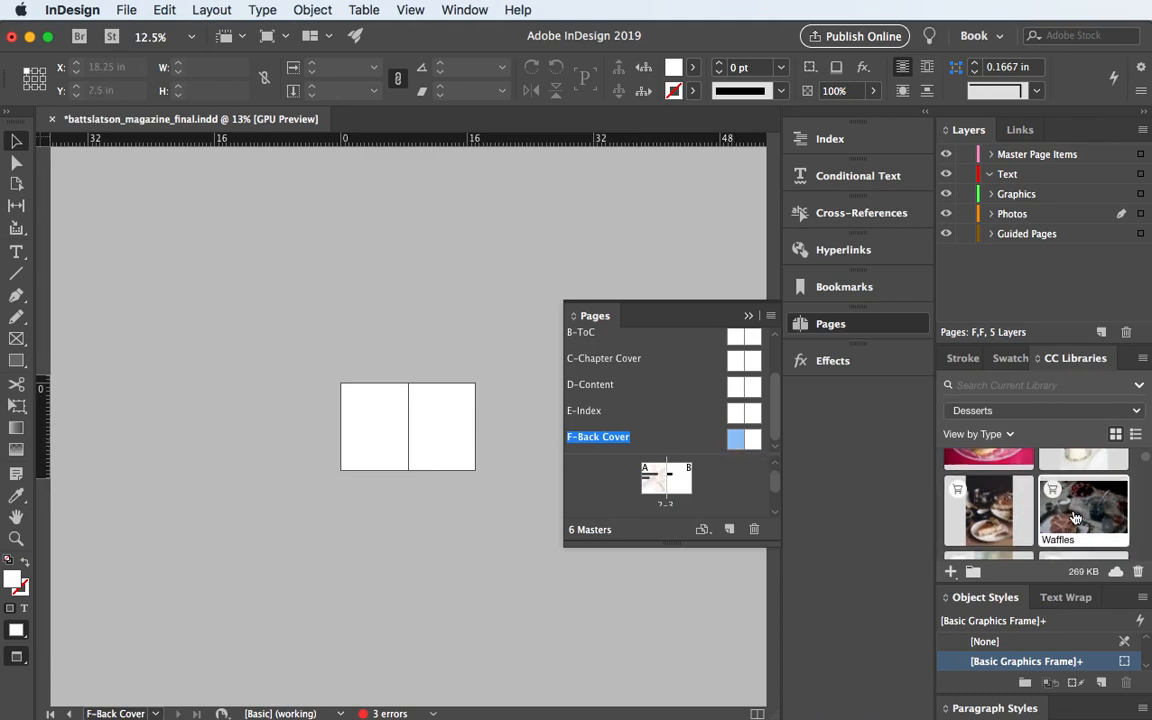
scroll(1075, 516, "up", 3)
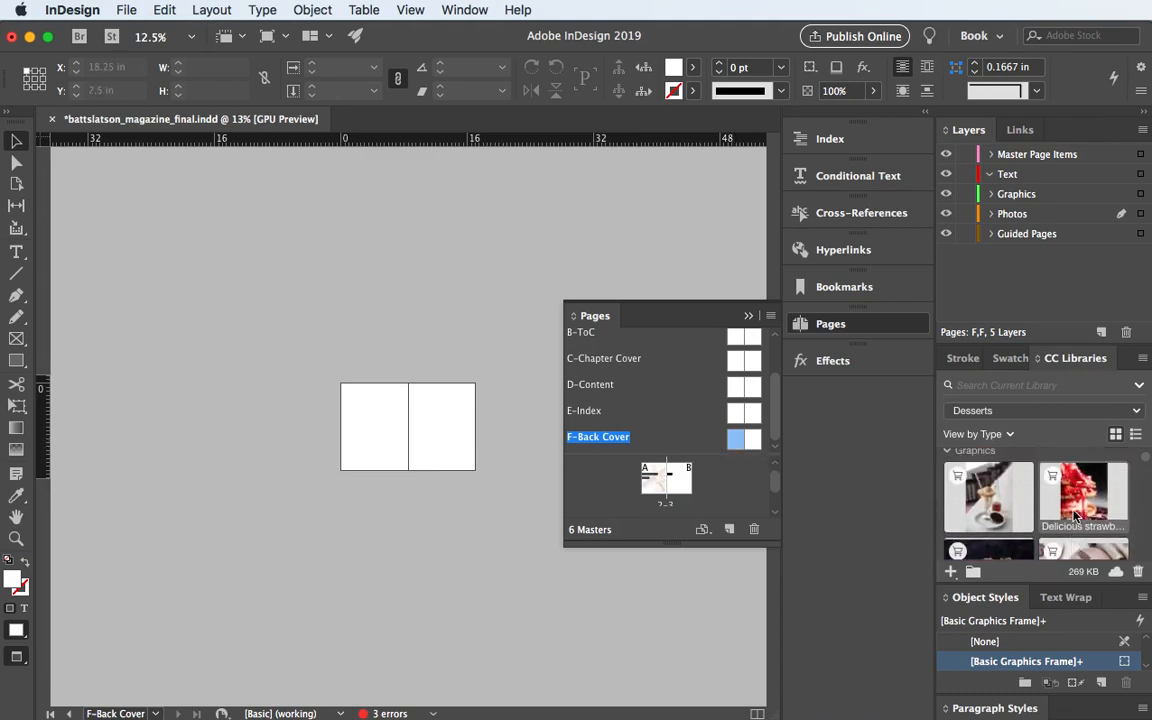
scroll(1075, 516, "down", 3)
scroll(1075, 516, "down", 5)
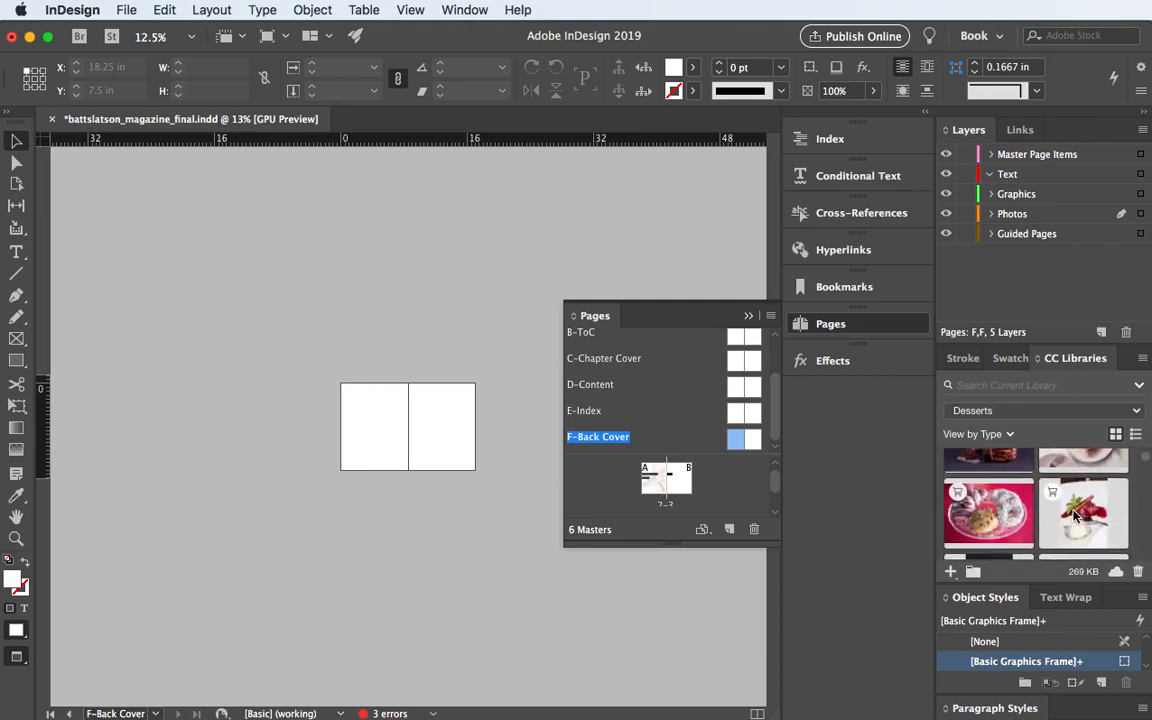
scroll(1075, 516, "down", 5)
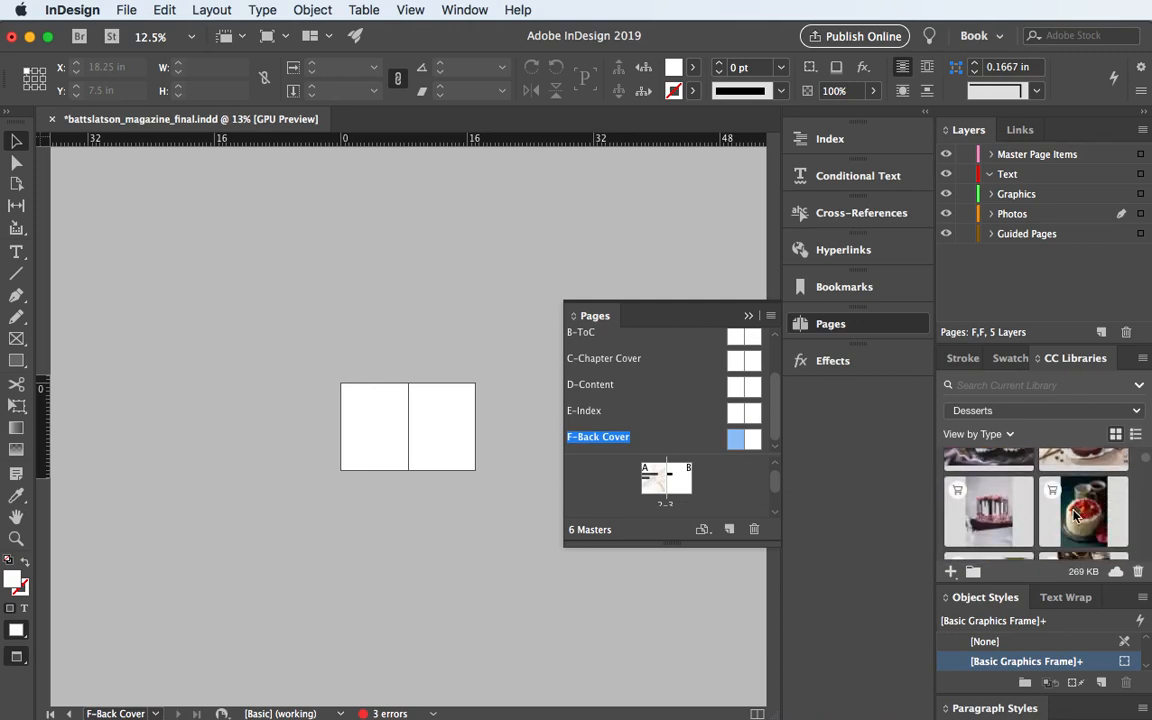
scroll(1075, 516, "down", 5)
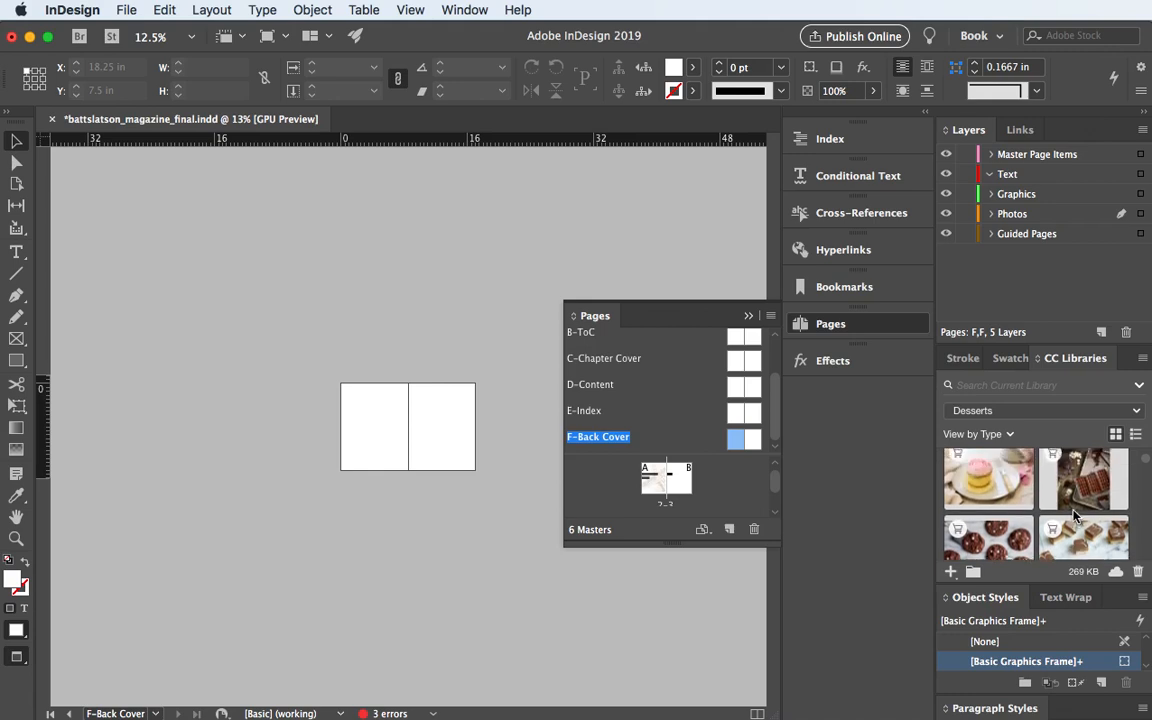
scroll(1075, 516, "down", 4)
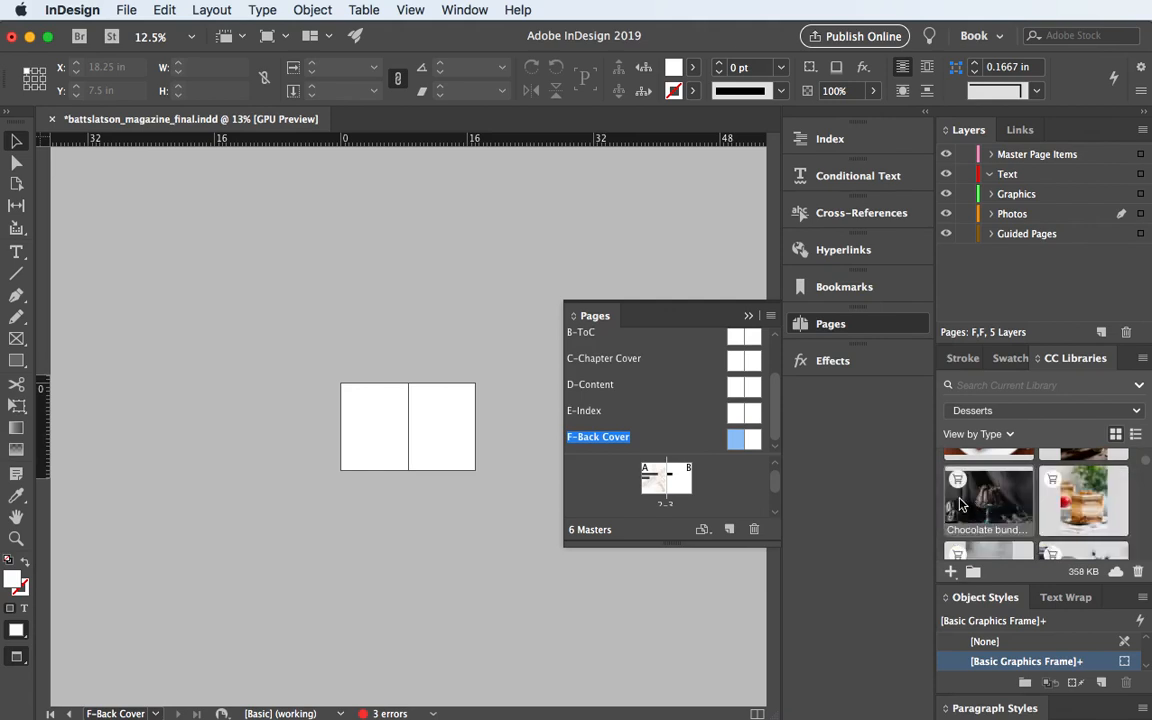
left_click_drag(960, 505, 426, 477)
left_click_drag(470, 427, 408, 427)
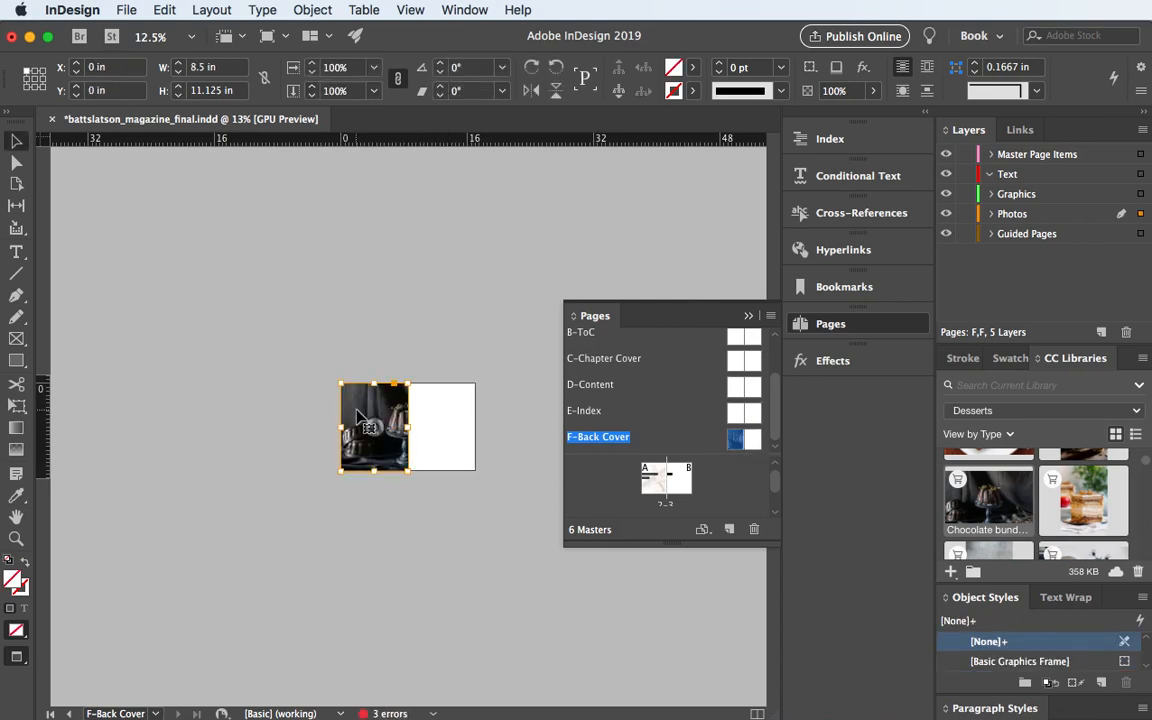
key("super+0")
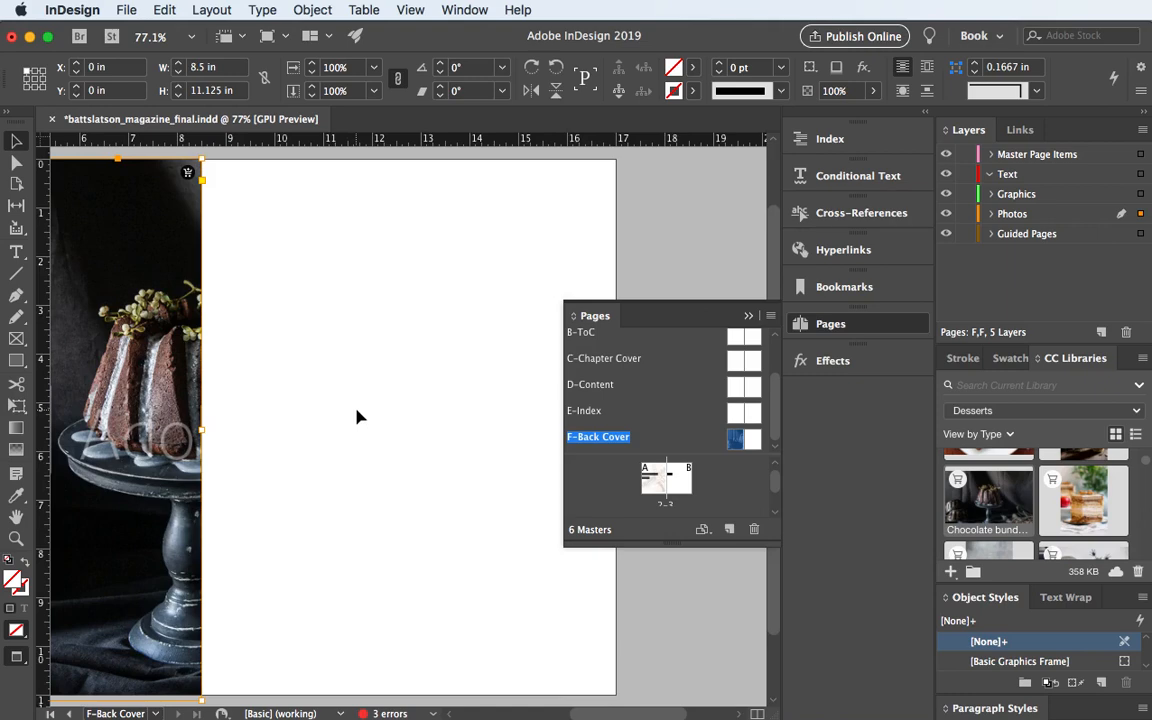
key("super+minus")
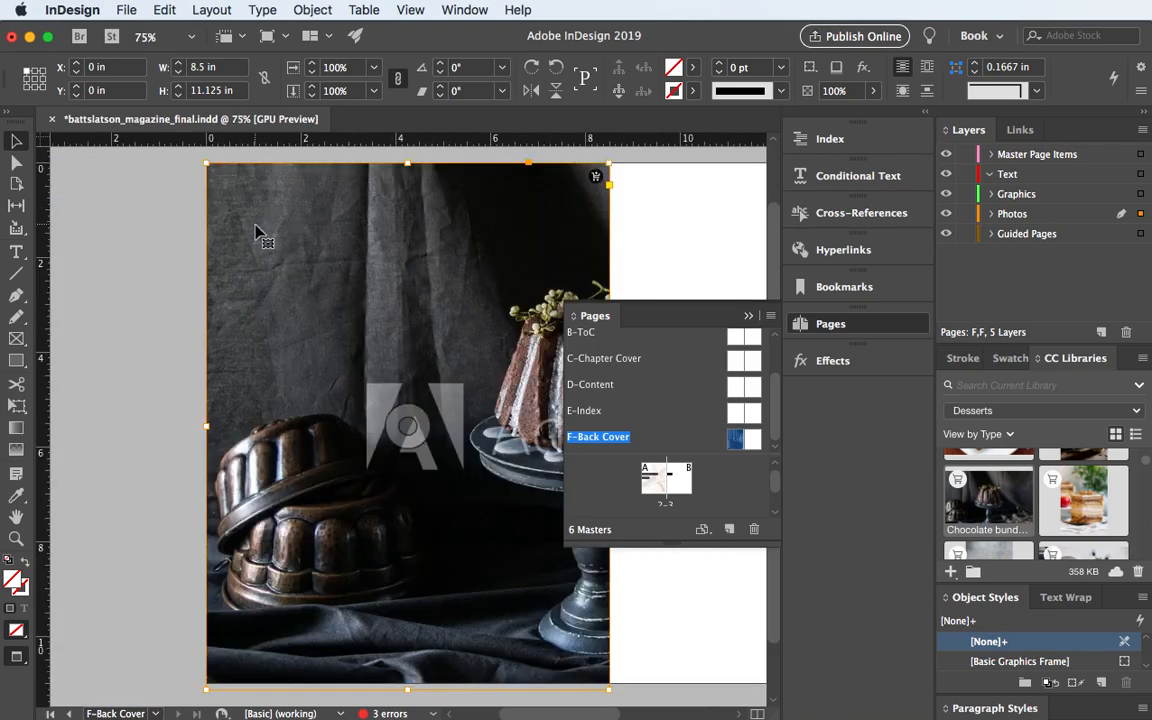
key("w")
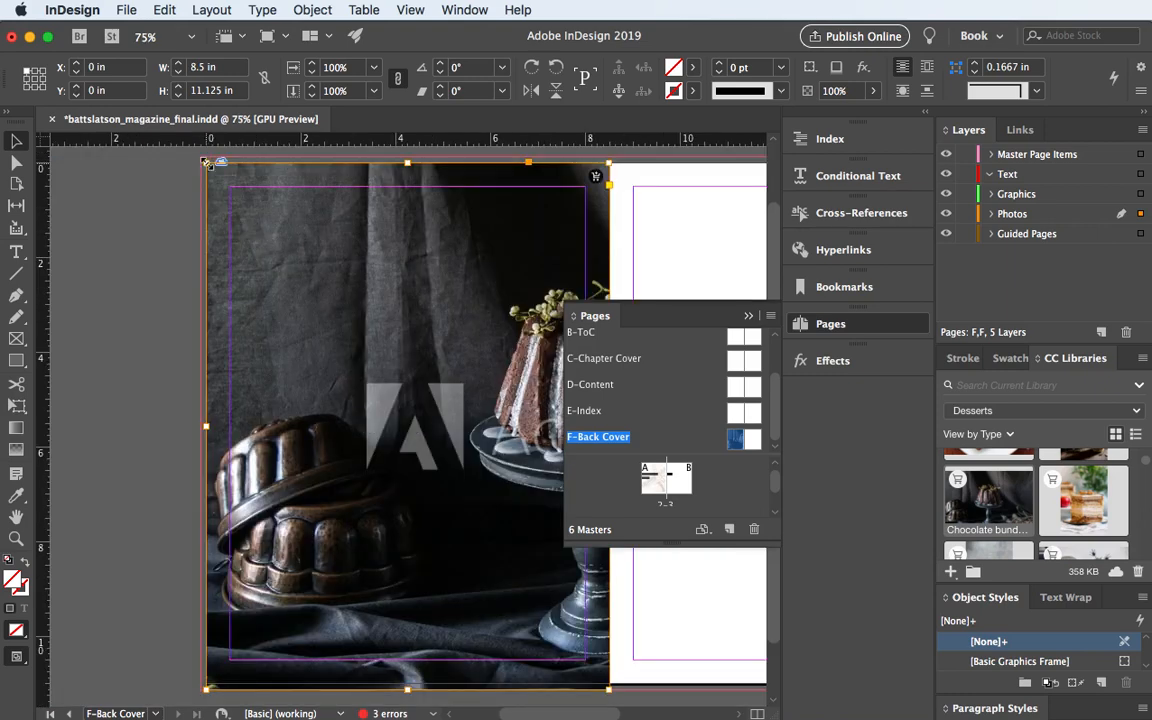
key("super+alt+c")
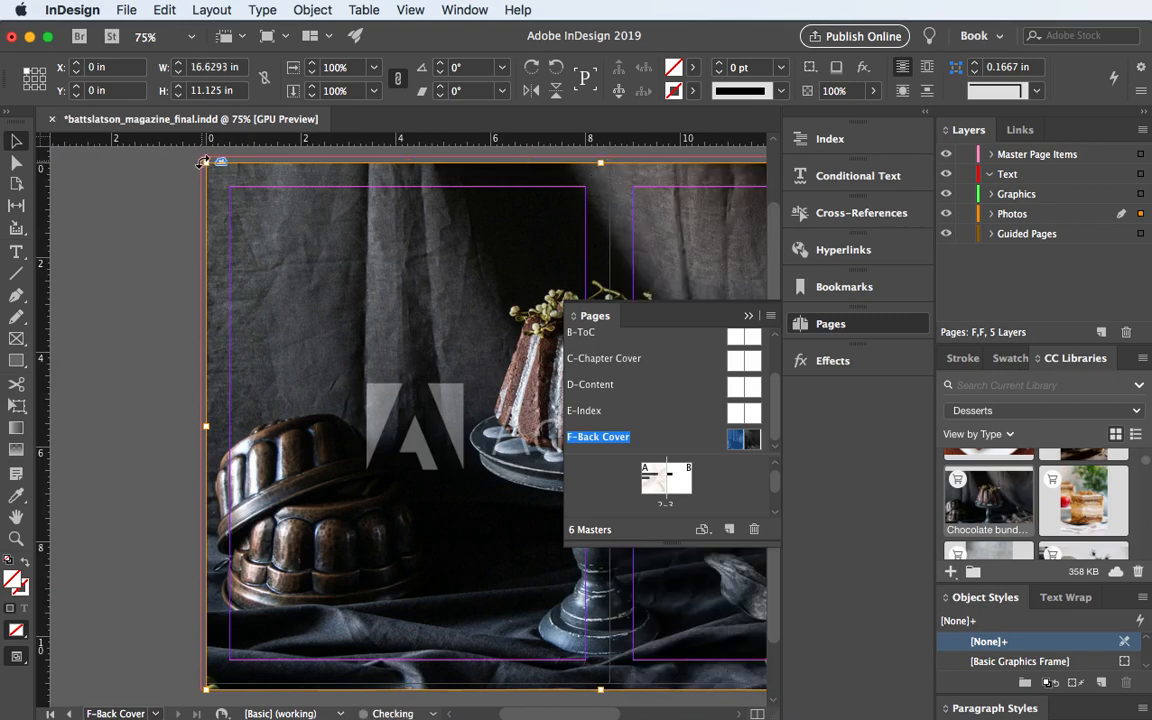
key("super+z")
key("super+z")
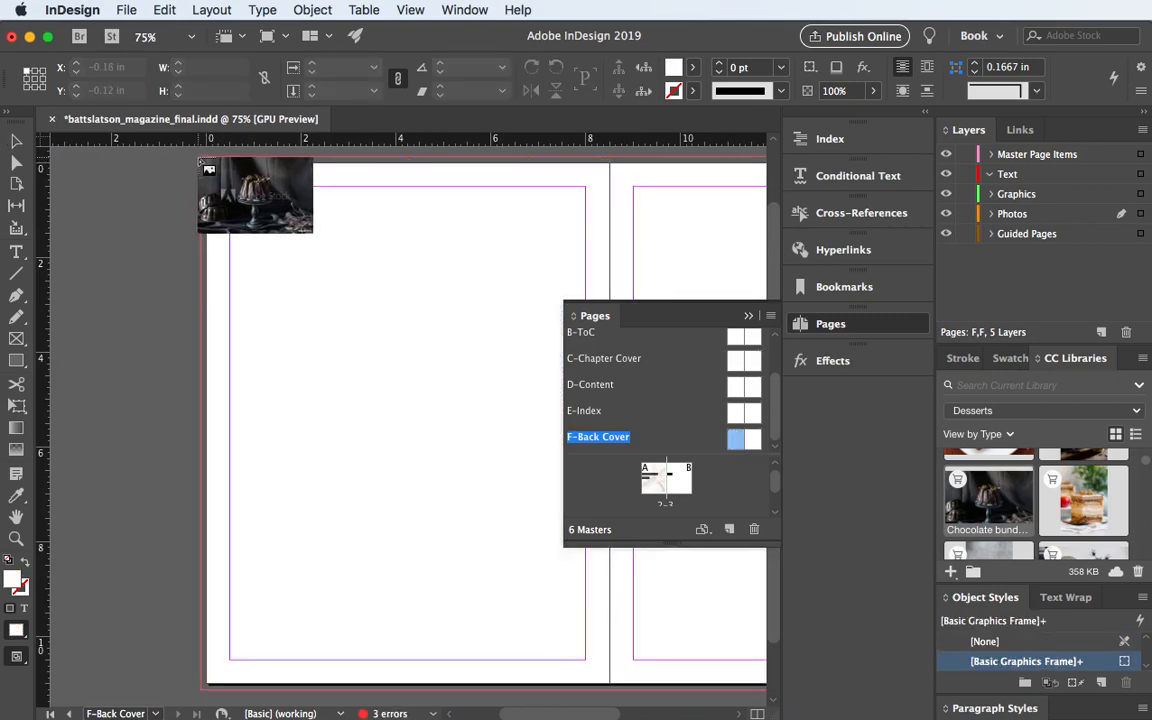
Place the bundt cake photo from the bleed corner at X and Y -0.125 in and crop its frame to 8.625 in wide, covering the left page
left_click_drag(203, 159, 648, 642)
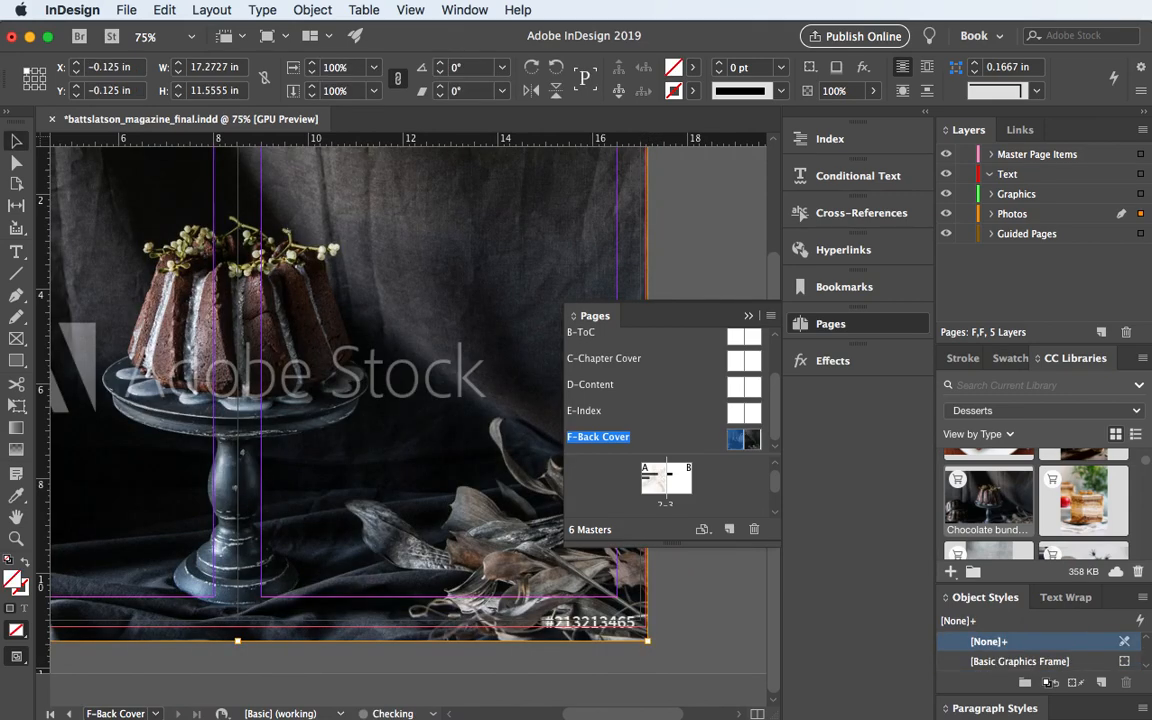
mouse_move(654, 714)
left_mouse_down()
mouse_move(688, 714)
mouse_move(638, 714)
left_mouse_up()
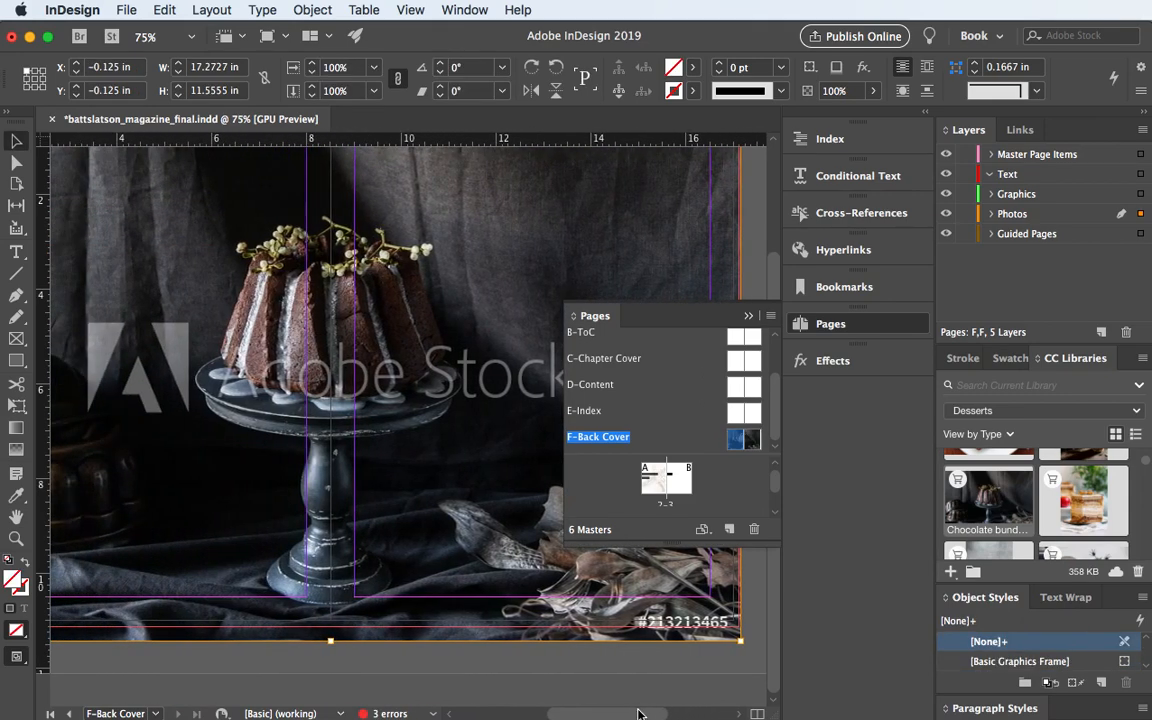
key("super+minus")
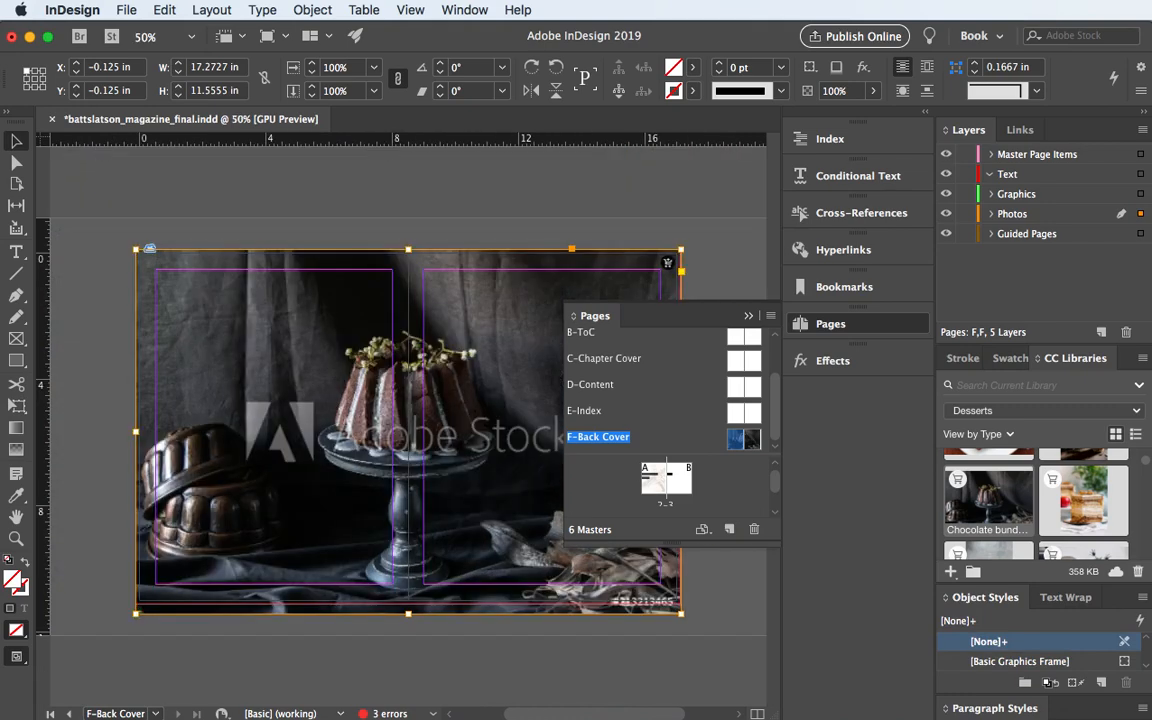
left_click(749, 318)
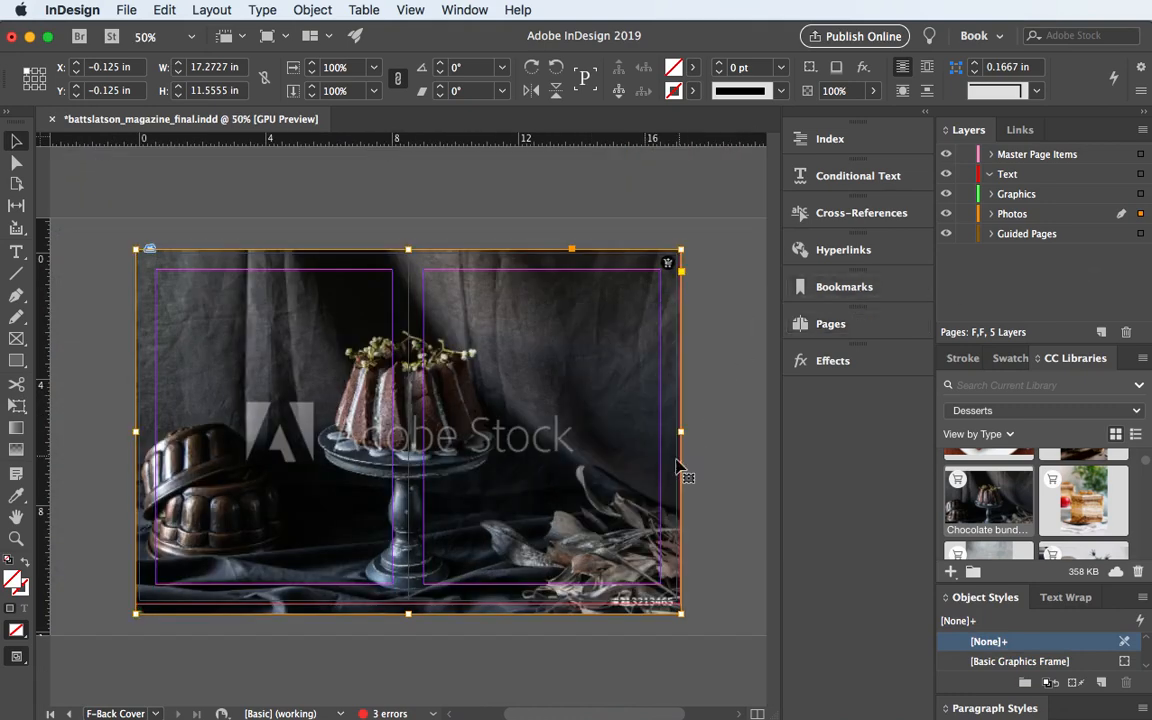
left_click_drag(681, 432, 408, 411)
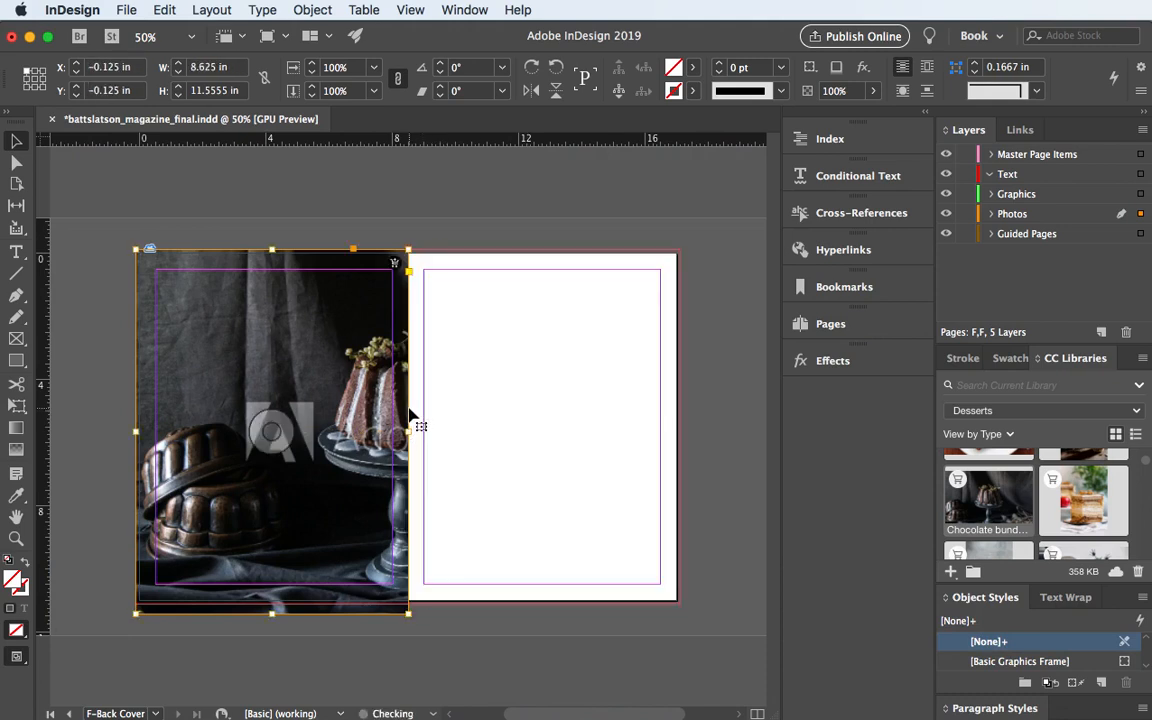
Shift the photo content inside its frame left to an X offset of -4.1667 in, centring the cake stand on the left page, and deselect it
left_click(277, 440)
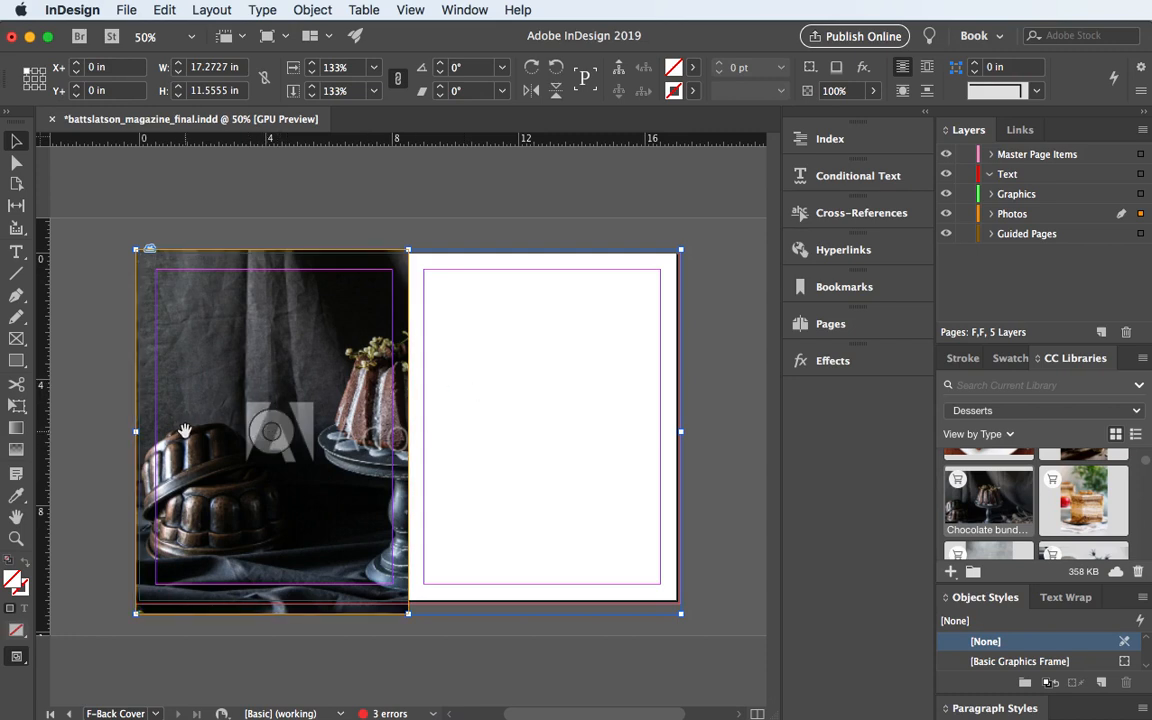
key("shift+Left")
key("shift+Left")
key("shift+Left")
key("shift+Left")
key("shift+Left")
key("shift+Left")
key("shift+Left")
key("shift+Left")
key("shift+Left")
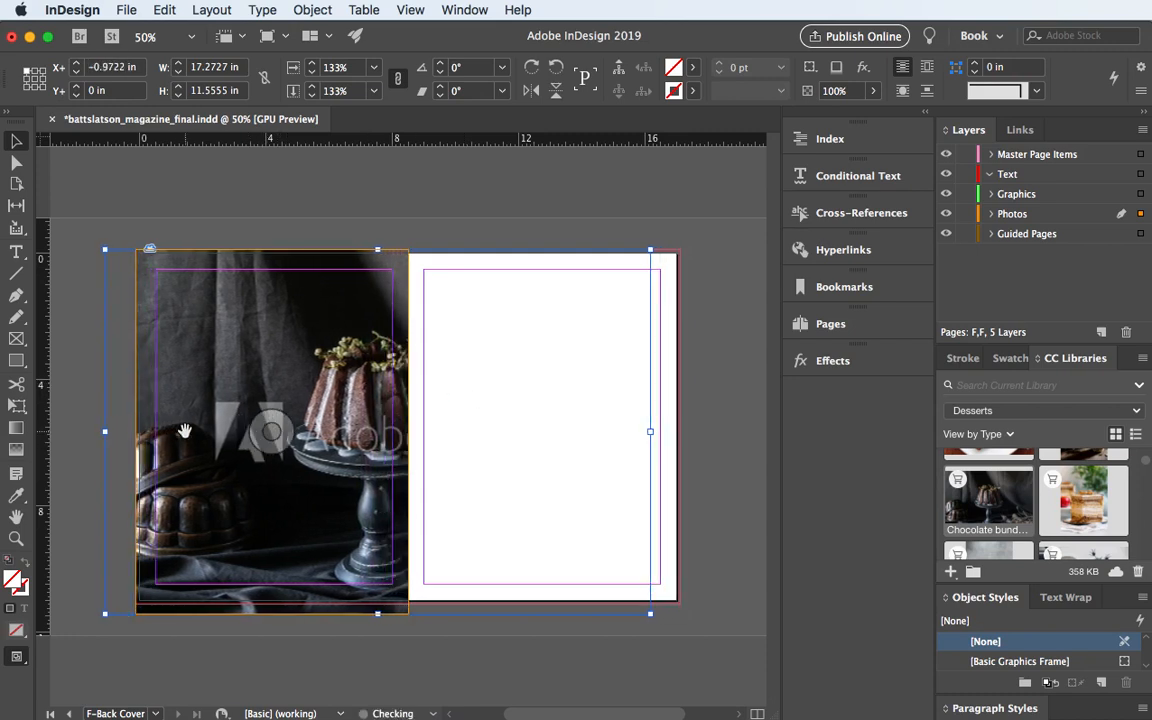
key("shift+Left")
key("shift+Left")
key("shift+Left")
key("shift+Left")
key("shift+Left")
key("shift+Left")
key("shift+Left")
key("shift+Left")
key("shift+Left")
key("shift+Left")
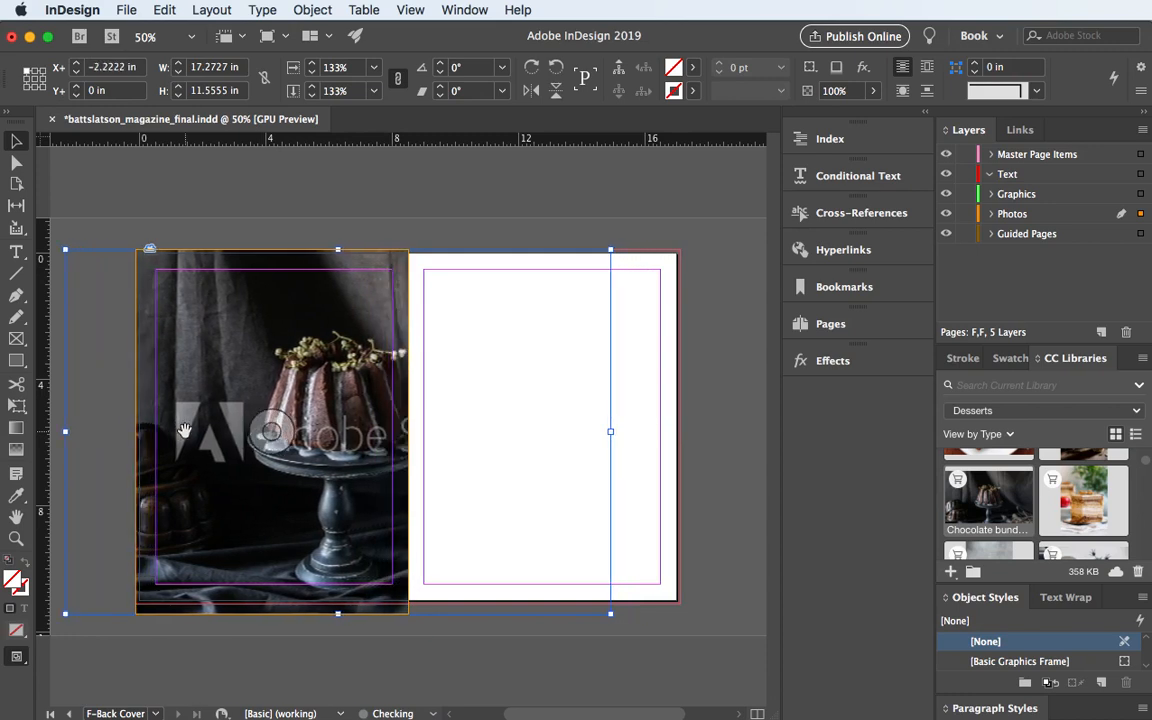
key("shift+Left")
key("shift+Left")
key("shift+Left")
key("shift+Left")
key("shift+Left")
key("shift+Left")
key("shift+Left")
key("shift+Left")
key("shift+Left")
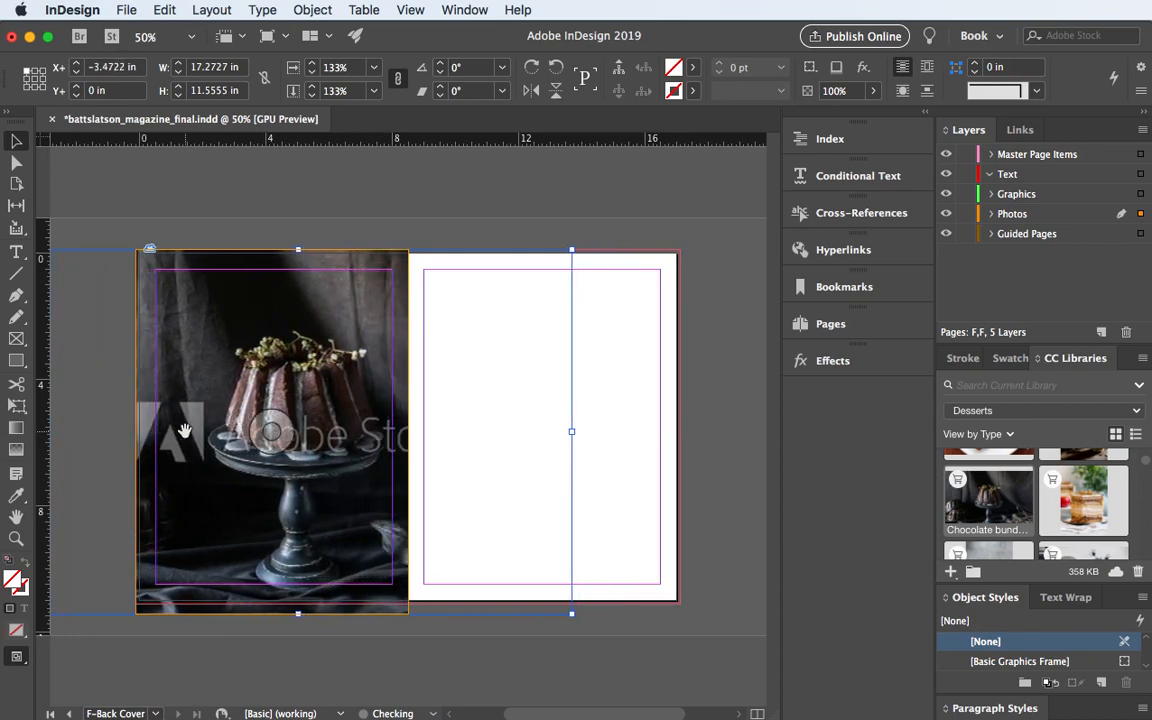
key("shift+Left")
key("shift+Left")
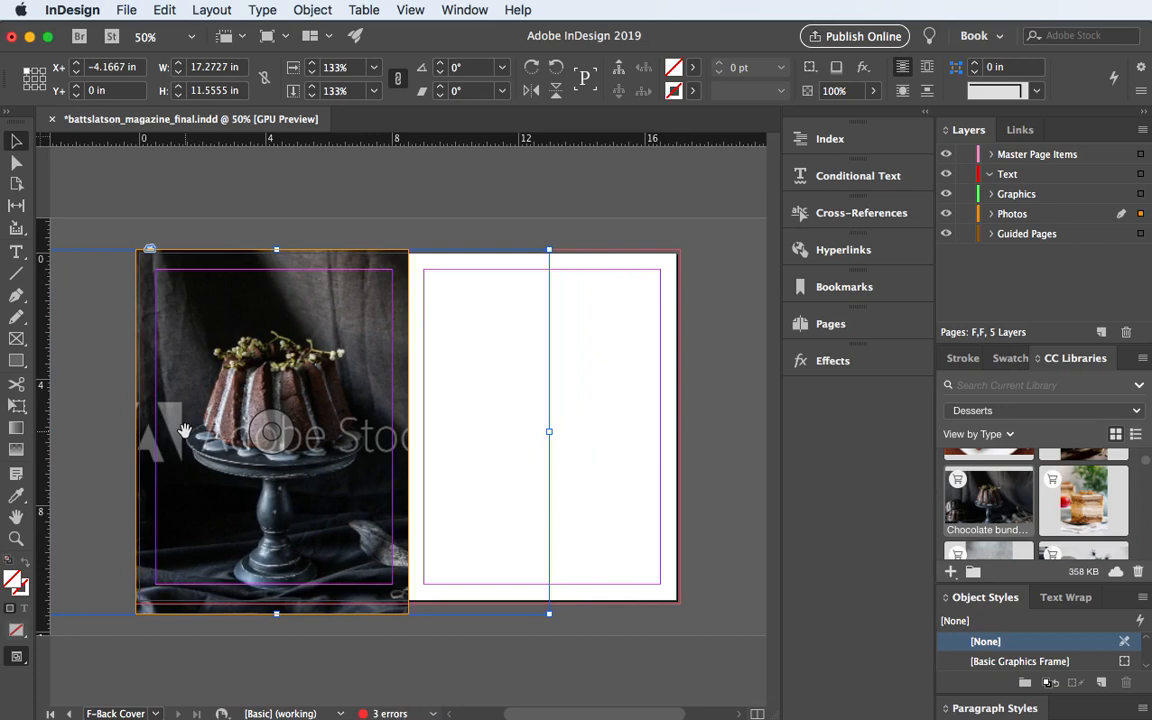
key("shift+Right")
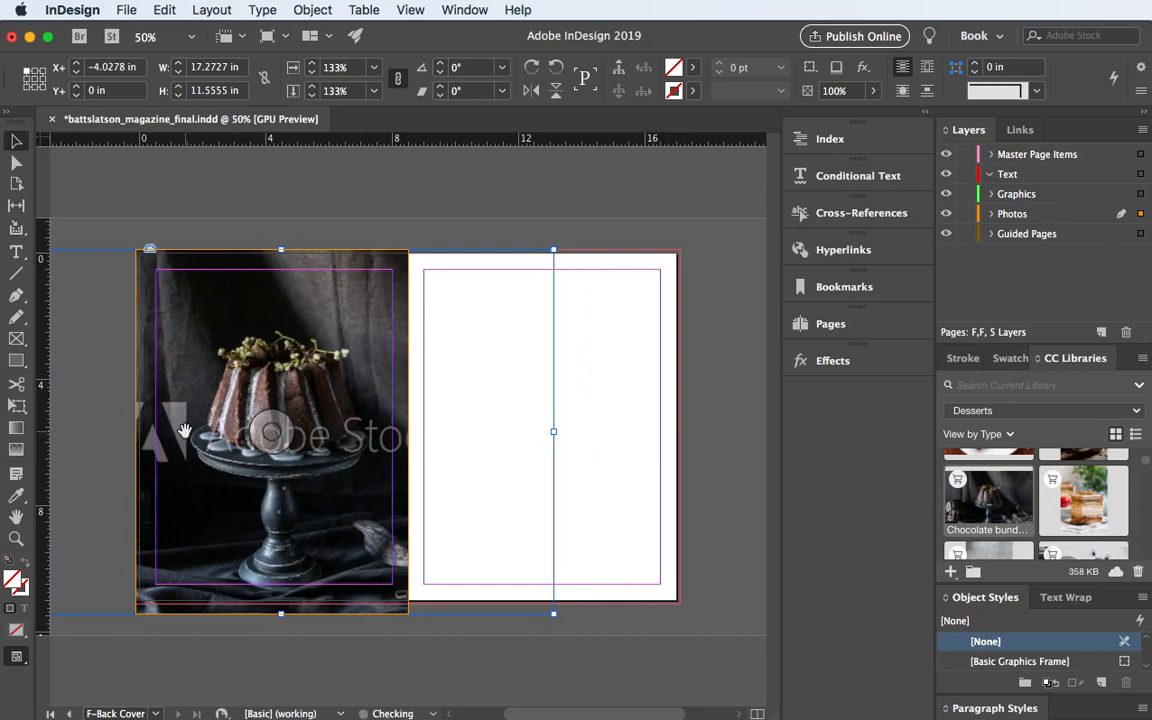
key("shift+Left")
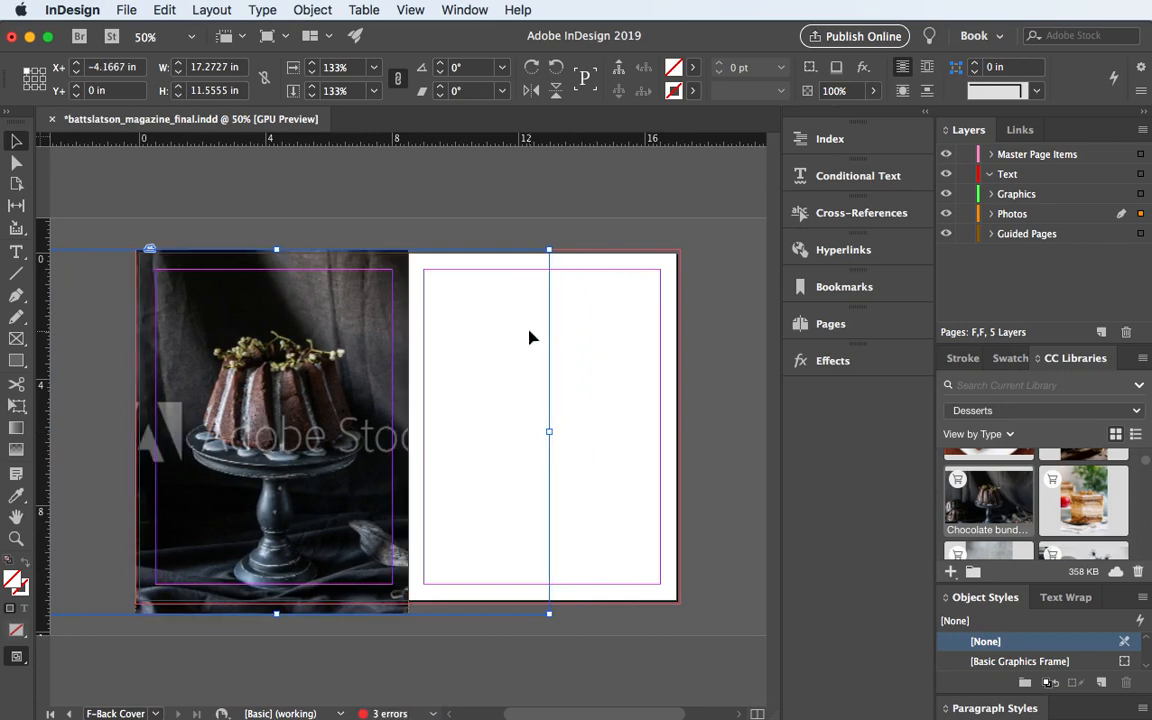
left_click(391, 378)
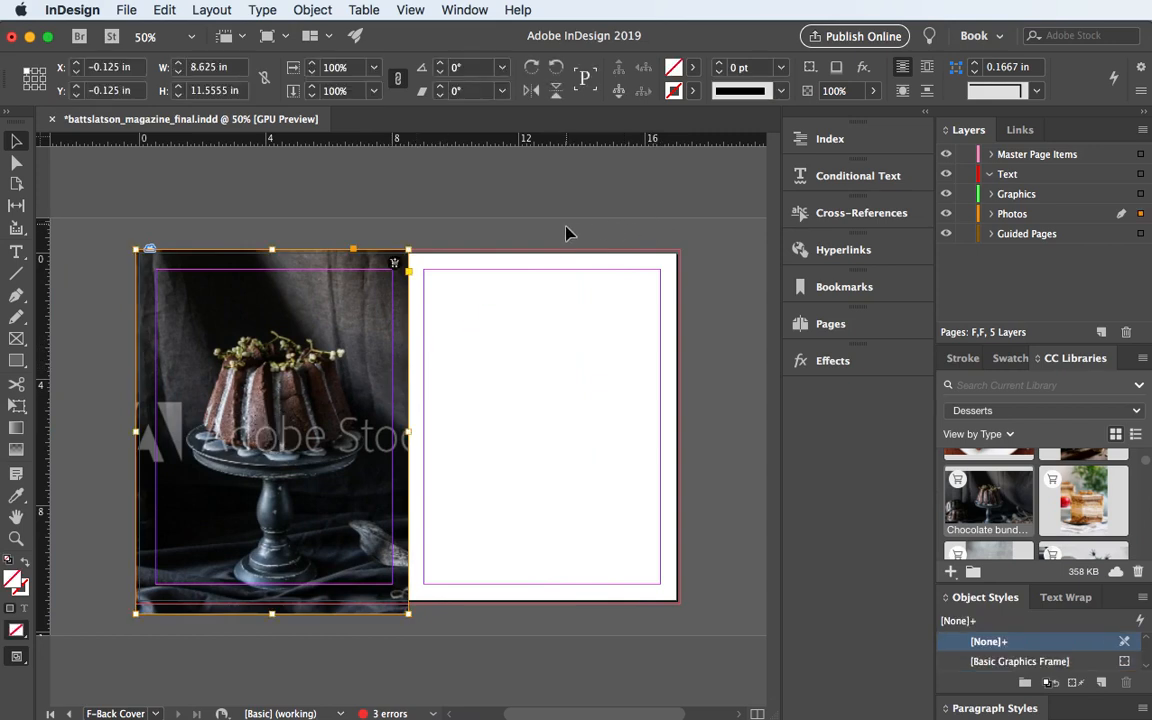
left_click(141, 218)
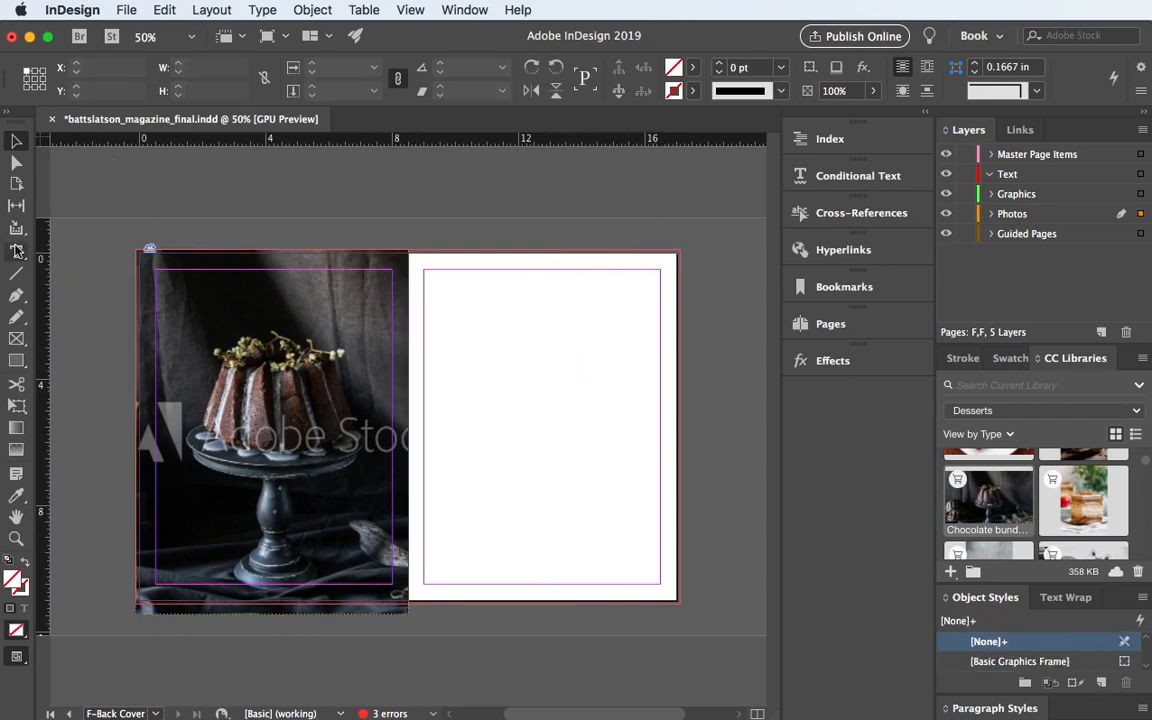
left_click(306, 318)
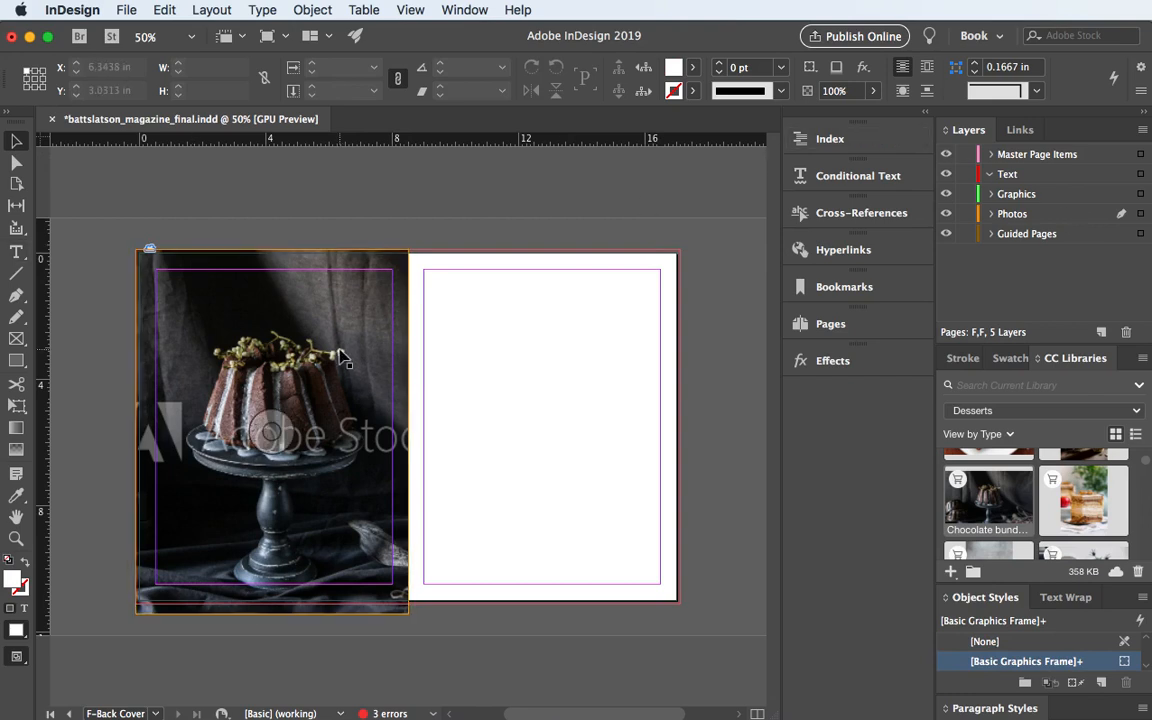
left_click(124, 231)
Draw a text frame on the Text layer spanning the upper margin width of the left page, above the cake
left_click(16, 252)
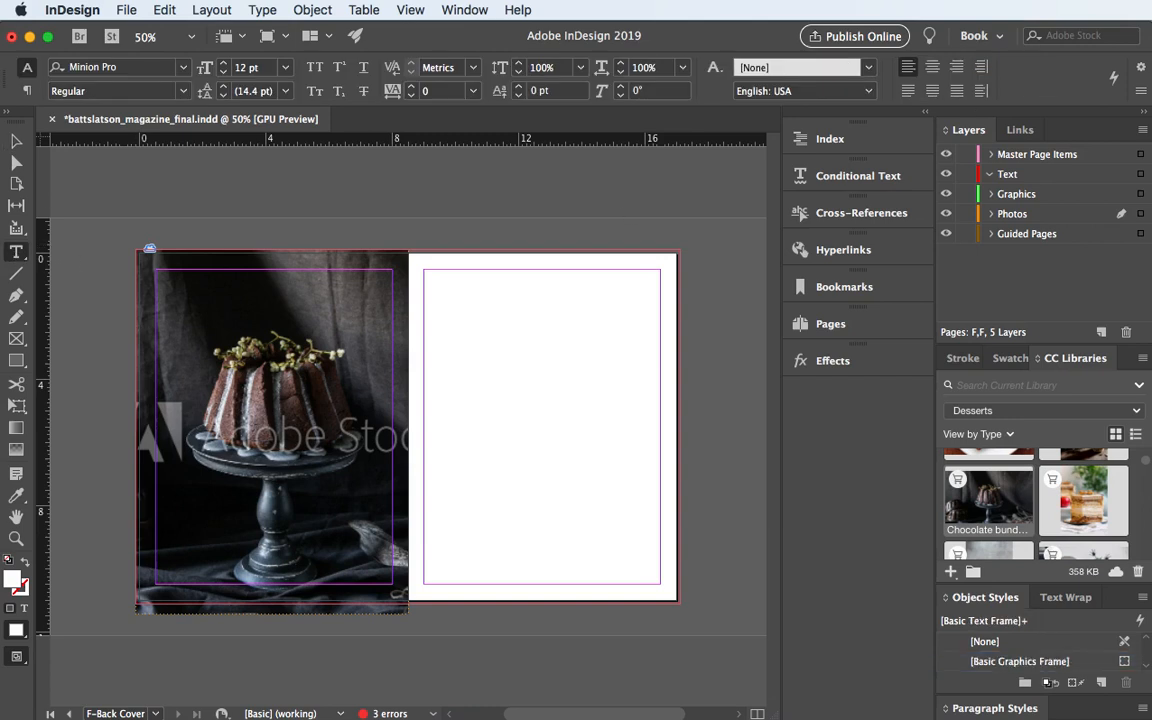
left_click(1079, 176)
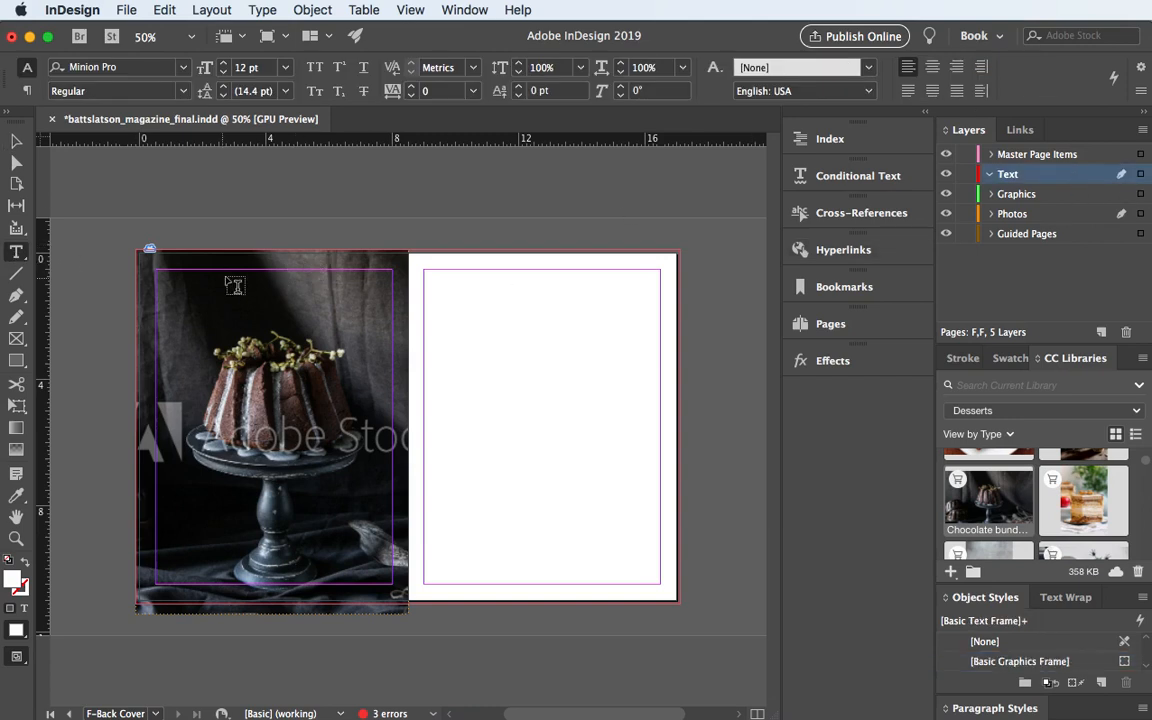
left_click_drag(157, 270, 392, 320)
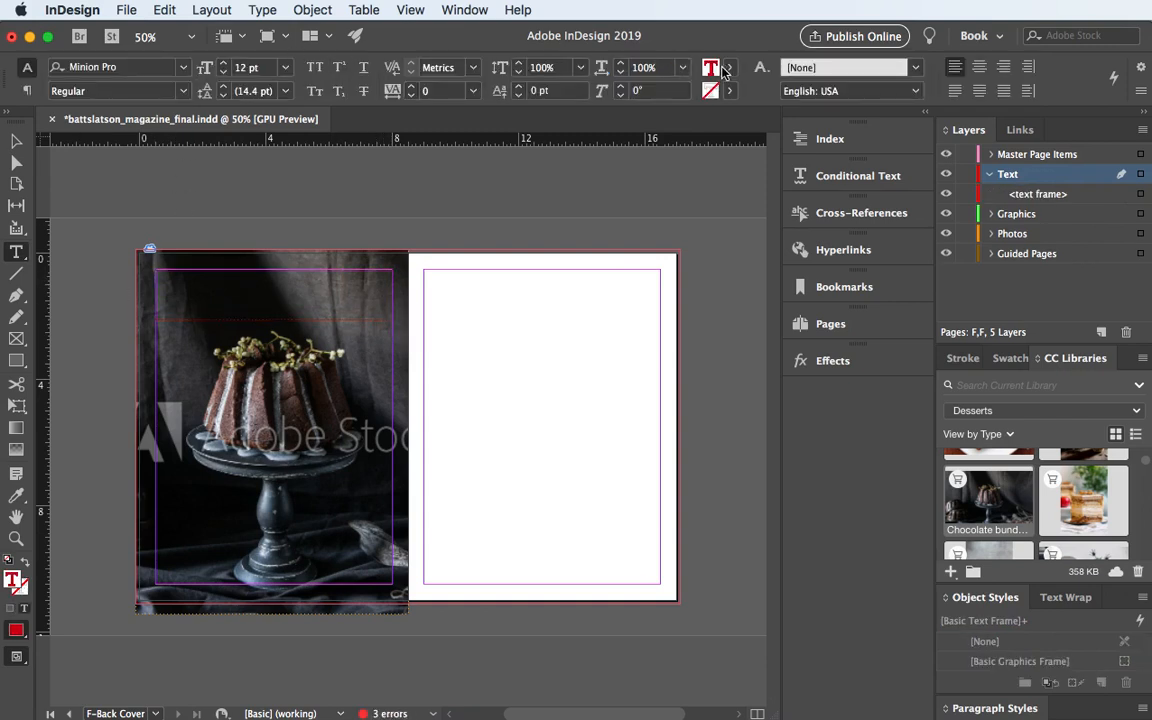
Enter the title "Delicious Desserts" in the new text frame, coloured Paper and sized 36 pt
left_click(729, 68)
left_click(545, 165)
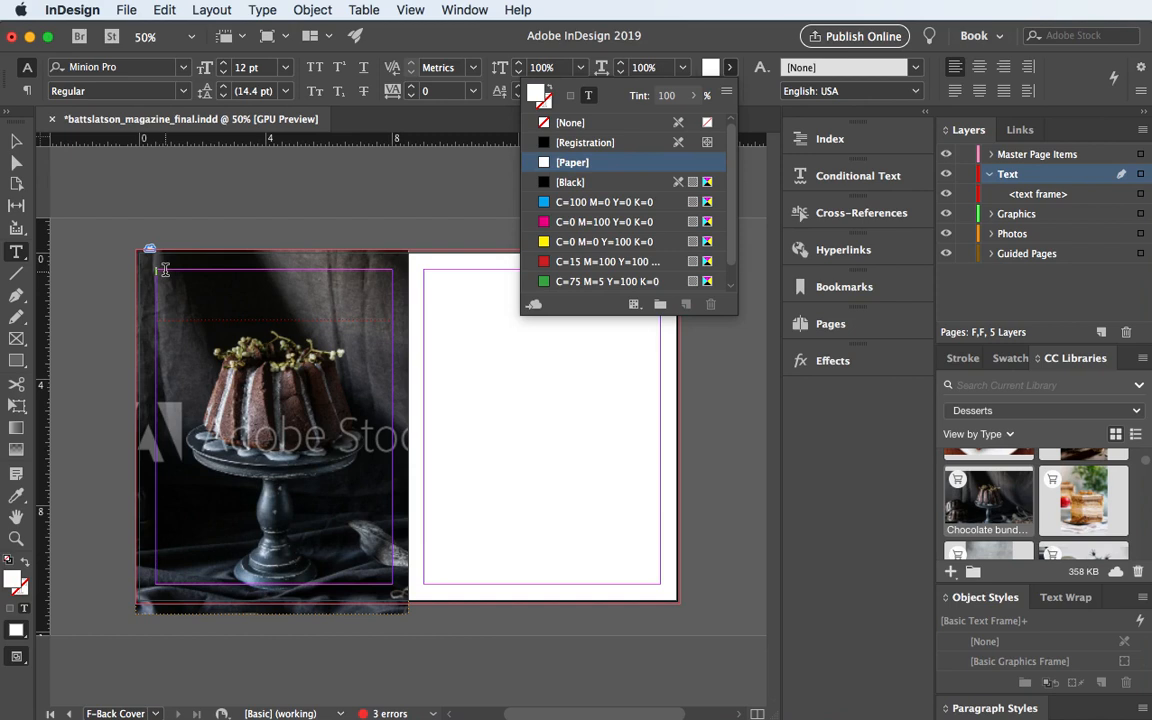
left_click(179, 276)
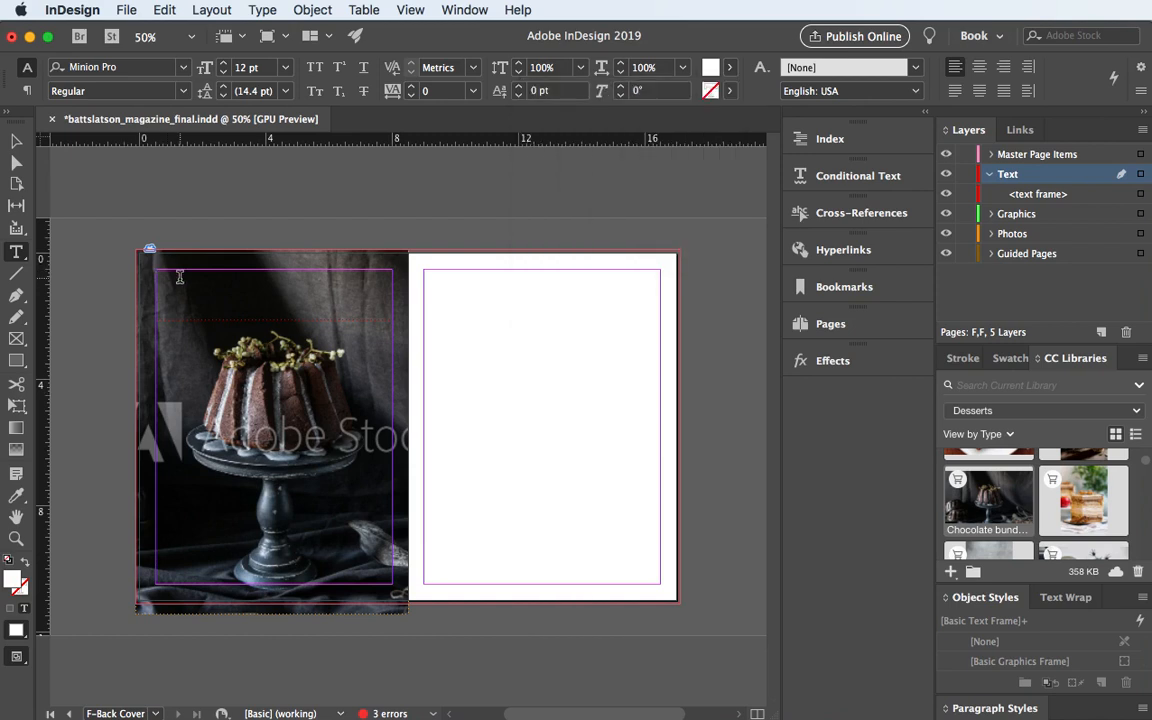
type("T")
left_click_drag(196, 272, 141, 273)
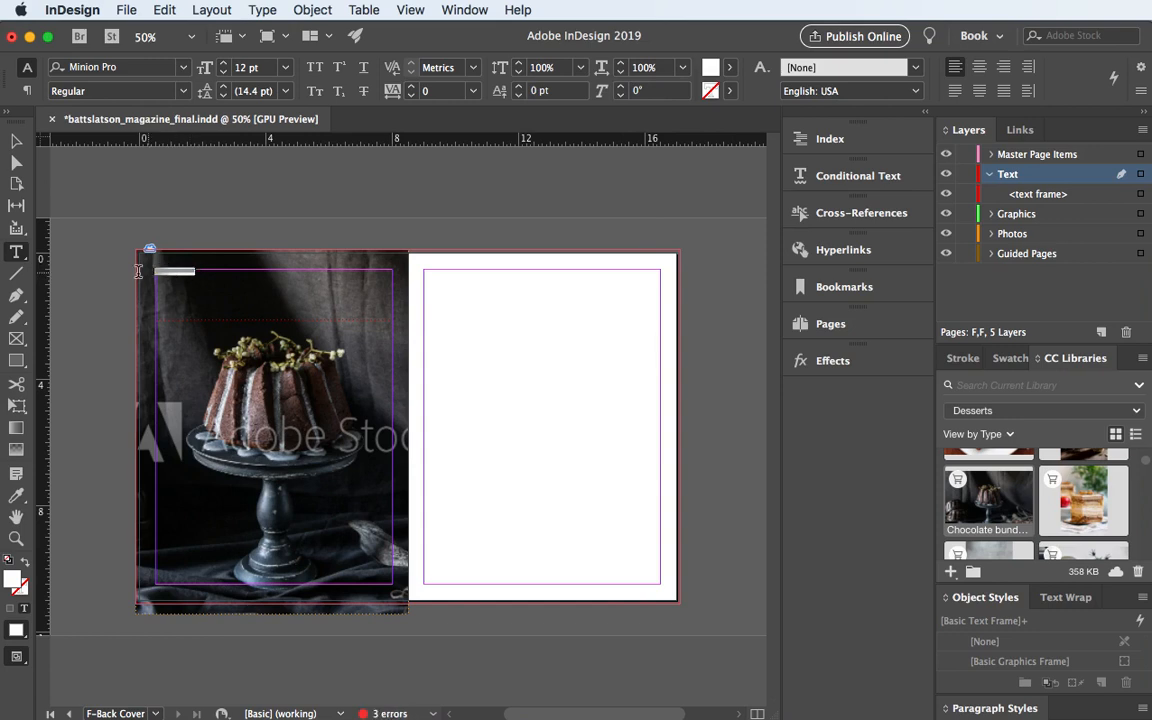
left_click(285, 67)
left_click(264, 300)
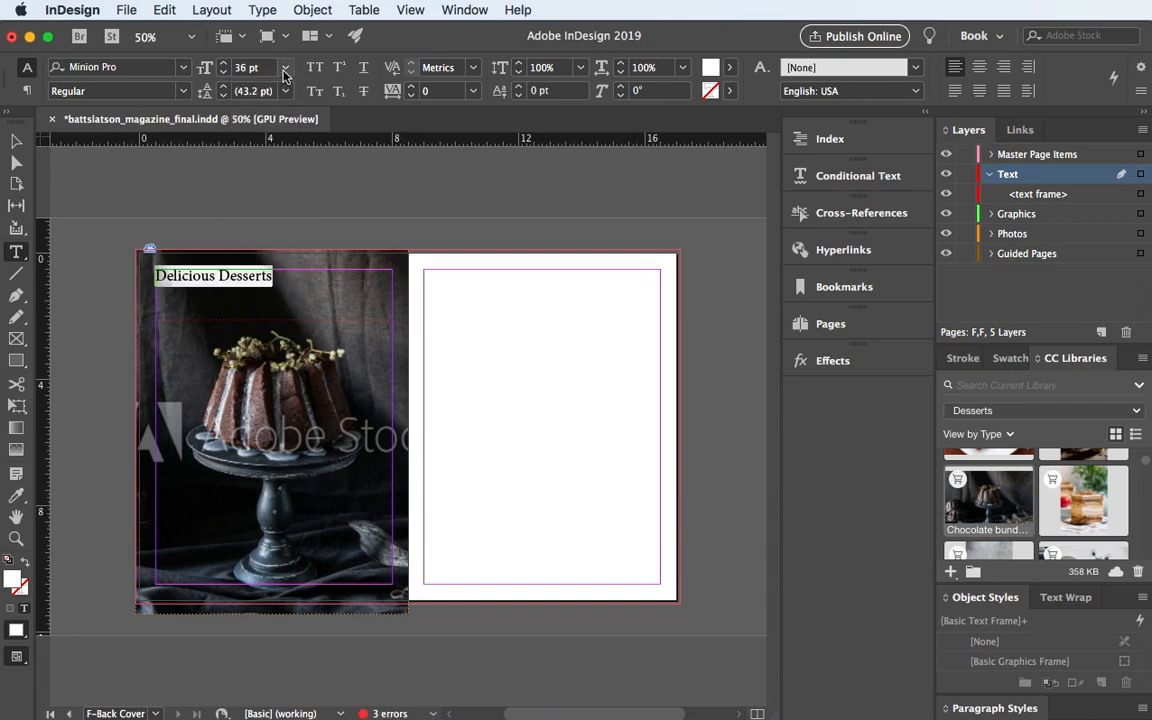
left_click(212, 277)
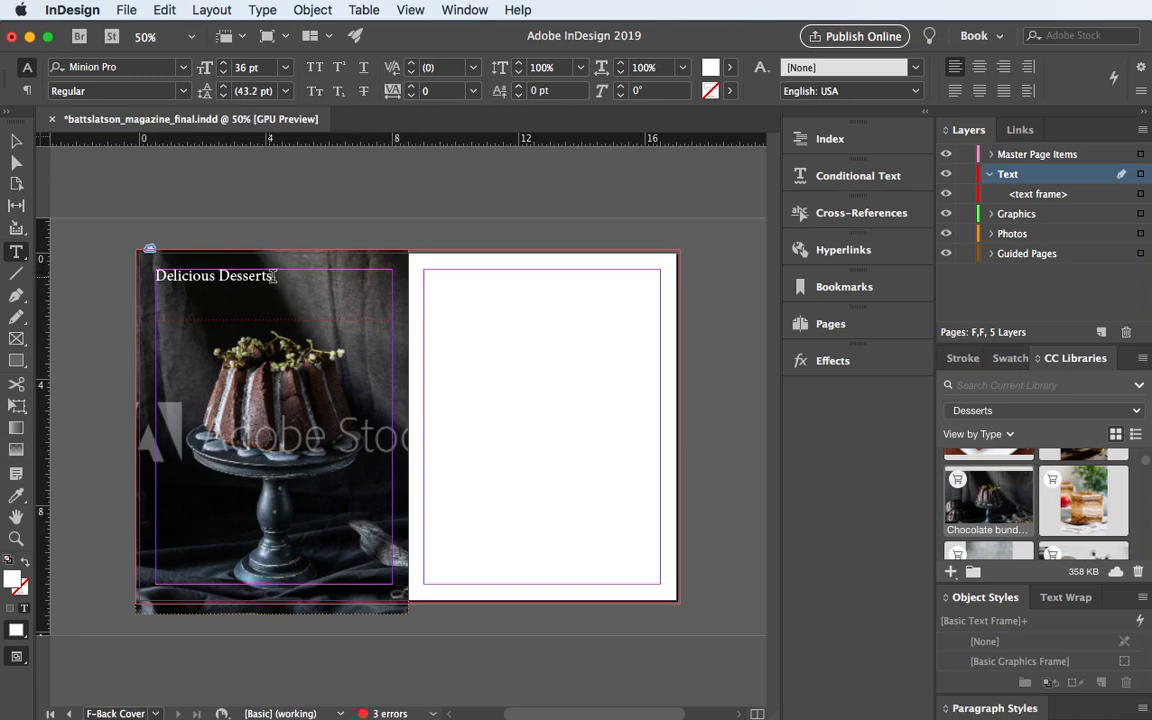
key("Return")
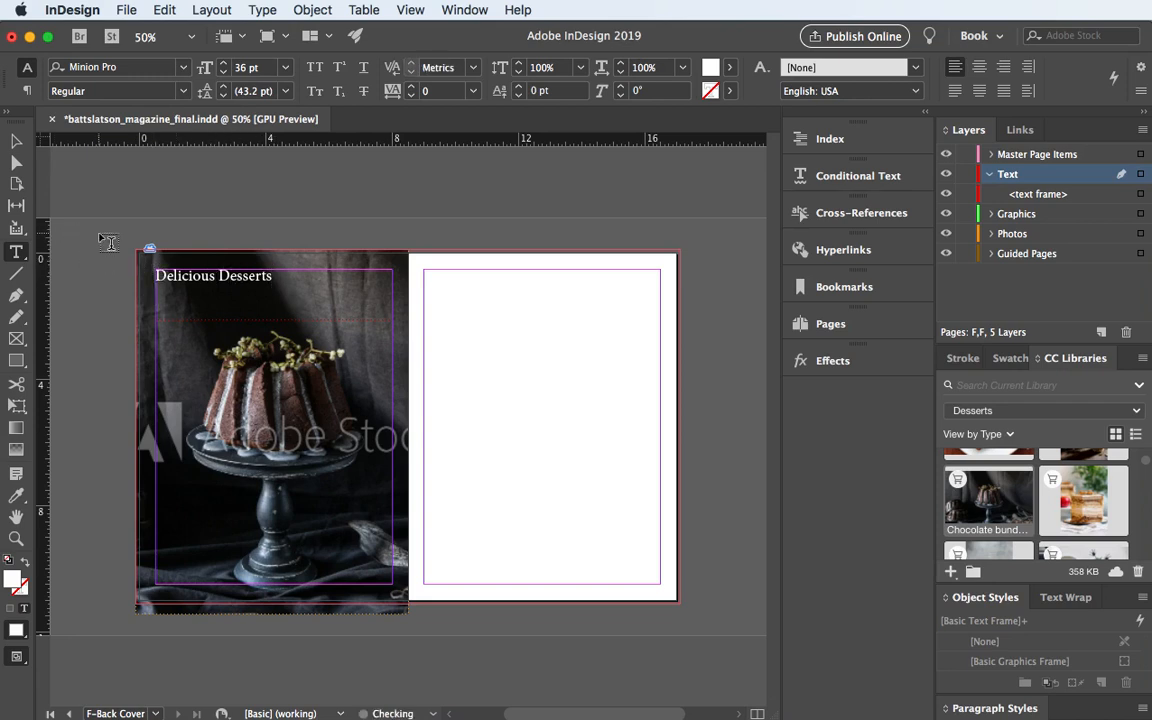
left_click(287, 68)
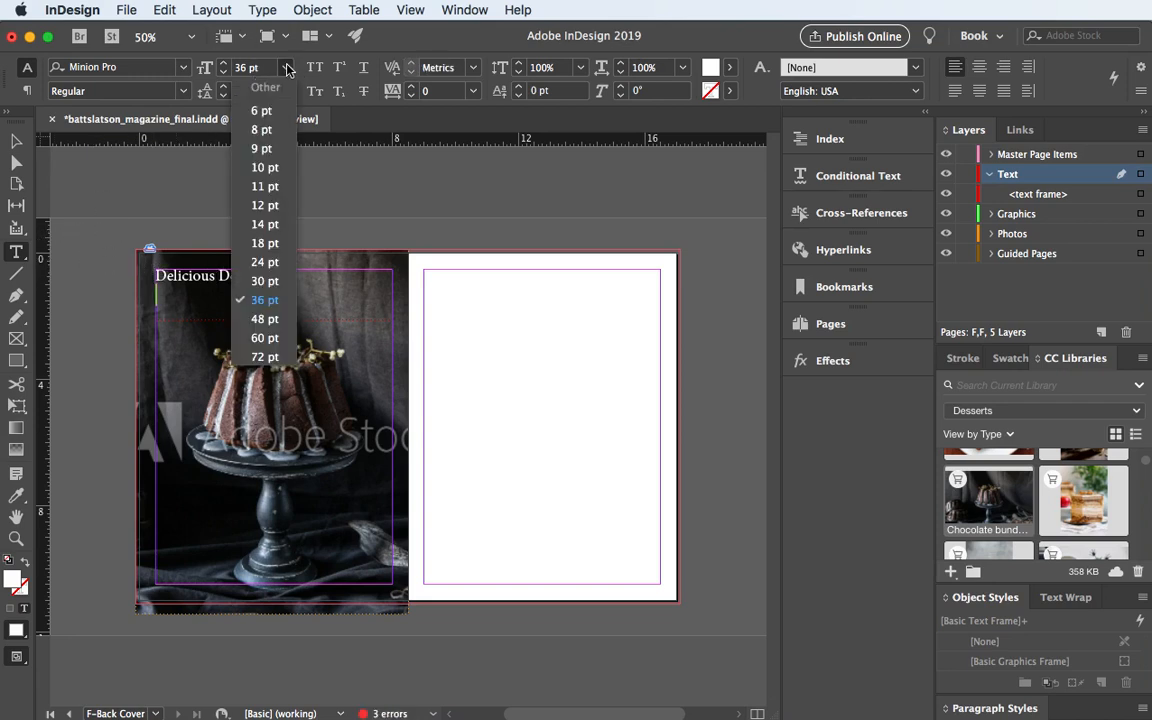
left_click(263, 262)
type("P.O. Box 428")
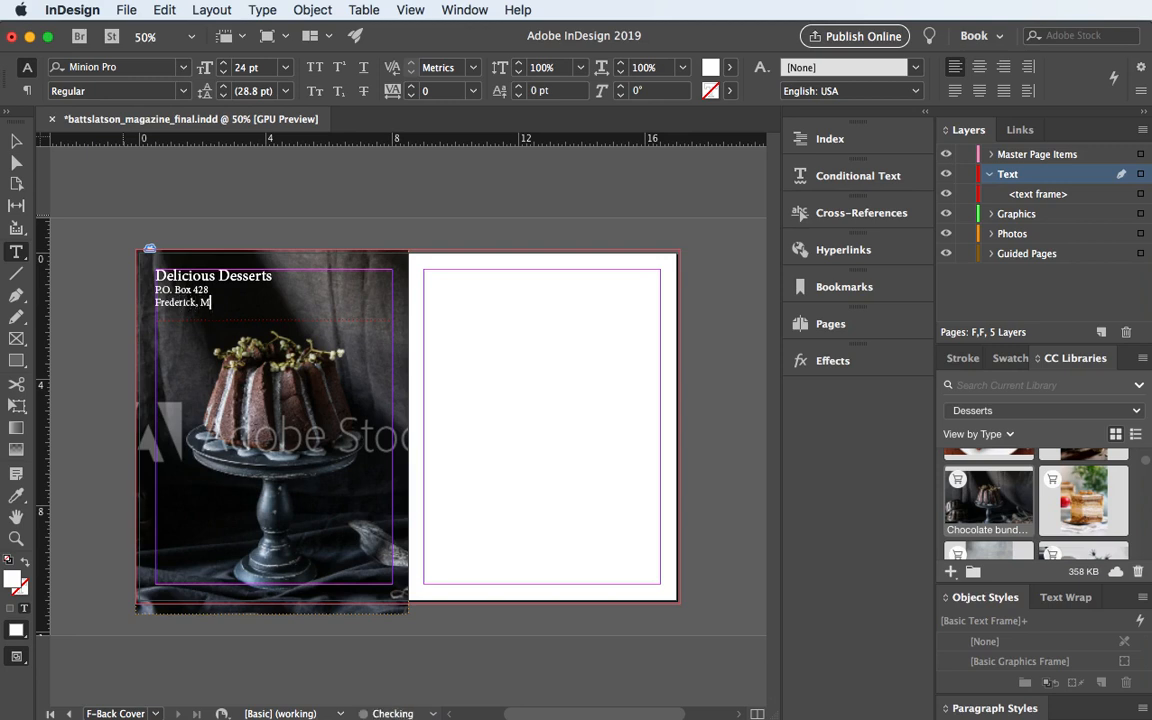
type("D 20755")
key("Return")
type("www.deliciousdesserts.com")
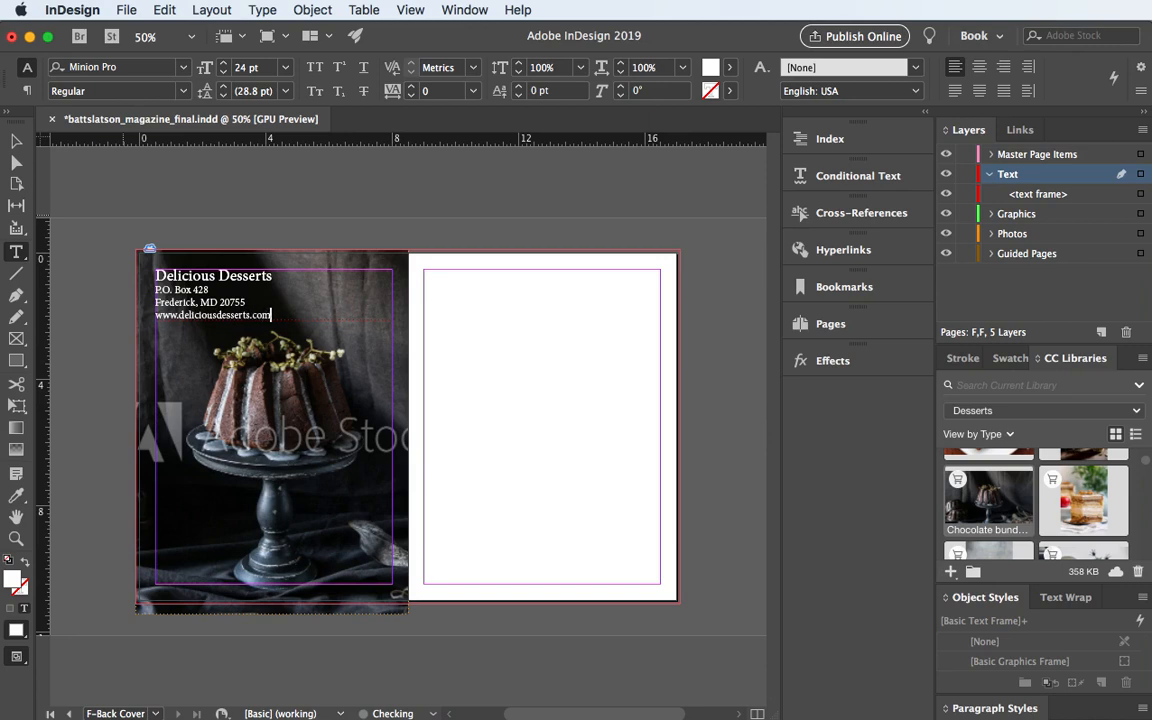
Centre all the title and address text, and move its frame down to the page's lower margin at Y 8.8611 in
left_click_drag(272, 316, 135, 268)
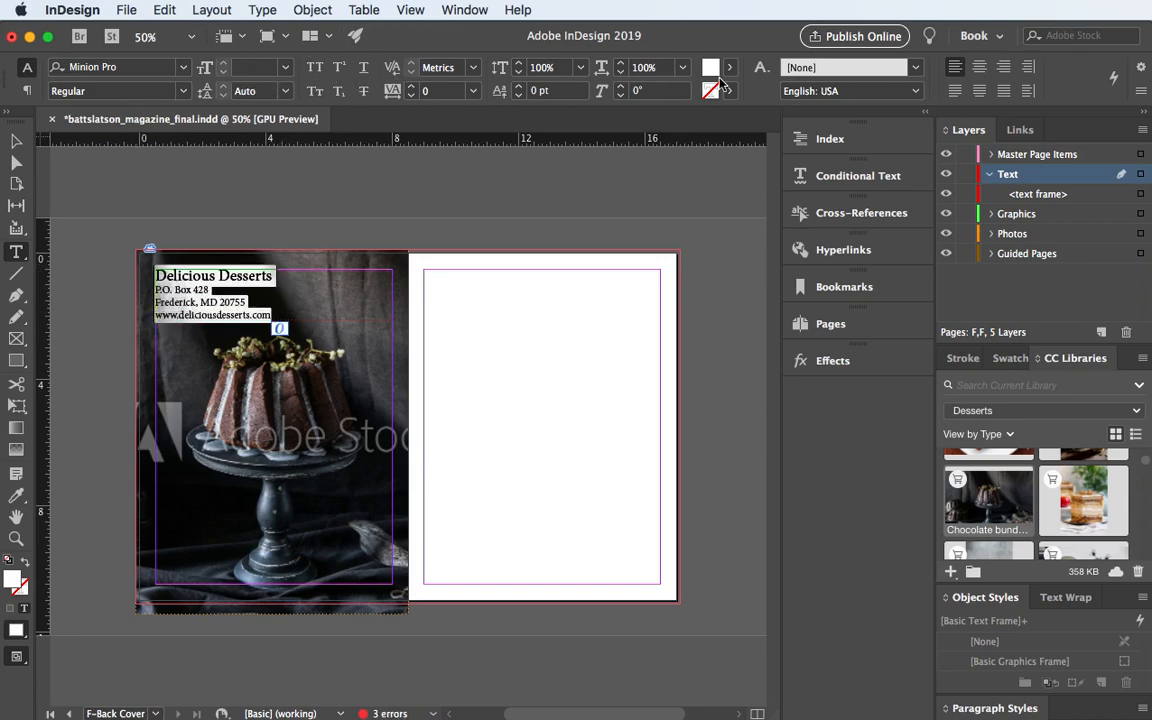
key("super+shift+c")
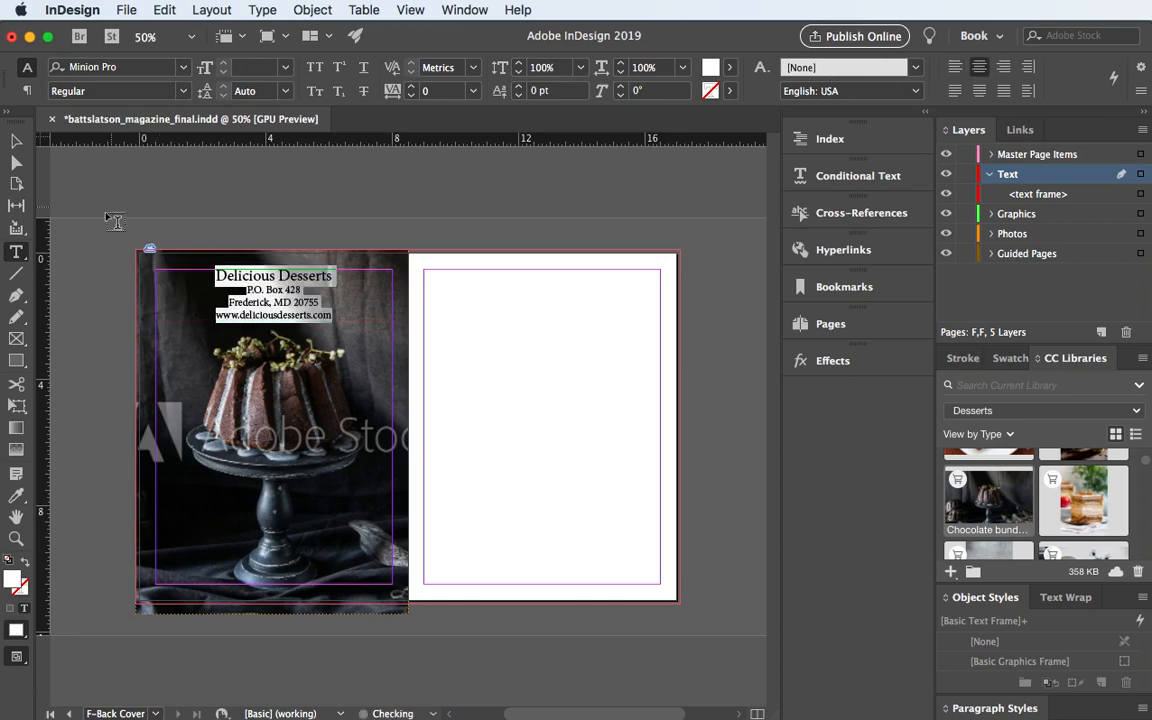
left_click(15, 141)
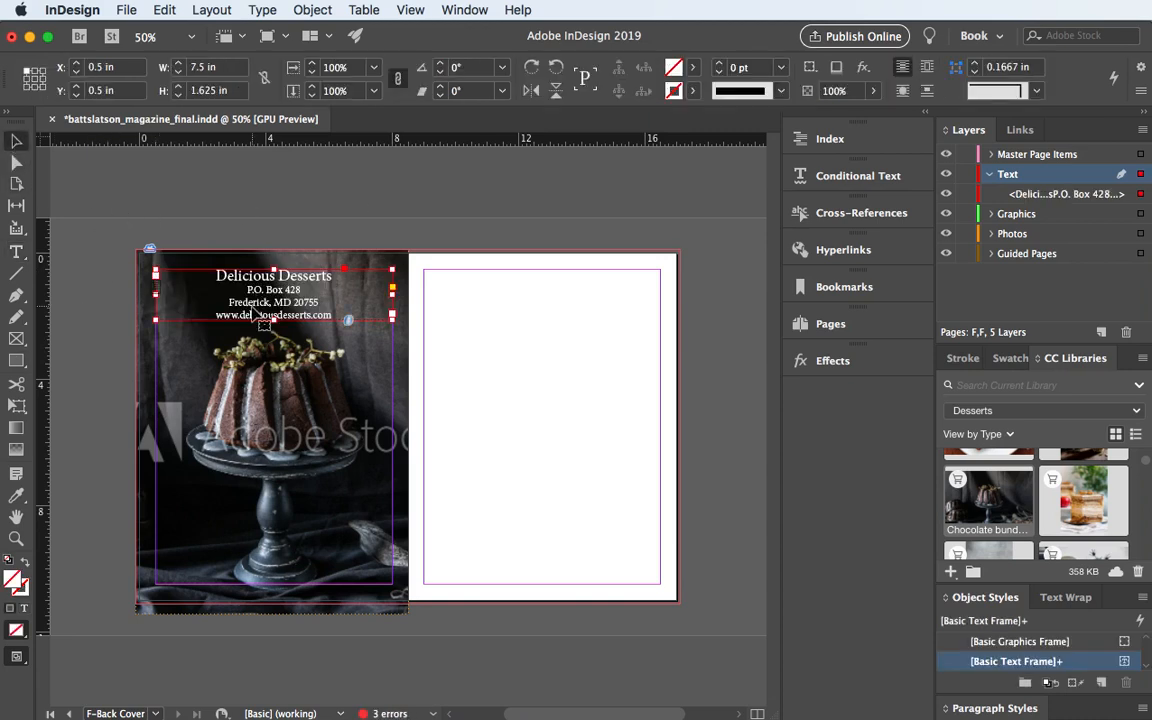
left_click_drag(255, 311, 281, 576)
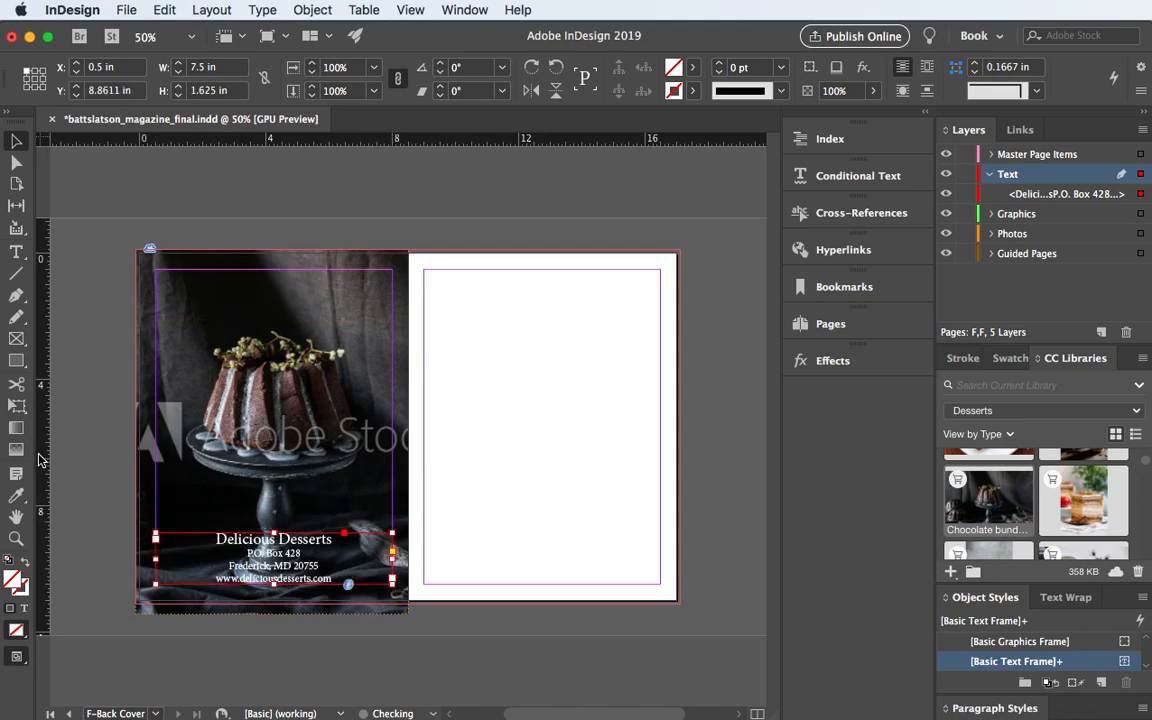
Fill the title and address text frame with Black at a 50% tint
left_click(240, 345)
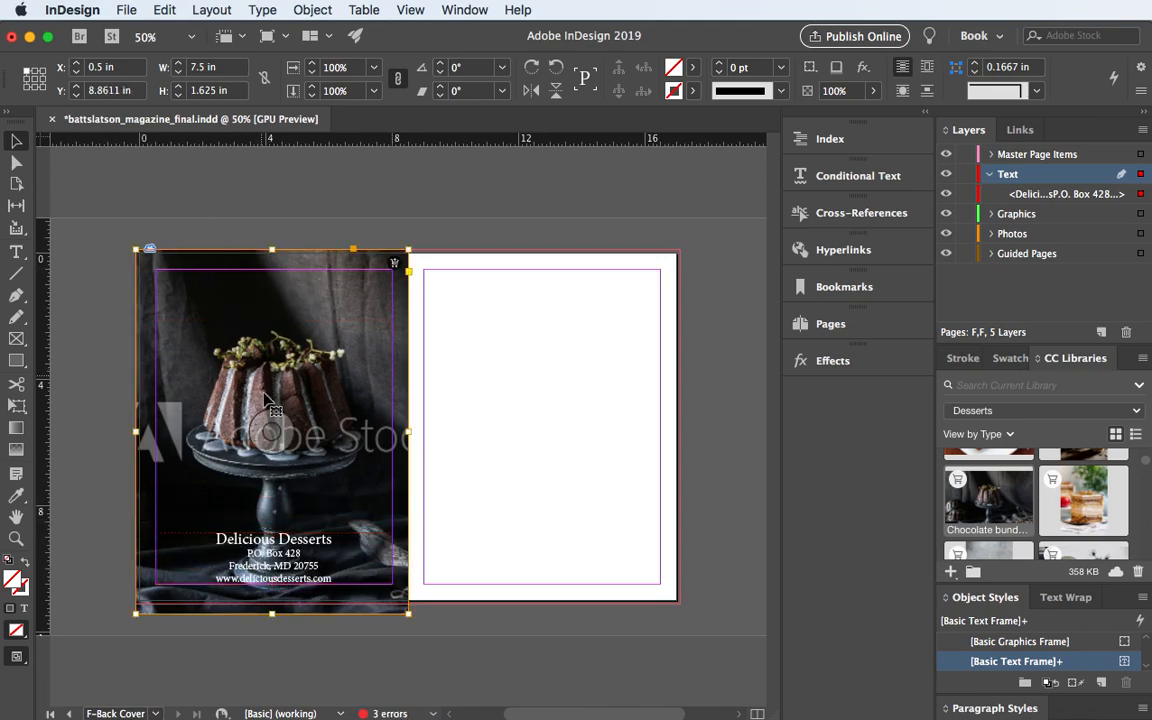
left_click(267, 429)
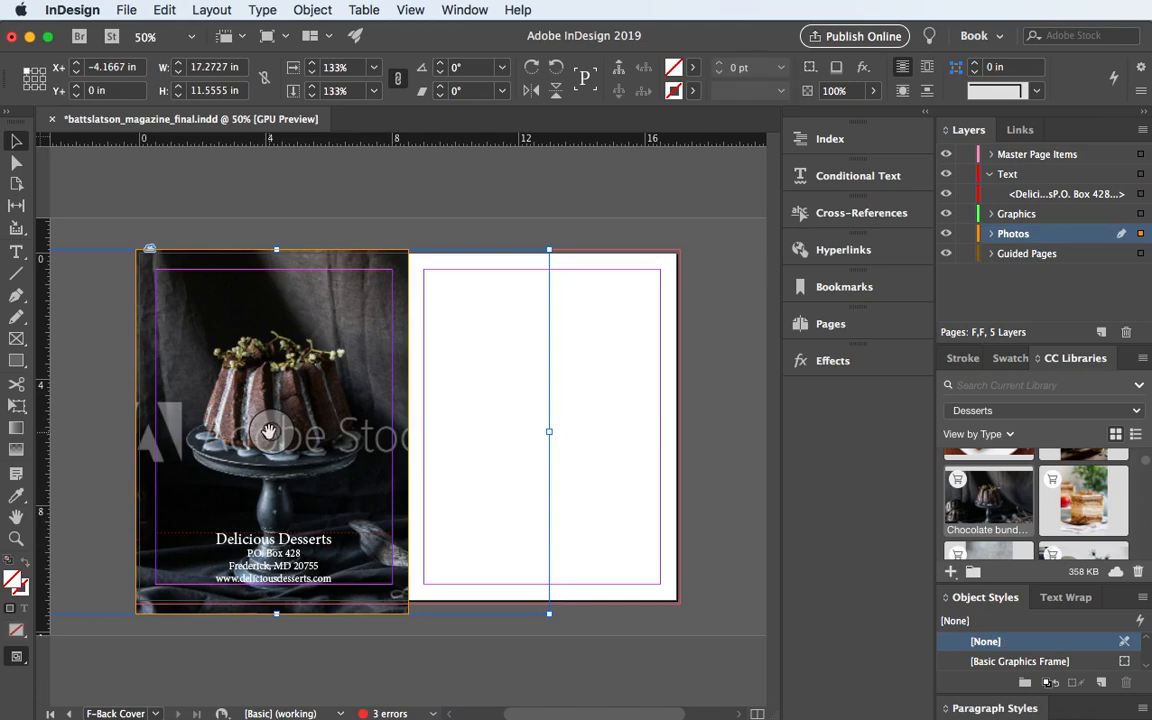
left_click(210, 200)
left_click(183, 548)
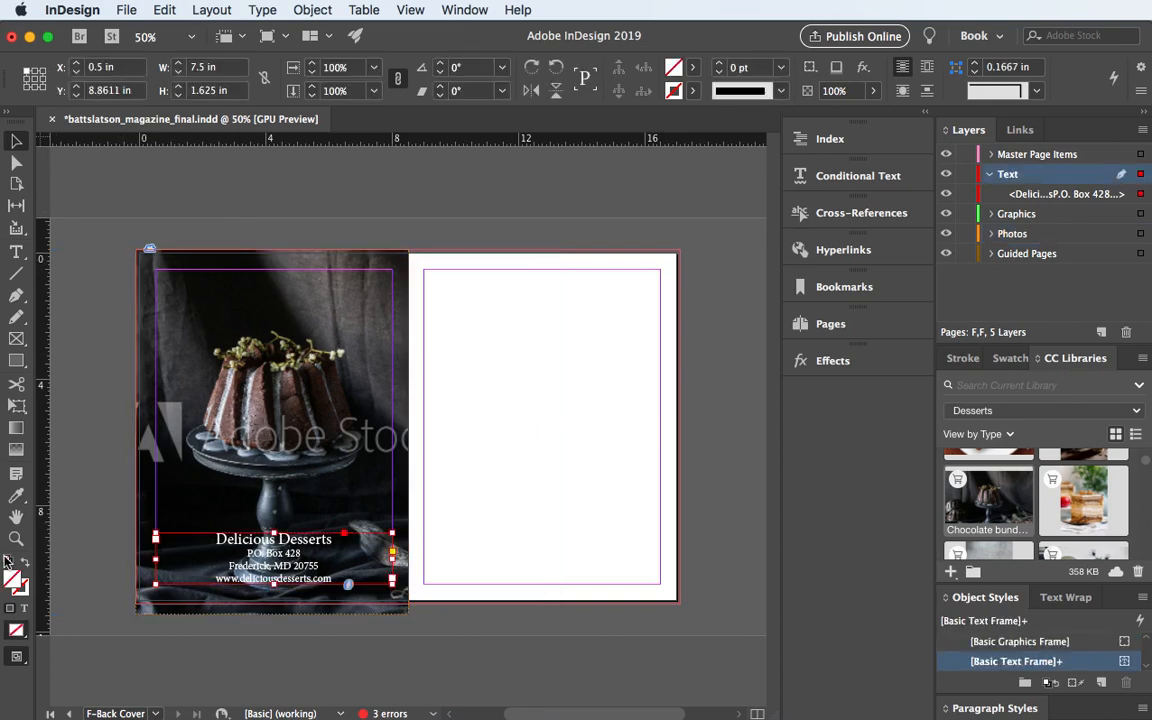
left_click(692, 92)
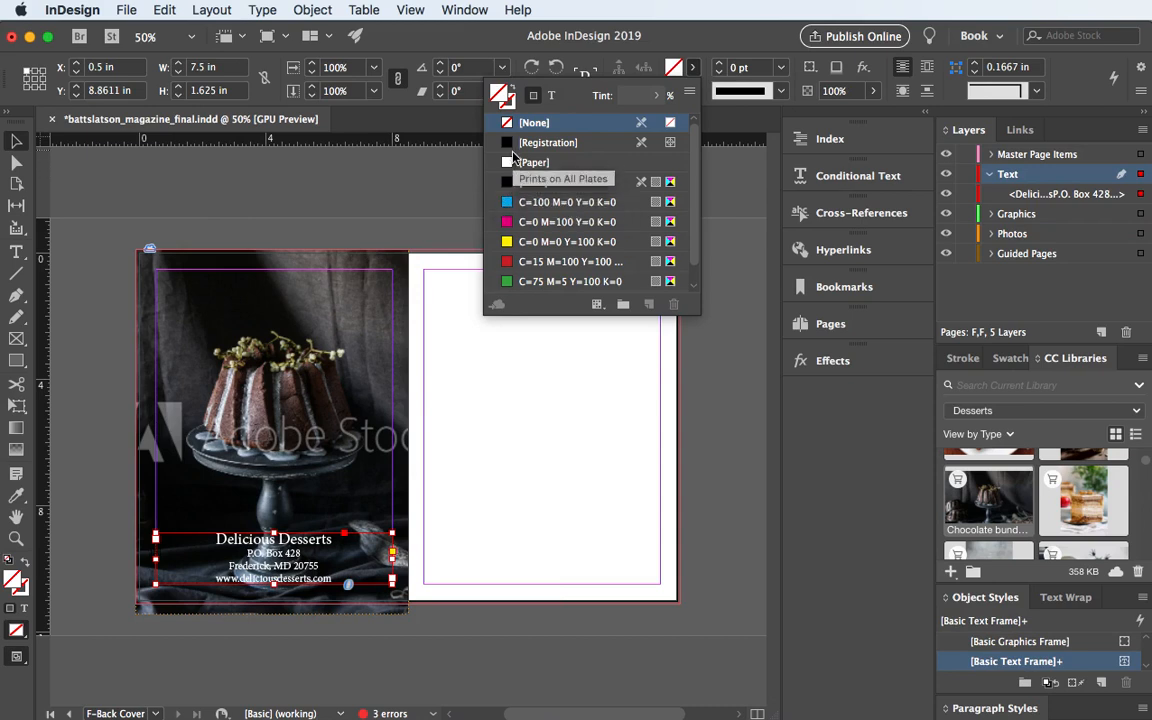
left_click(504, 183)
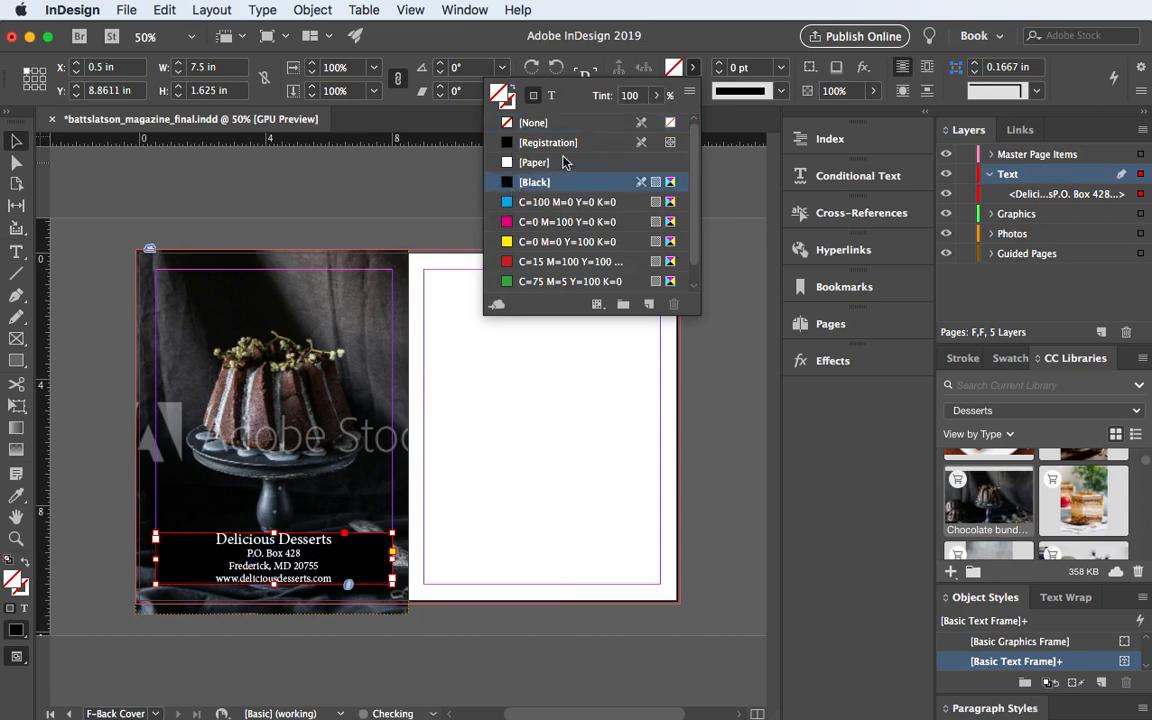
left_click(640, 97)
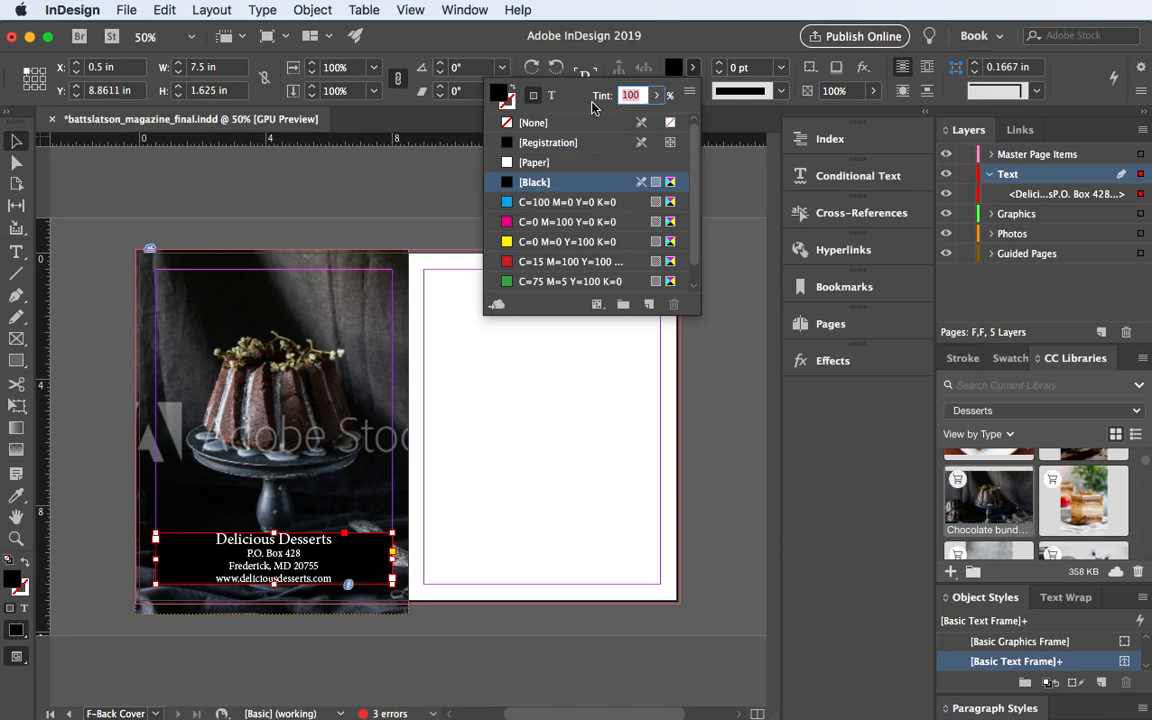
type("50")
key("Return")
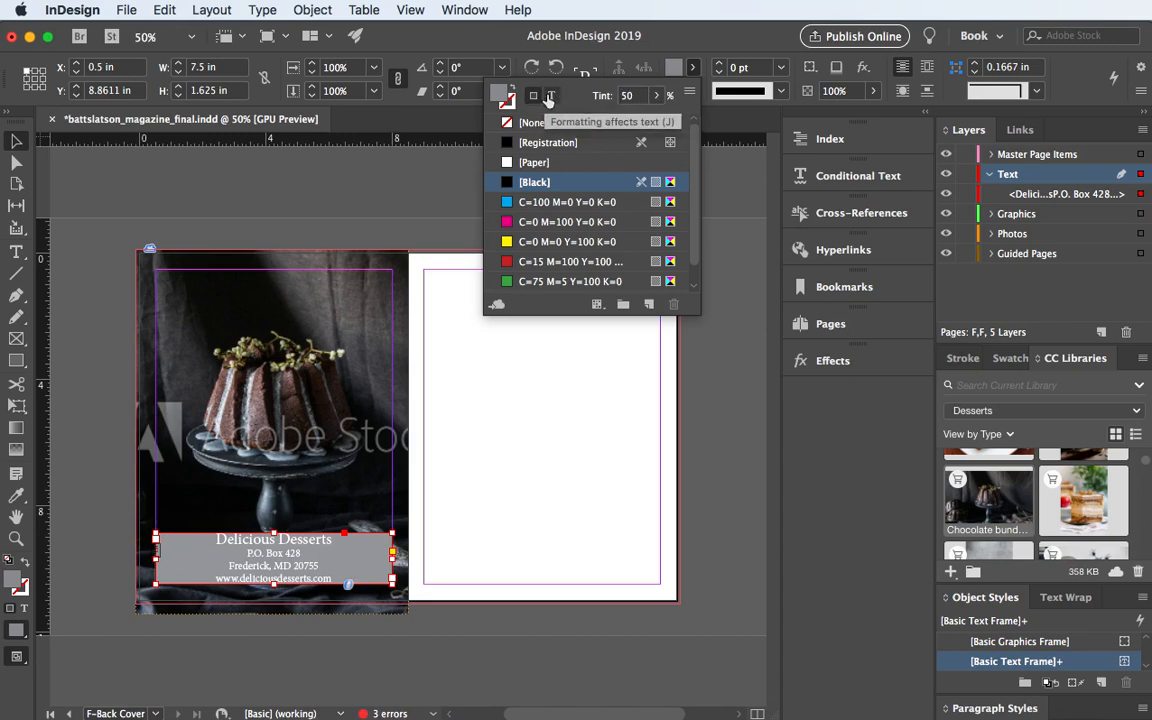
left_click(714, 41)
left_click(874, 91)
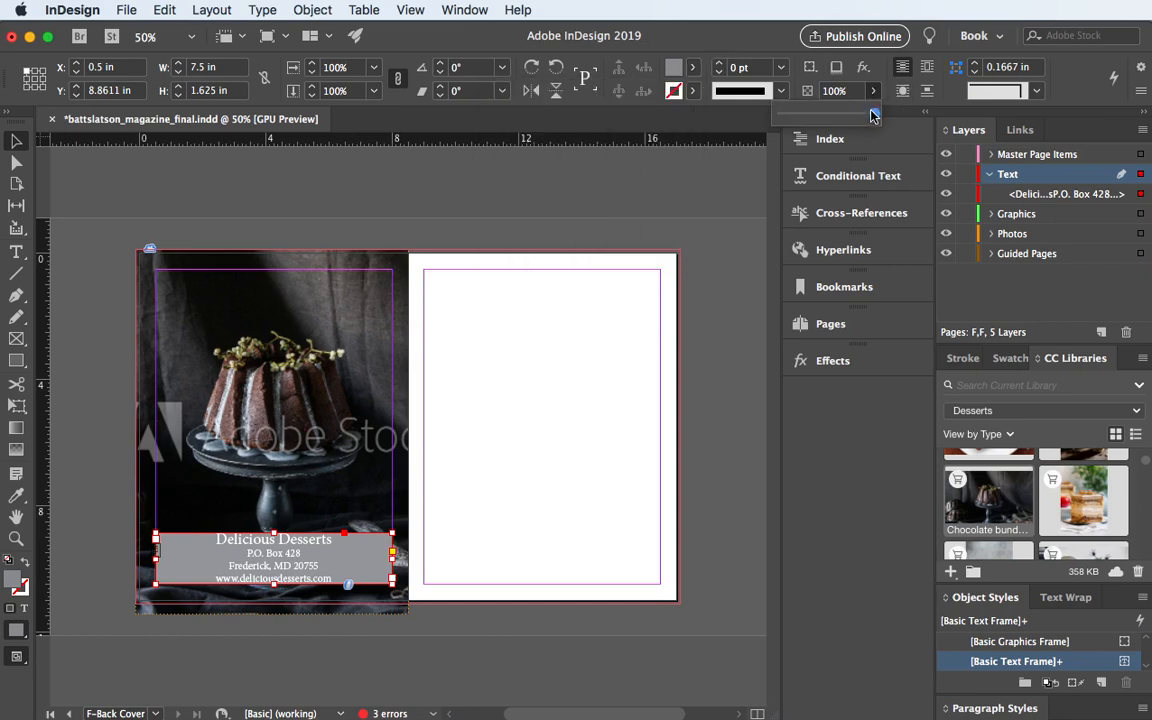
mouse_move(875, 113)
left_mouse_down()
mouse_move(847, 113)
mouse_move(880, 113)
left_mouse_up()
Set the tint of the text frame's Black fill to 75%
left_click(690, 69)
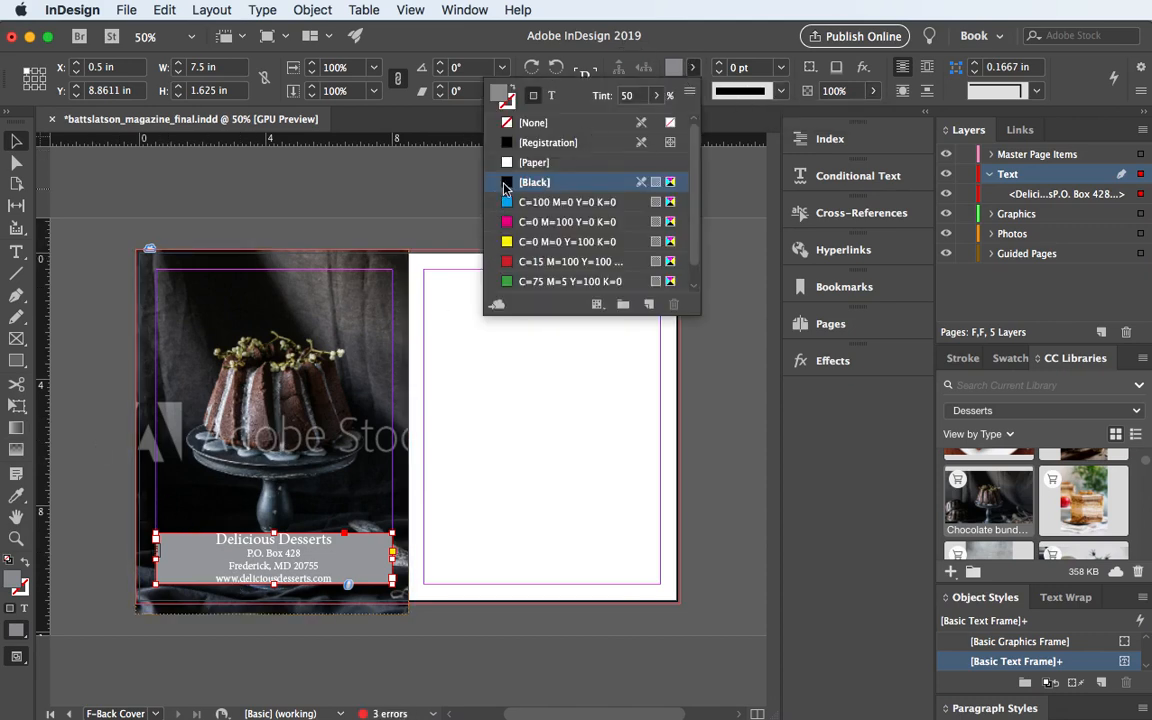
left_click(611, 99)
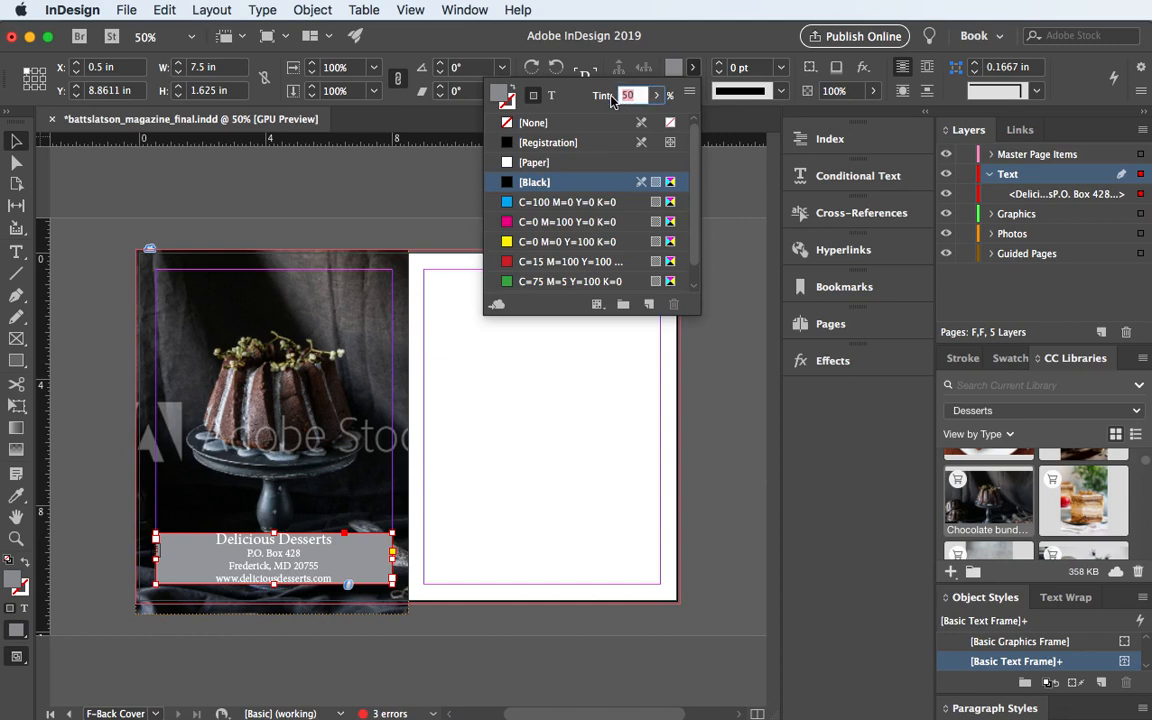
type("7")
key("Return")
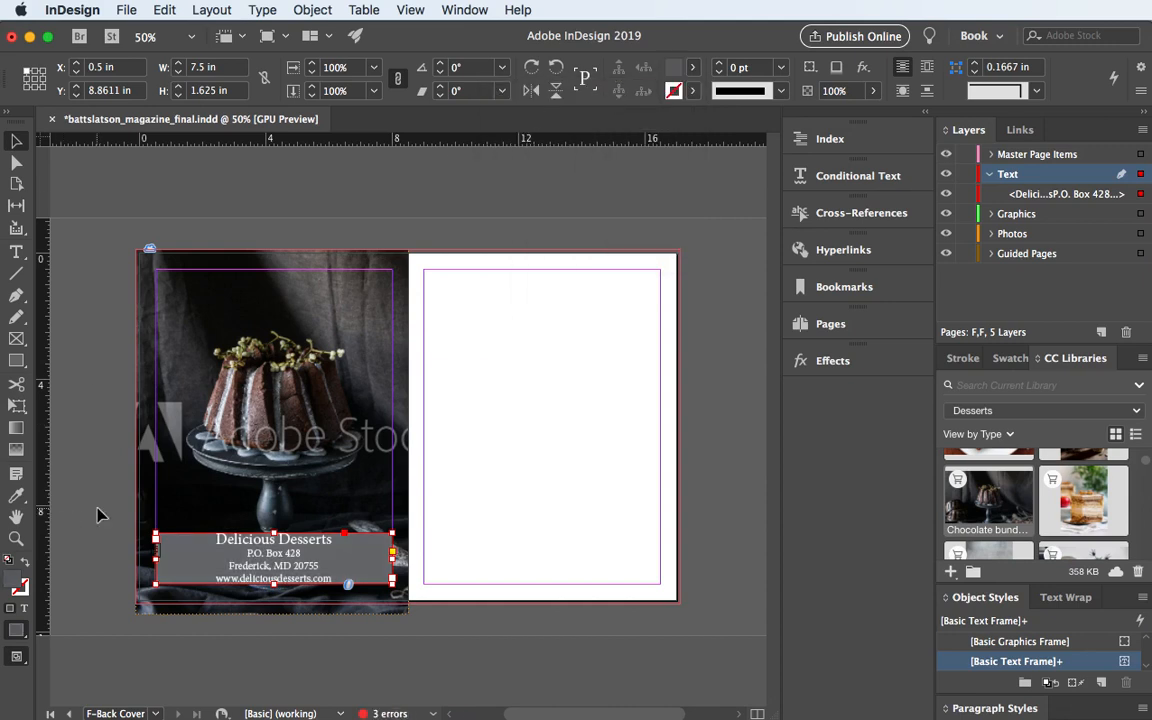
Try a 90% tint on the text frame's Black fill, and settle on 95%
left_click(691, 68)
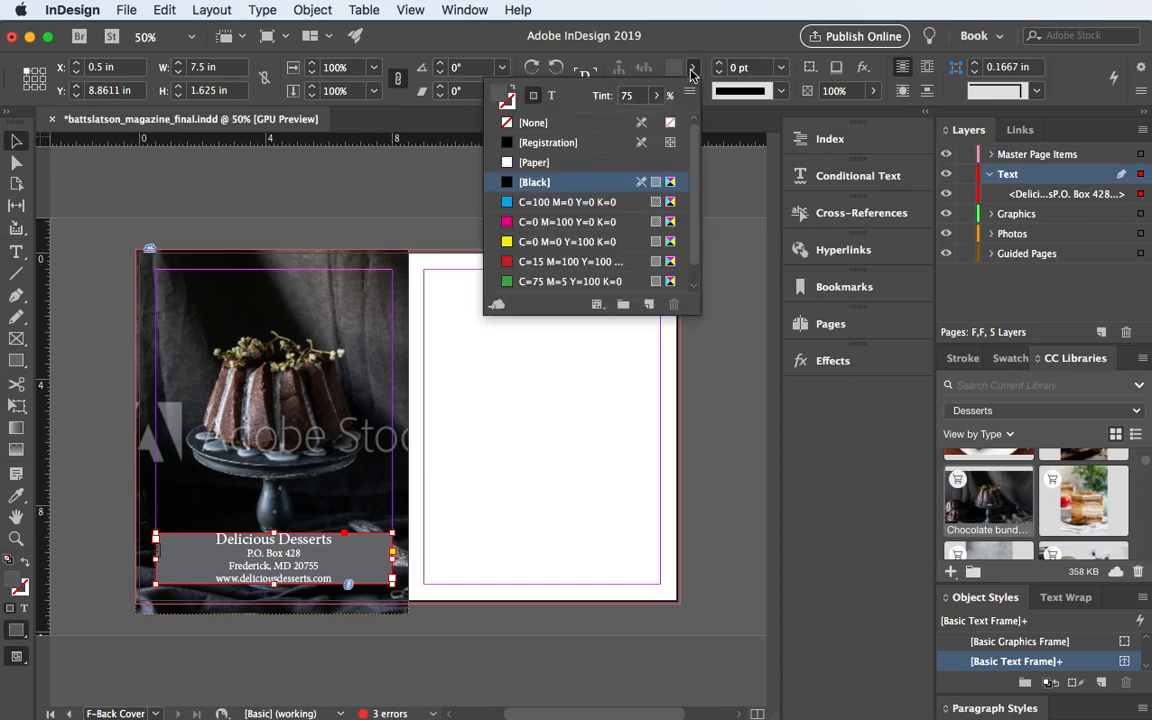
left_click(618, 96)
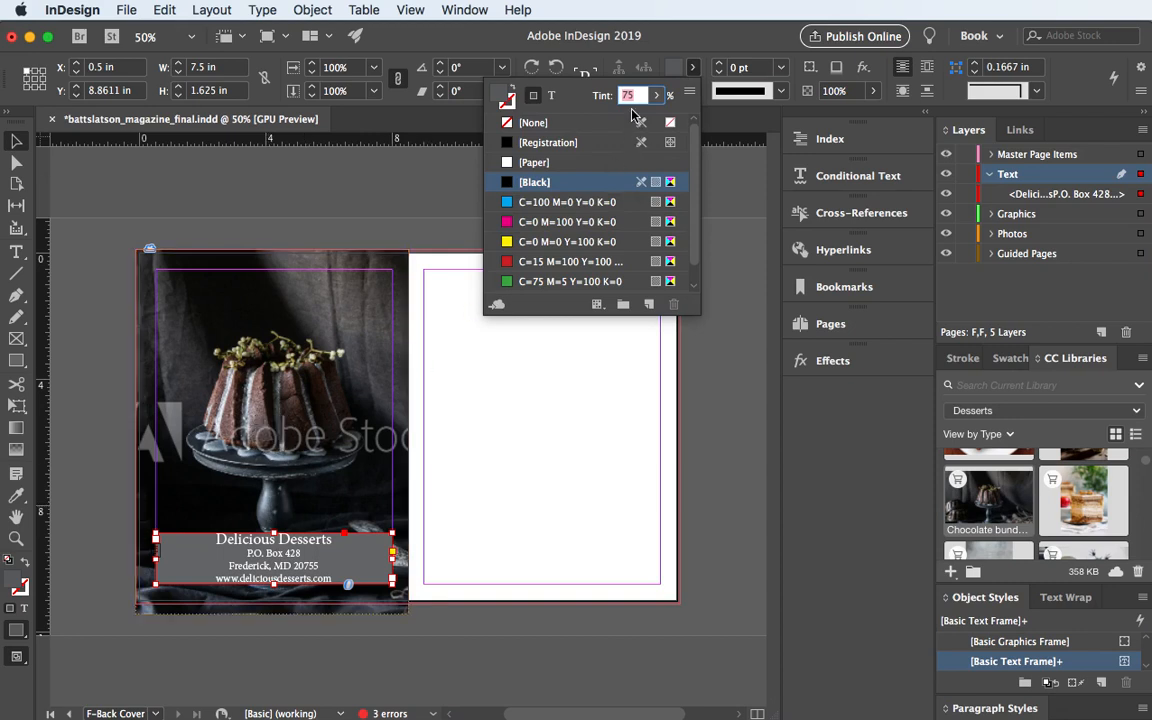
type("90")
key("Return")
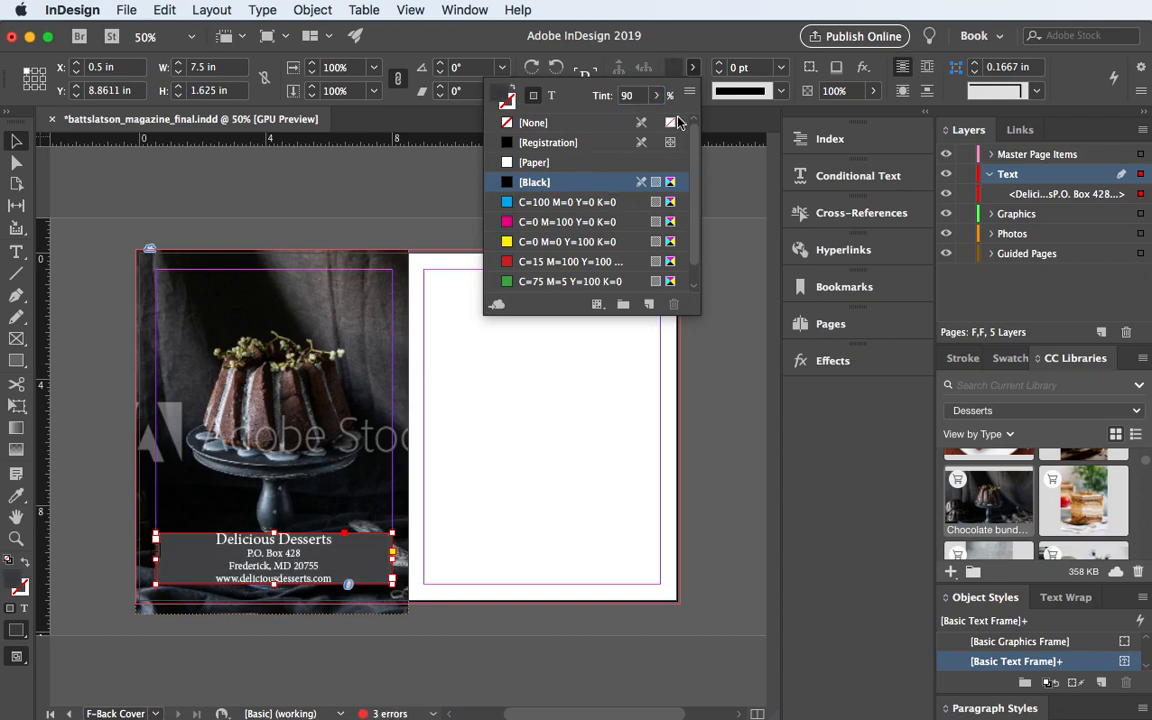
left_click(628, 96)
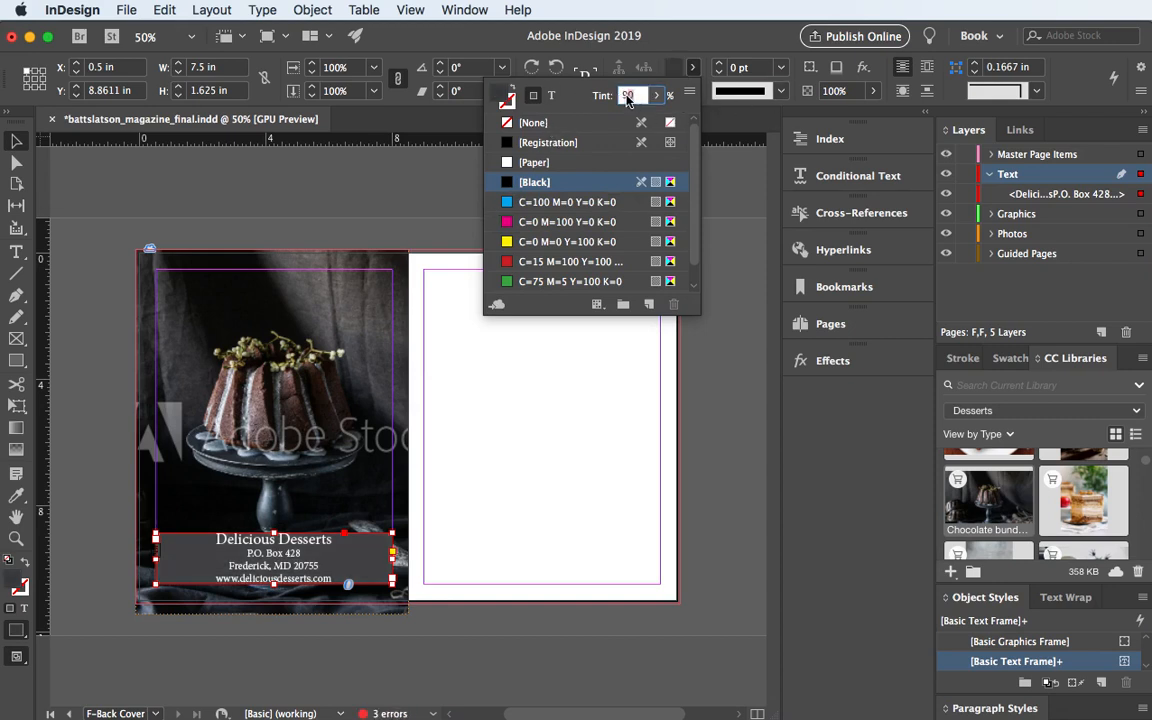
key("Return")
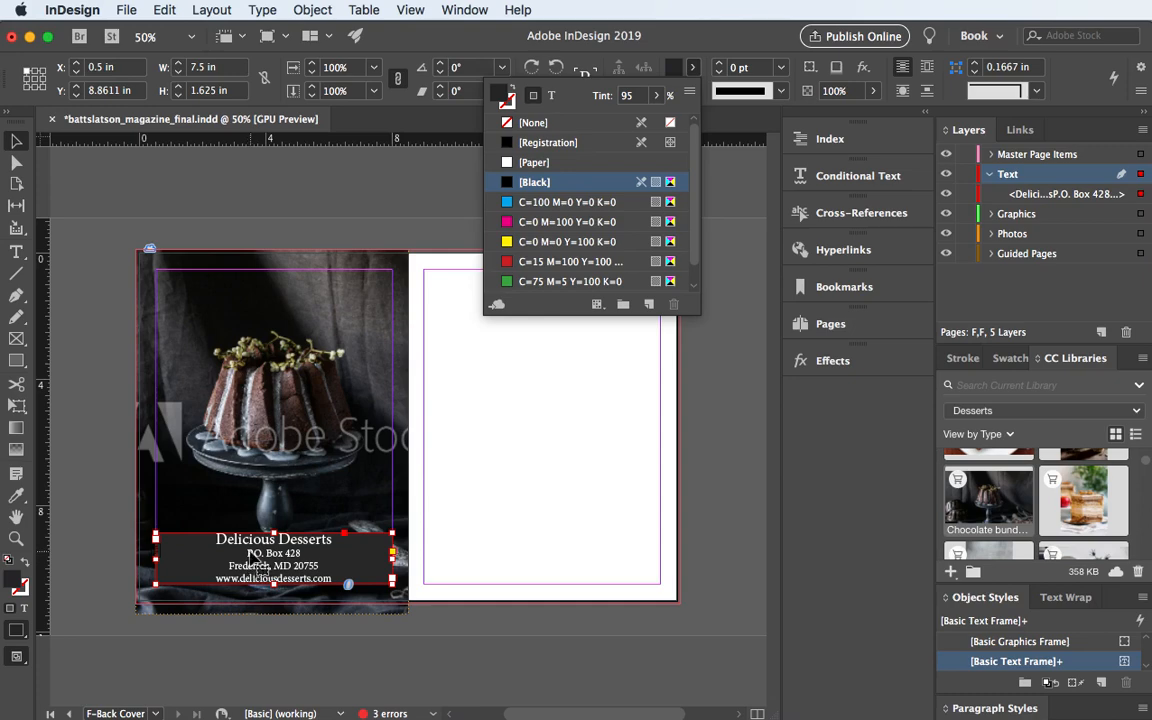
Set the word "Delicious" in the back cover title to the Memoriam Pro font
left_click(16, 539)
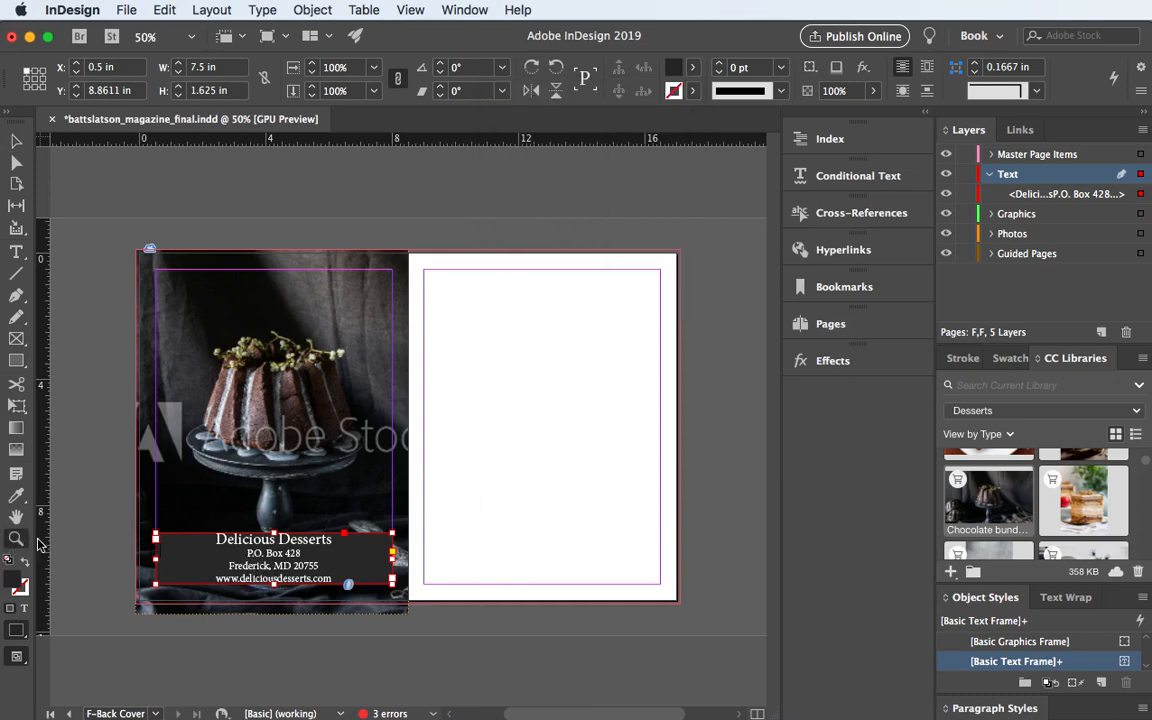
left_click_drag(163, 518, 270, 558)
left_click(270, 558)
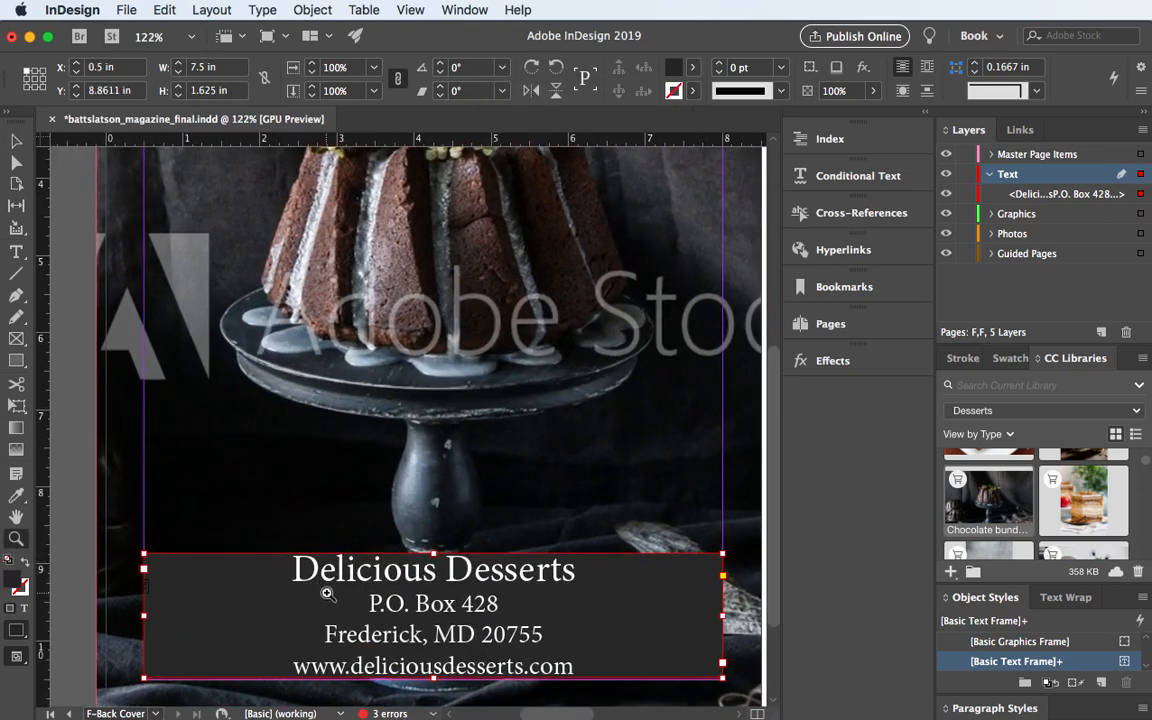
scroll(326, 596, "down", 3)
left_click(238, 416)
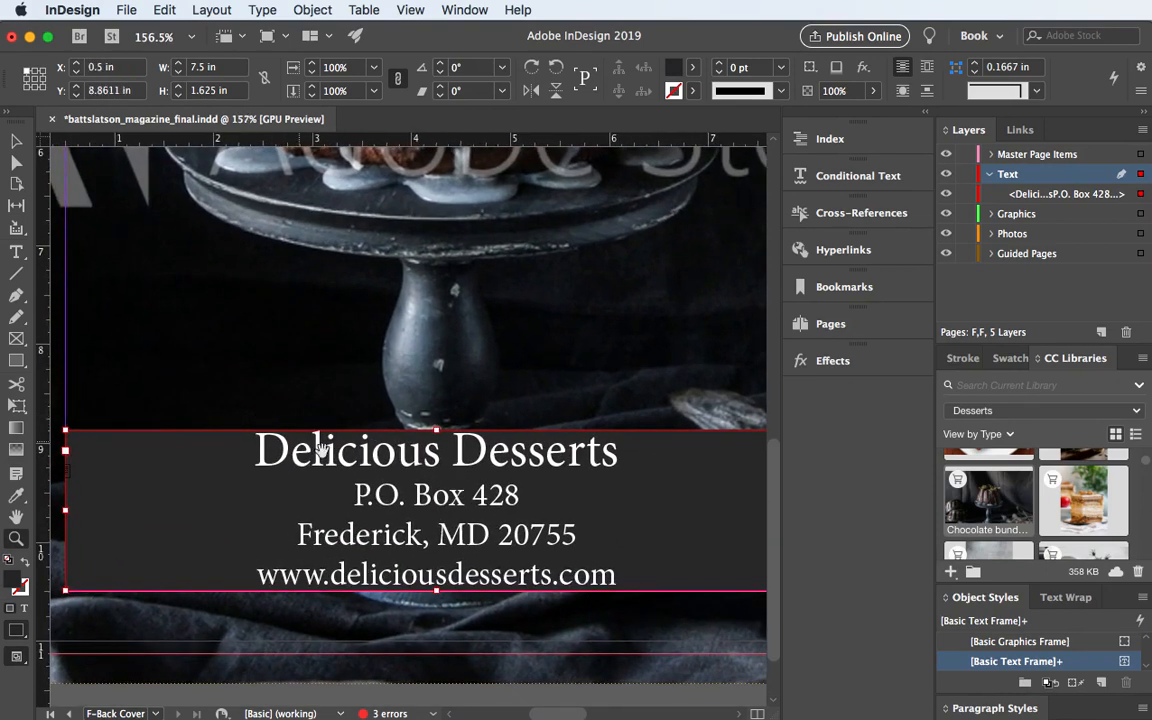
left_click(16, 251)
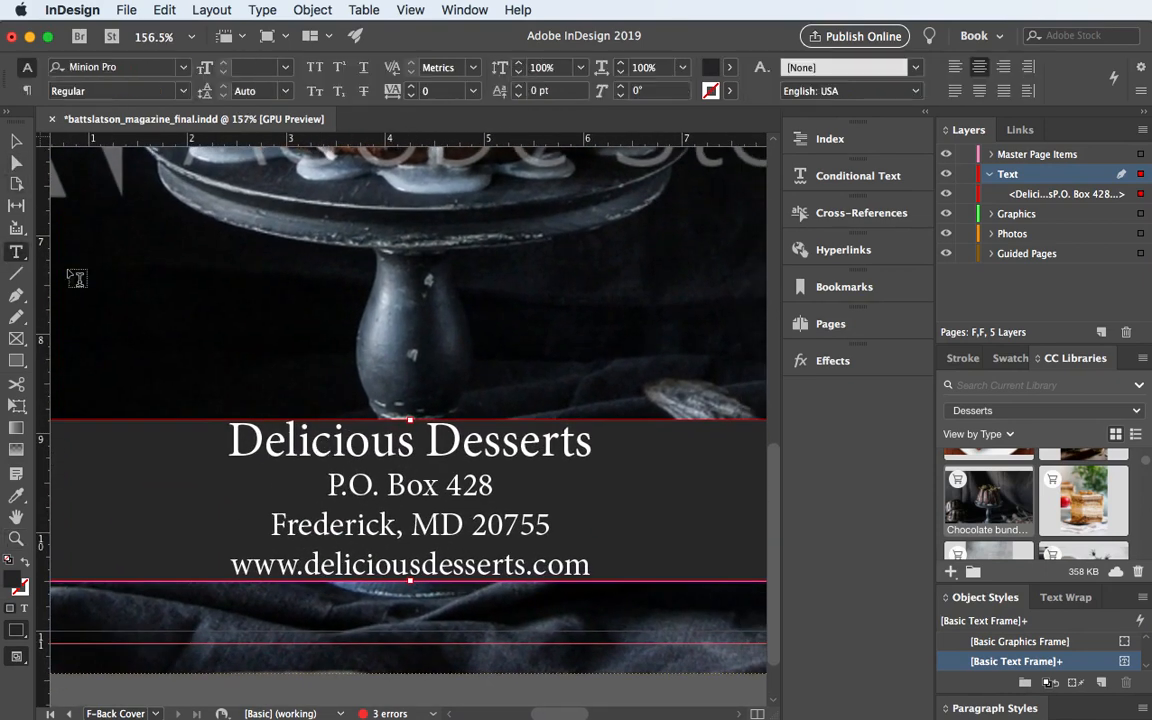
left_click_drag(590, 565, 238, 445)
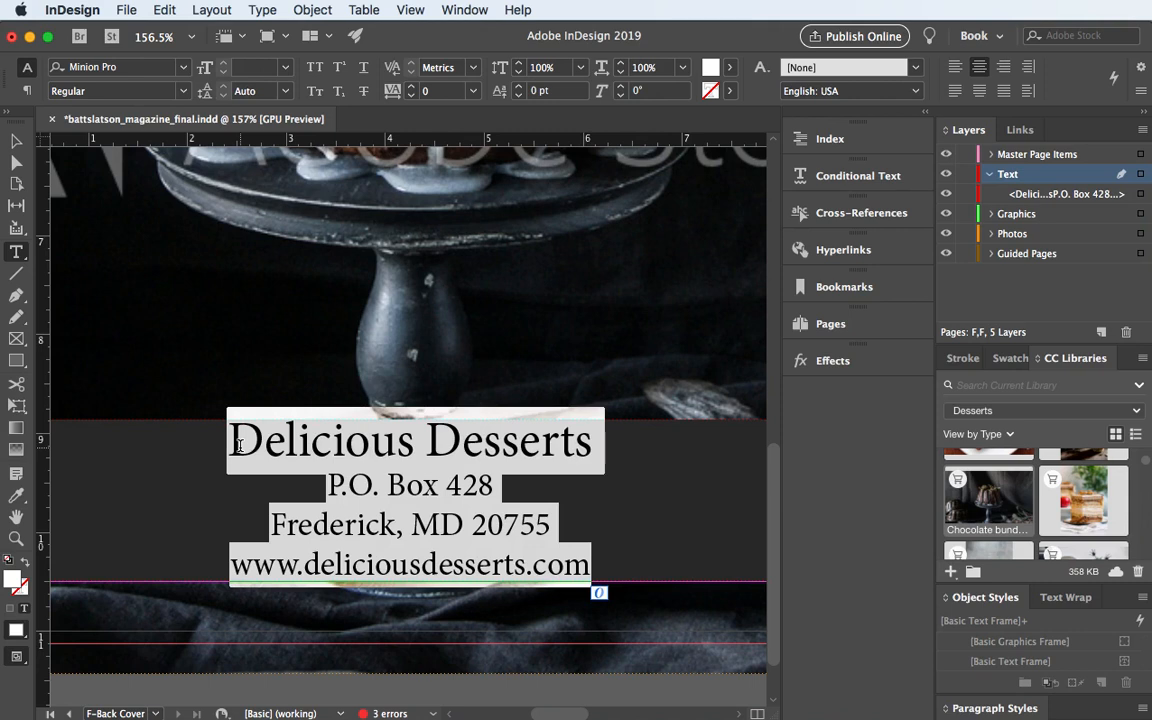
left_click(409, 440)
left_click_drag(409, 440, 228, 441)
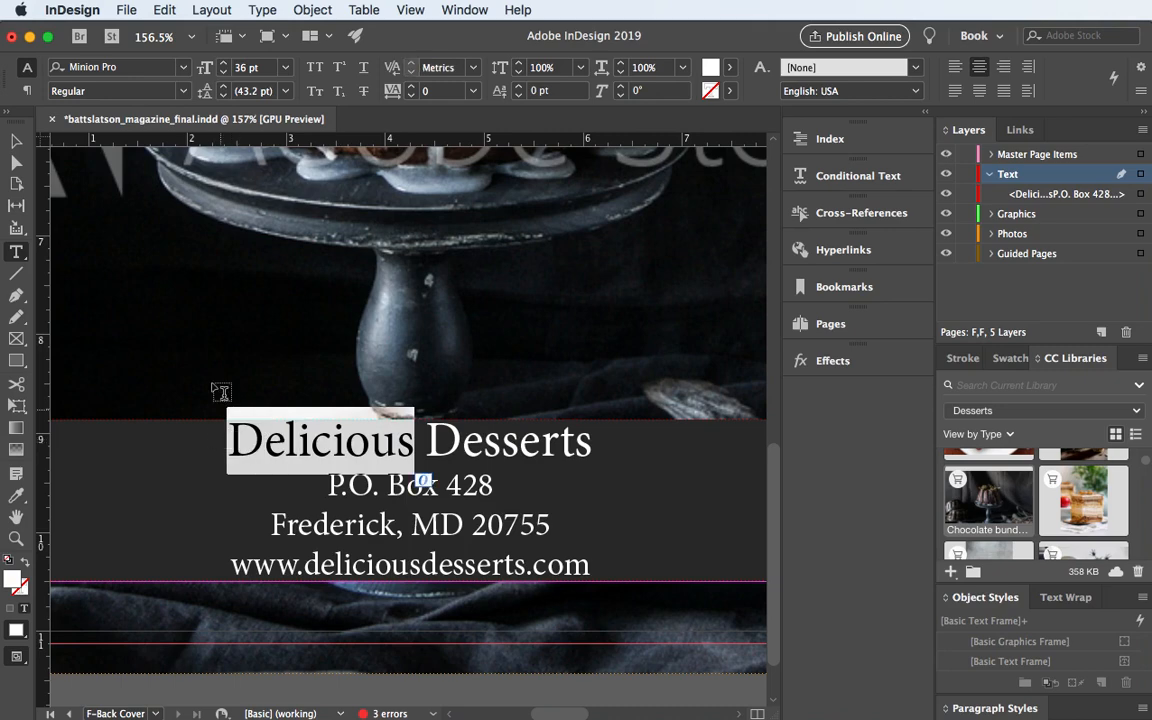
left_click(182, 67)
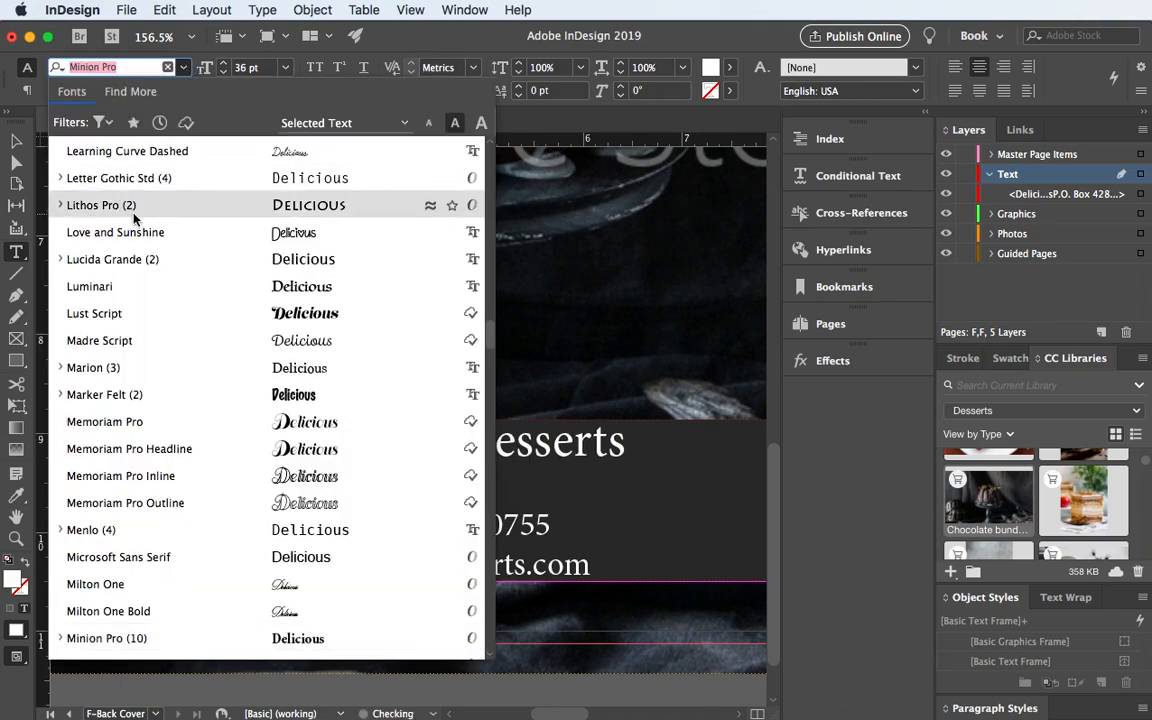
scroll(133, 215, "up", 20)
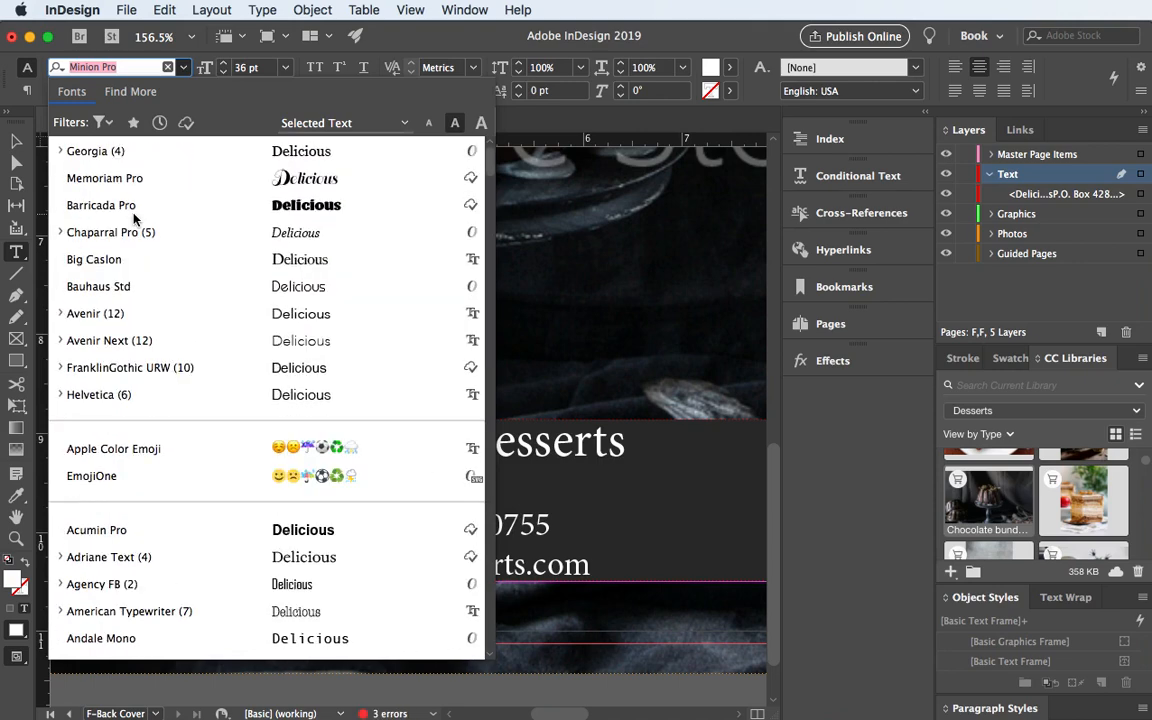
left_click(258, 178)
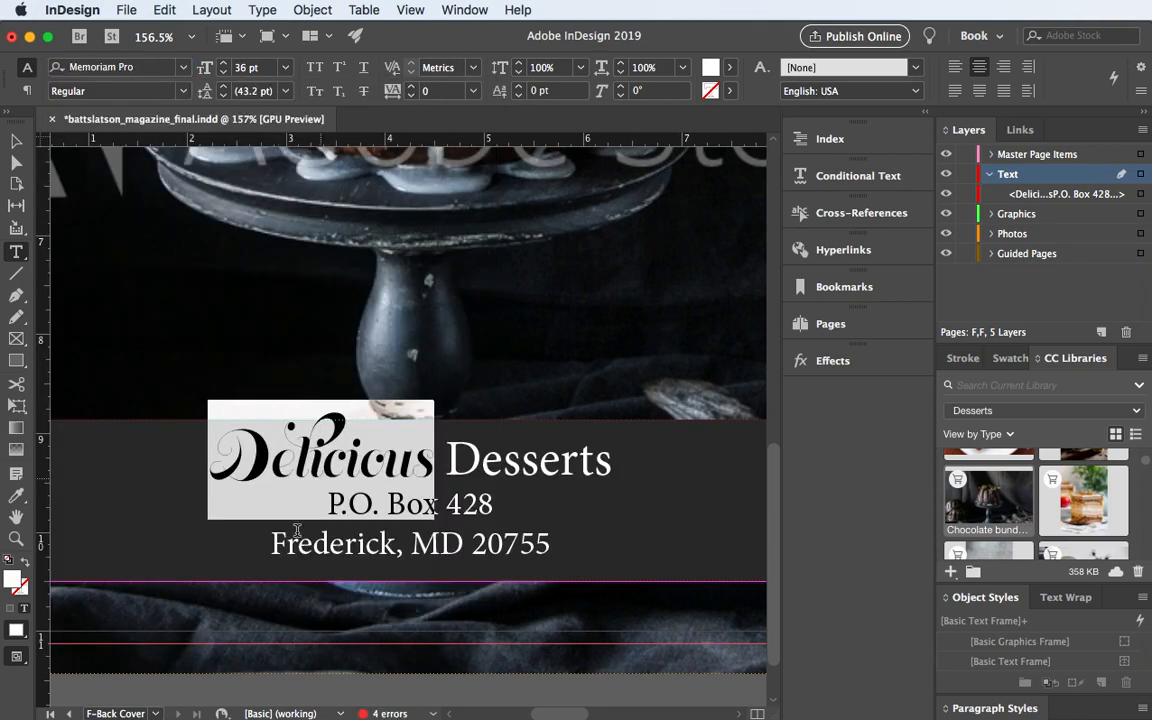
Set the word "Desserts" and the two visible address lines below it to Georgia Regular
left_click(449, 462)
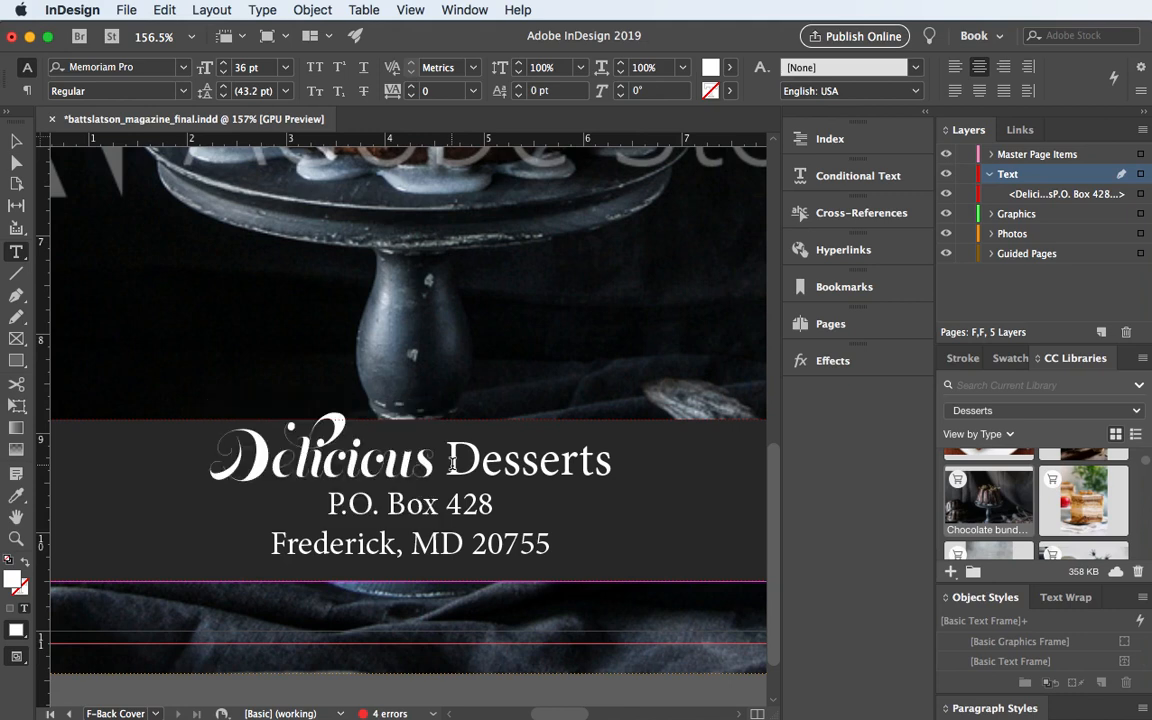
left_click_drag(446, 462, 579, 525)
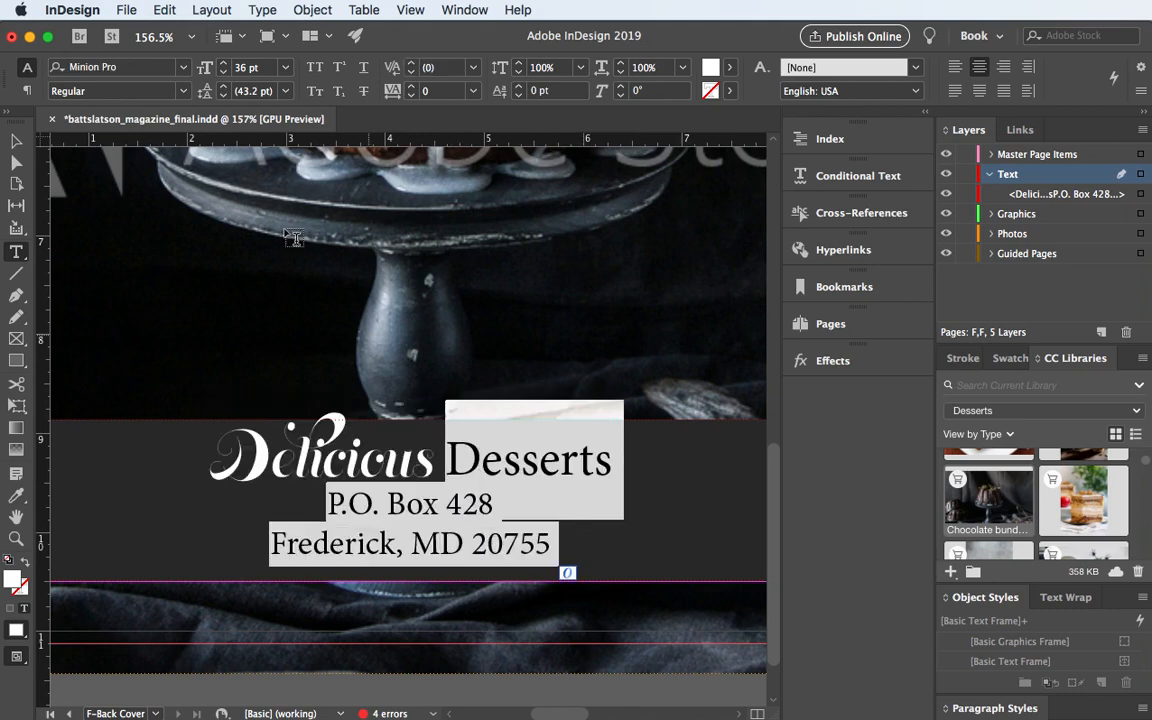
left_click(131, 64)
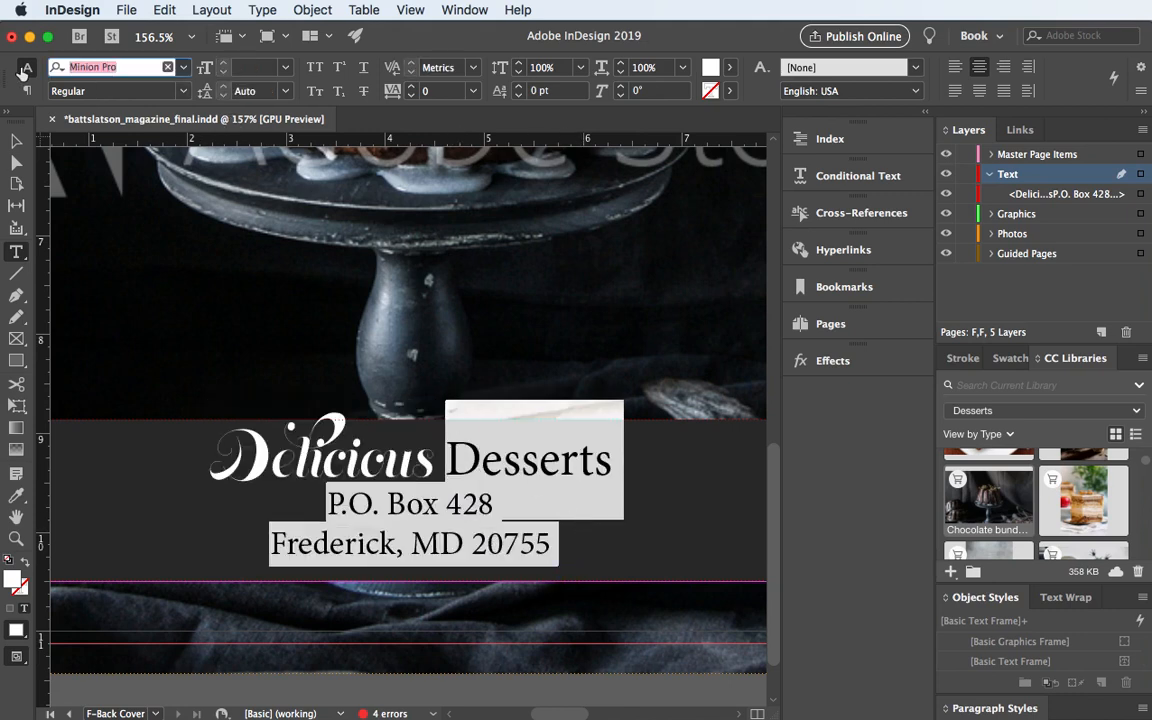
type("geo")
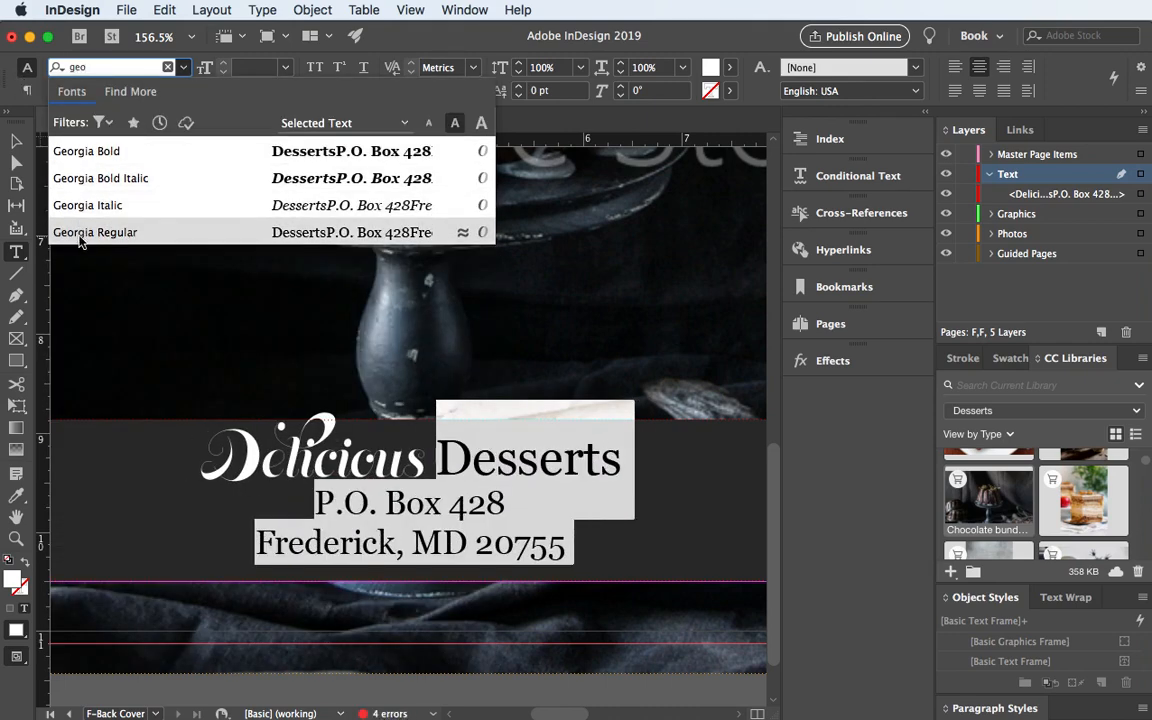
left_click(80, 238)
Apply small caps to the word "Desserts" in the title
left_click(439, 459)
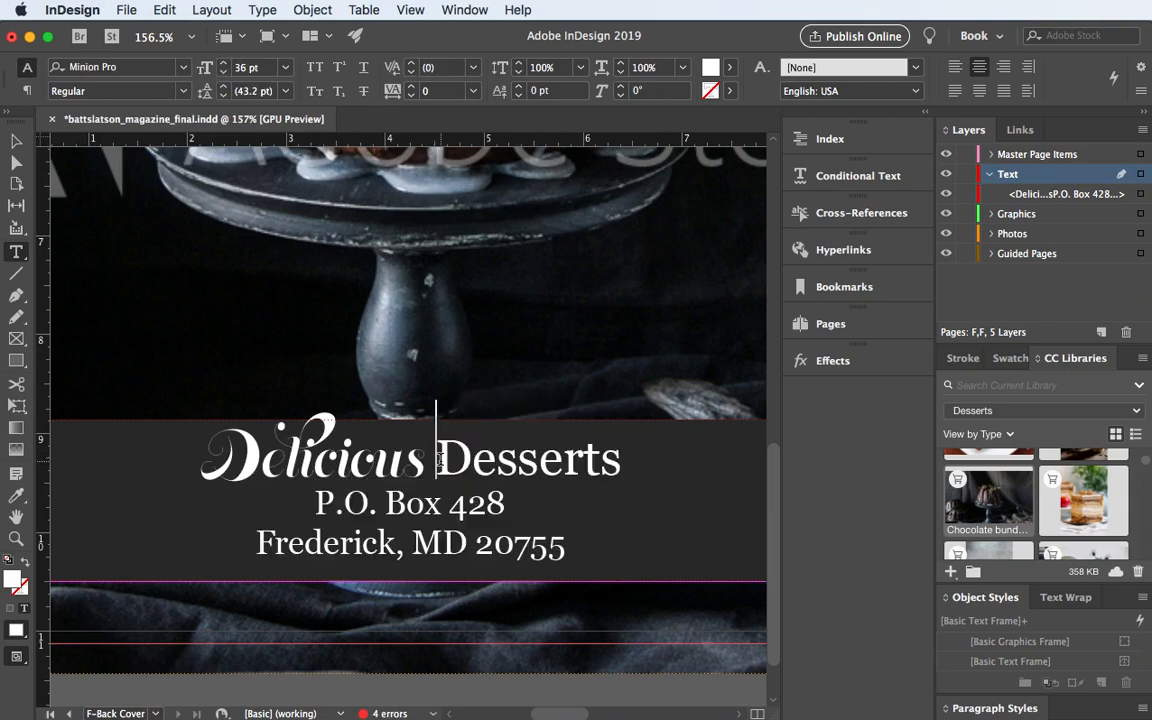
left_click_drag(439, 459, 621, 447)
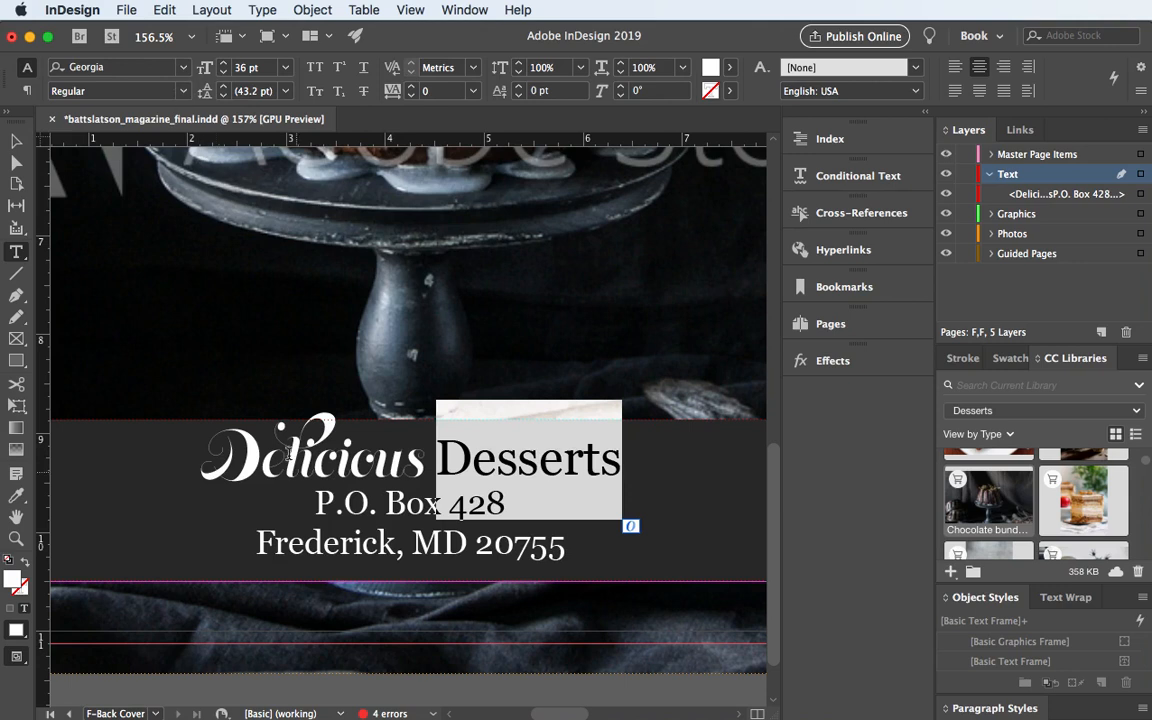
left_click(258, 408)
left_click_drag(622, 458, 555, 462)
key("super+a")
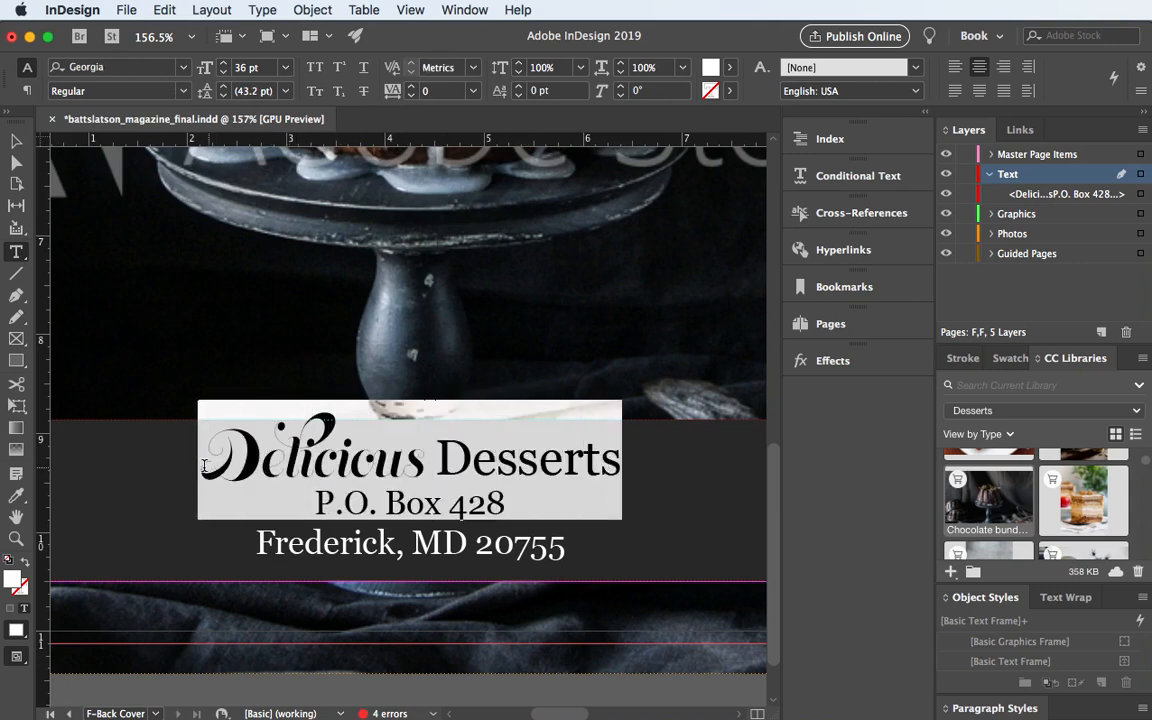
left_click(318, 503)
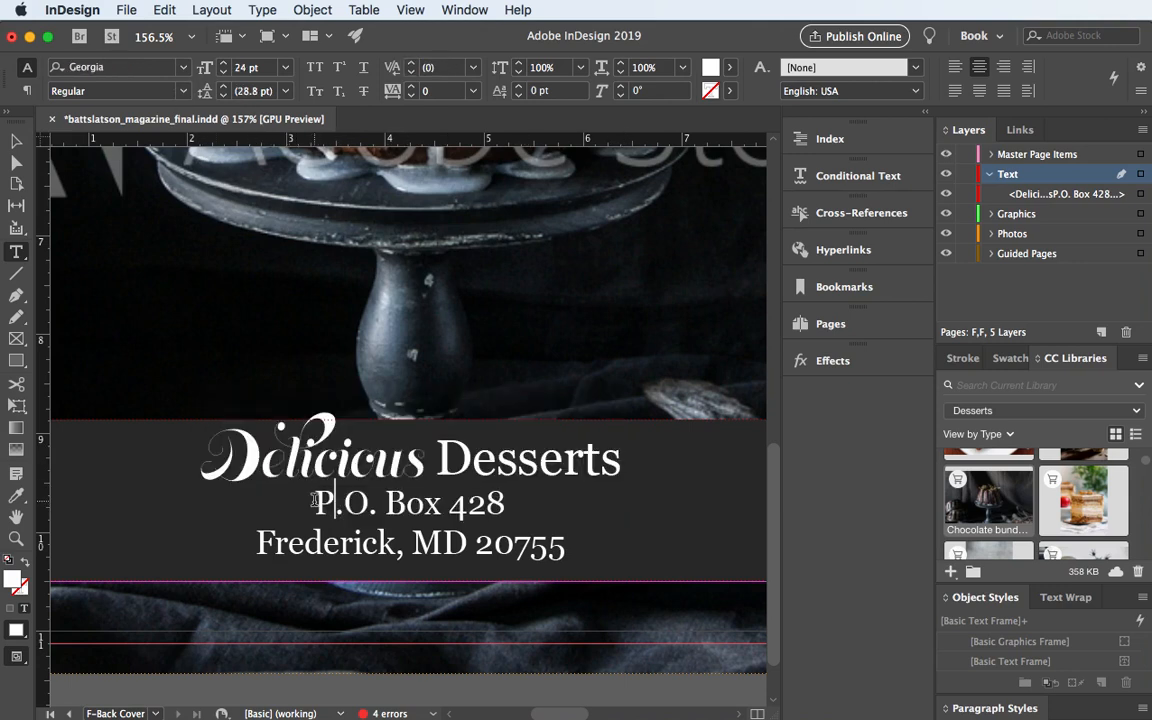
left_click_drag(316, 503, 391, 503)
left_click(440, 458)
left_click_drag(440, 458, 622, 462)
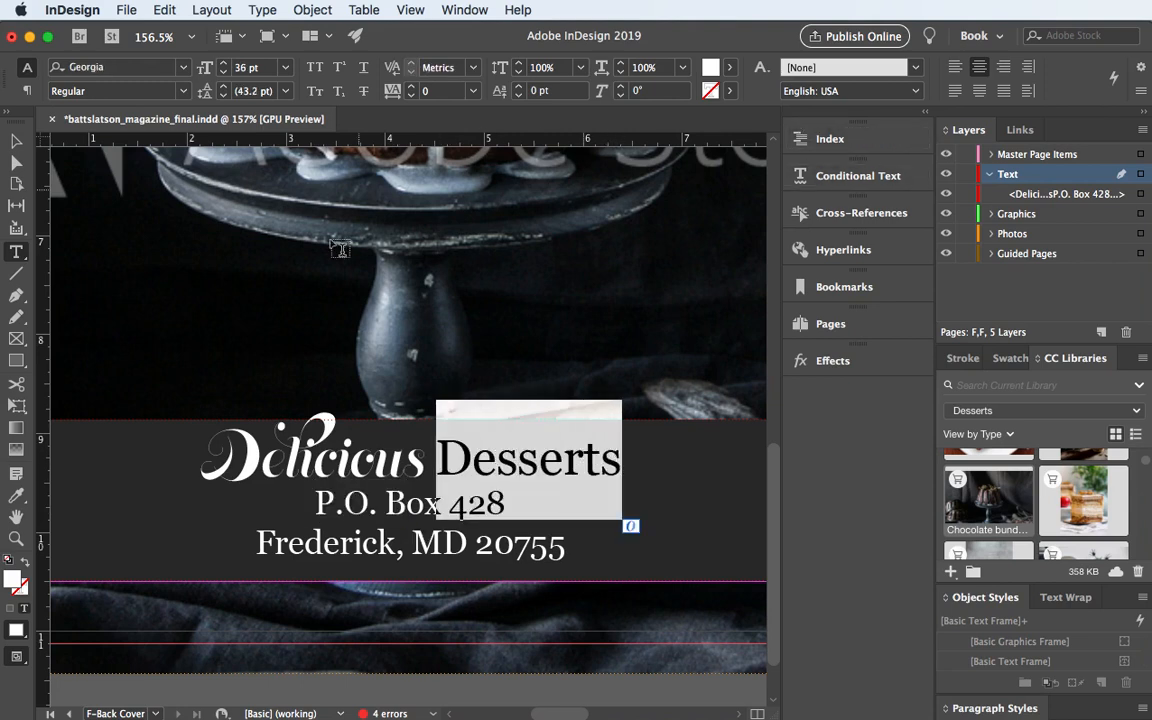
left_click(314, 91)
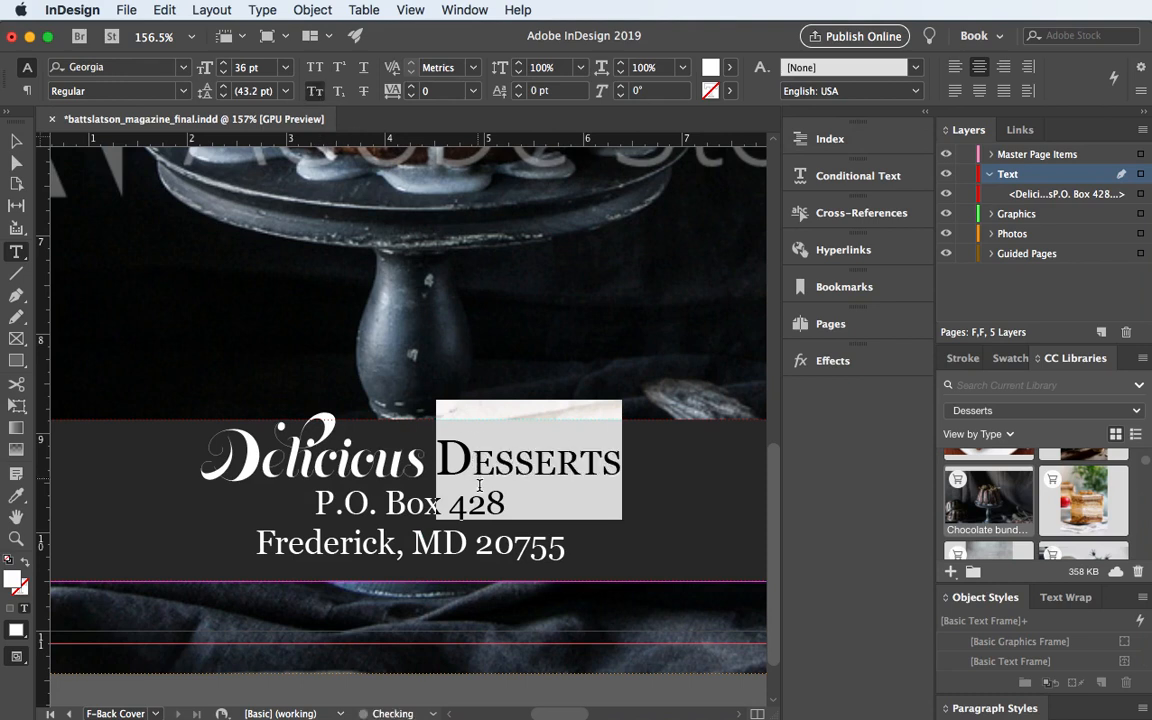
Set the tracking of the letters "esserts" in the title word "Desserts" to 30
left_click(313, 466)
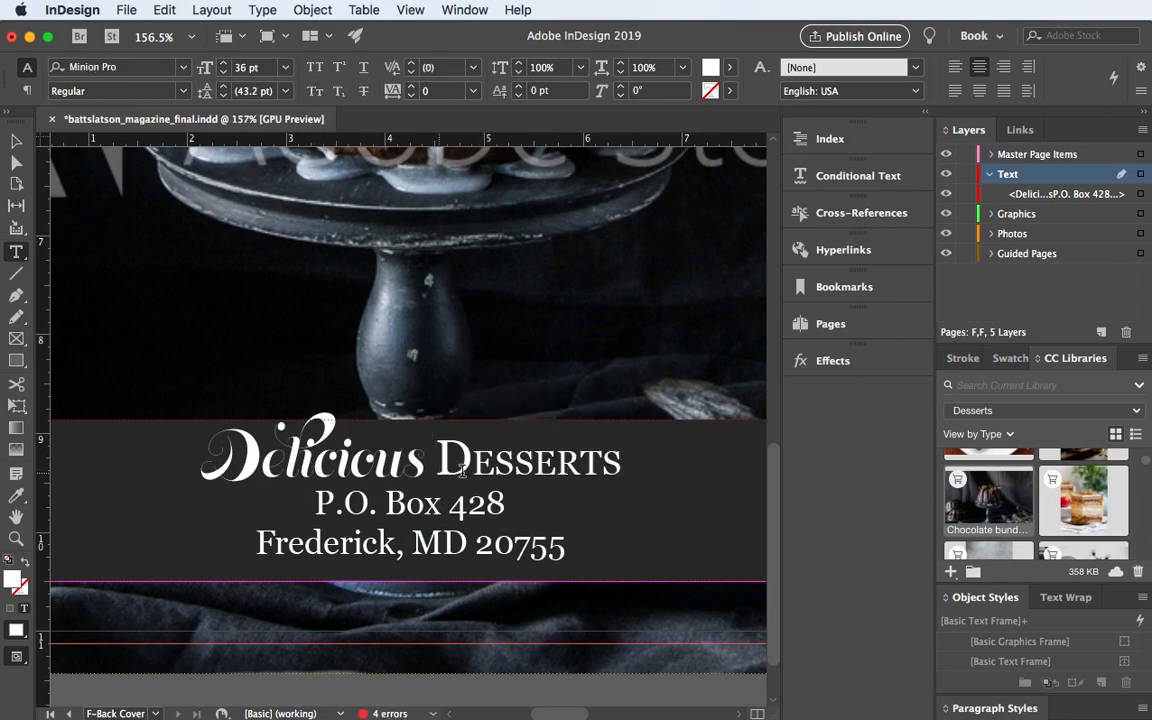
left_click_drag(473, 465, 490, 465)
key("shift+Right")
key("shift+Right")
key("shift+Right")
key("shift+Right")
key("shift+Right")
key("shift+Right")
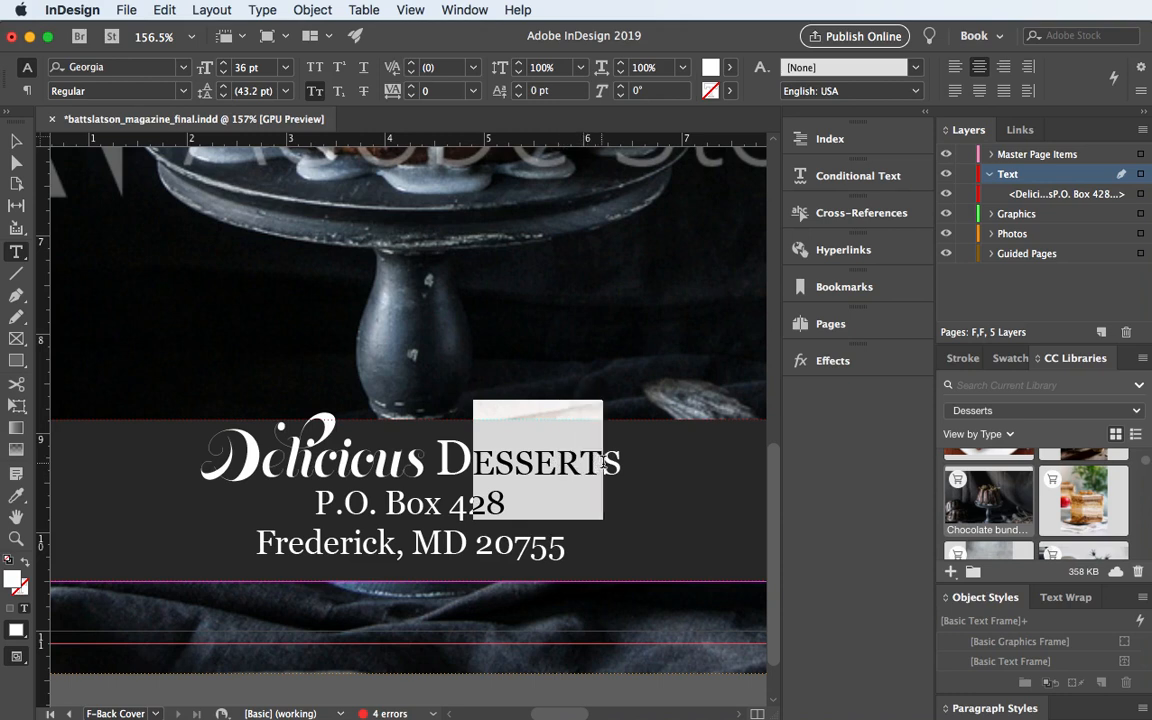
left_click(476, 460)
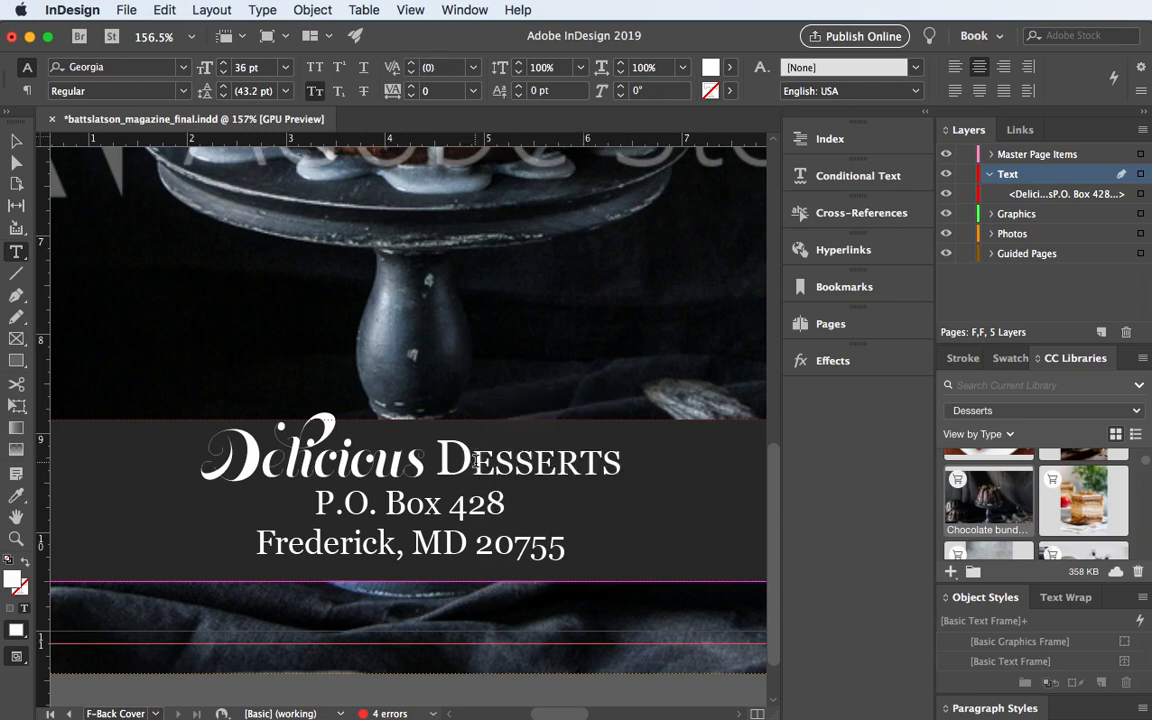
key("shift+Right")
key("shift+Right")
key("shift+Right")
key("shift+Right")
key("shift+Right")
key("shift+Right")
key("shift+Right")
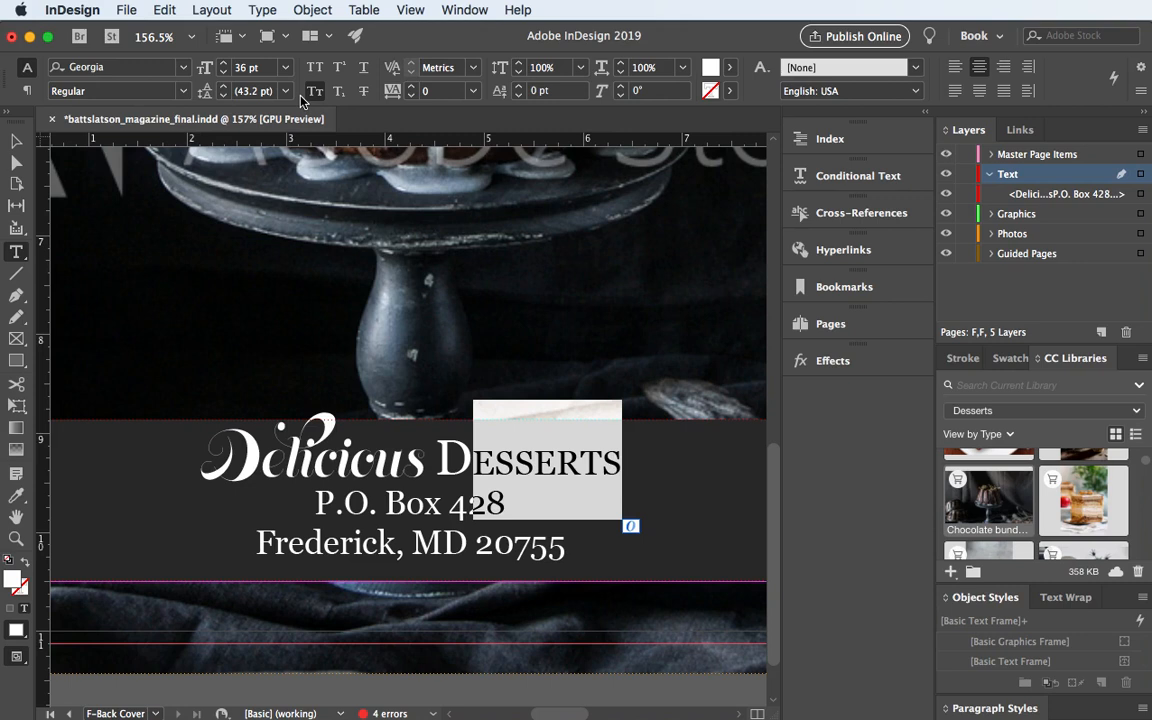
left_click(410, 87)
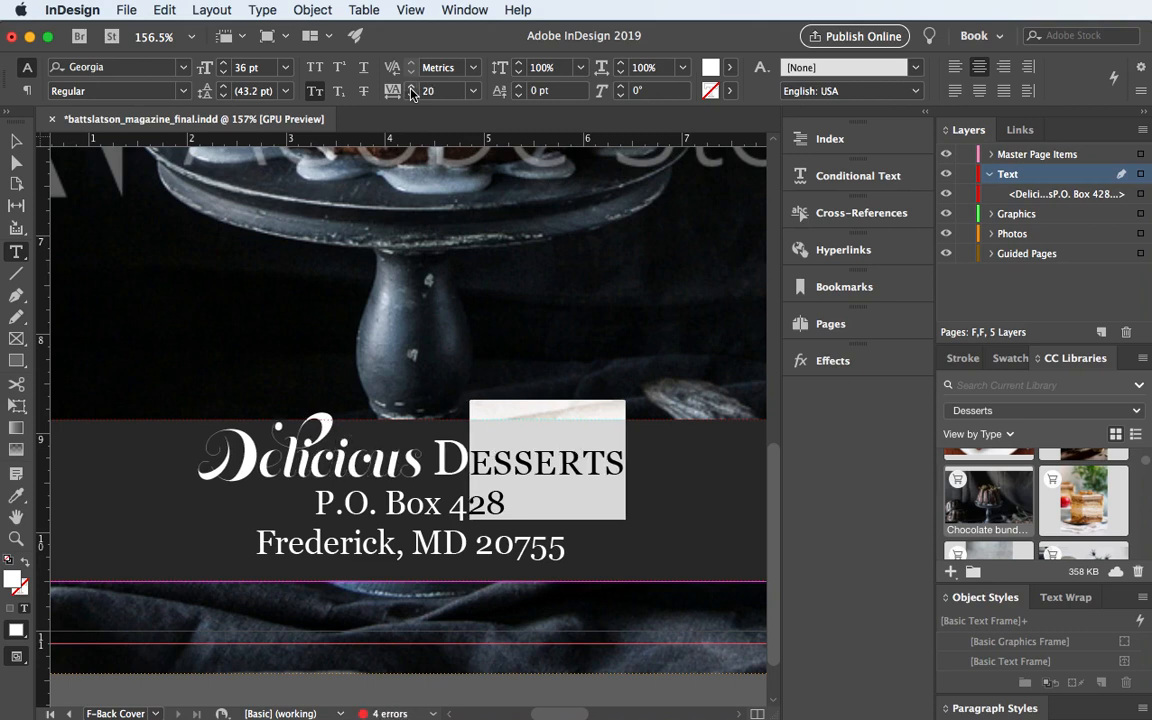
left_click(411, 87)
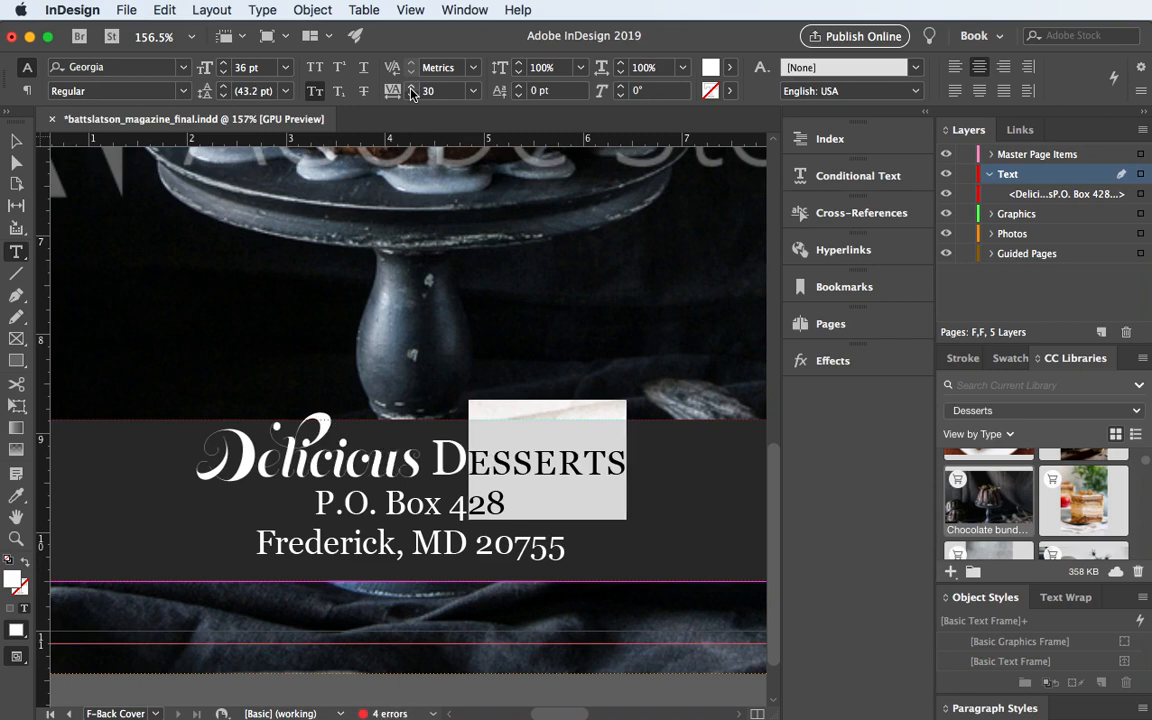
Set the tracking of the initial "D" of "Desserts" to 20
left_click(432, 458)
key("shift+Right")
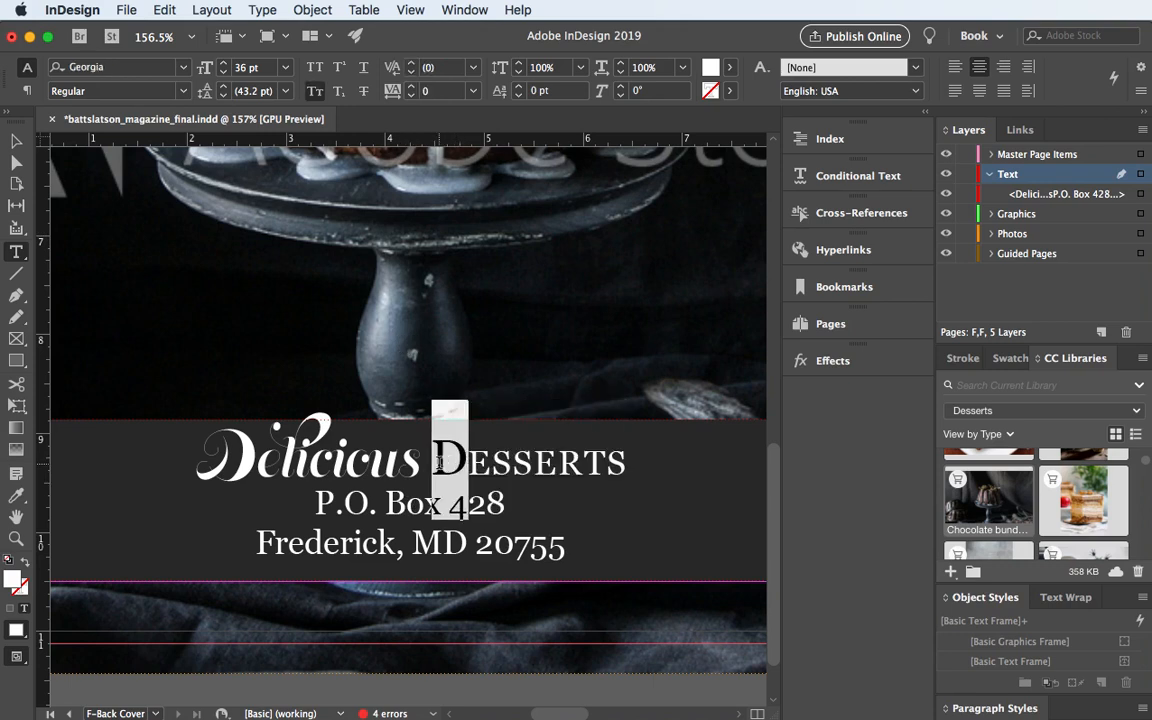
left_click(412, 87)
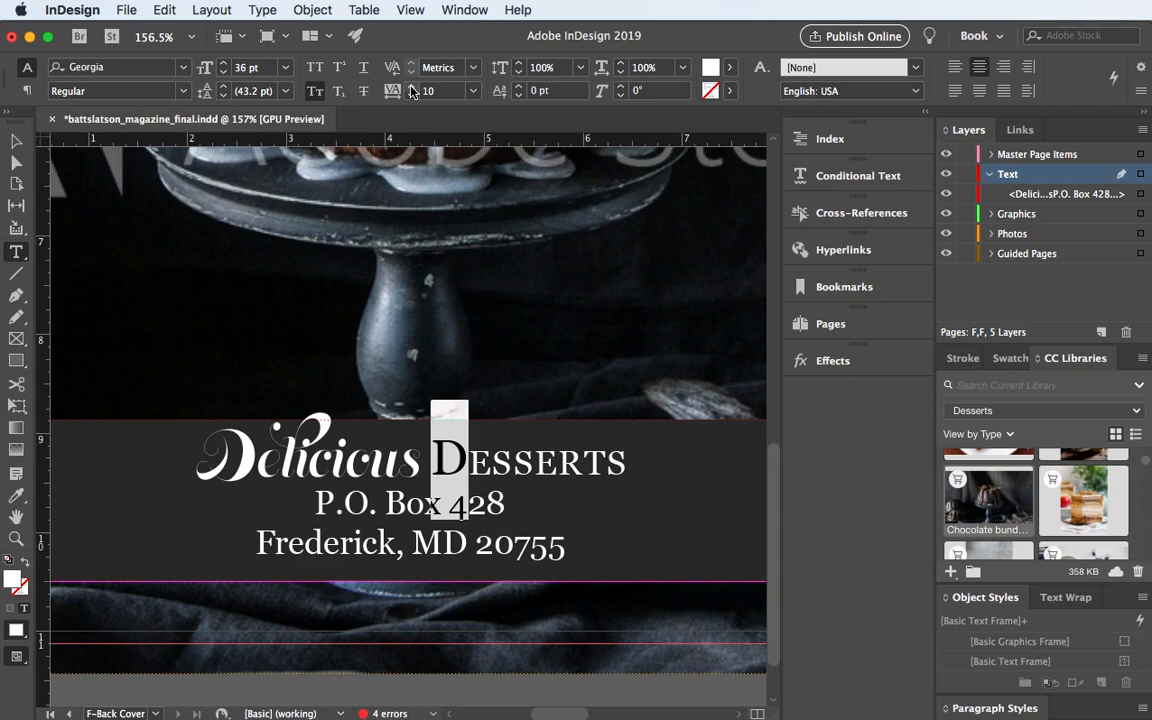
left_click(412, 87)
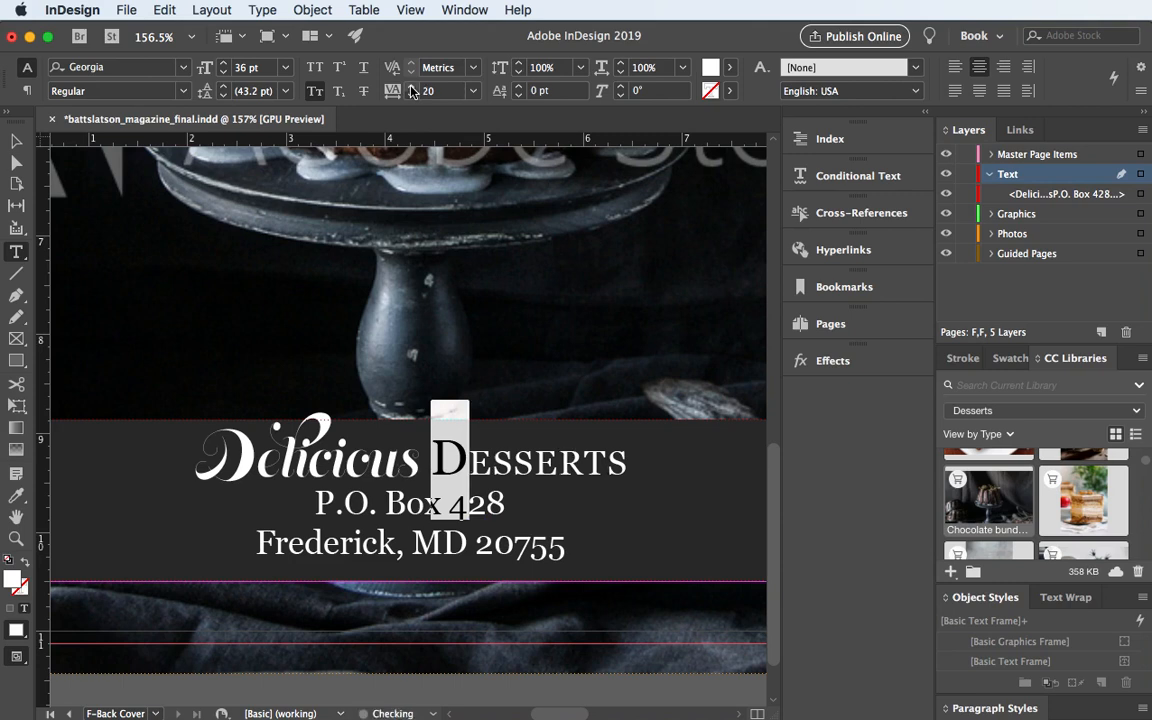
Set the tracking of the whole title word "Desserts" to 30
left_click_drag(469, 461, 553, 456)
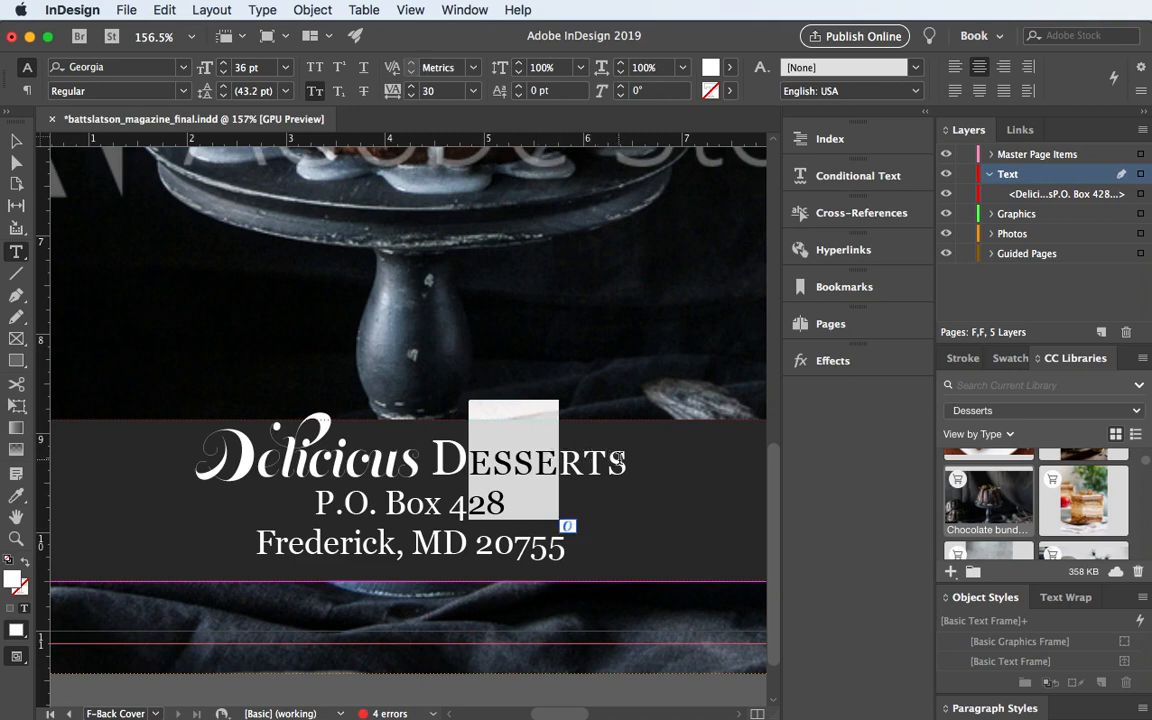
left_click_drag(622, 460, 431, 460)
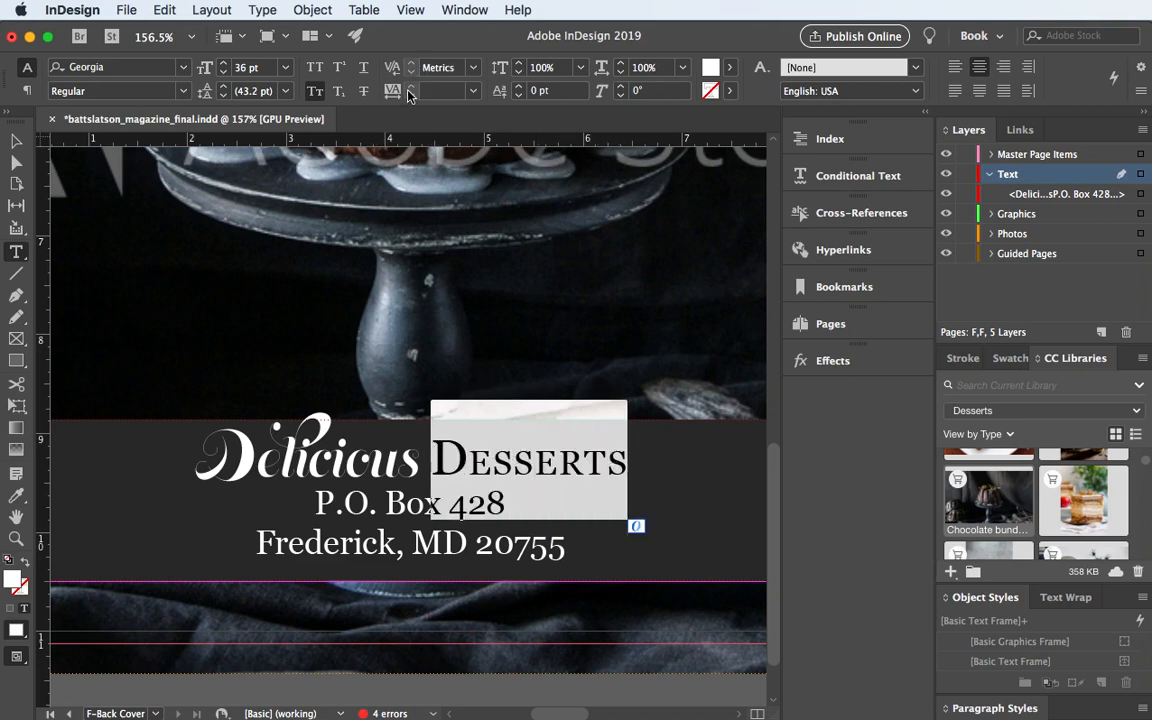
left_click(471, 91)
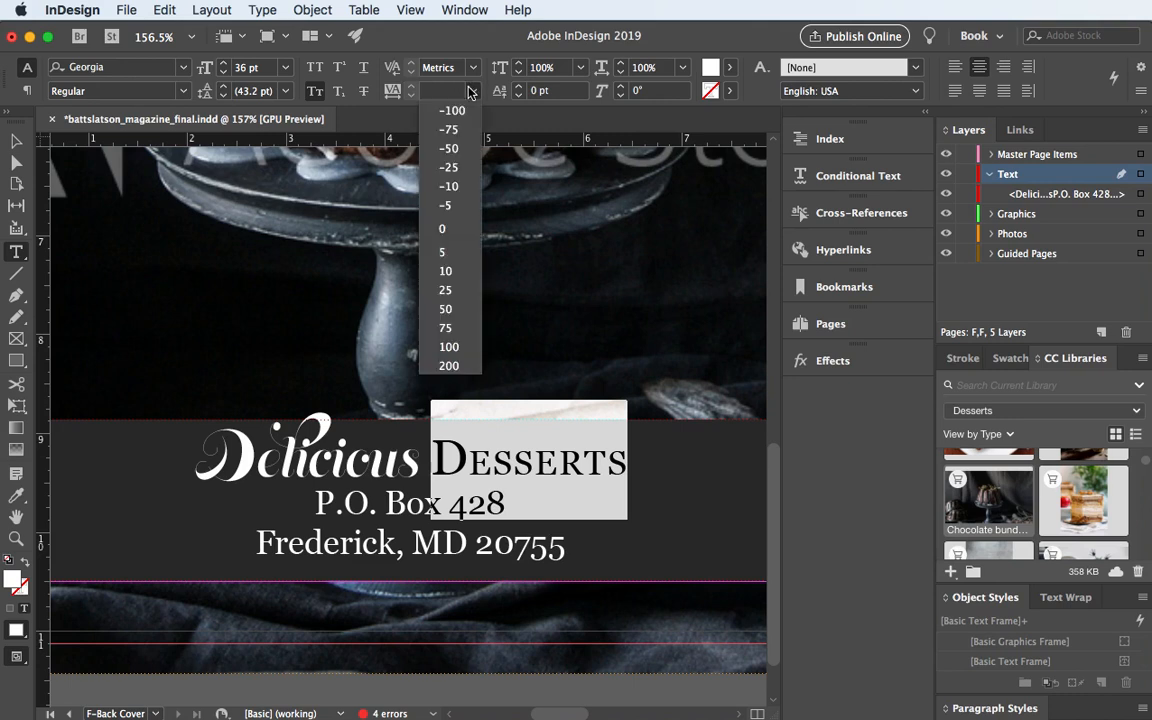
left_click(446, 290)
left_click(410, 86)
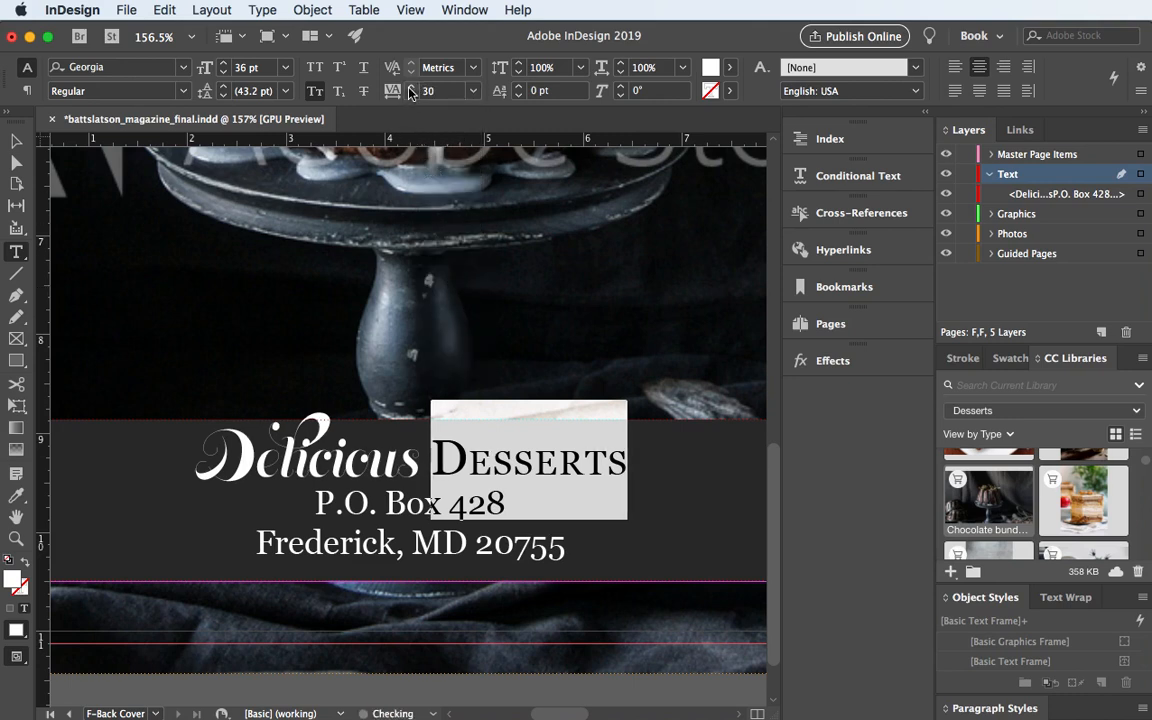
Set the tracking of the two address lines beneath the title to 30
left_click(376, 447)
left_click(420, 458)
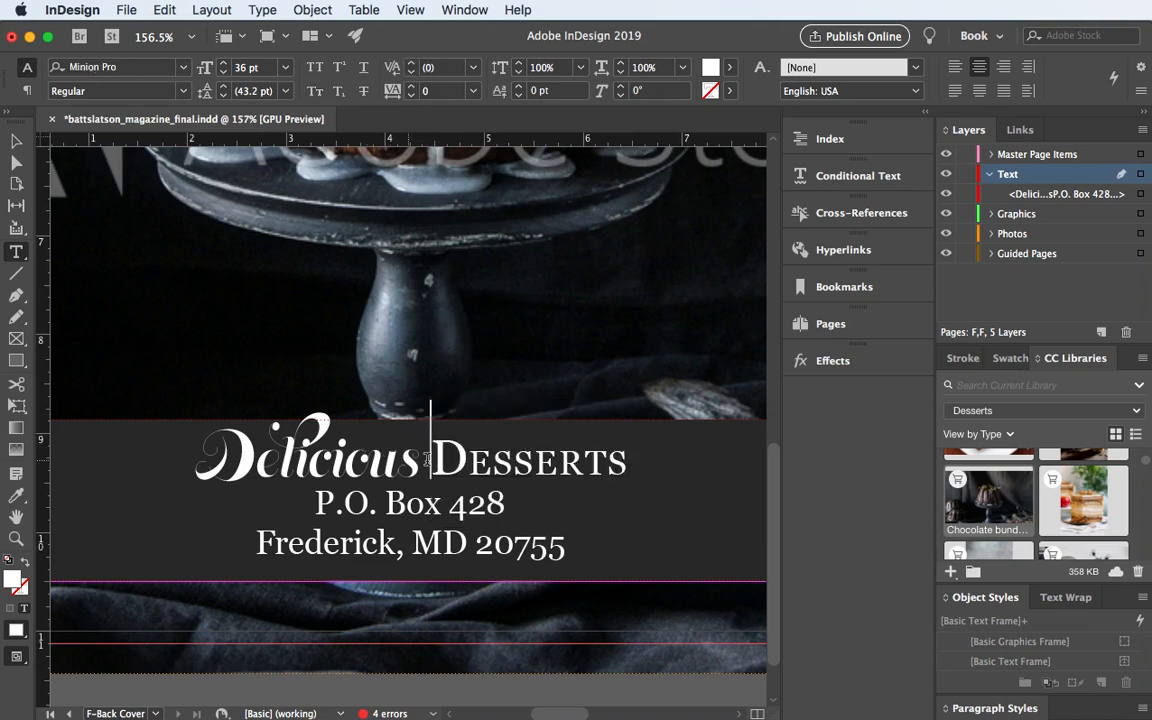
left_click_drag(414, 458, 195, 462)
left_click(340, 543)
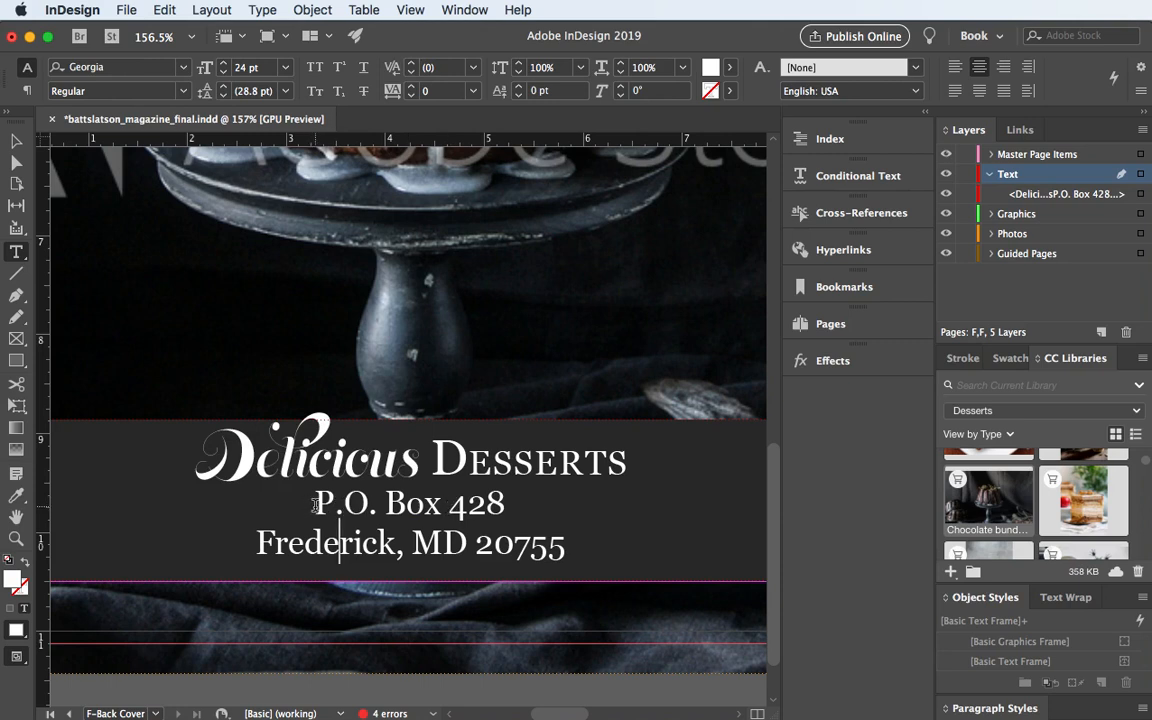
left_click_drag(310, 503, 583, 546)
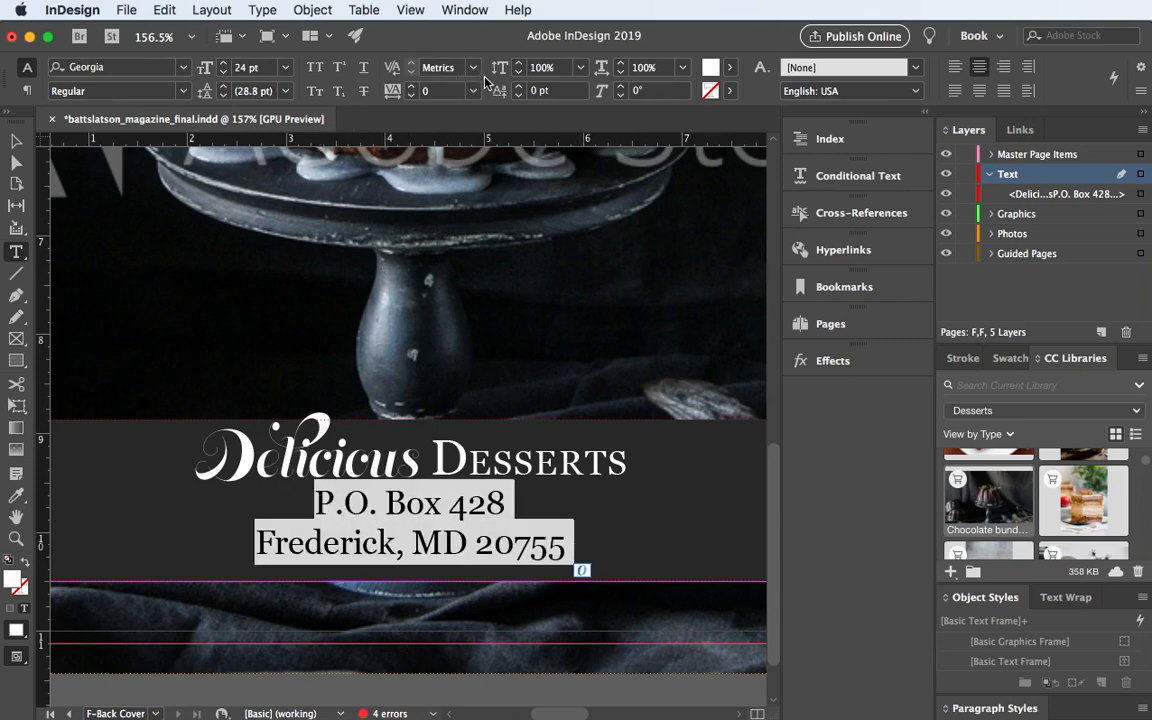
left_click(410, 87)
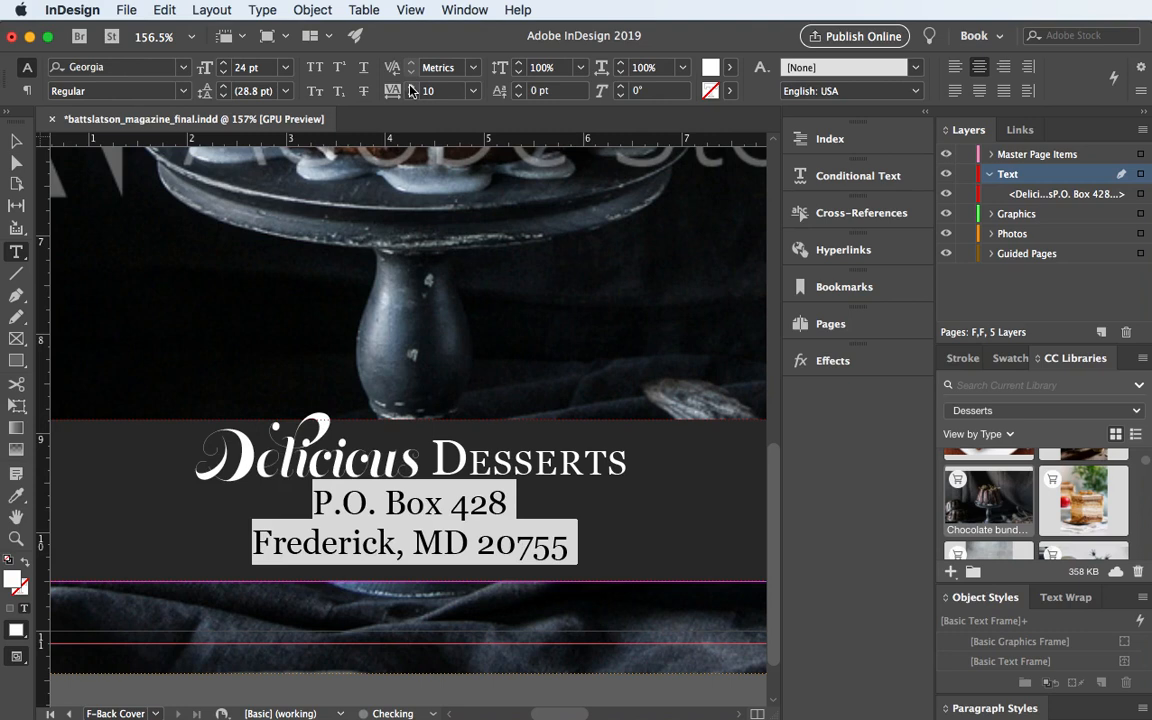
left_click(410, 88)
left_click(410, 88)
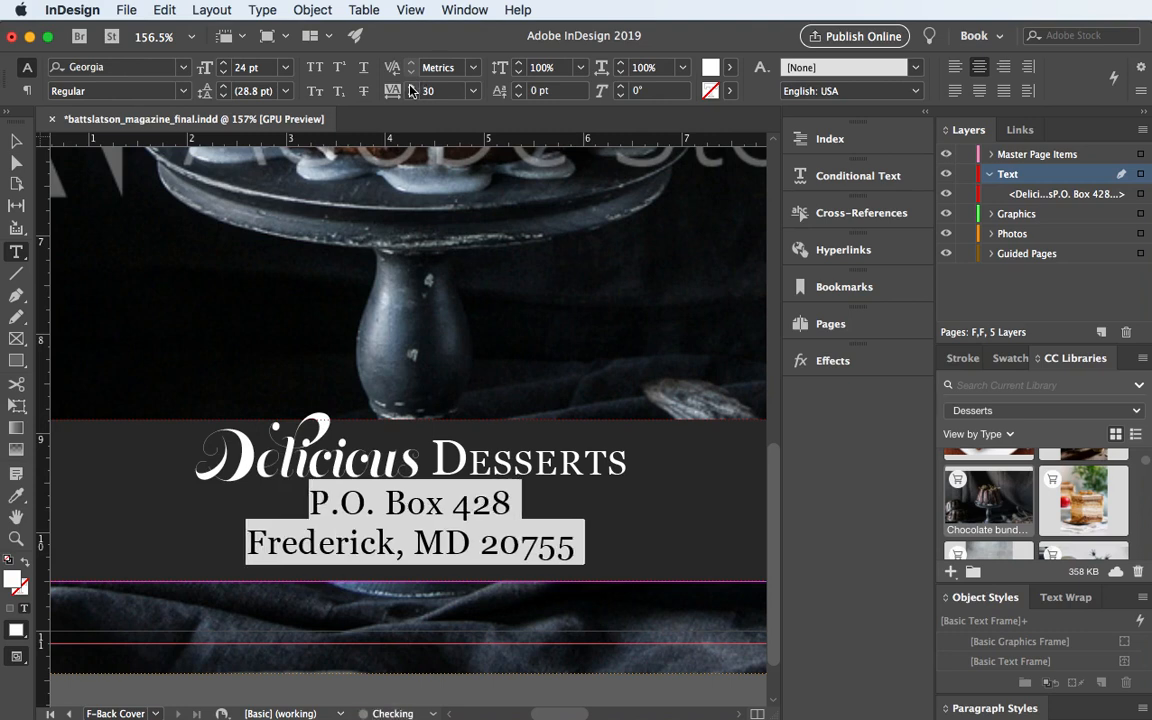
left_click(348, 519)
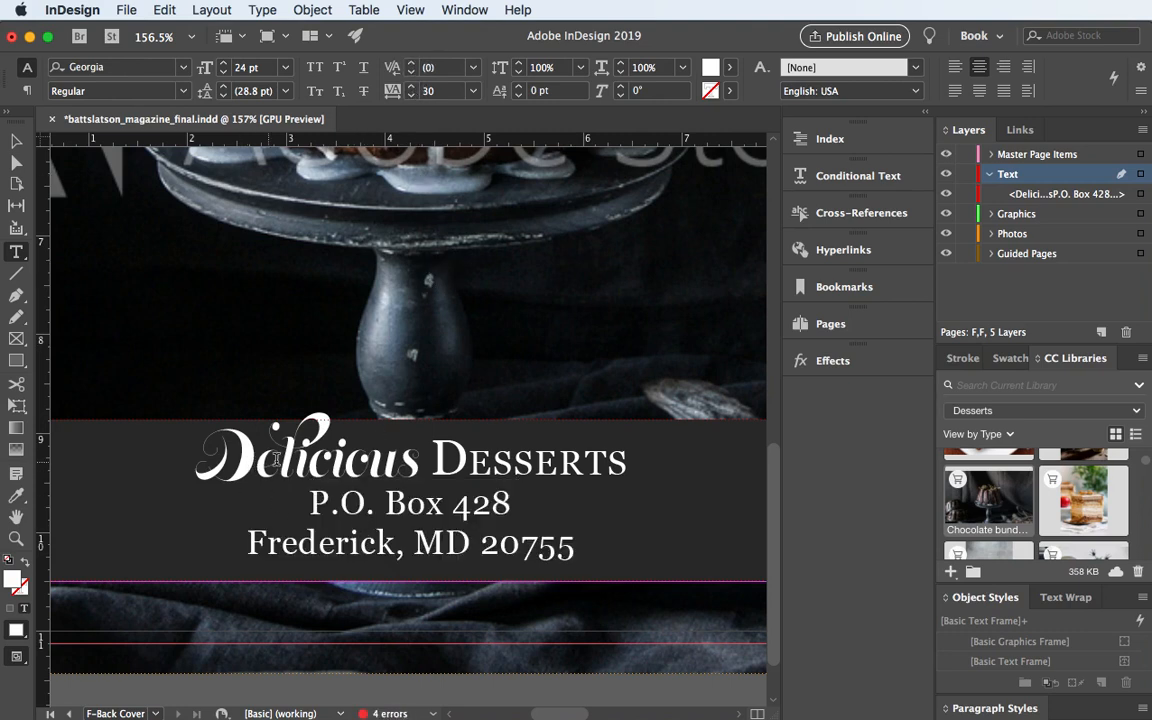
Set the leading of the title and the two address lines to 30 pt
left_click_drag(577, 546, 174, 405)
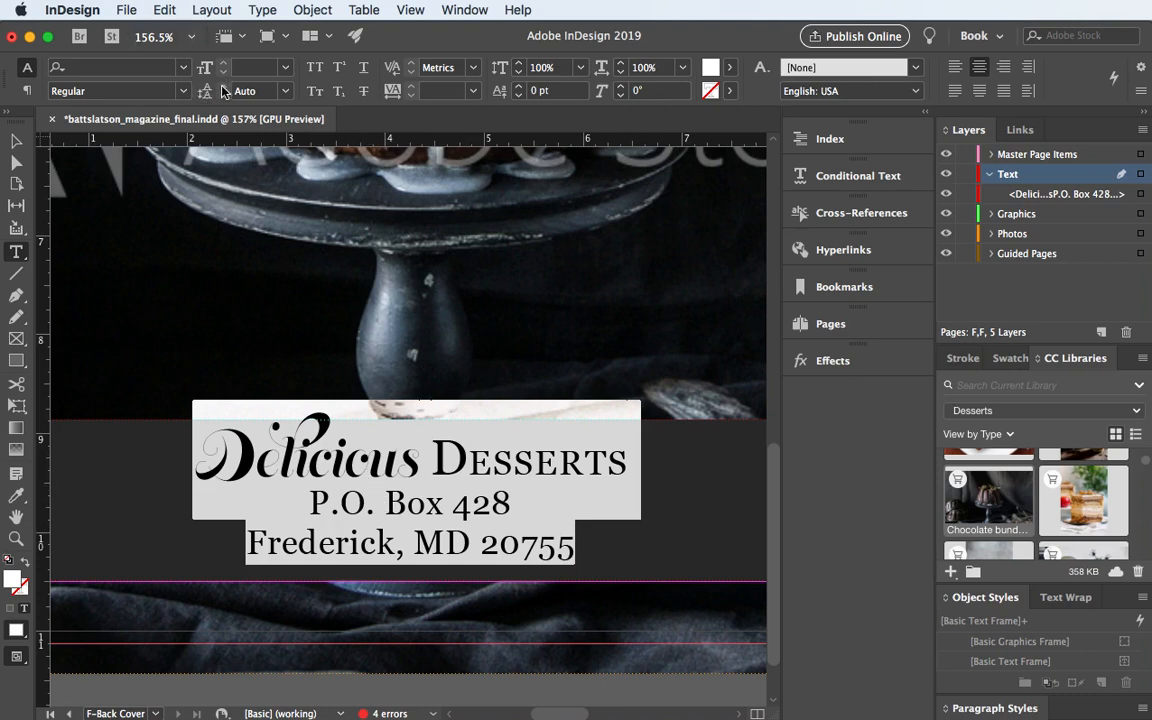
left_click(288, 91)
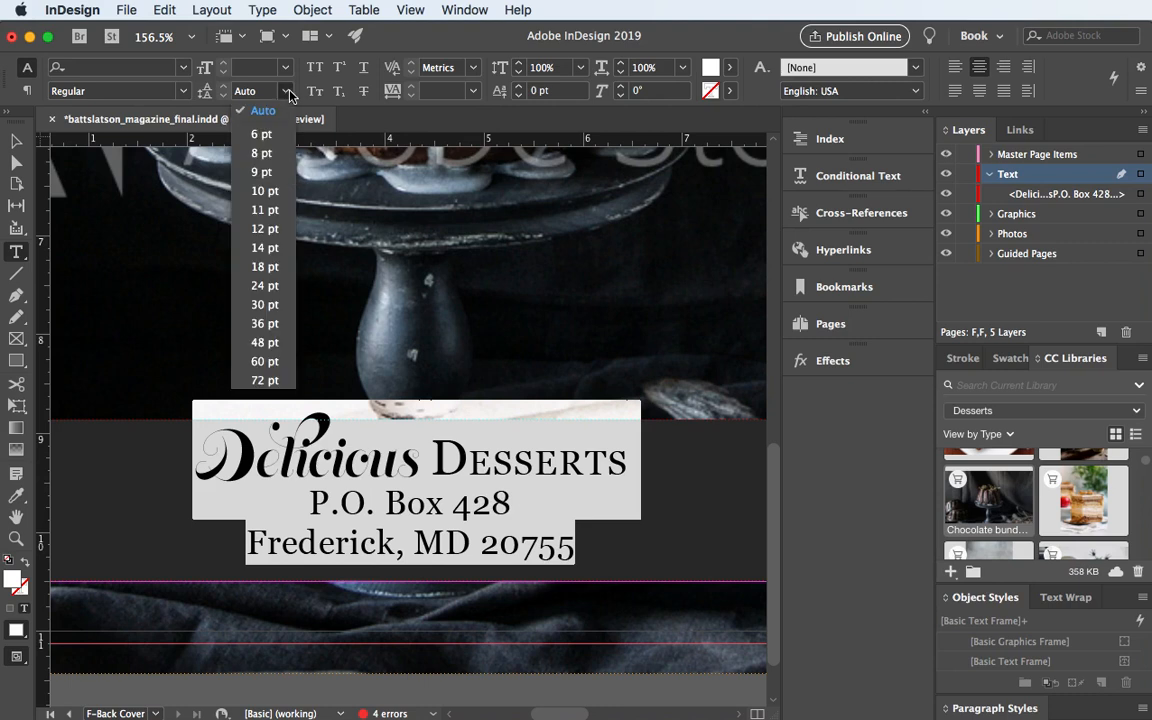
left_click(265, 229)
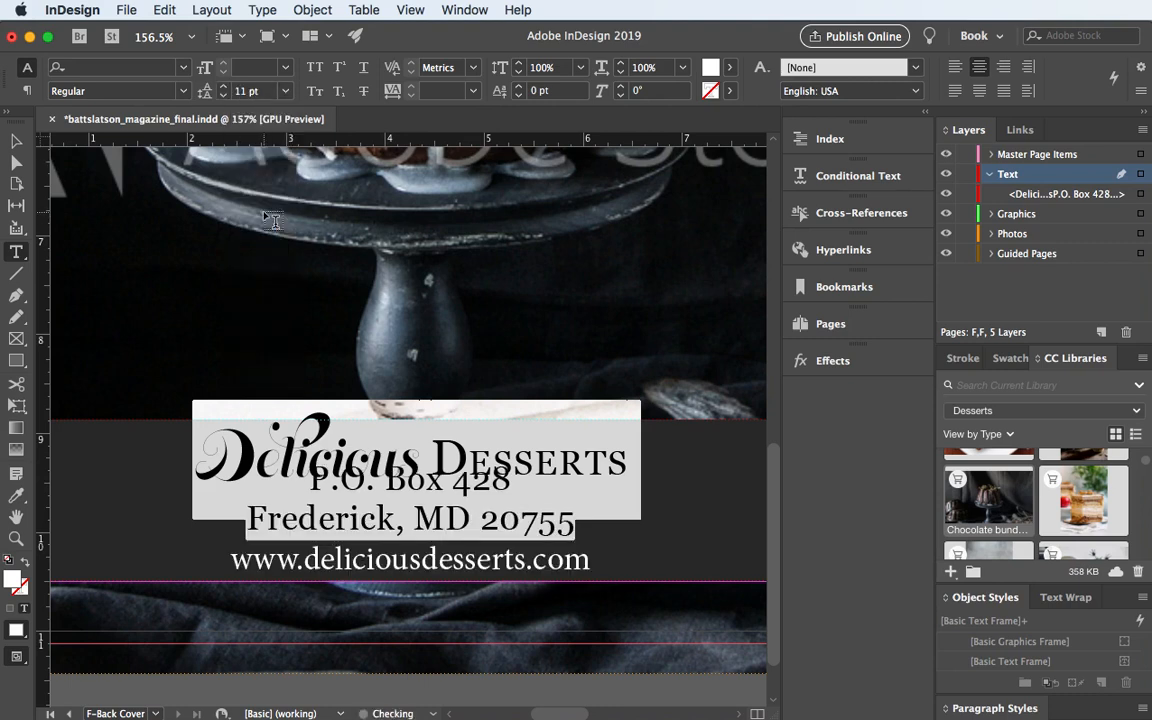
left_click(221, 86)
left_click(221, 86)
left_click(221, 86)
left_click(221, 86)
left_click(221, 86)
left_click(221, 86)
left_click(221, 86)
left_click(221, 86)
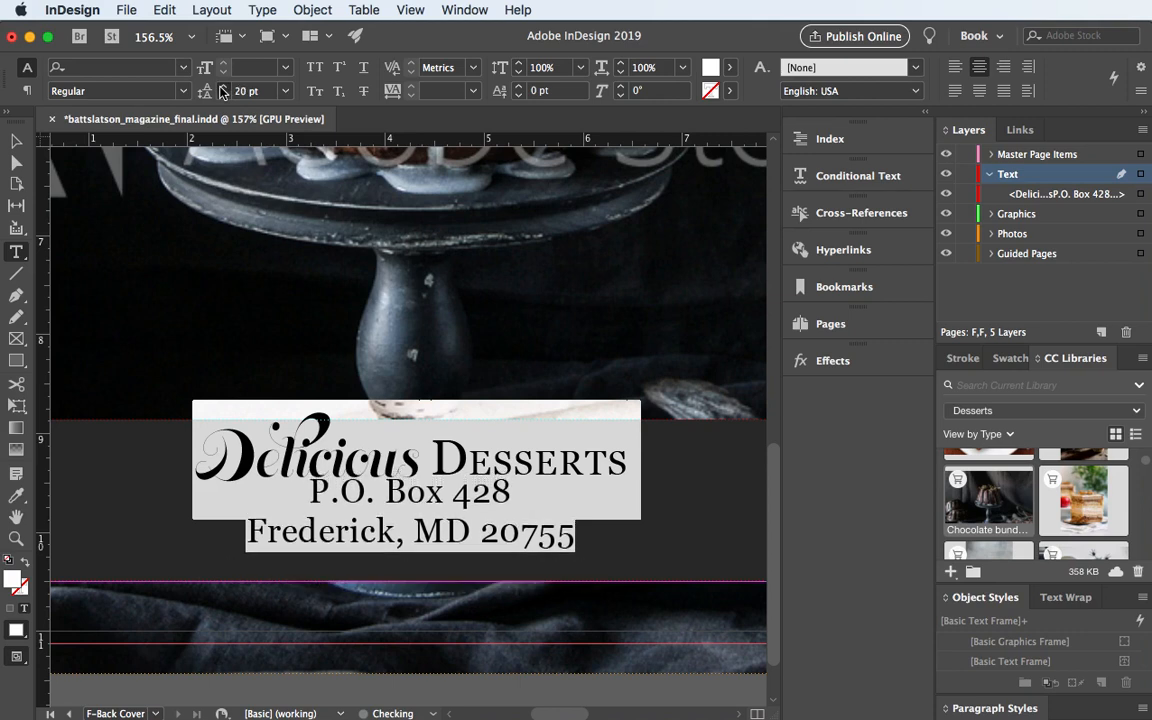
left_click(221, 86)
left_click(221, 86)
left_click(221, 86)
left_click(221, 86)
left_click(221, 86)
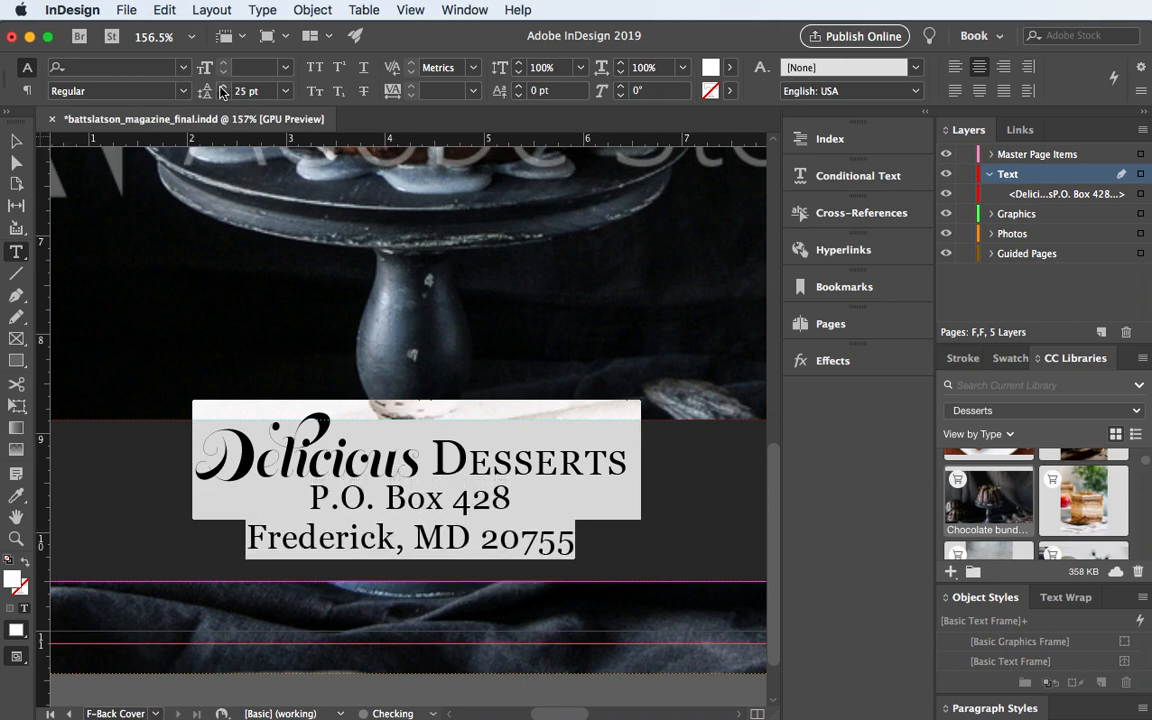
left_click(221, 86)
left_click(221, 86)
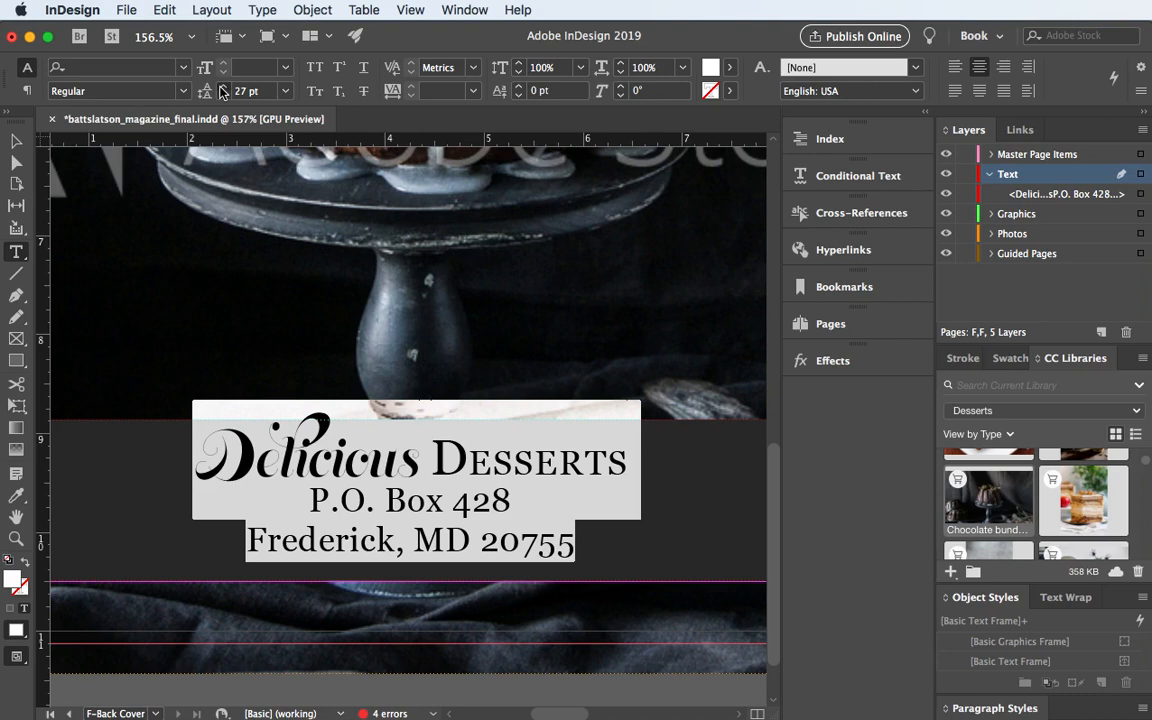
left_click(221, 86)
left_click(221, 86)
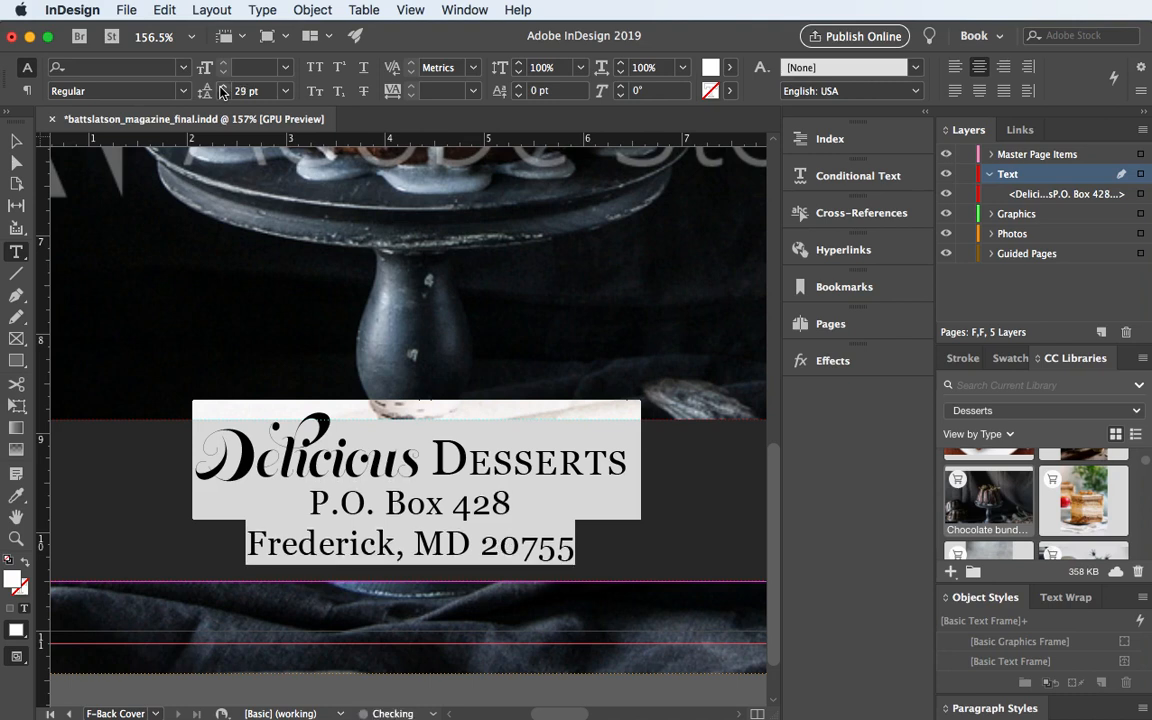
left_click(221, 86)
Extend the text frame to about 1.83 in high, move it up onto the bottom margin guide, and preview the page without guides
left_click(16, 141)
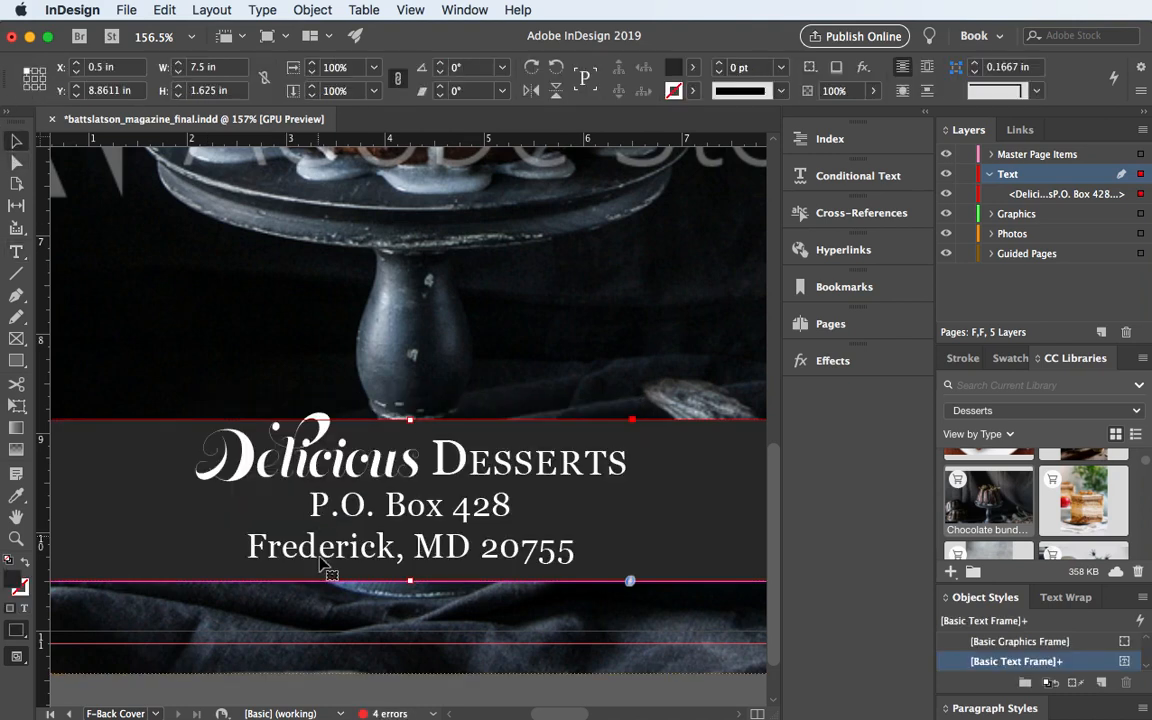
mouse_move(410, 581)
left_mouse_down()
mouse_move(409, 619)
mouse_move(405, 600)
left_mouse_up()
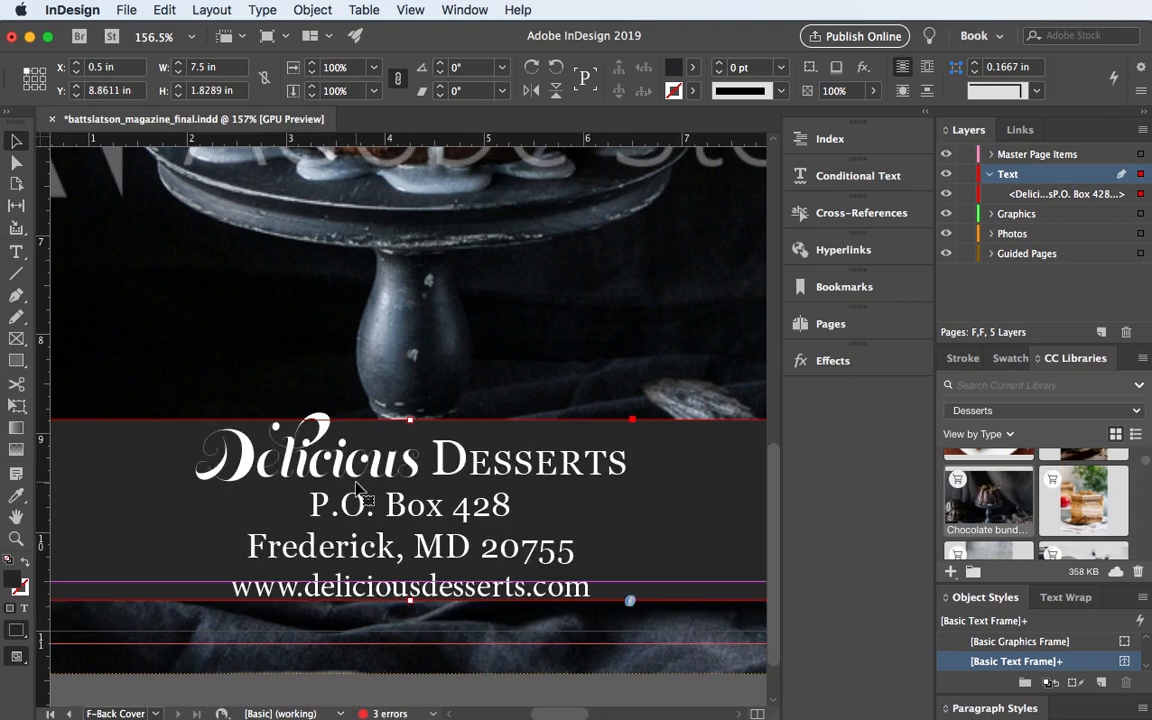
left_click_drag(356, 488, 353, 451)
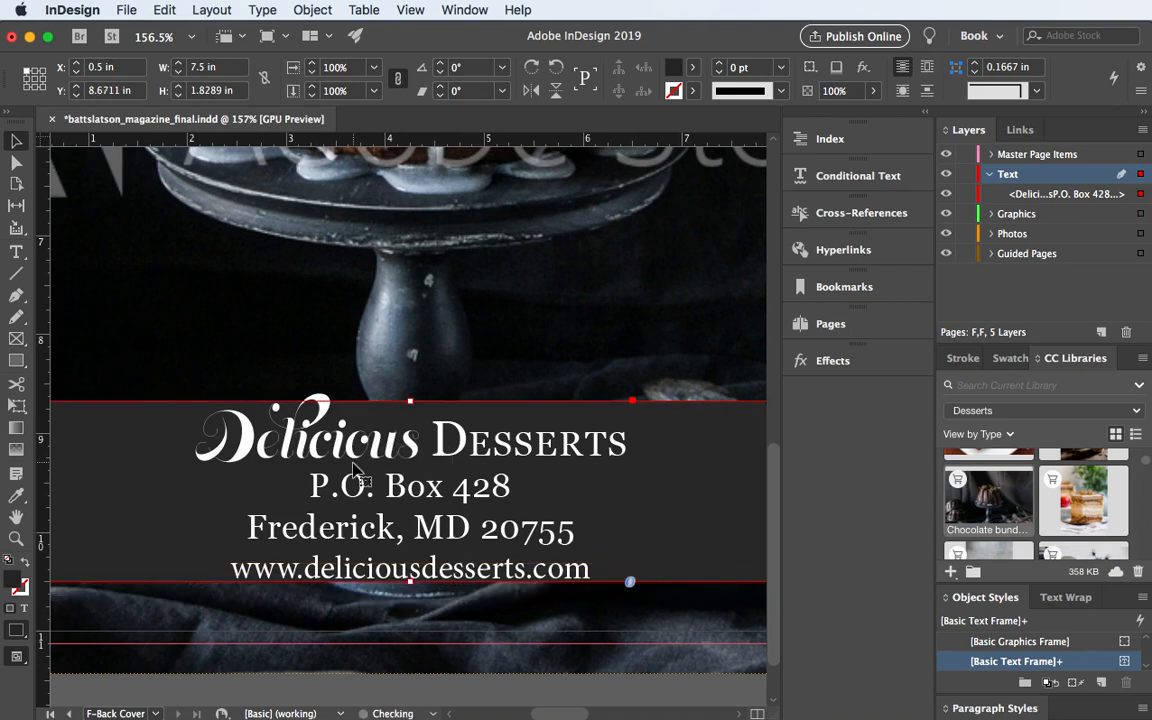
left_click(335, 620)
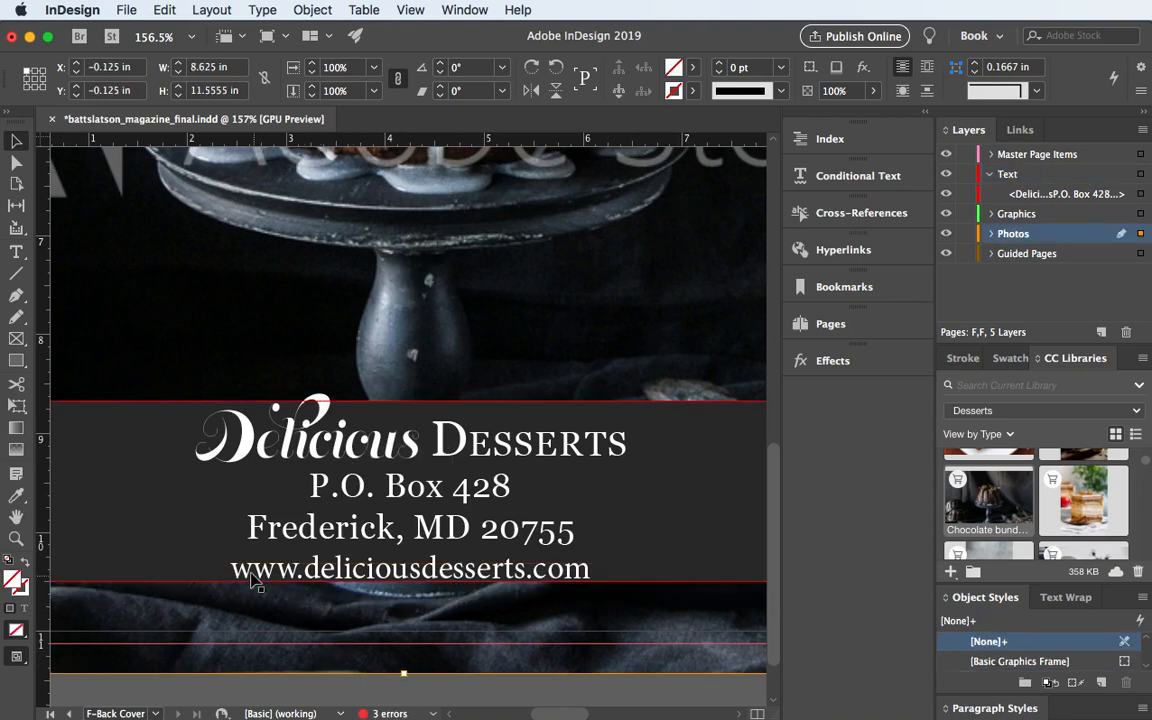
key("w")
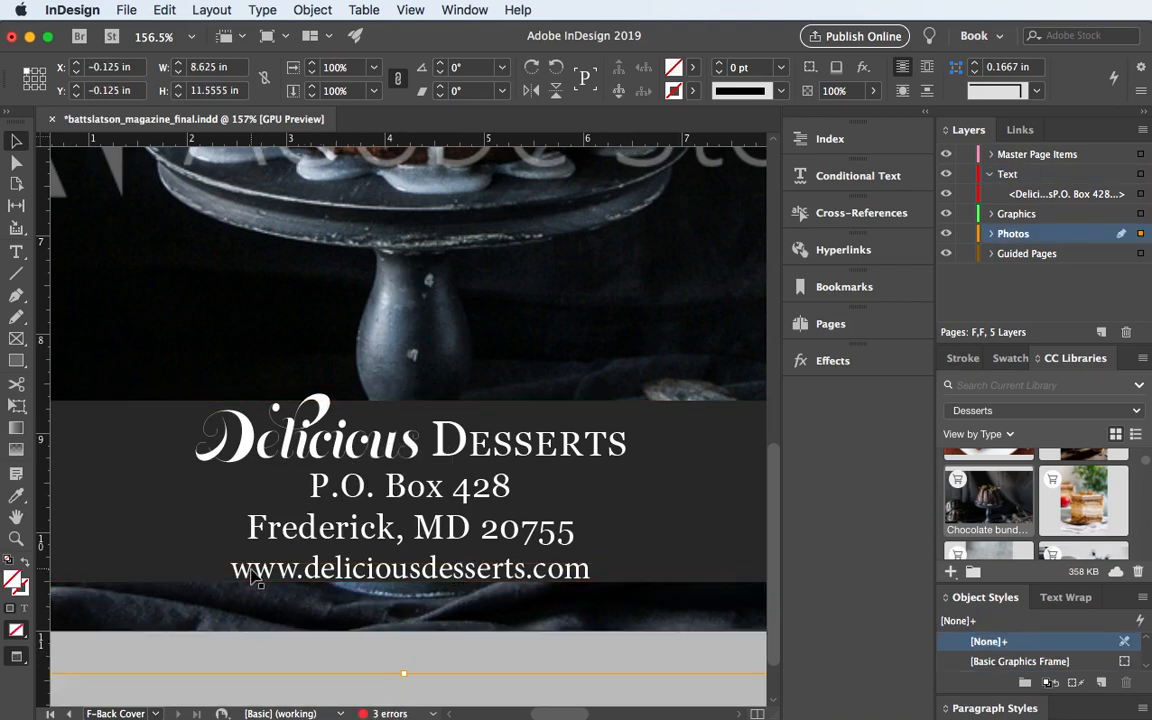
Enlarge the text frame evenly above and below to about 2.29 in high and align its lower edge with the bottom margin at Y 8.2089 in
left_click(140, 470)
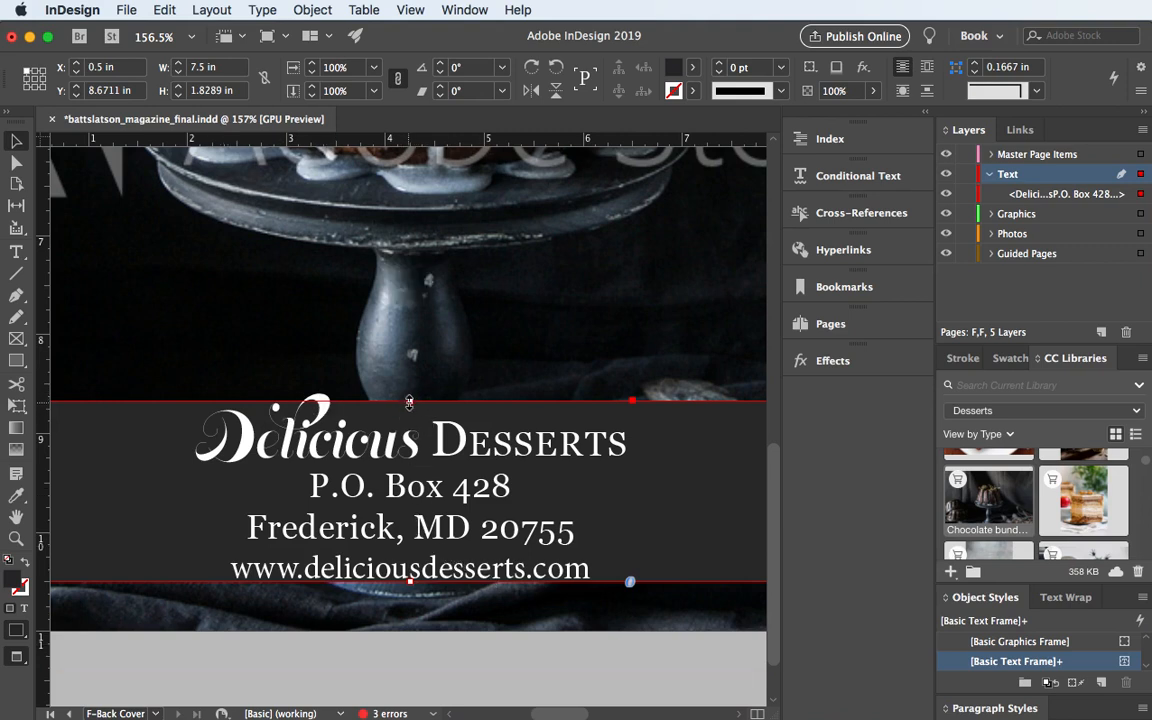
left_click_drag(409, 401, 396, 378)
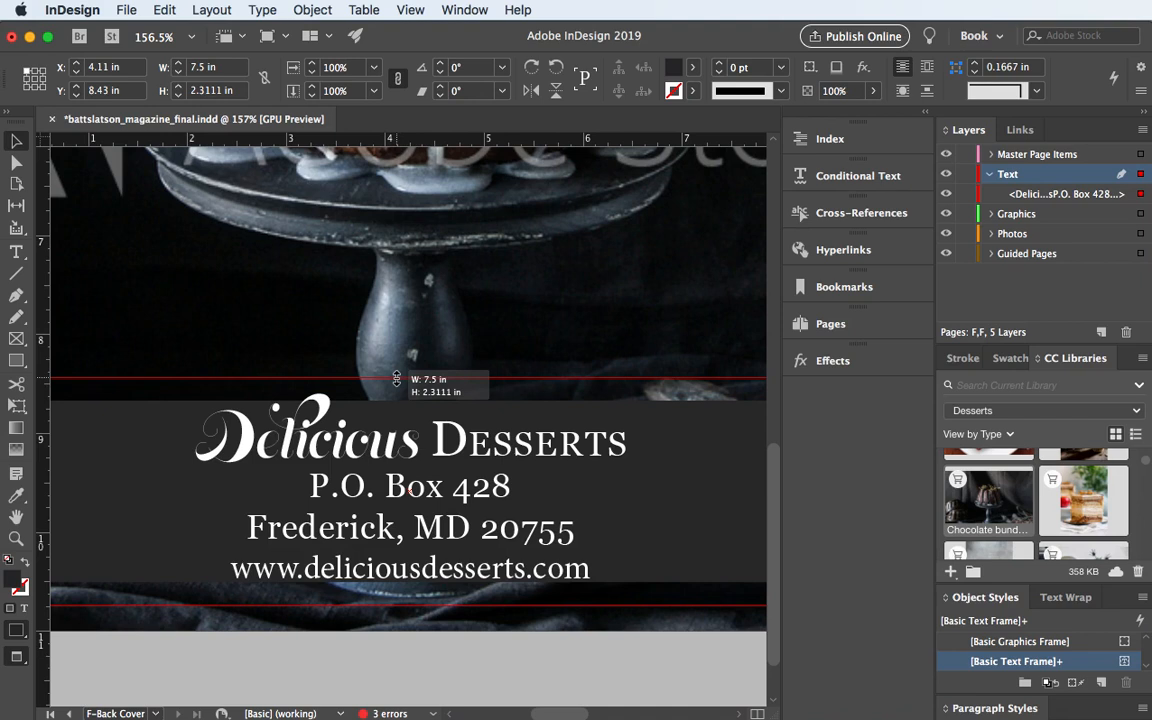
left_click_drag(396, 378, 394, 380)
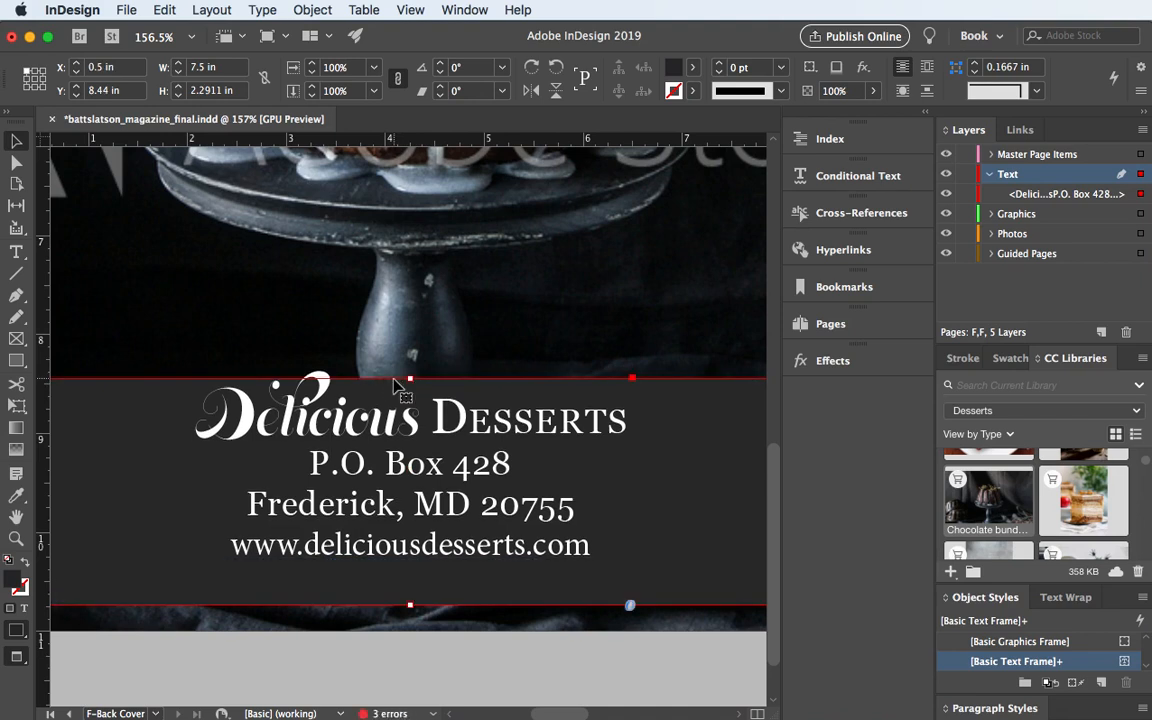
left_click_drag(378, 453, 367, 422)
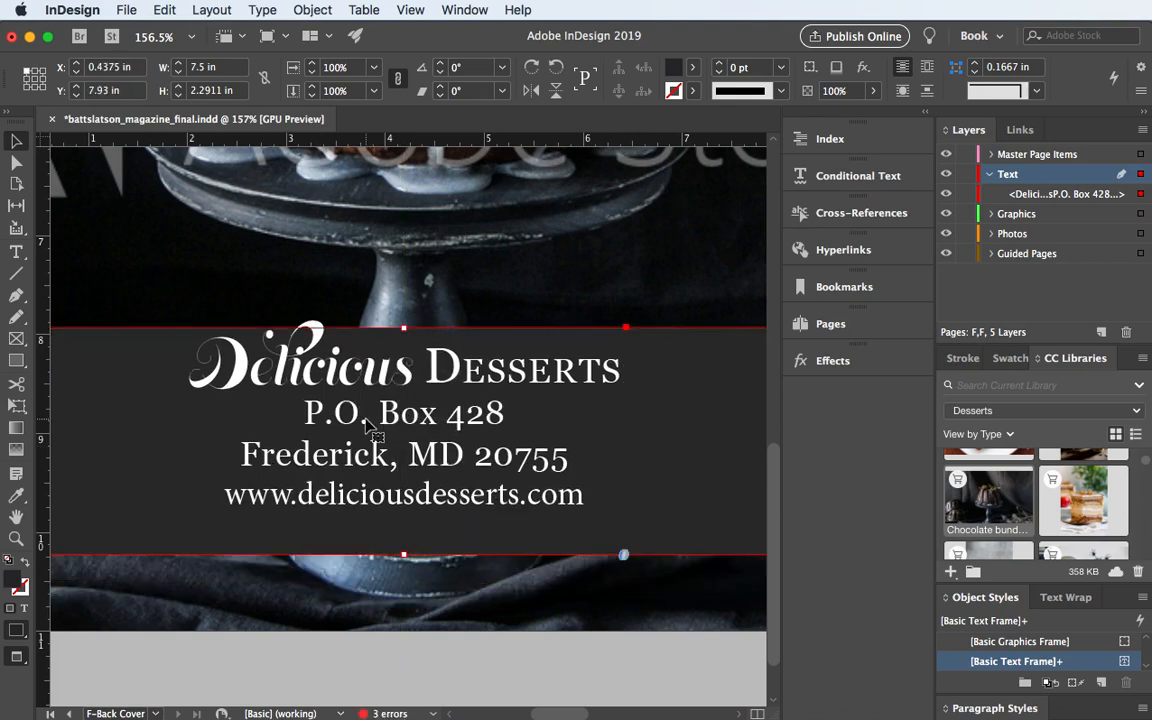
key("cmd+z")
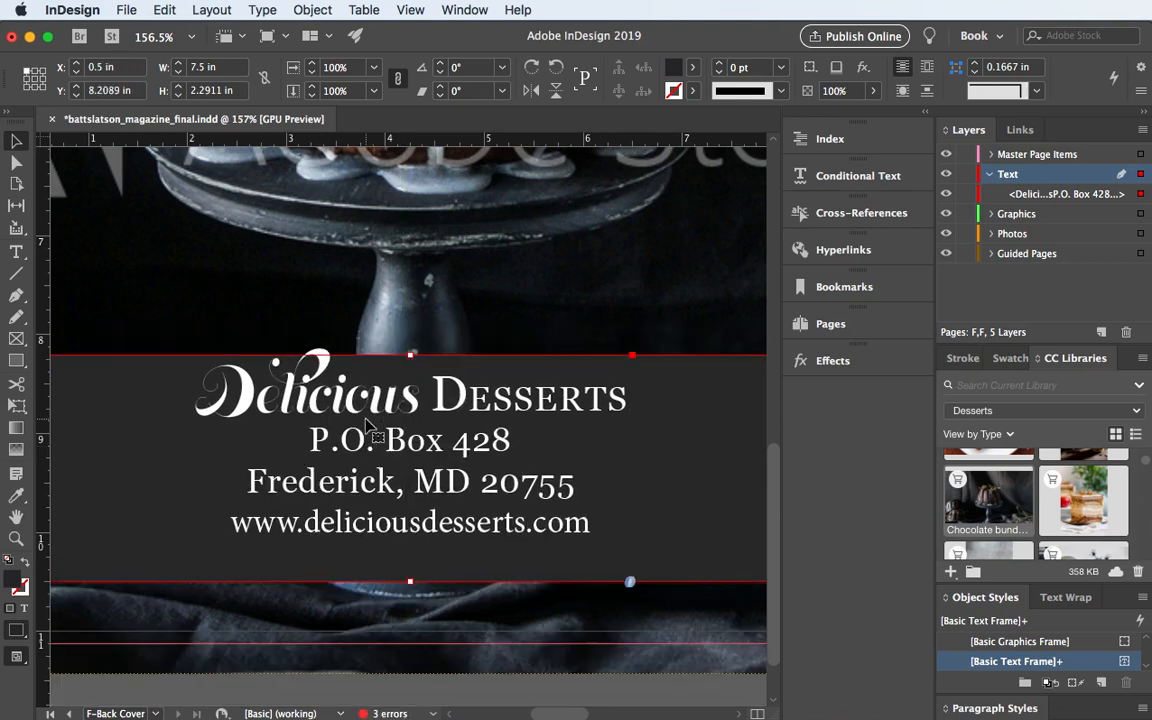
mouse_move(392, 477)
left_mouse_down()
mouse_move(391, 457)
mouse_move(398, 494)
left_mouse_up()
Set the text frame's vertical justification to Center in the Text Frame Options, with the preview enabled
left_click(309, 11)
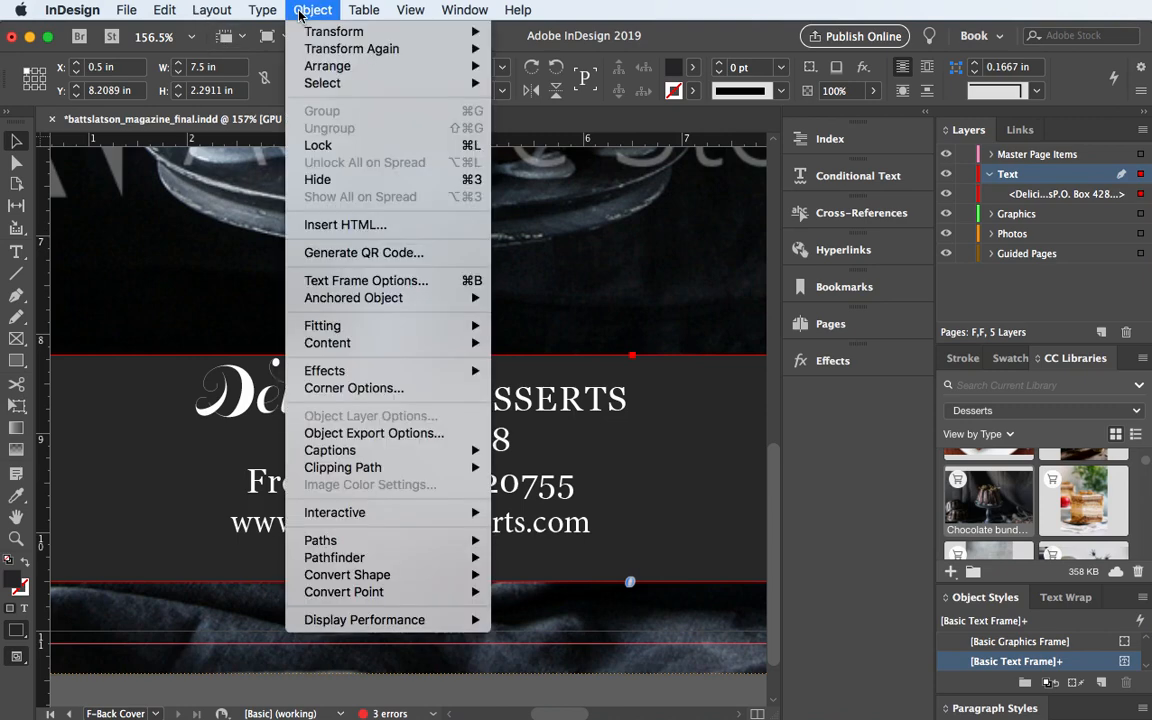
left_click(340, 281)
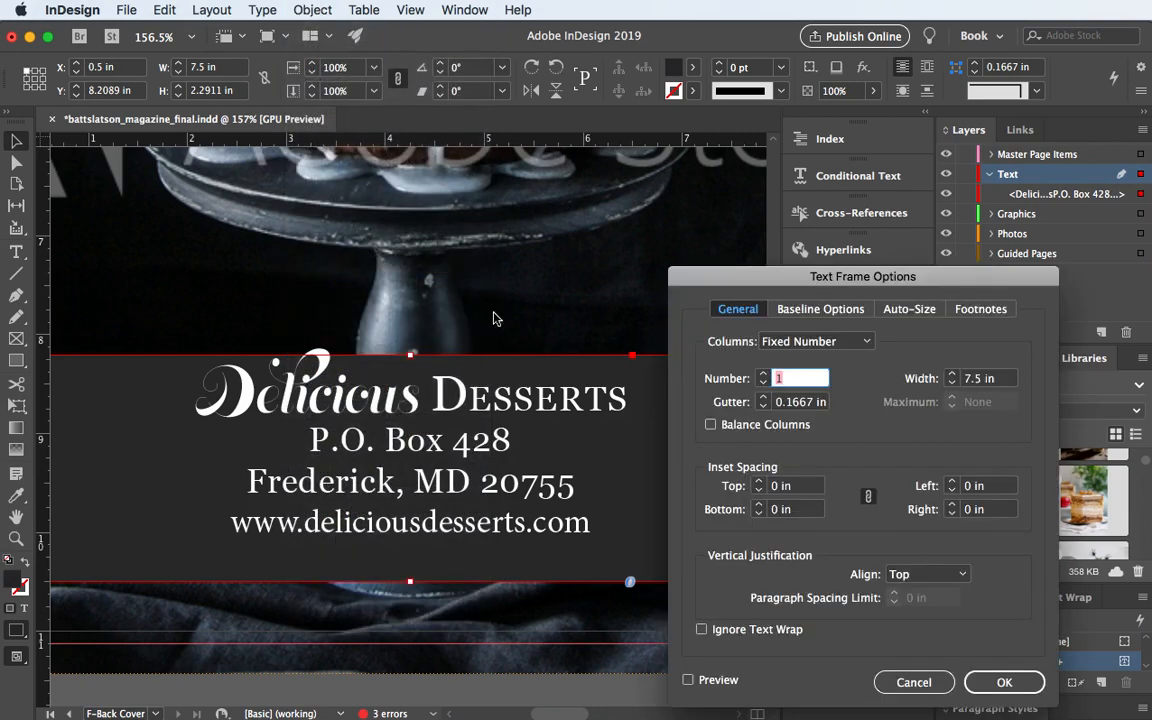
left_click_drag(762, 298, 822, 127)
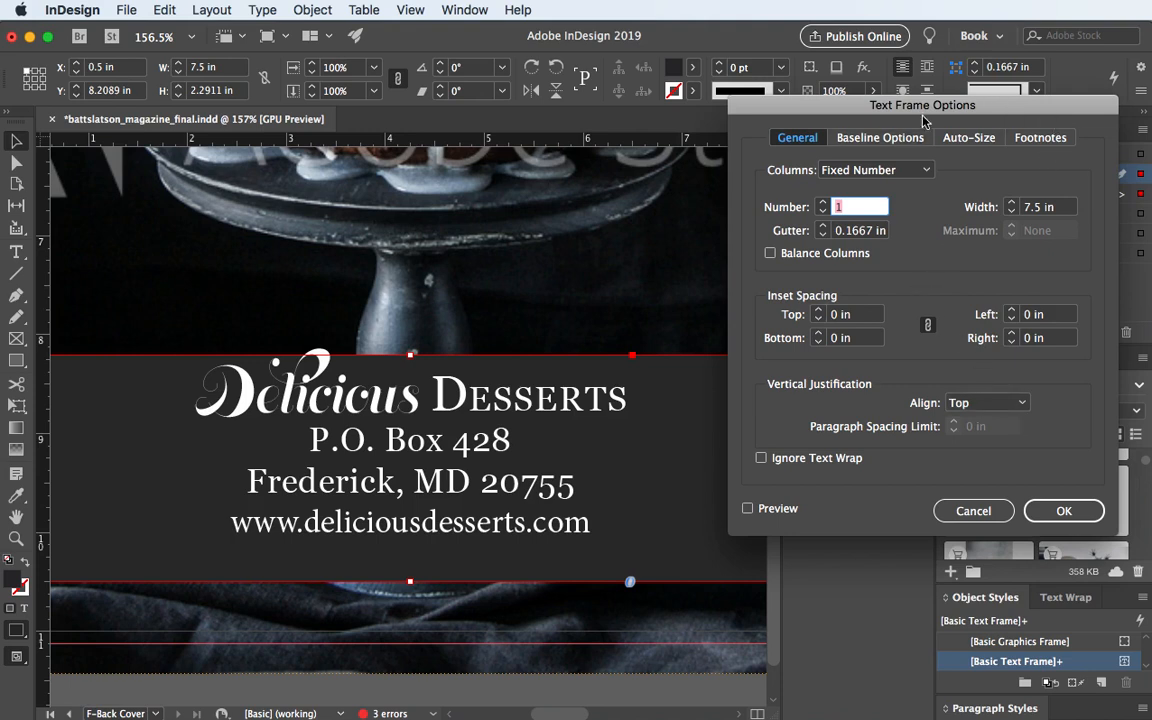
left_click(1021, 403)
left_click(995, 446)
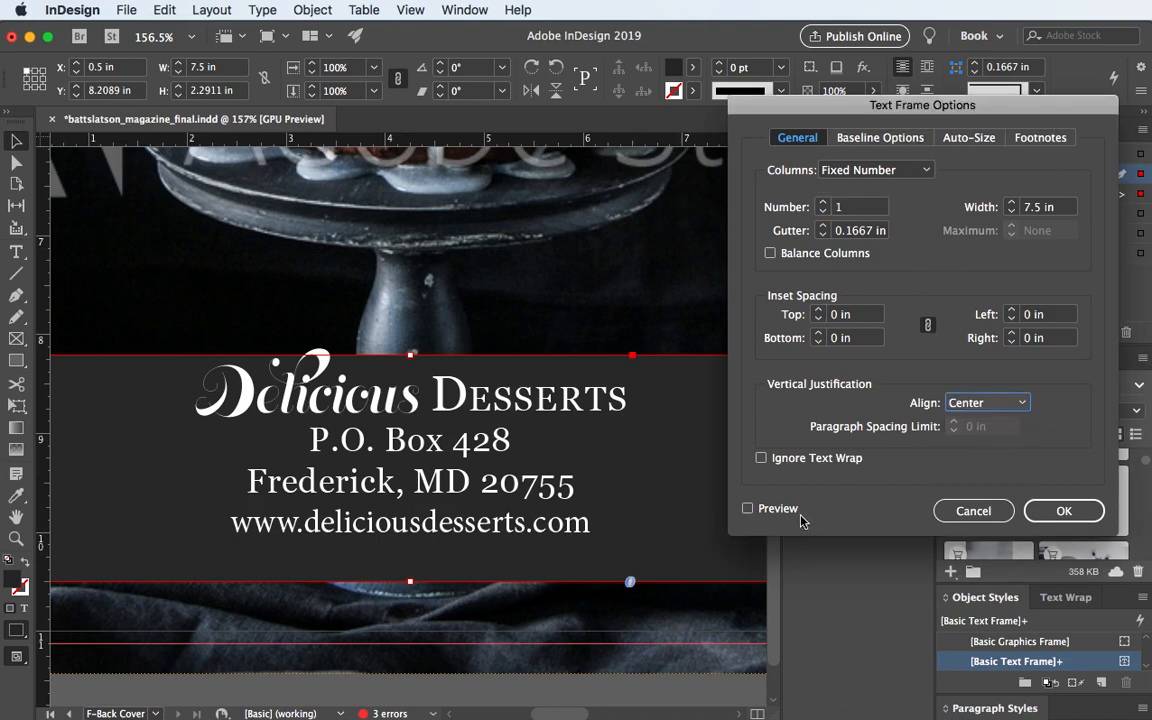
left_click(748, 510)
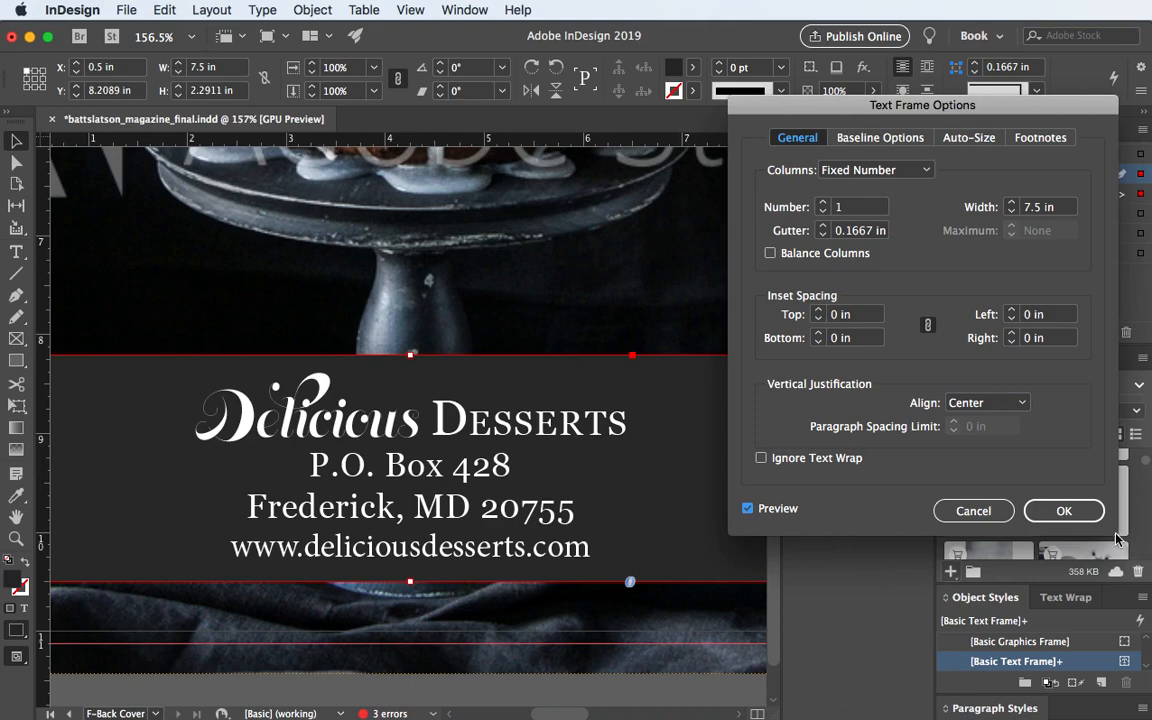
left_click(1064, 511)
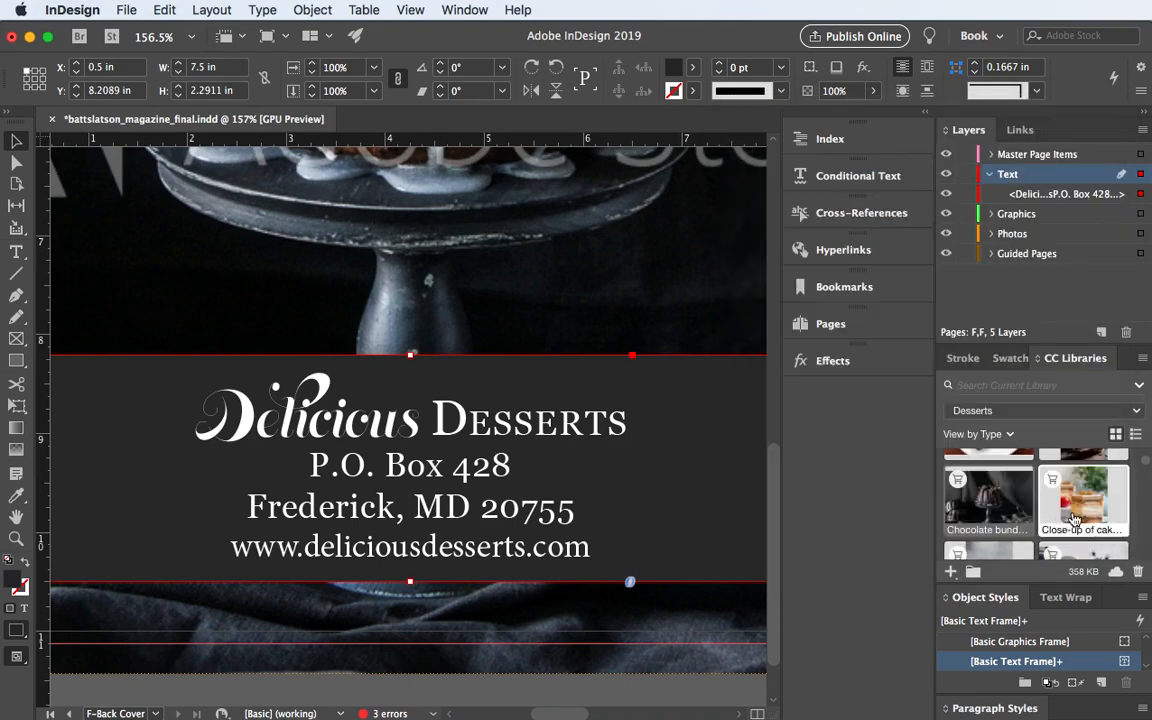
Examine the whole back cover without guides or frame edges, then return to the normal view
left_click(690, 614)
left_click(724, 545)
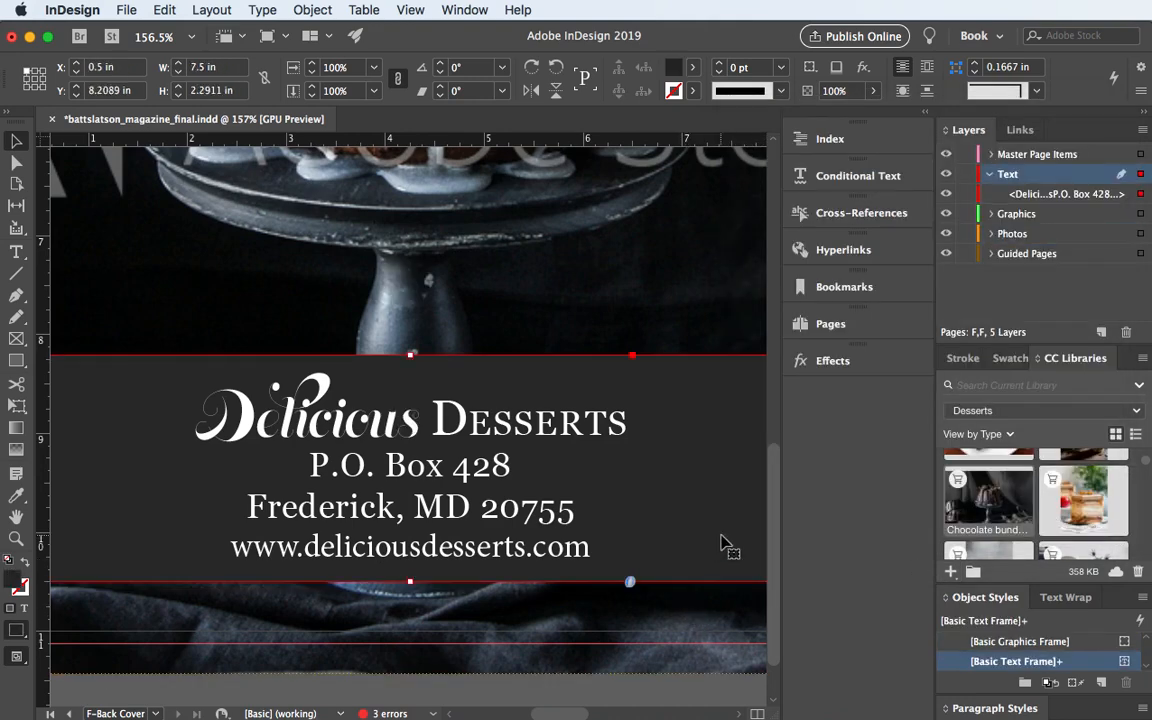
key("super+0")
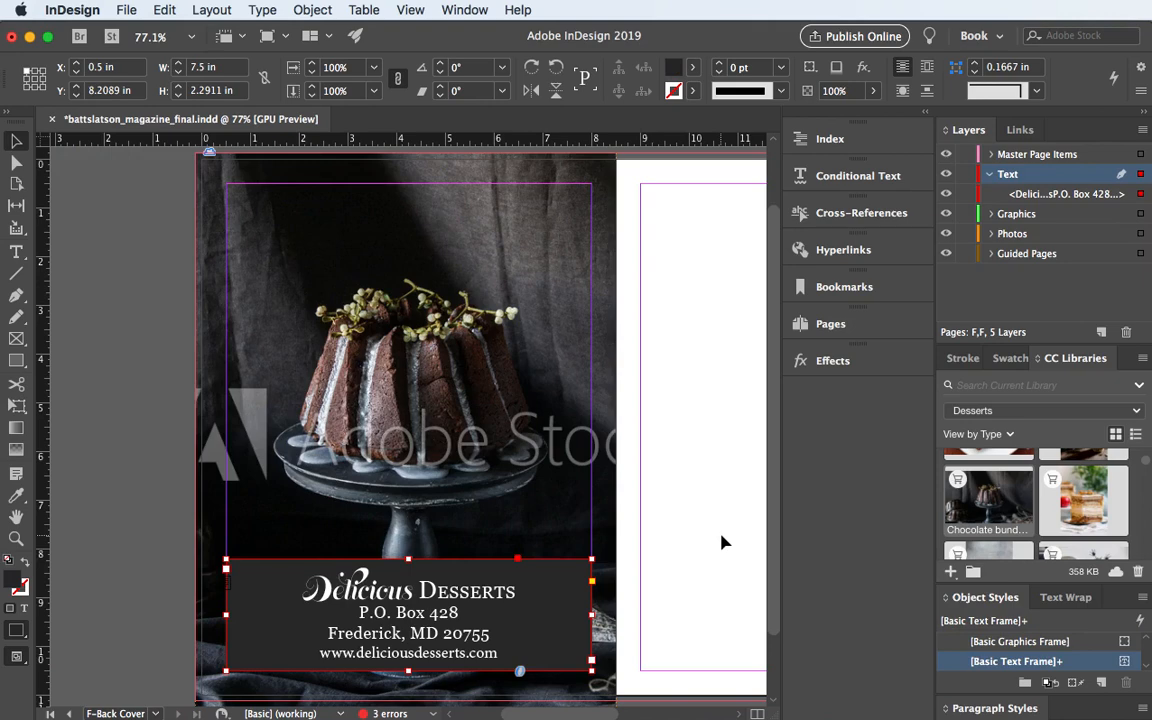
left_click(167, 542)
left_click(250, 593)
left_click(118, 590)
key("w")
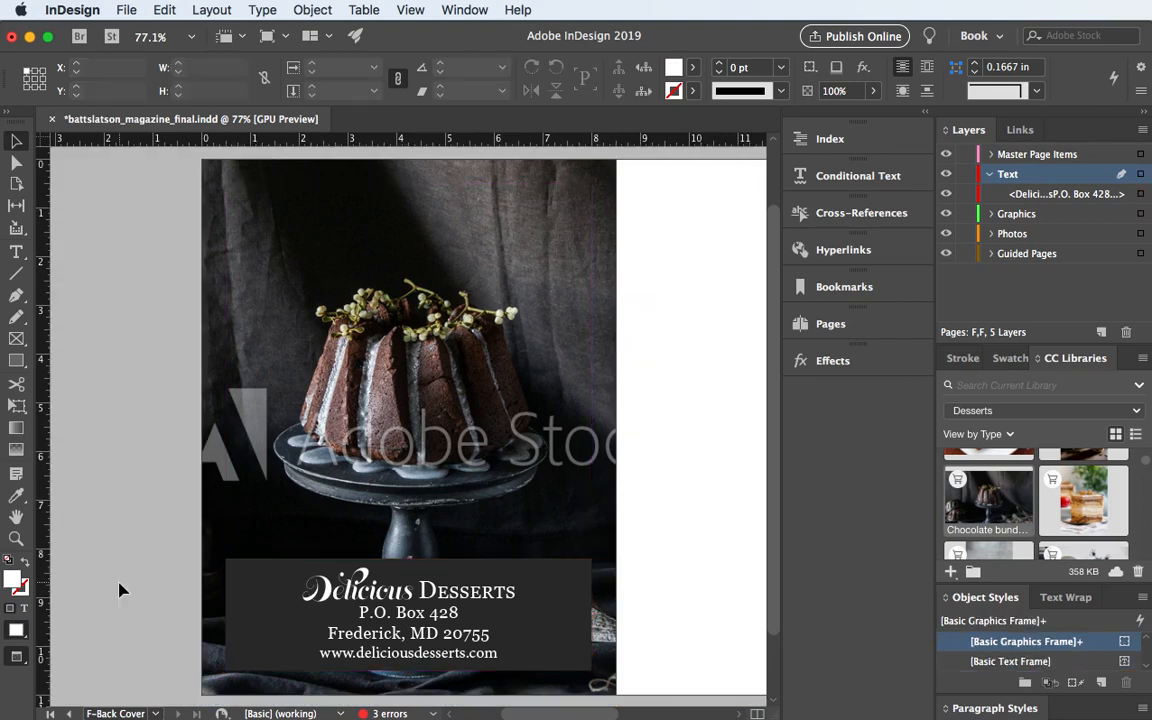
key("w")
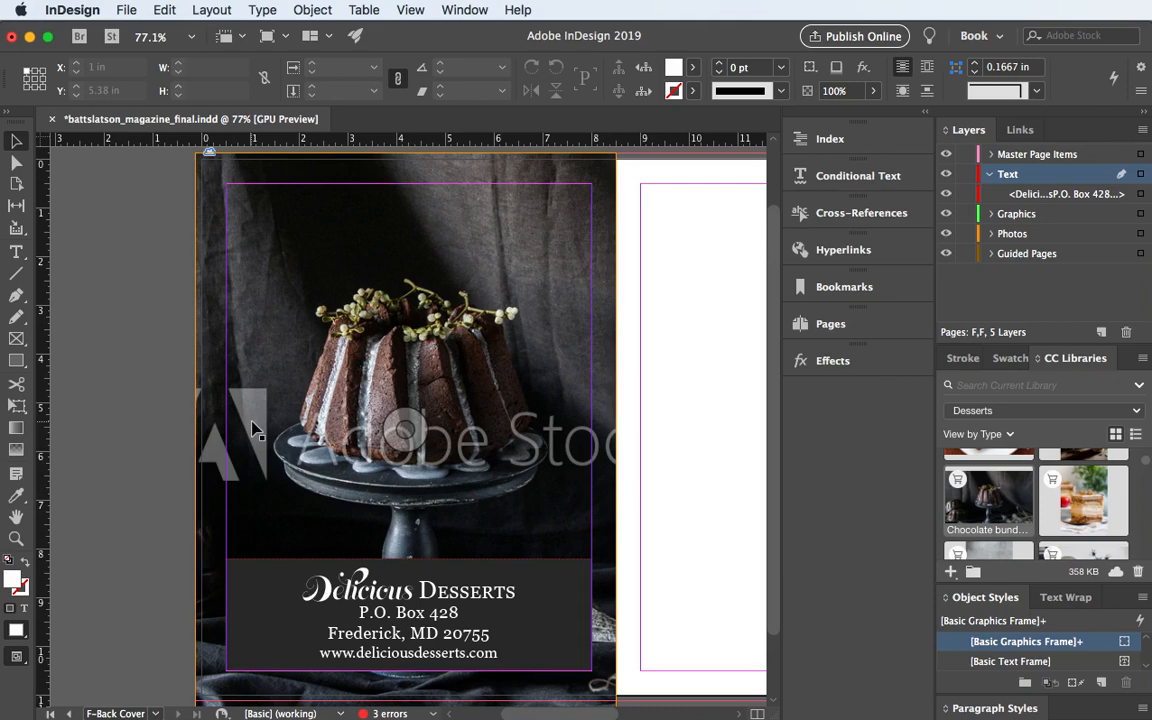
Save the magazine document and bring up the thumbnail of the back cover page in the page overview
key("super+s")
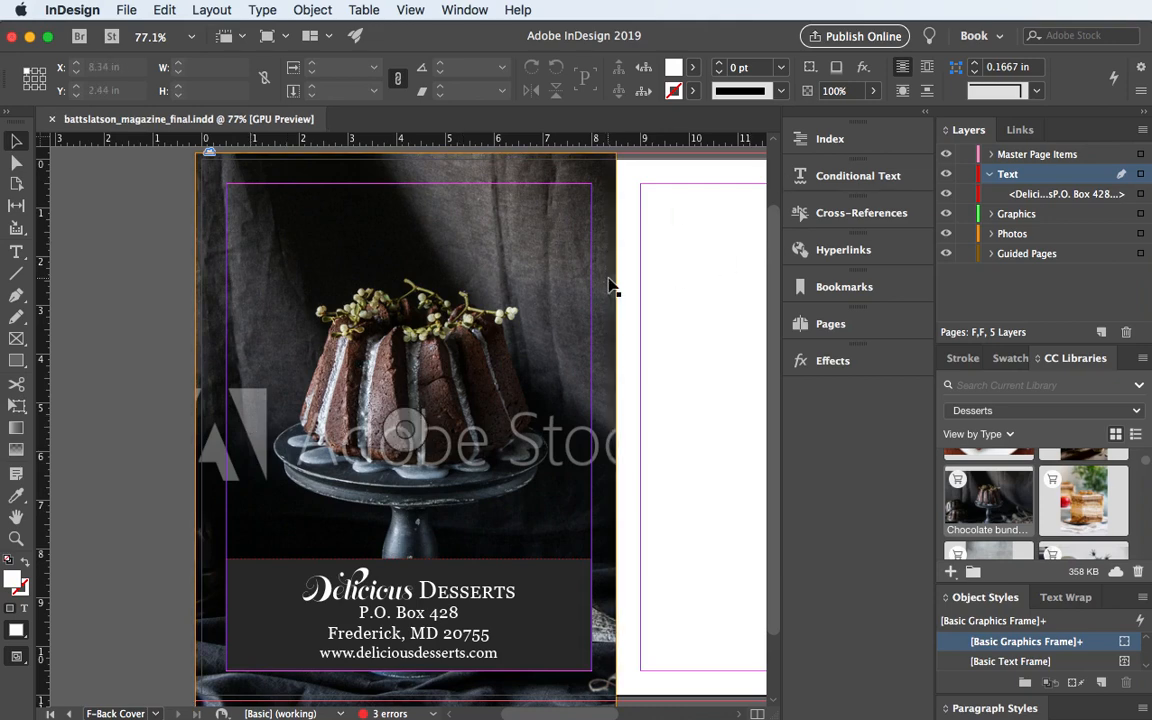
left_click(797, 324)
scroll(771, 420, "down", 1)
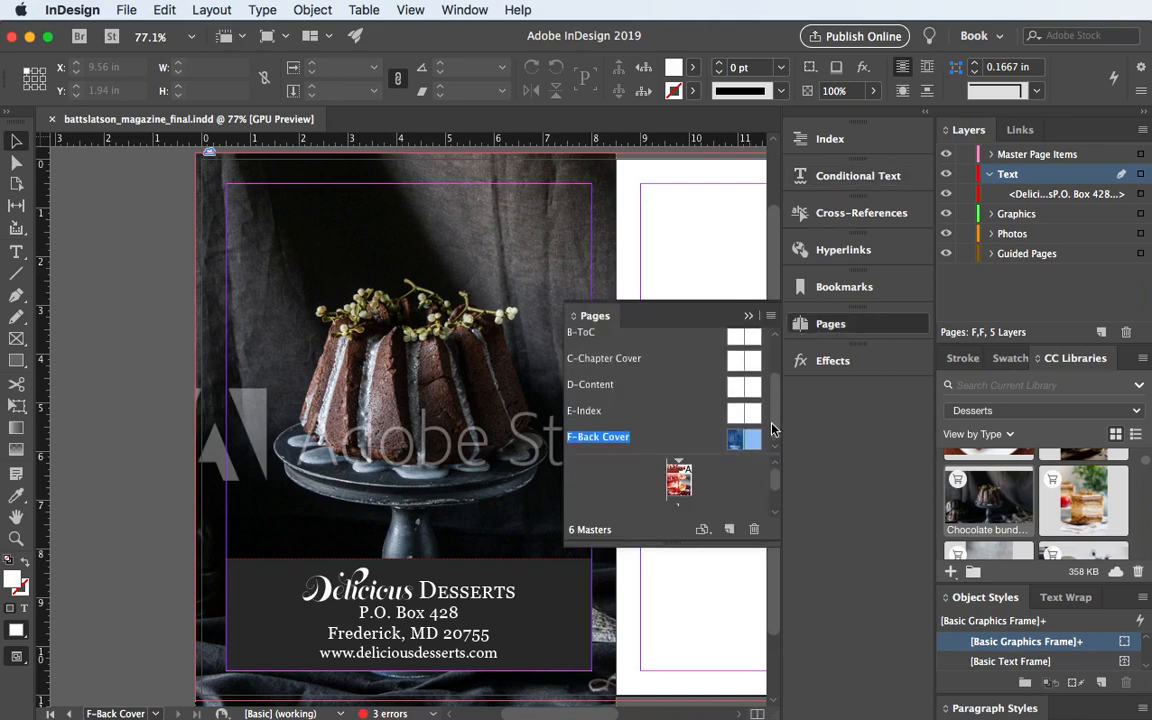
scroll(773, 490, "down", 2)
mouse_move(773, 490)
left_mouse_down()
mouse_move(777, 508)
mouse_move(775, 498)
left_mouse_up()
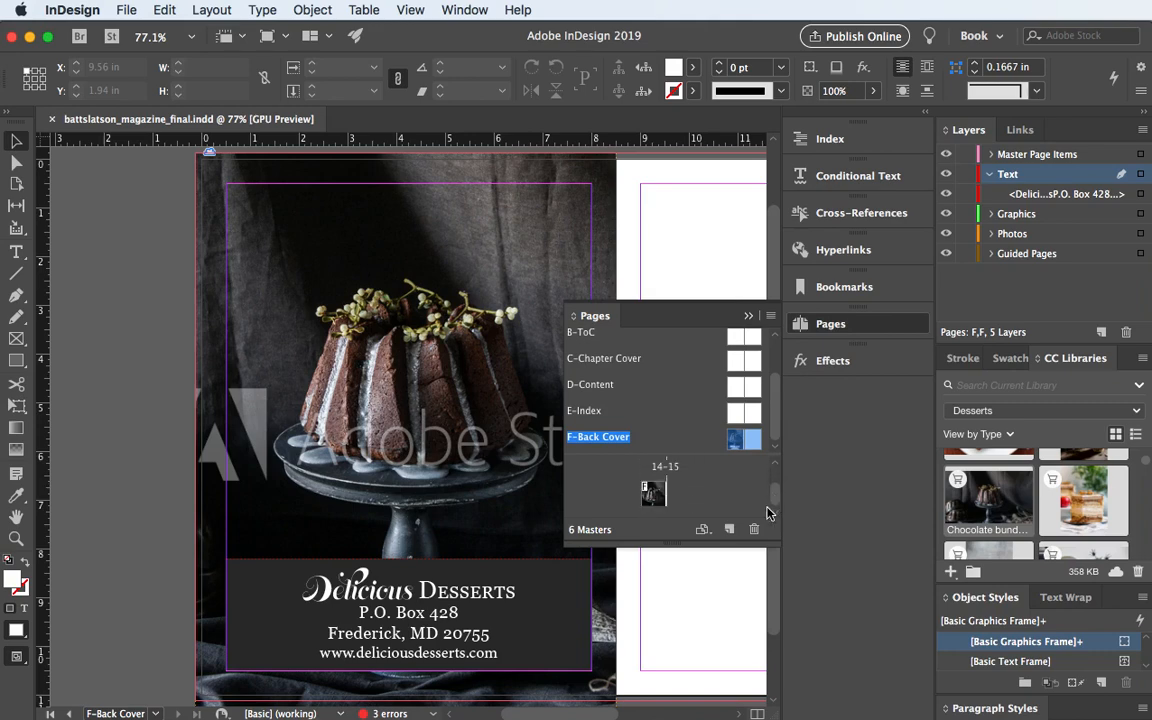
Duplicate the chocolate bundt cake photo onto the blank right-hand page of the F-Back Cover master, at X 8.5 in and Y -0.125 in
scroll(579, 716, "right", 10)
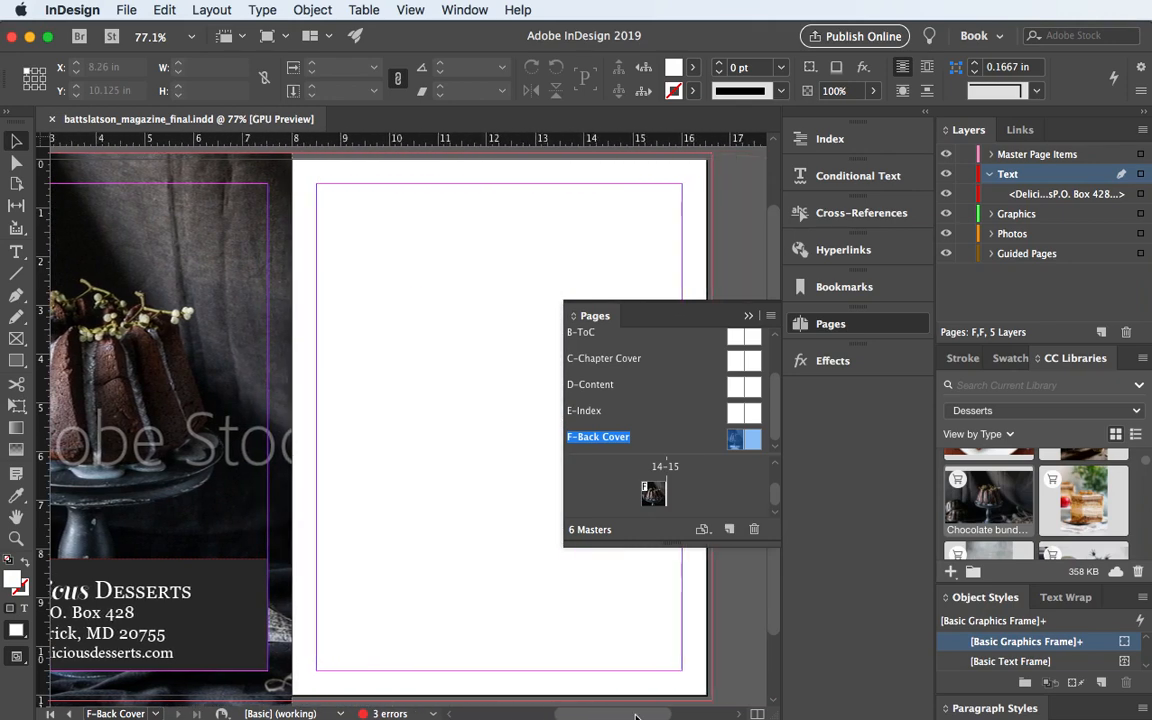
left_click(194, 182)
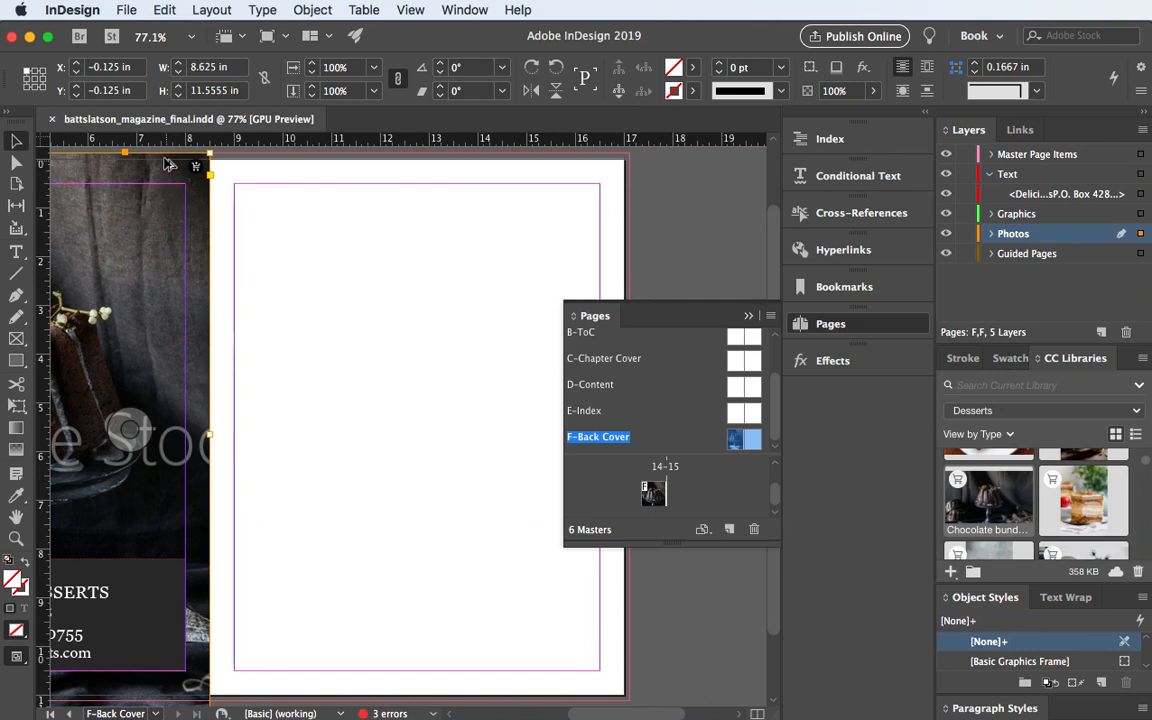
left_click_drag(170, 167, 594, 163)
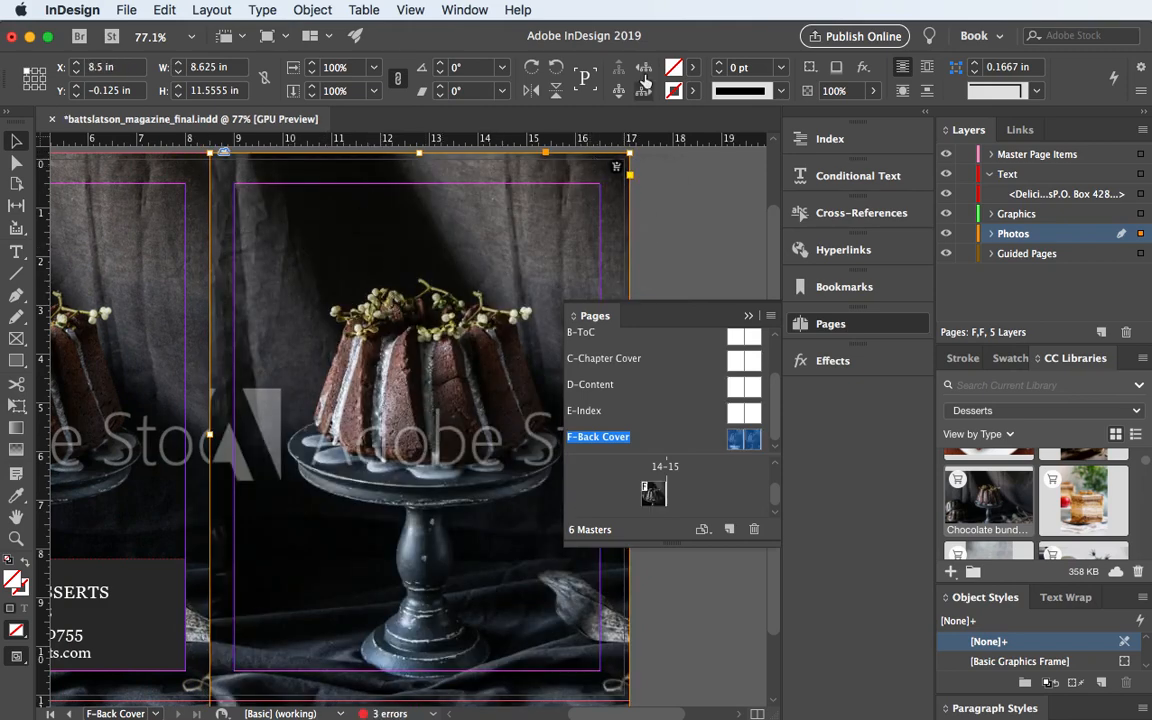
Reduce the duplicated cake photo's opacity to 15%, deselect it, and save the document
left_click(874, 91)
left_click_drag(873, 113, 789, 118)
left_click(643, 170)
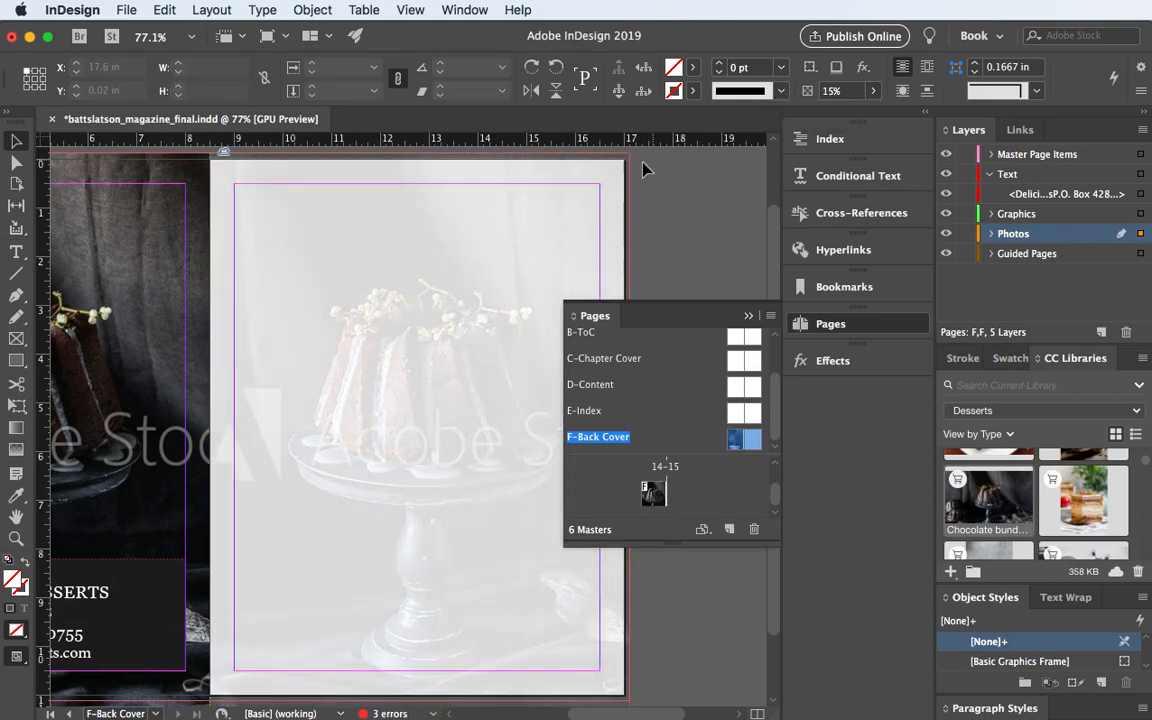
left_click(419, 430)
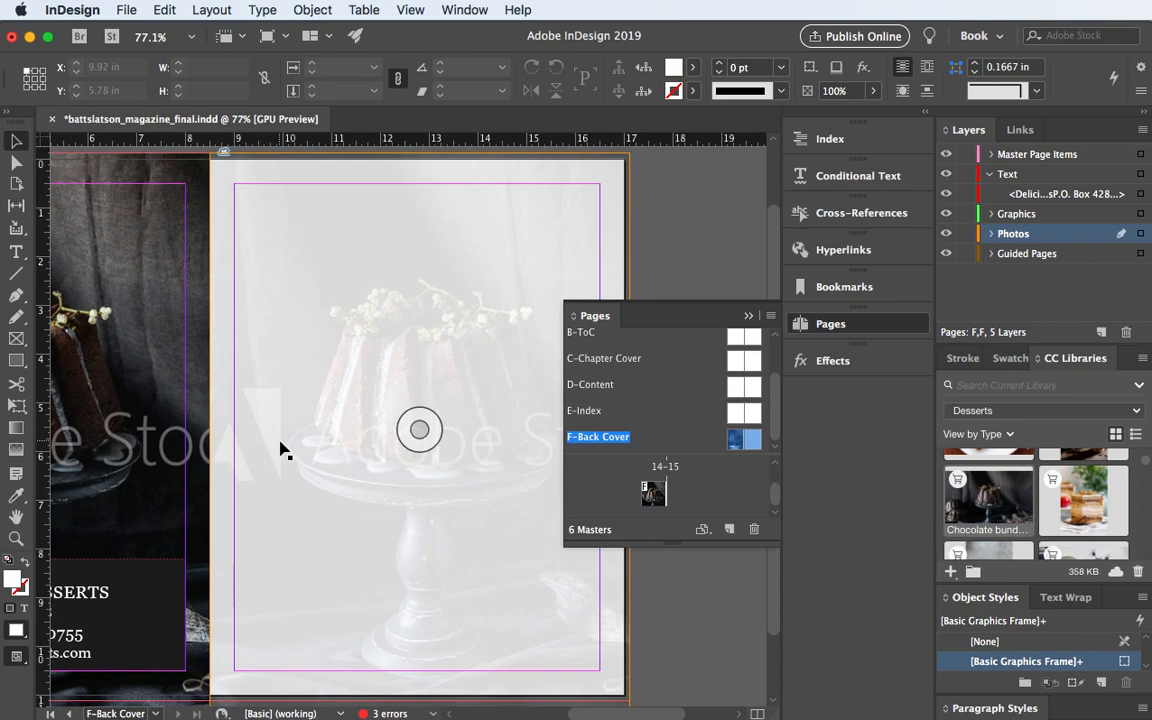
key("super+s")
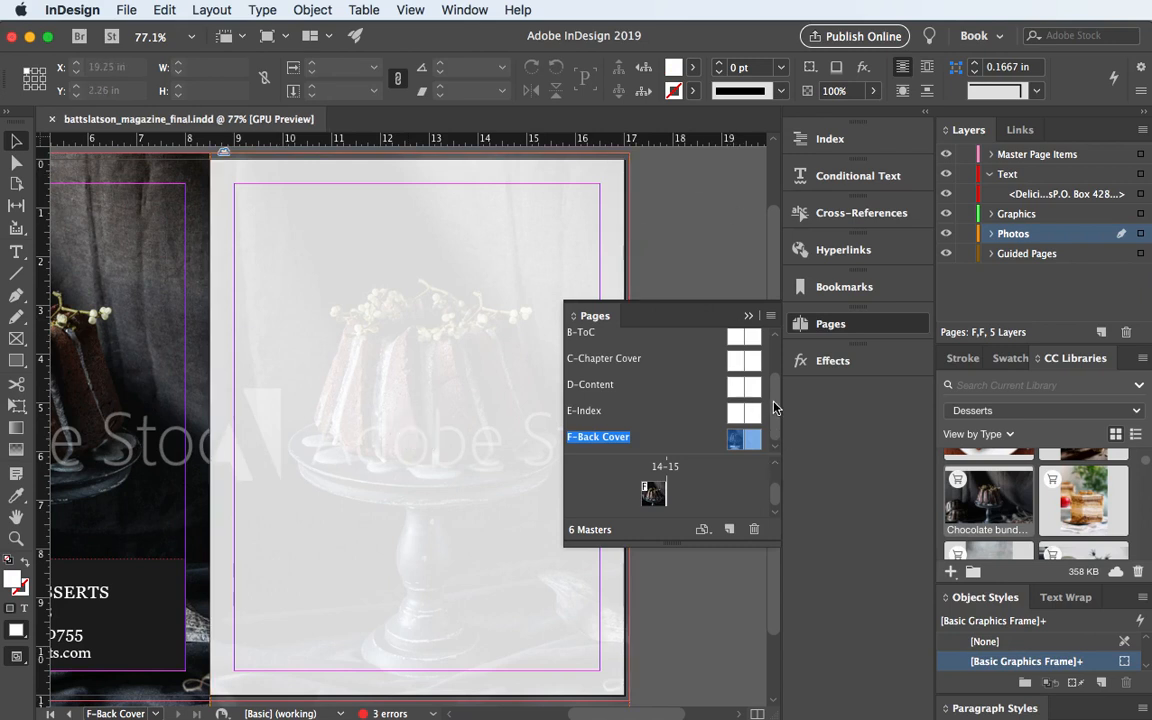
Examine the inside back cover on page 15 and the back cover on page 16 with the F-Back Cover master applied, and review the master list
left_click(776, 510)
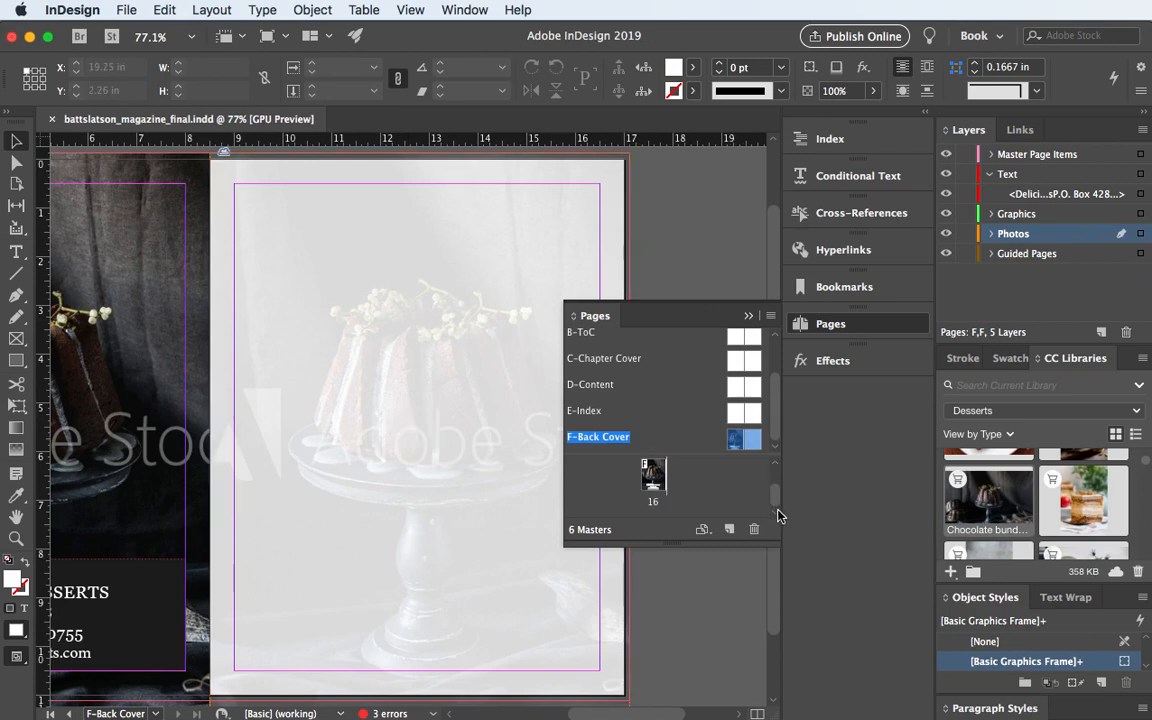
scroll(778, 495, "up", 2)
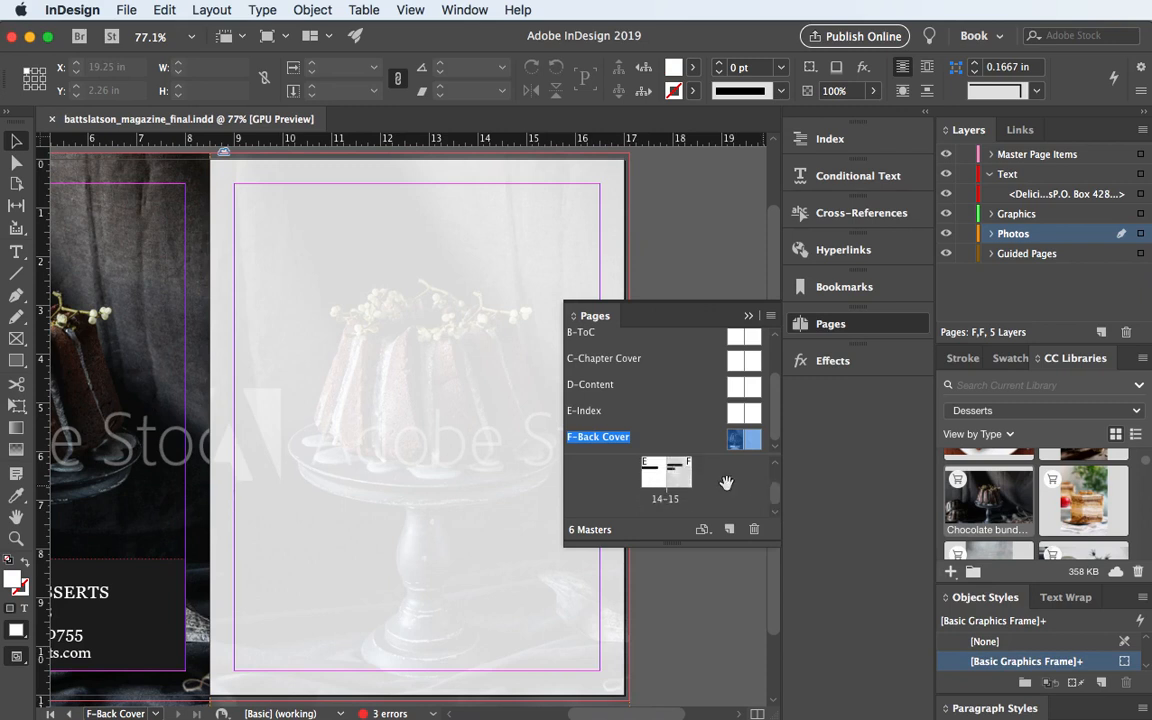
double_click(675, 484)
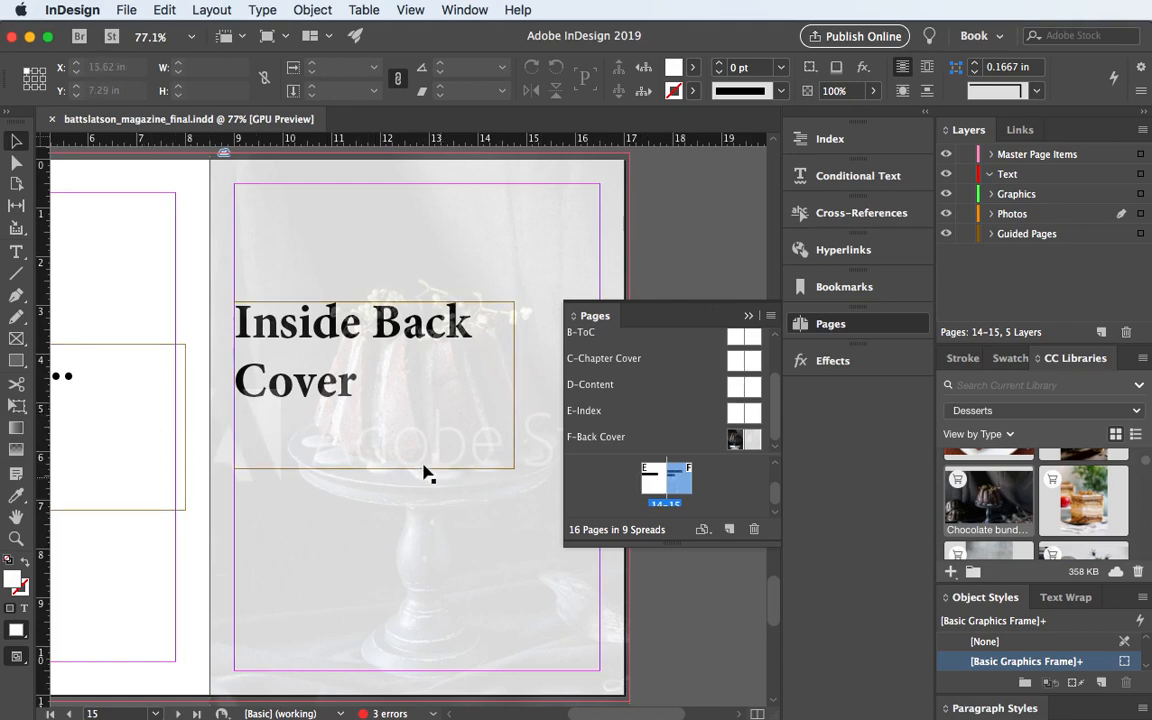
scroll(415, 462, "down", 2)
scroll(415, 462, "down", 10)
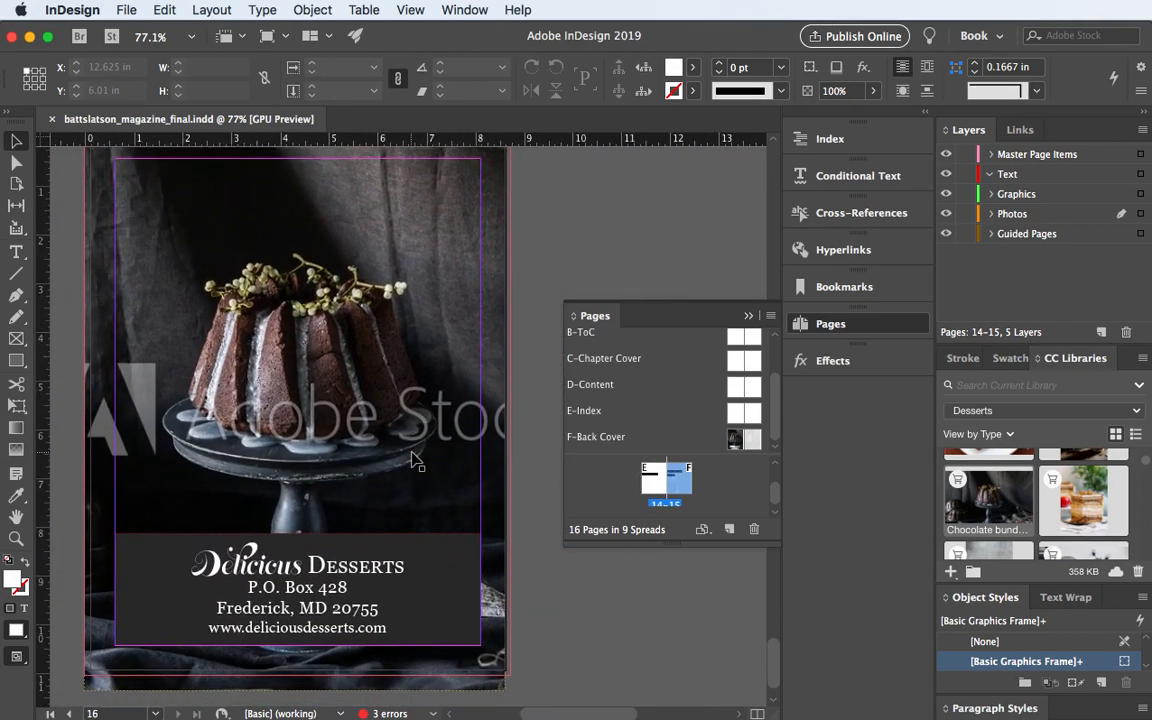
scroll(415, 462, "up", 12)
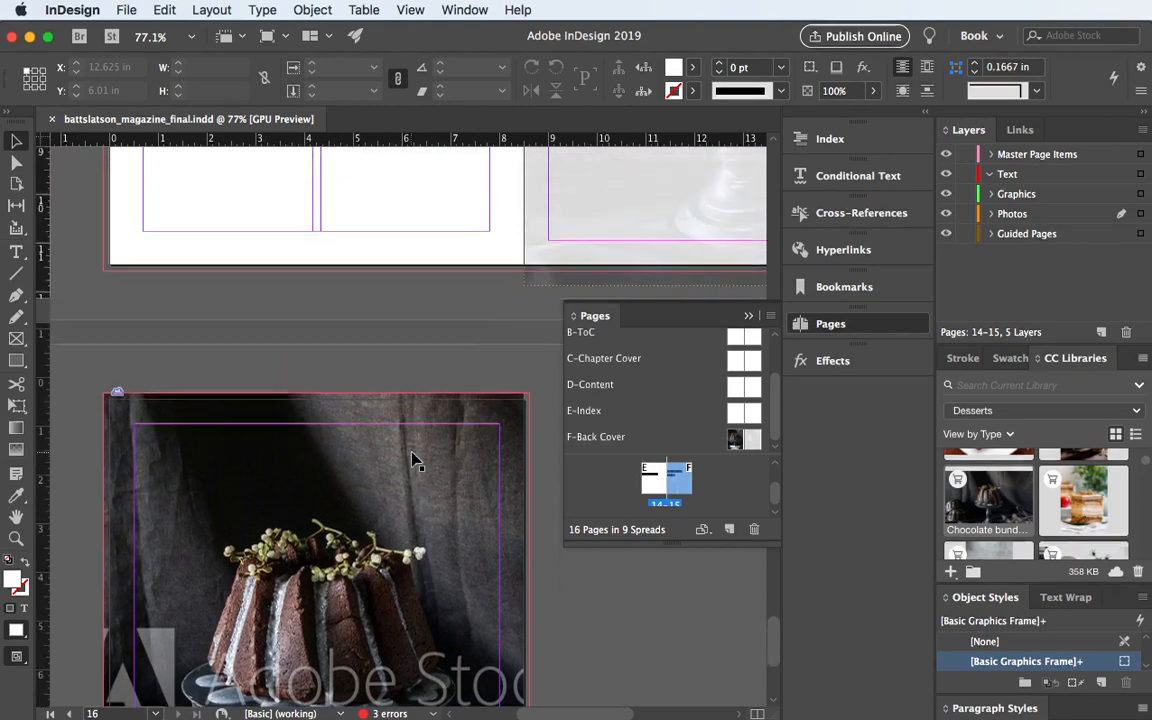
scroll(415, 462, "up", 5)
scroll(415, 462, "right", 4)
scroll(415, 462, "down", 5)
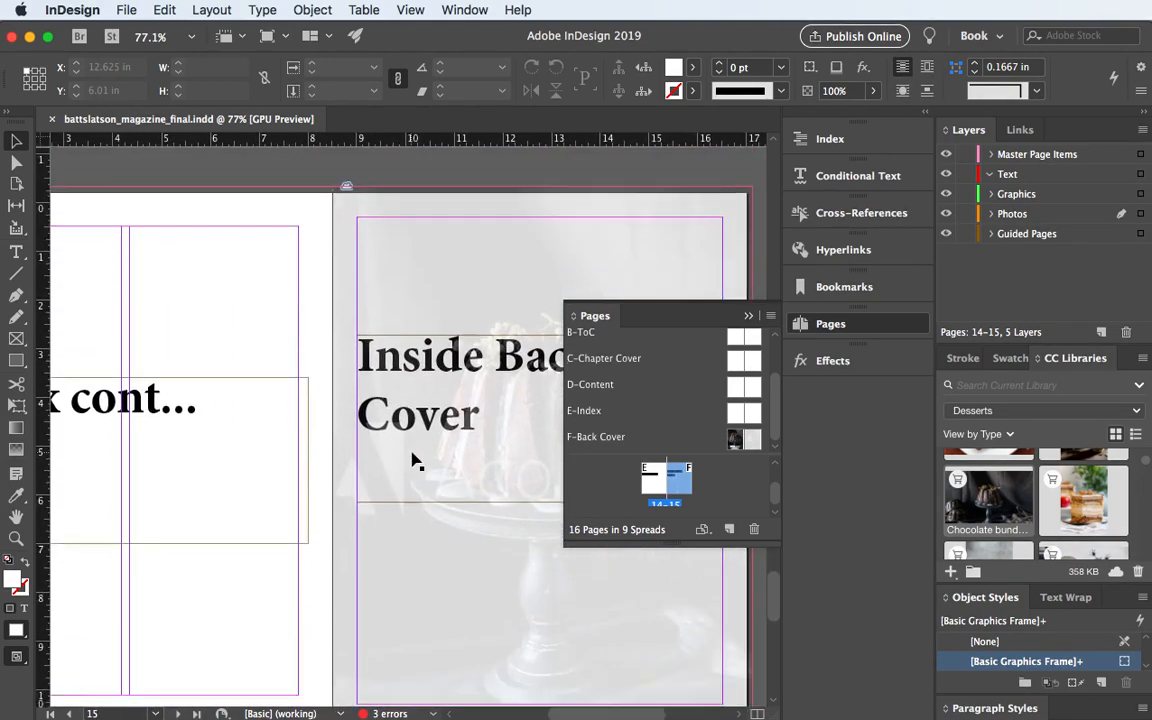
scroll(415, 462, "up", 3)
scroll(415, 462, "right", 4)
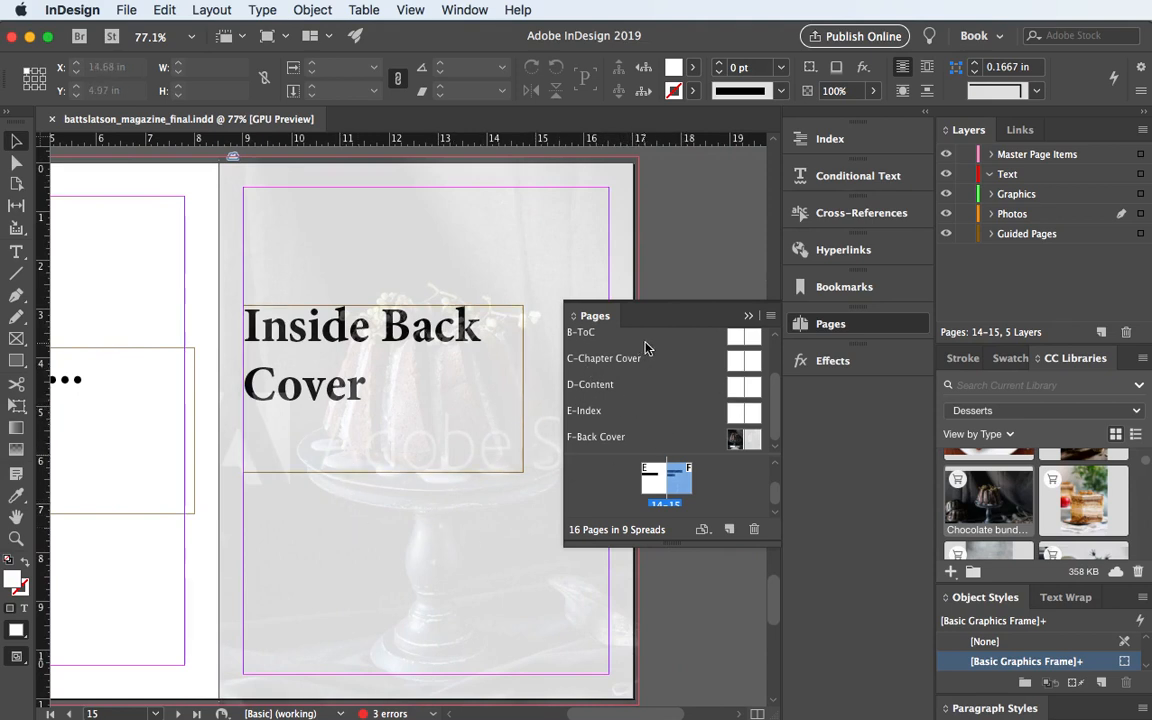
scroll(681, 344, "up", 2)
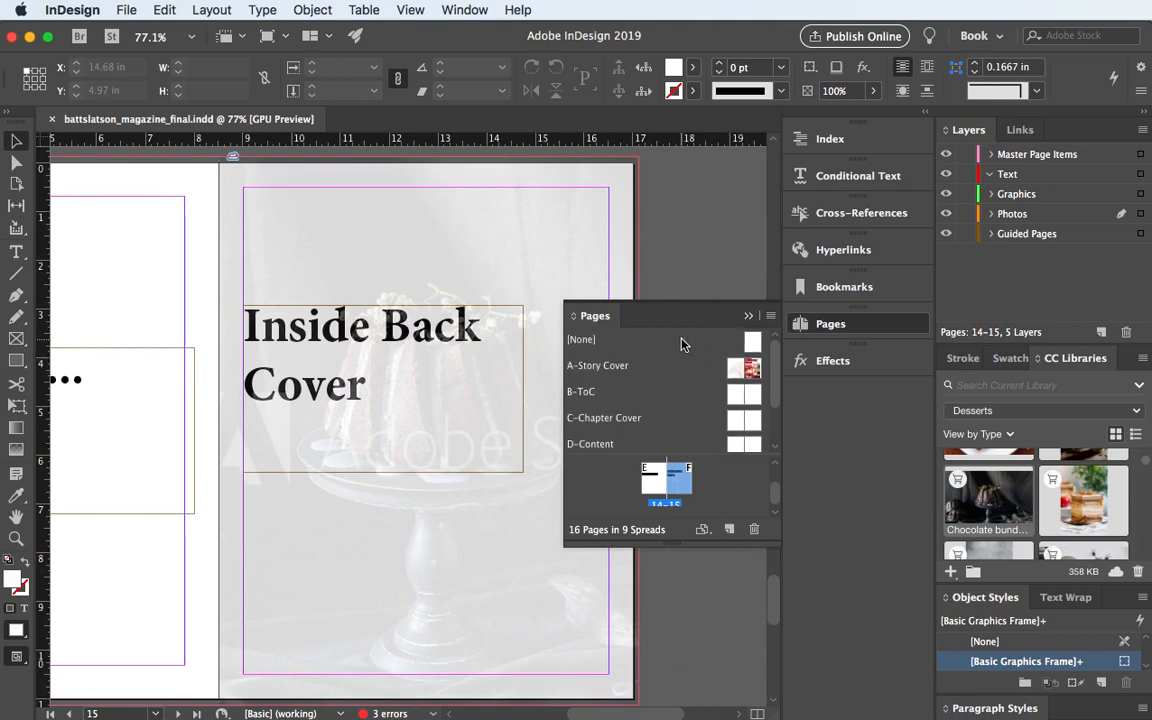
scroll(688, 366, "down", 2)
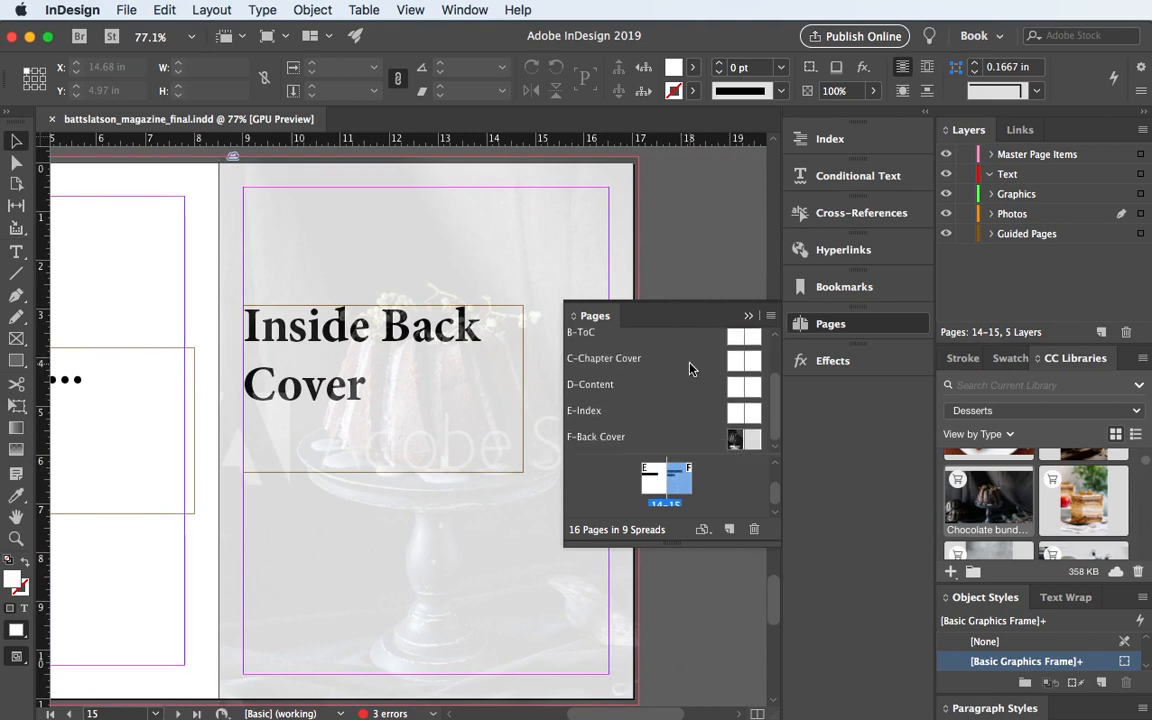